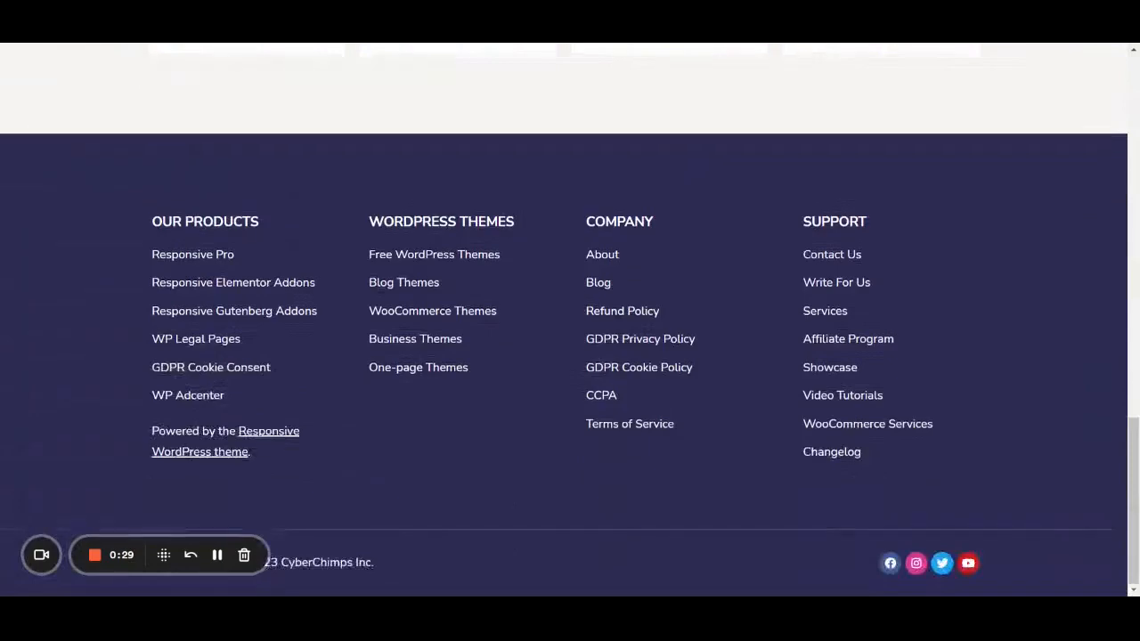
- Review the description, ratings and features on the Responsive Starter Templates plugin page at WordPress.org
{"action": "scroll", "coordinate": [675, 454], "scroll_direction": "up", "scroll_amount": 10}
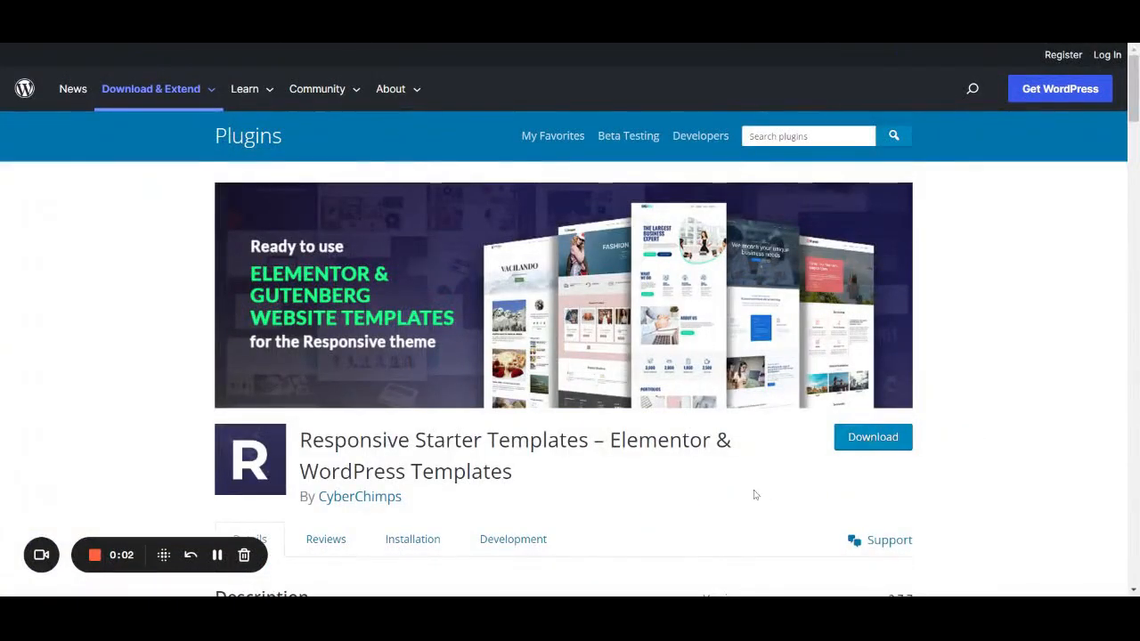
{"action": "scroll", "coordinate": [755, 495], "scroll_direction": "down", "scroll_amount": 5}
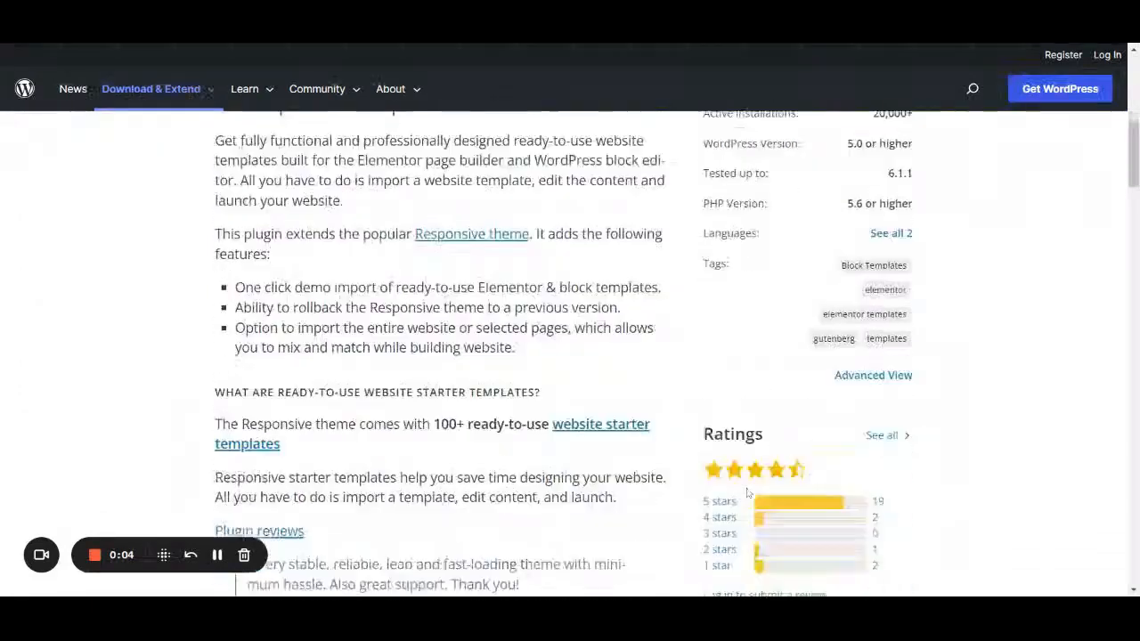
{"action": "scroll", "coordinate": [749, 494], "scroll_direction": "down", "scroll_amount": 5}
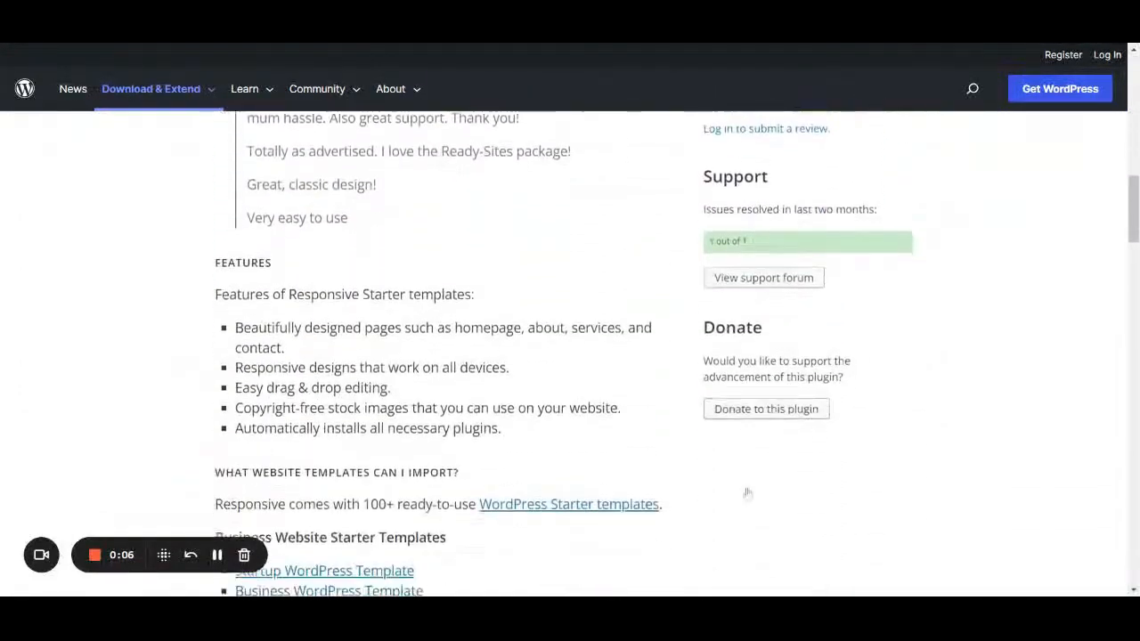
{"action": "scroll", "coordinate": [747, 493], "scroll_direction": "up", "scroll_amount": 10}
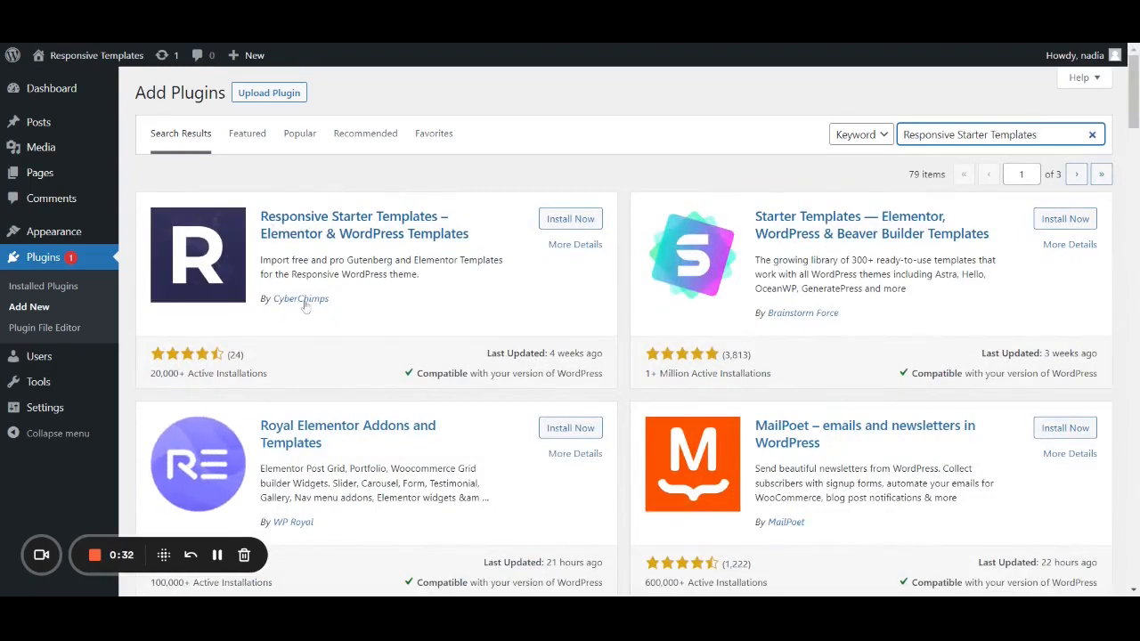
- Install and activate the Responsive Starter Templates – Elementor & WordPress Templates plugin by CyberChimps
{"action": "left_click", "coordinate": [559, 218]}
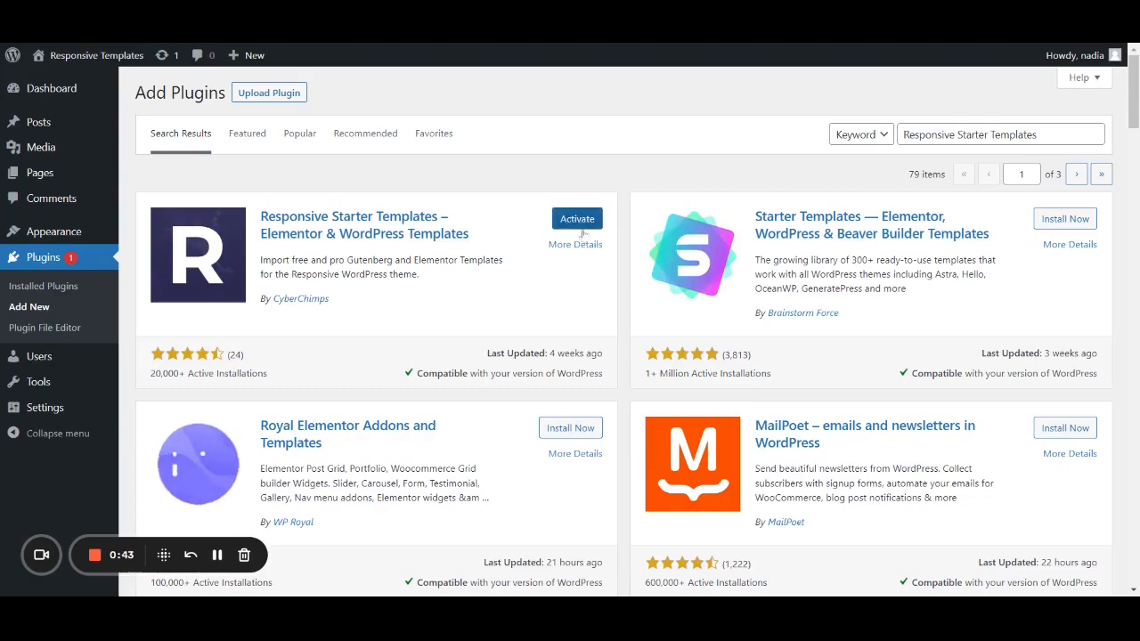
{"action": "left_click", "coordinate": [586, 227]}
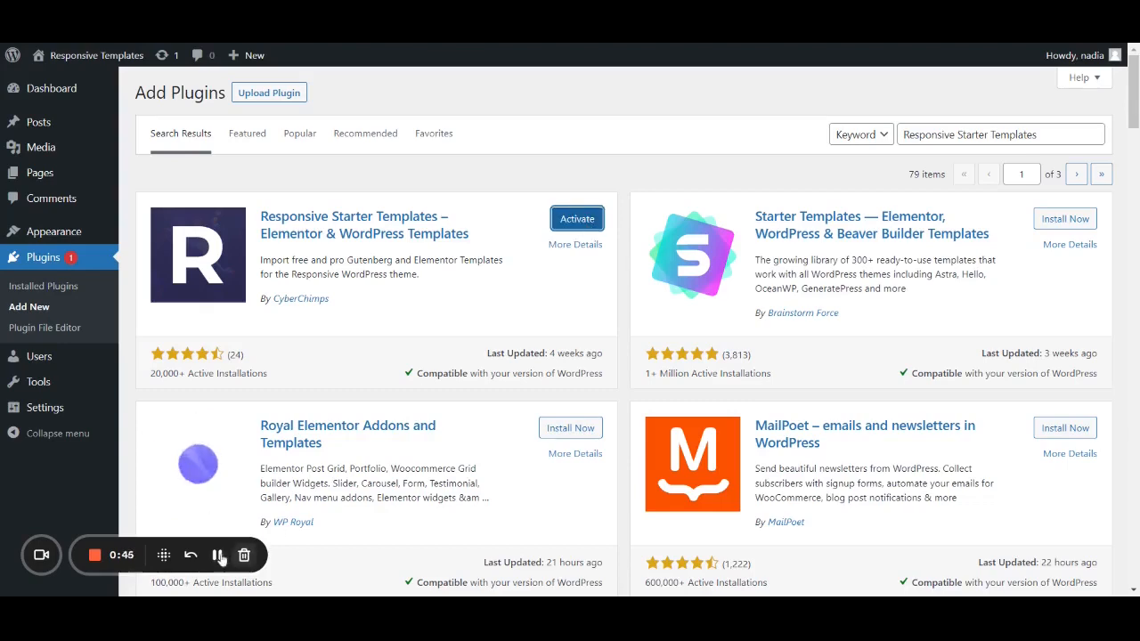
- Look through the Responsive Getting Started page, including the intro video, help resources, Pro offer and support section
{"action": "scroll", "coordinate": [736, 321], "scroll_direction": "down", "scroll_amount": 2}
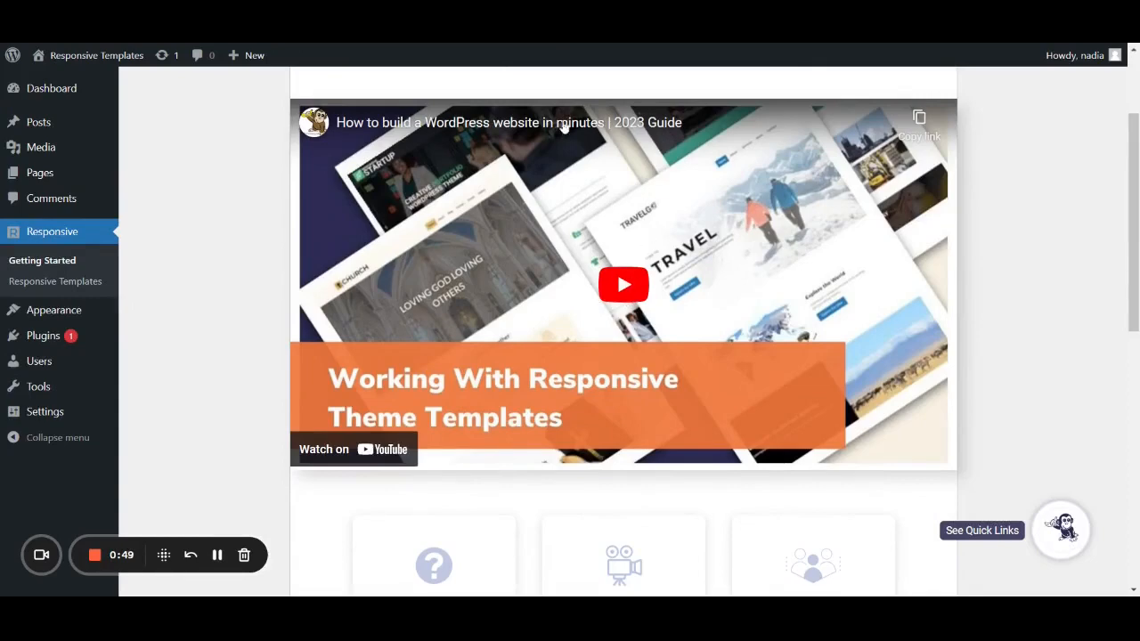
{"action": "scroll", "coordinate": [614, 294], "scroll_direction": "down", "scroll_amount": 4}
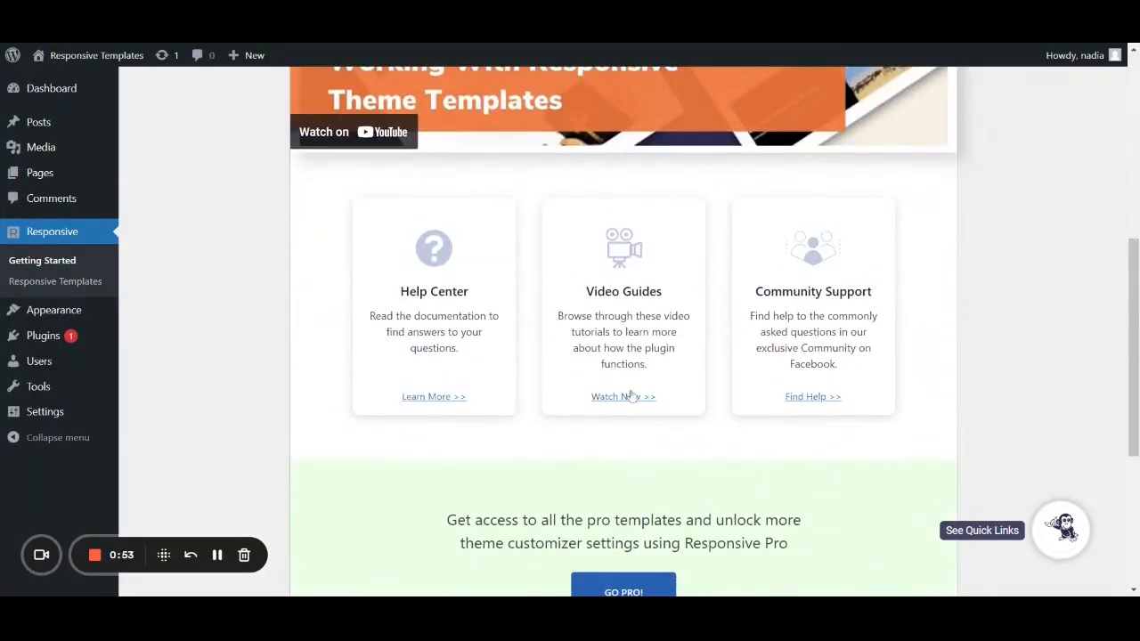
{"action": "scroll", "coordinate": [624, 356], "scroll_direction": "down", "scroll_amount": 3}
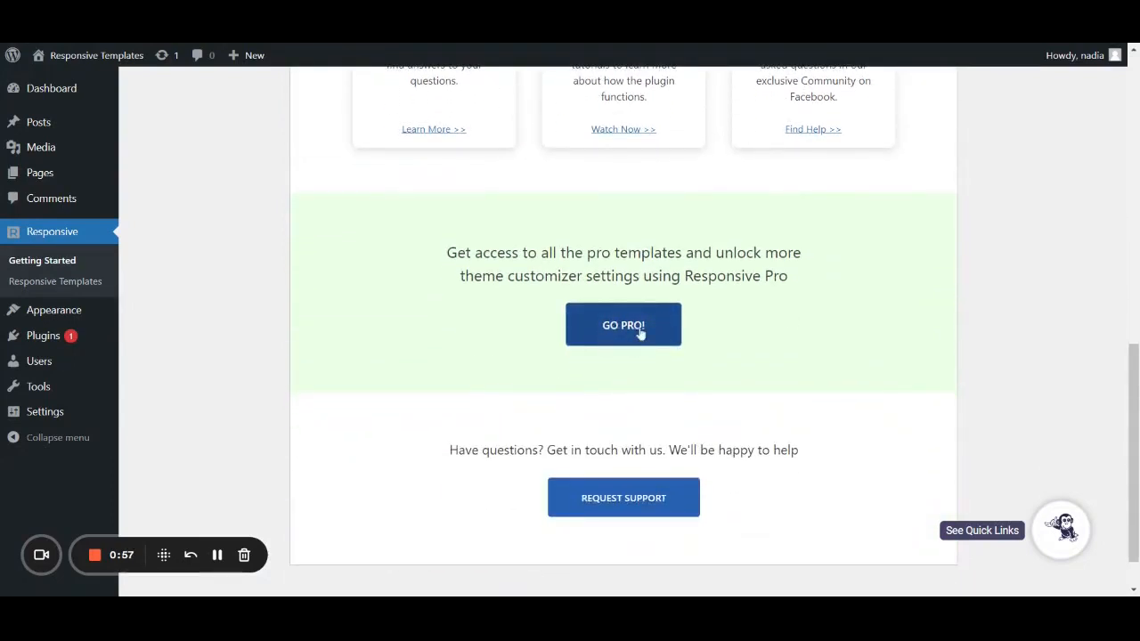
{"action": "scroll", "coordinate": [606, 368], "scroll_direction": "down", "scroll_amount": 1}
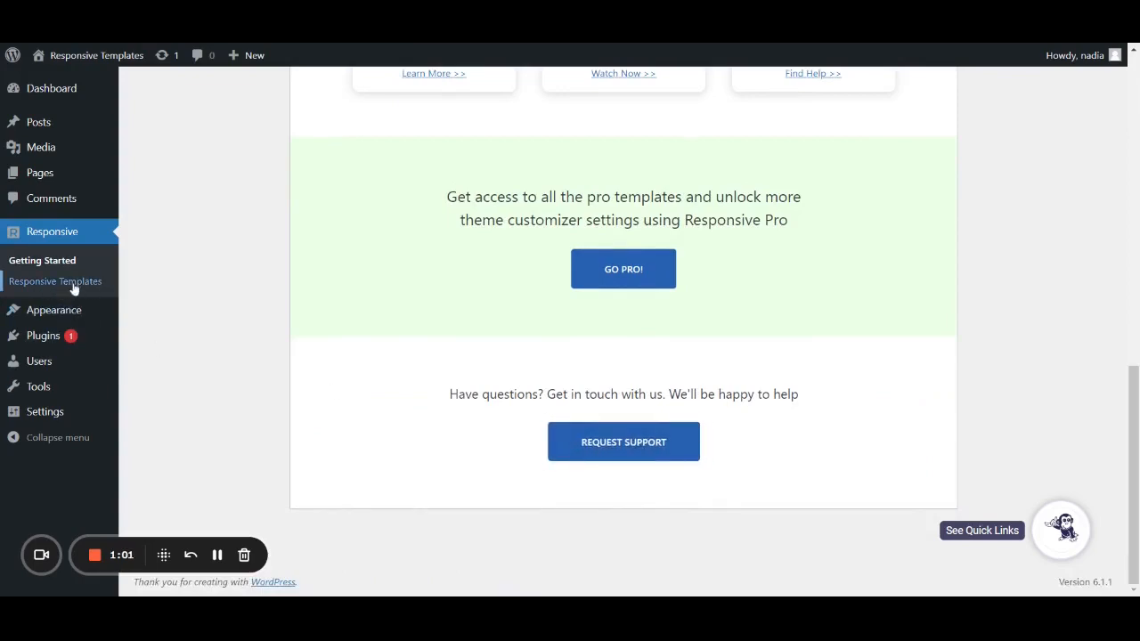
- Open the Responsive Templates gallery and browse the available Elementor starter templates
{"action": "left_click", "coordinate": [77, 287]}
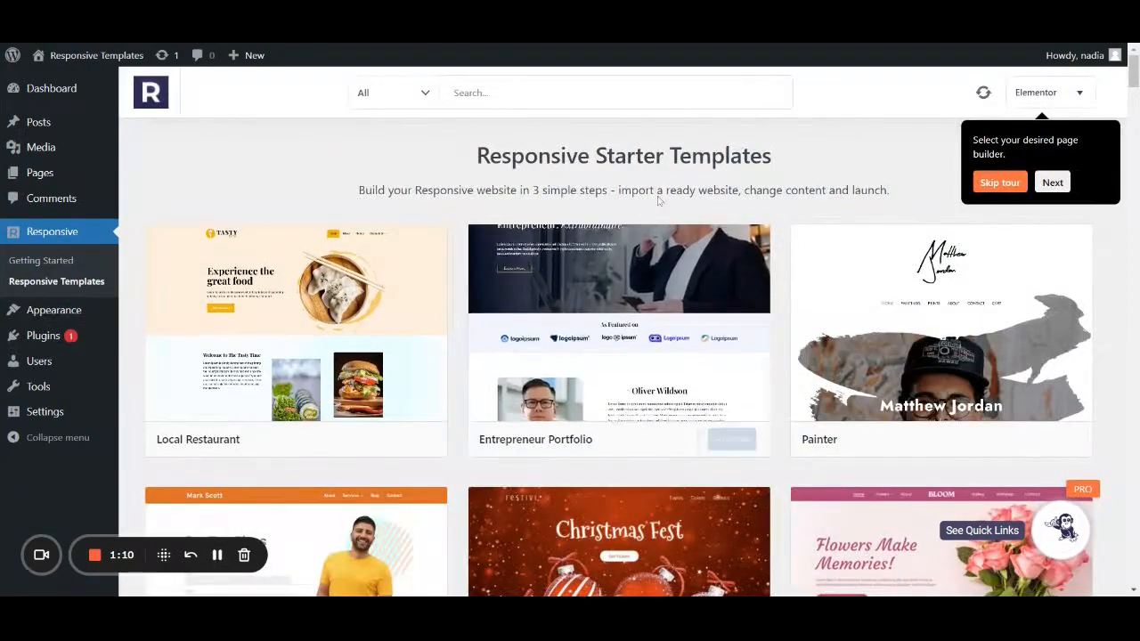
{"action": "scroll", "coordinate": [659, 201], "scroll_direction": "down", "scroll_amount": 5}
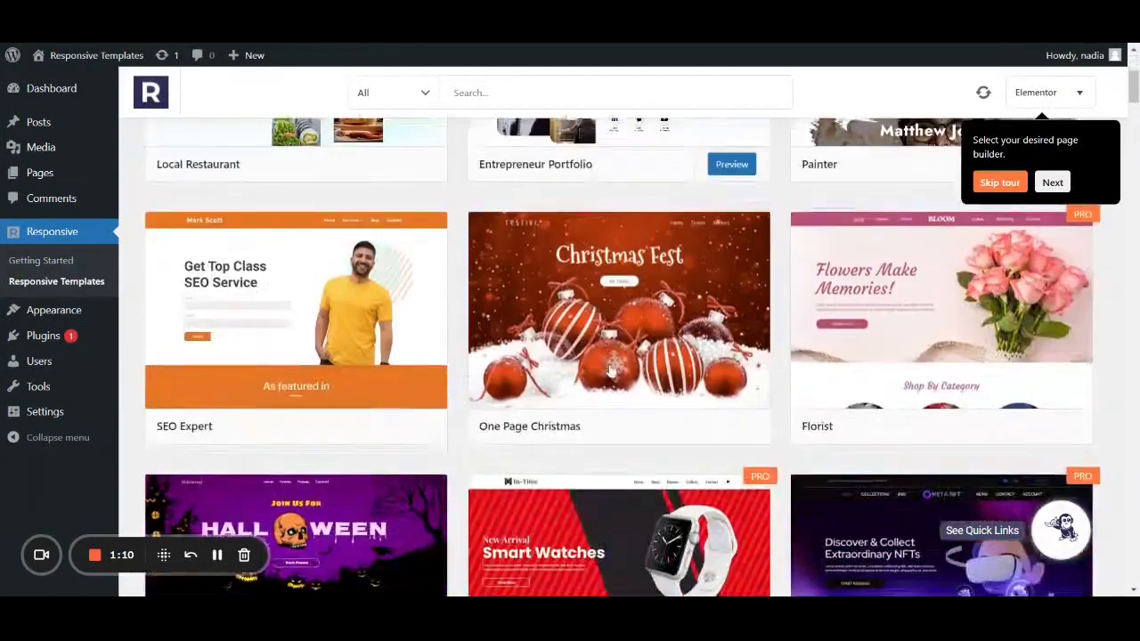
{"action": "scroll", "coordinate": [601, 421], "scroll_direction": "down", "scroll_amount": 6}
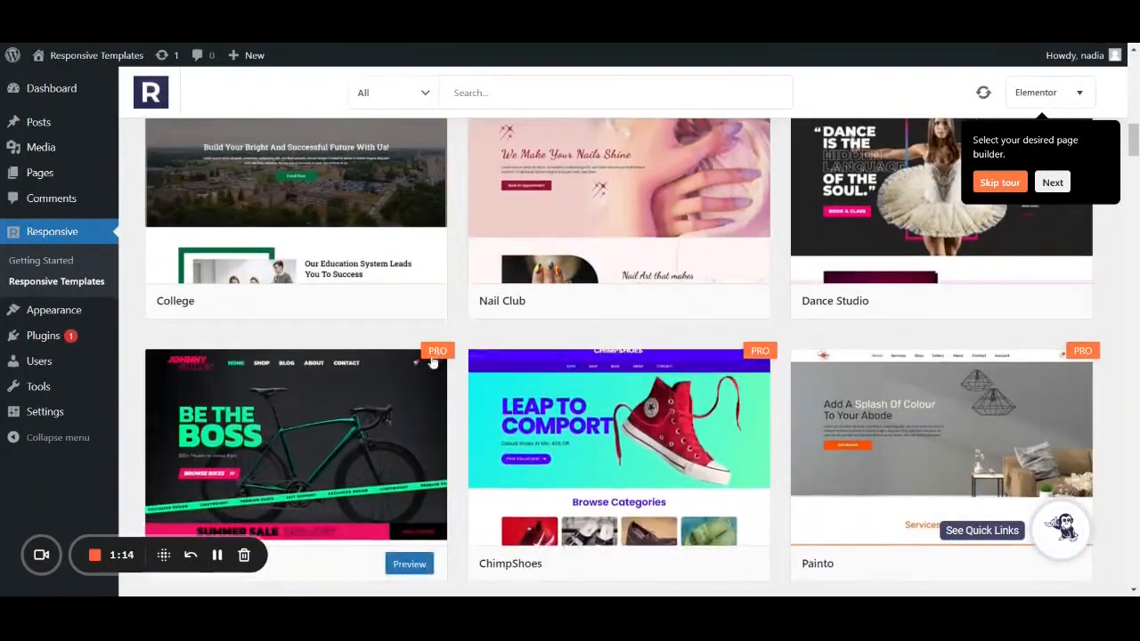
{"action": "scroll", "coordinate": [445, 360], "scroll_direction": "up", "scroll_amount": 10}
{"action": "scroll", "coordinate": [444, 360], "scroll_direction": "up", "scroll_amount": 2}
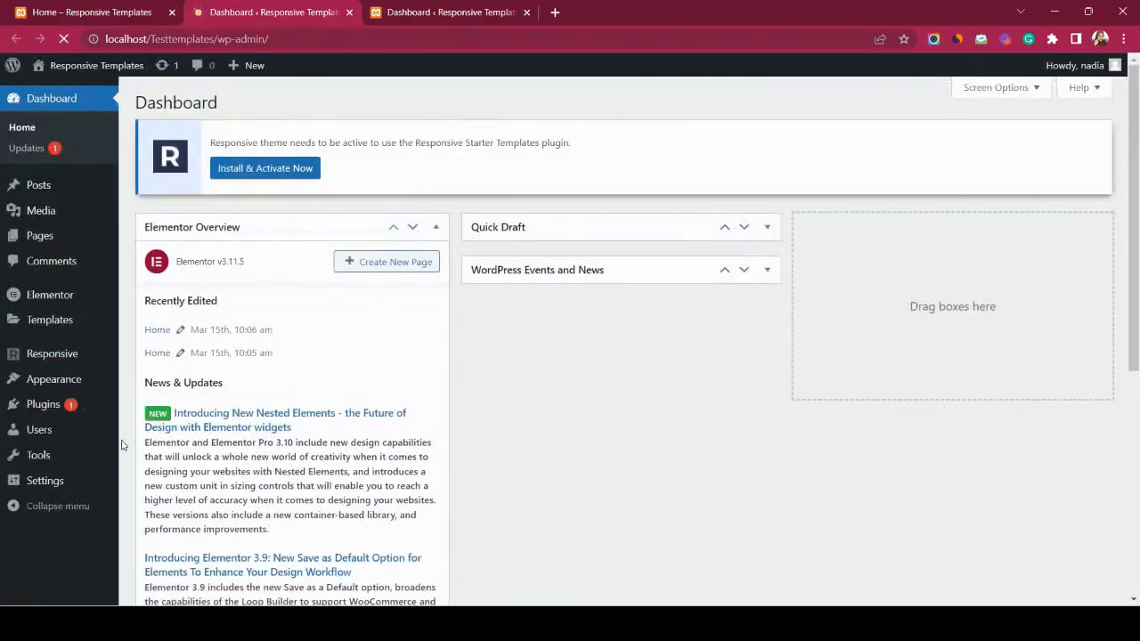
- Search for LifterLMS among the new plugins, then install and activate LifterLMS – WordPress LMS Plugin for eLearning
{"action": "mouse_move", "coordinate": [49, 406]}
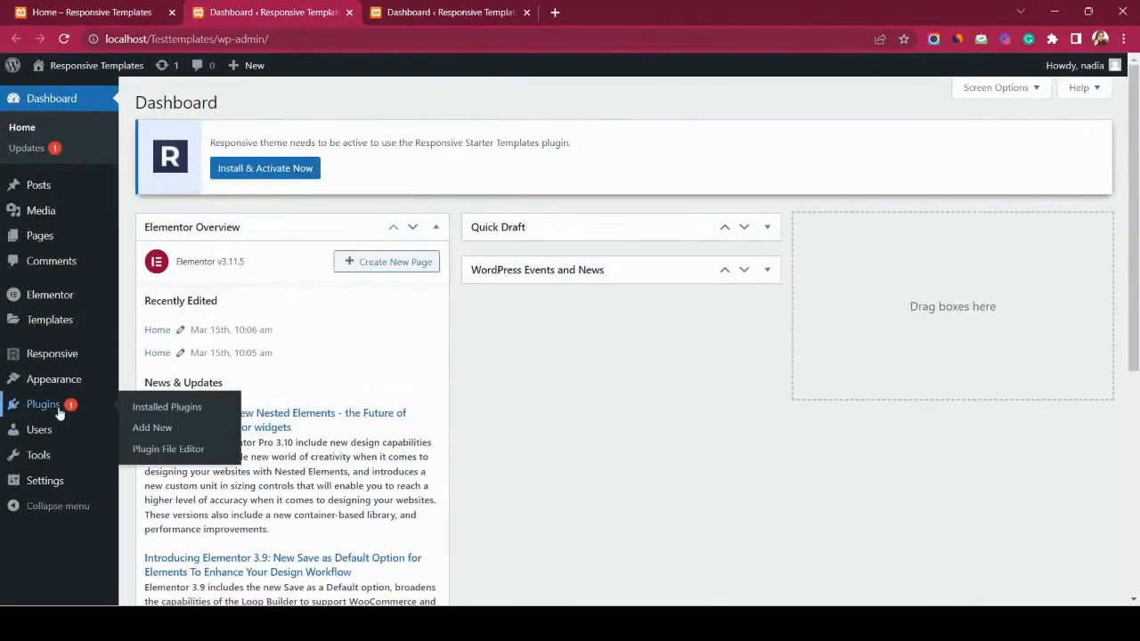
{"action": "left_click", "coordinate": [152, 428]}
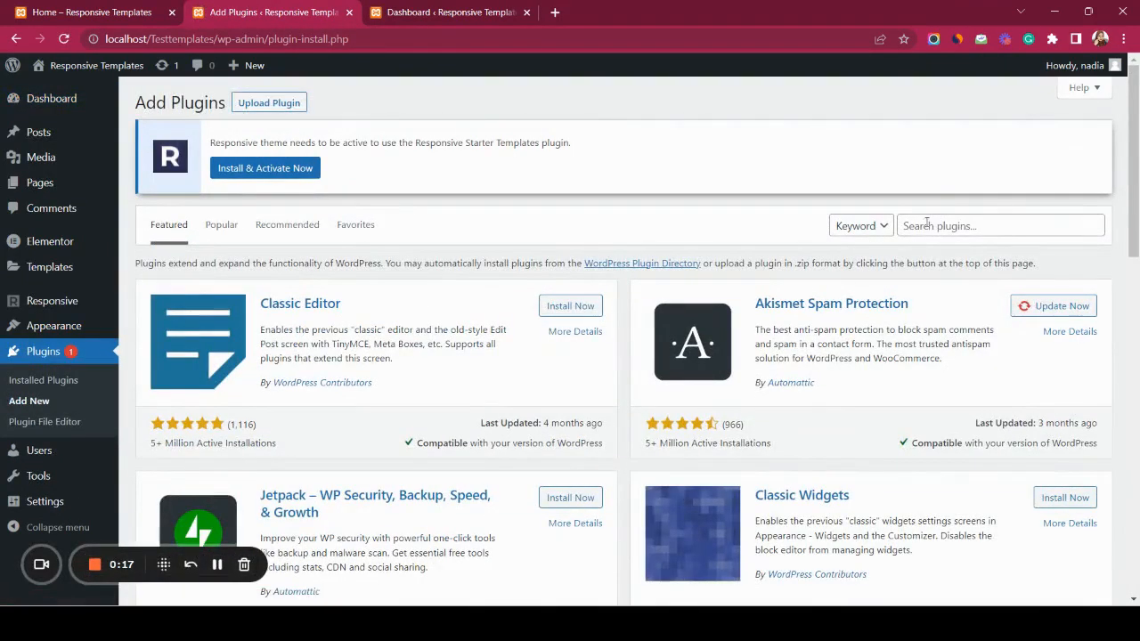
{"action": "left_click", "coordinate": [931, 225]}
{"action": "type", "text": "Lifte"}
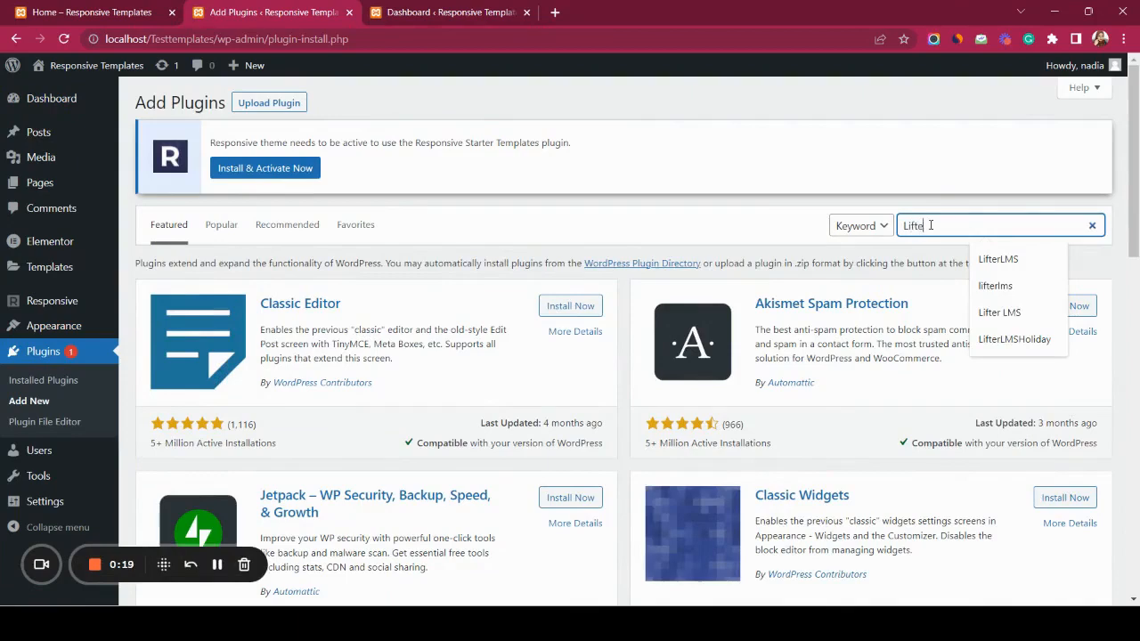
{"action": "type", "text": "rLMS"}
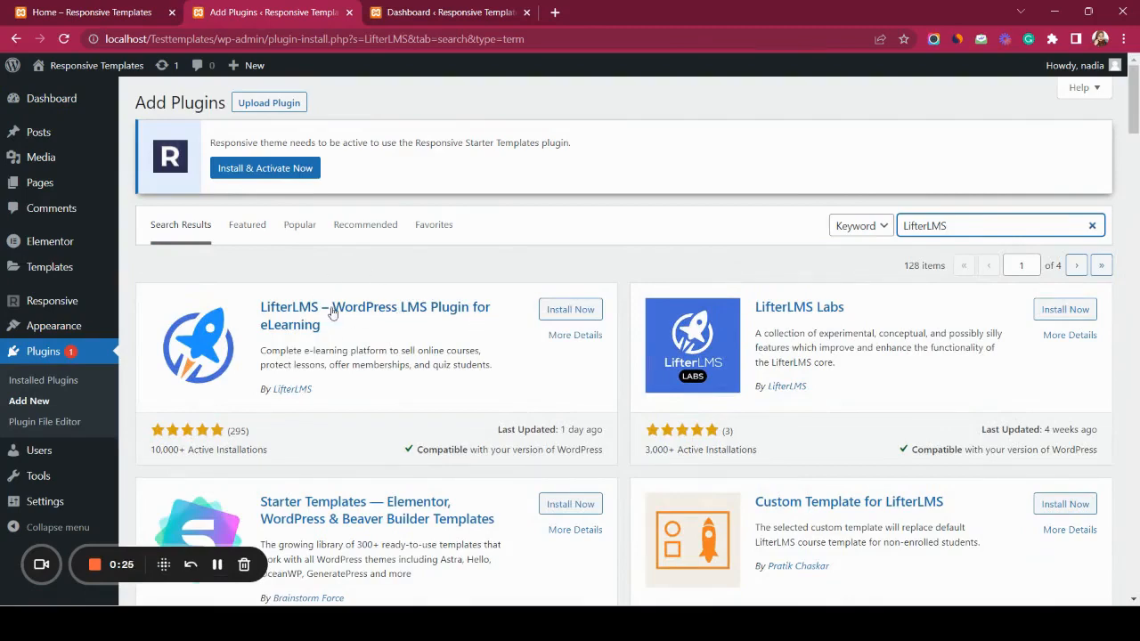
{"action": "left_click", "coordinate": [570, 310]}
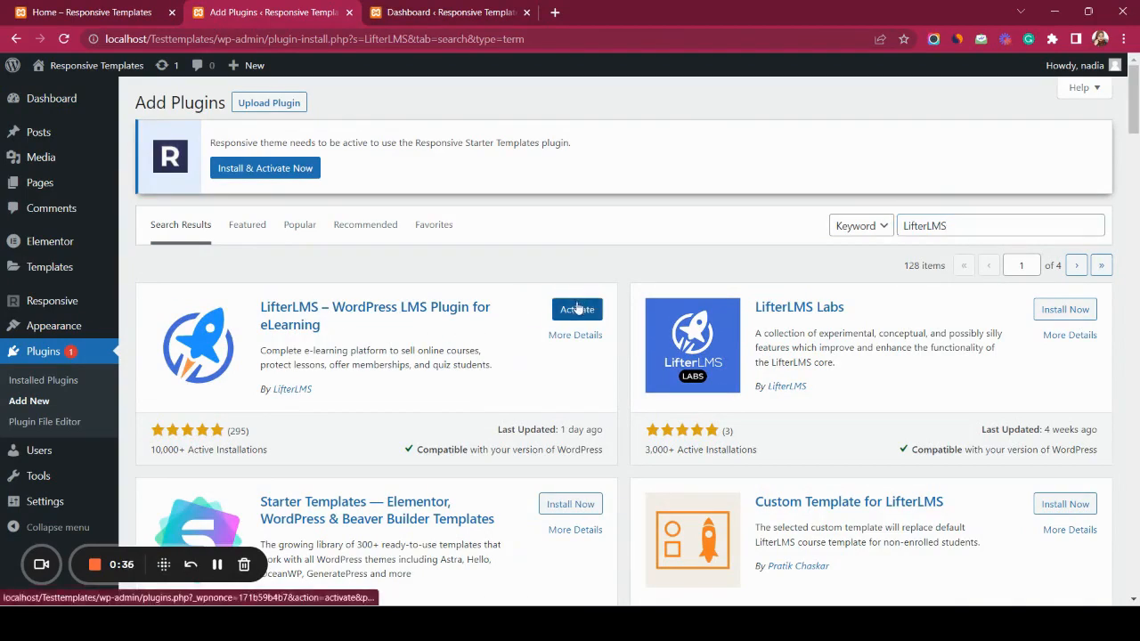
{"action": "left_click", "coordinate": [577, 309]}
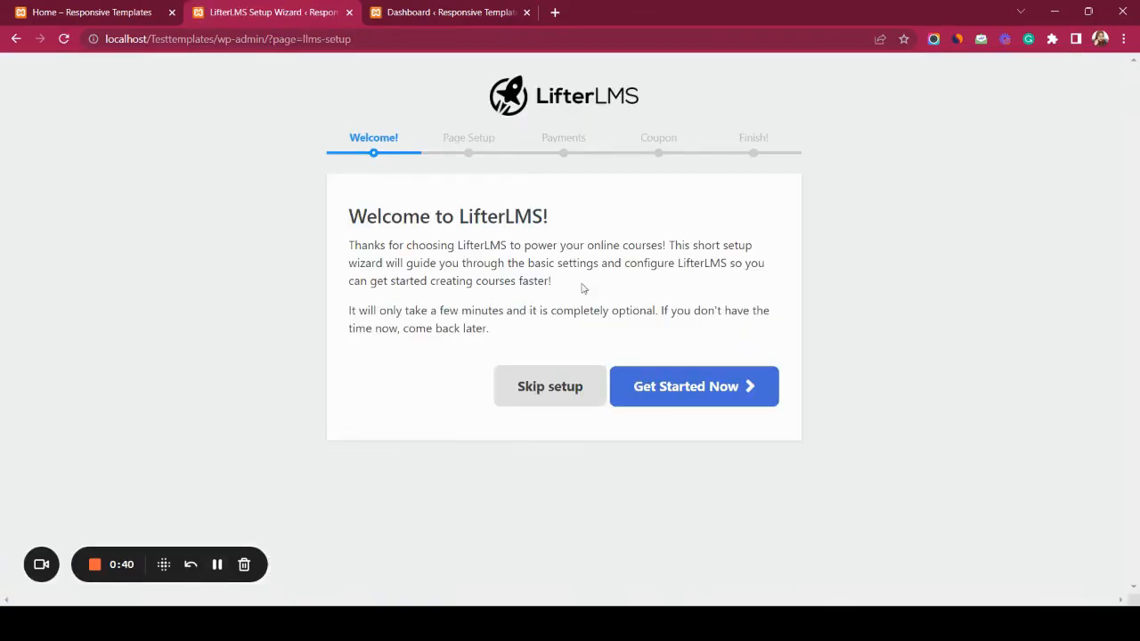
- Start the LifterLMS setup wizard and save the page setup for the course catalog, membership catalog, checkout and student dashboard
{"action": "left_click", "coordinate": [687, 392]}
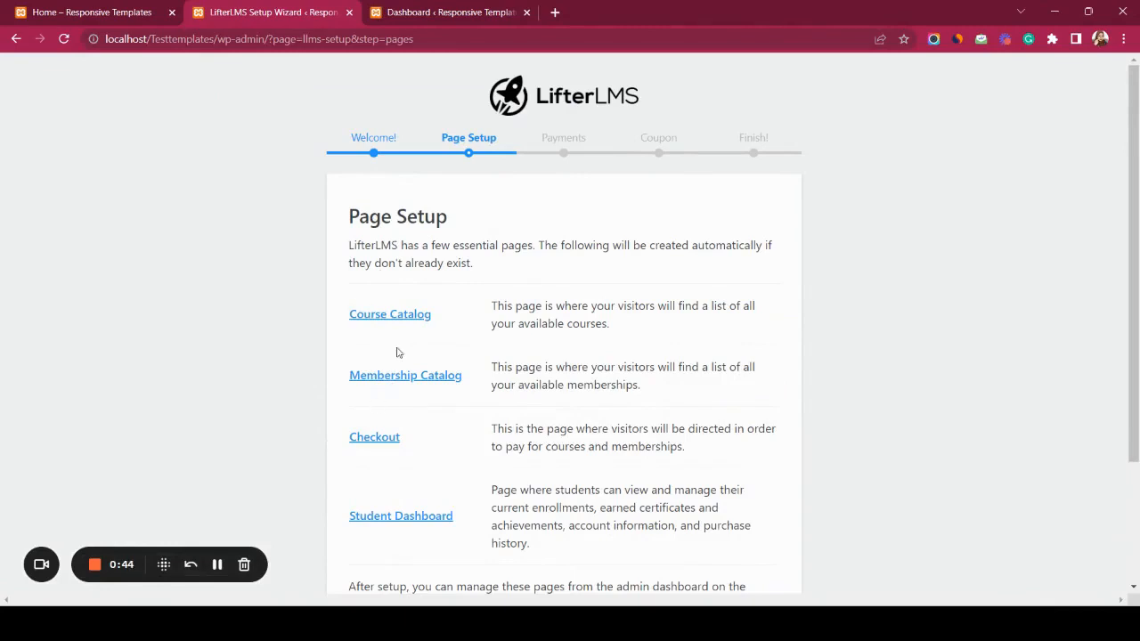
{"action": "scroll", "coordinate": [402, 400], "scroll_direction": "down", "scroll_amount": 3}
{"action": "scroll", "coordinate": [472, 388], "scroll_direction": "down", "scroll_amount": 1}
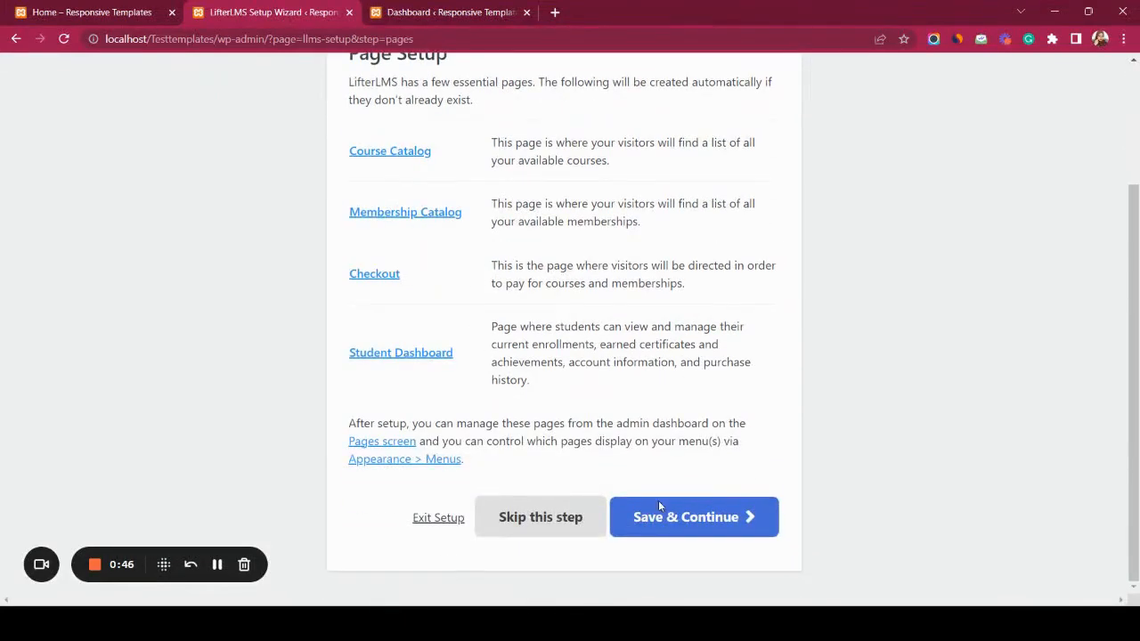
{"action": "left_click", "coordinate": [692, 528]}
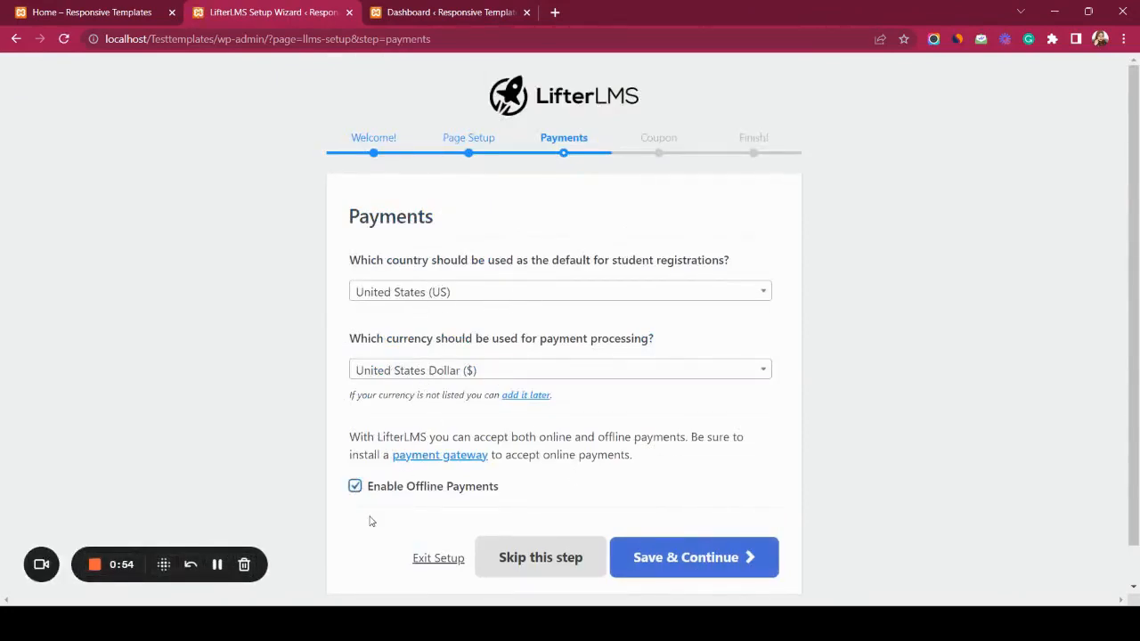
- Save the payment settings with United States (US), United States Dollar ($) and offline payments enabled, and allow usage data collection
{"action": "scroll", "coordinate": [371, 521], "scroll_direction": "down", "scroll_amount": 1}
{"action": "left_click", "coordinate": [680, 530]}
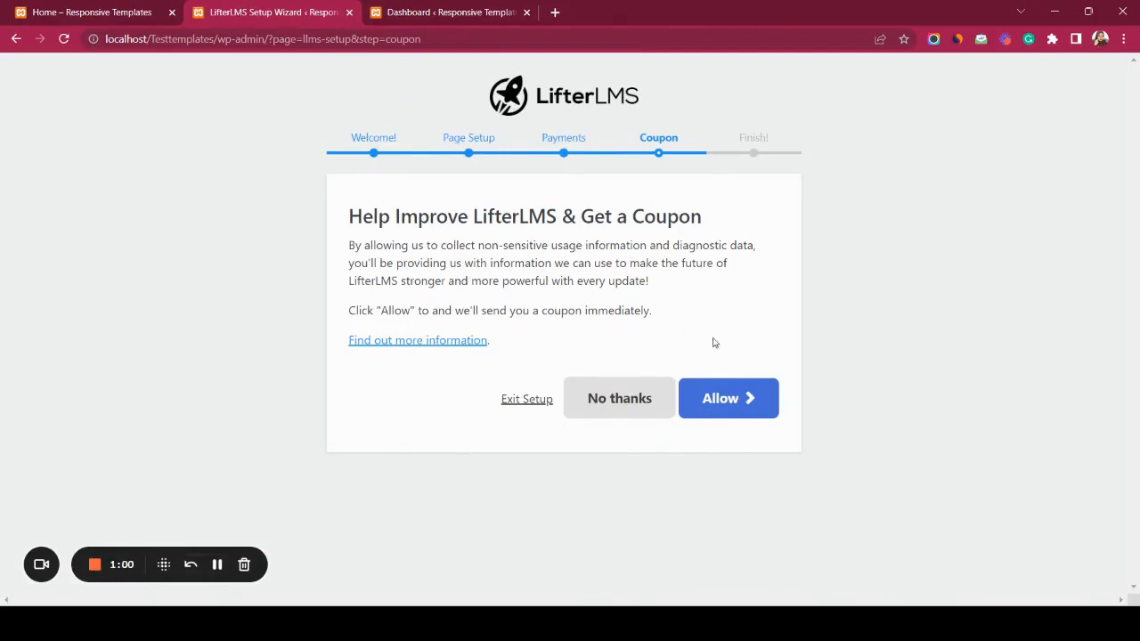
{"action": "left_click", "coordinate": [739, 400]}
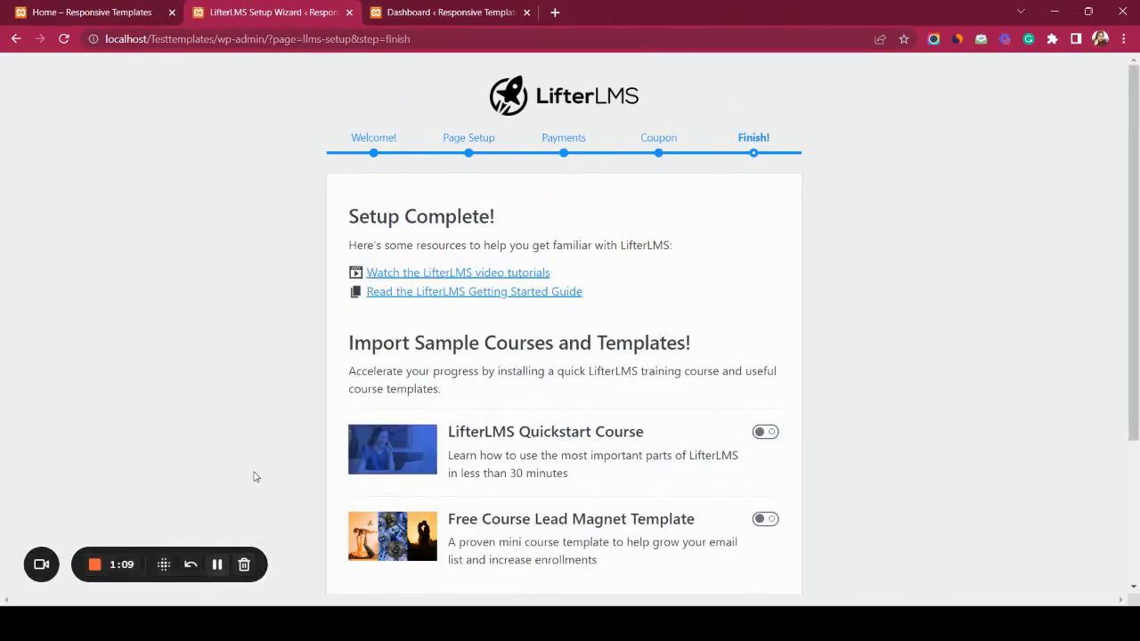
- Review the sample courses and templates on offer, and finish the LifterLMS setup by starting from scratch
{"action": "scroll", "coordinate": [288, 458], "scroll_direction": "down", "scroll_amount": 3}
{"action": "scroll", "coordinate": [398, 210], "scroll_direction": "up", "scroll_amount": 3}
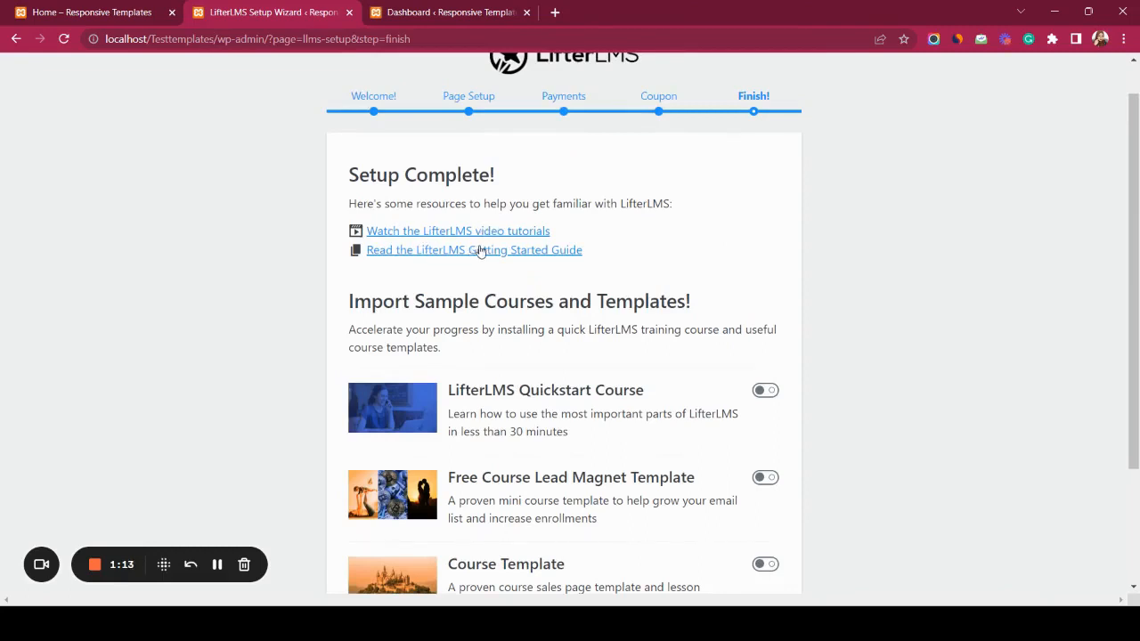
{"action": "scroll", "coordinate": [479, 254], "scroll_direction": "down", "scroll_amount": 2}
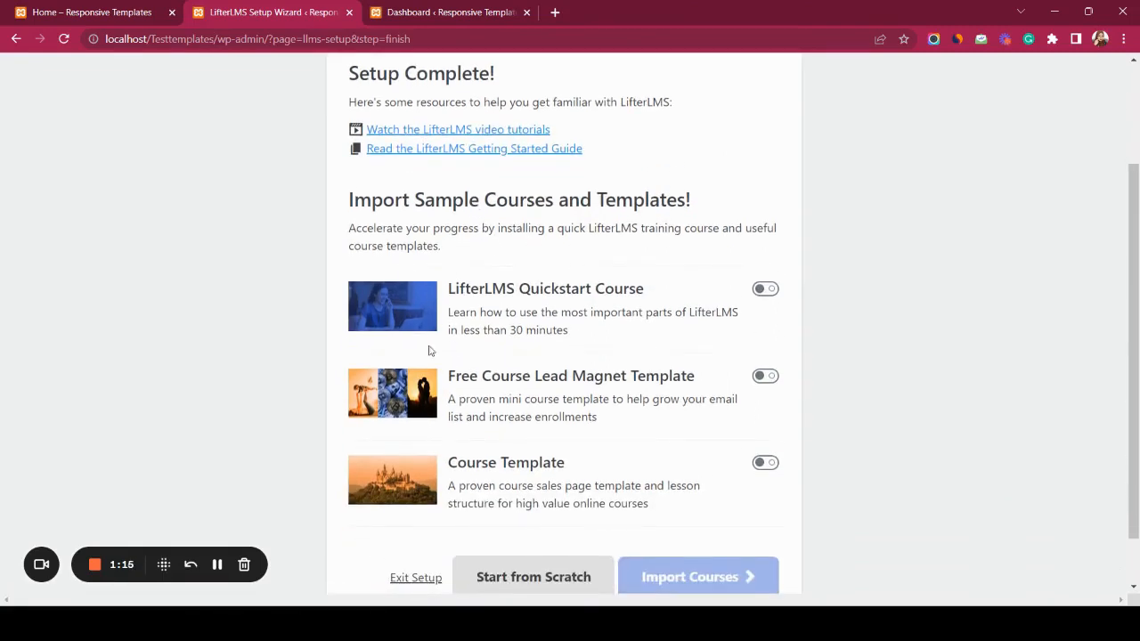
{"action": "scroll", "coordinate": [479, 381], "scroll_direction": "down", "scroll_amount": 1}
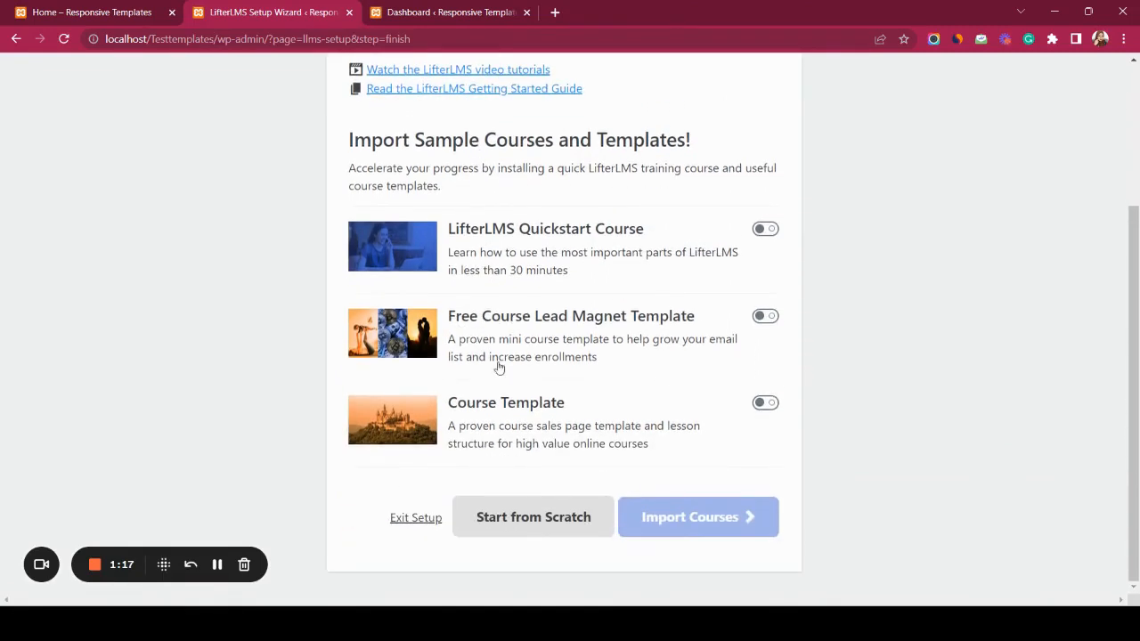
{"action": "left_click", "coordinate": [484, 520]}
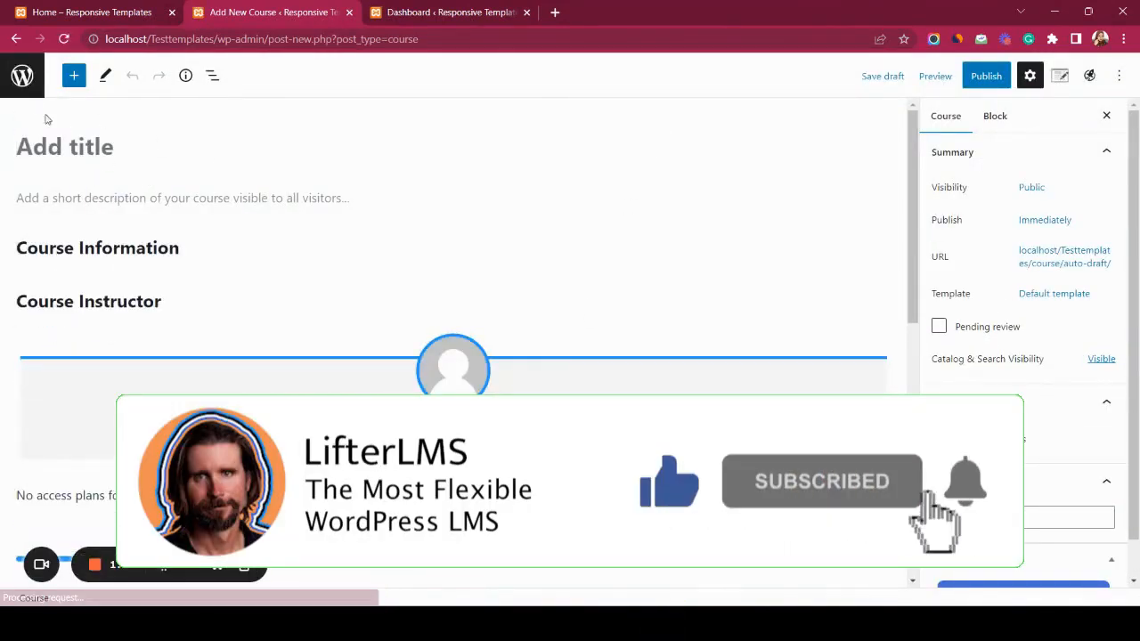
- Open the LifterLMS Courses list from the new course editor in a separate browser tab and switch to it
{"action": "right_click", "coordinate": [24, 81]}
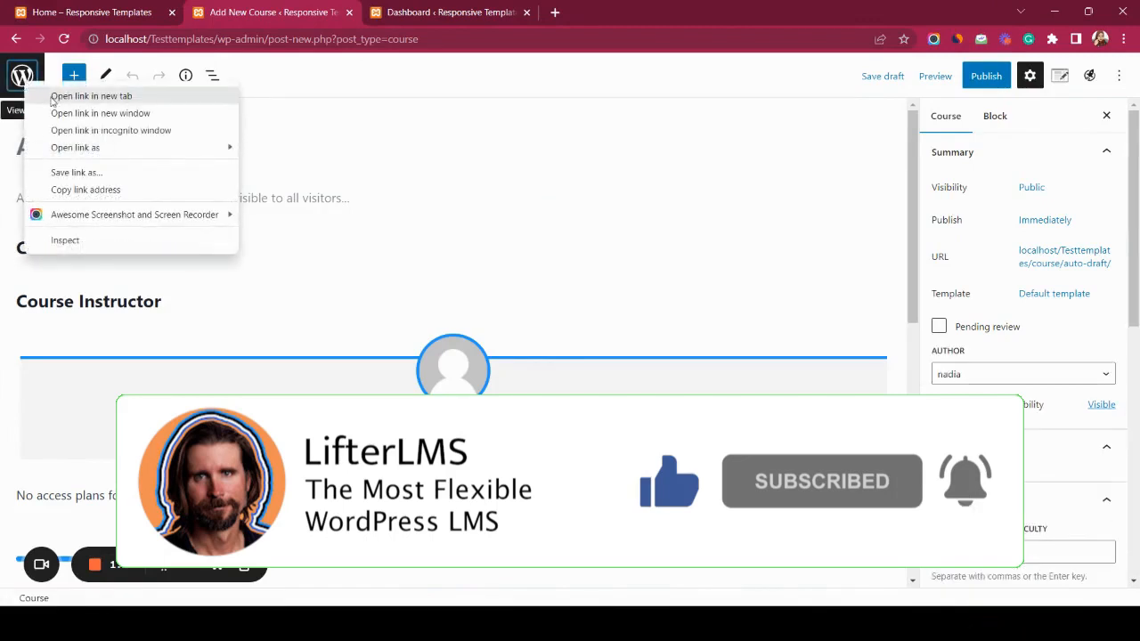
{"action": "left_click", "coordinate": [89, 97]}
{"action": "left_click", "coordinate": [444, 9]}
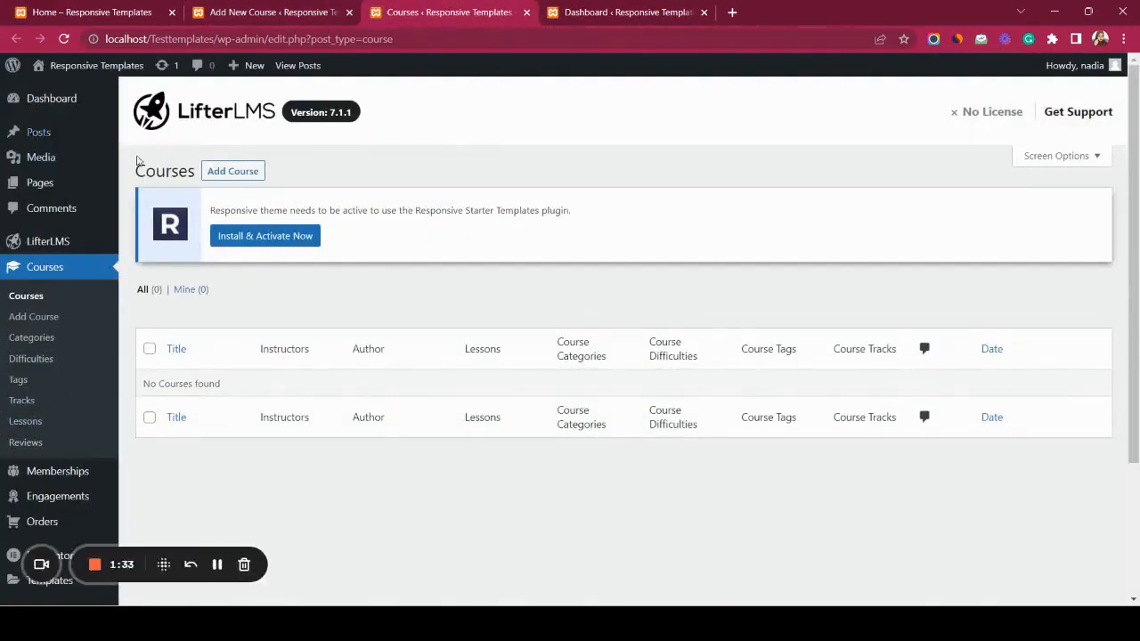
{"action": "mouse_move", "coordinate": [42, 246]}
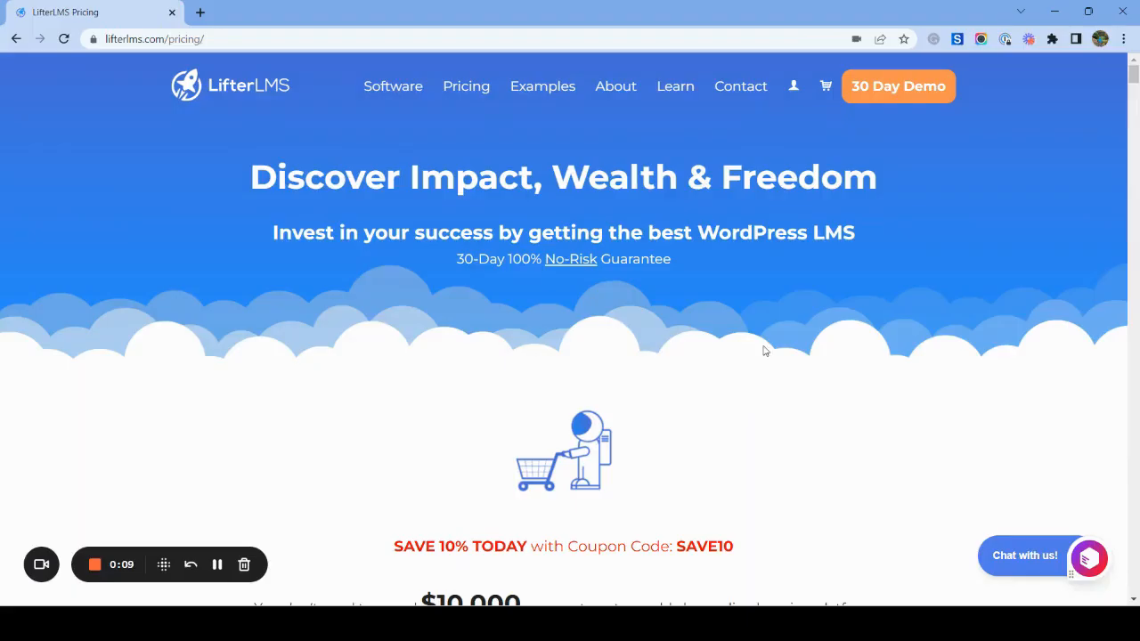
- Examine the prices and included features of the Earth, Universe and Infinity bundles on the LifterLMS pricing page
{"action": "scroll", "coordinate": [764, 351], "scroll_direction": "down", "scroll_amount": 6}
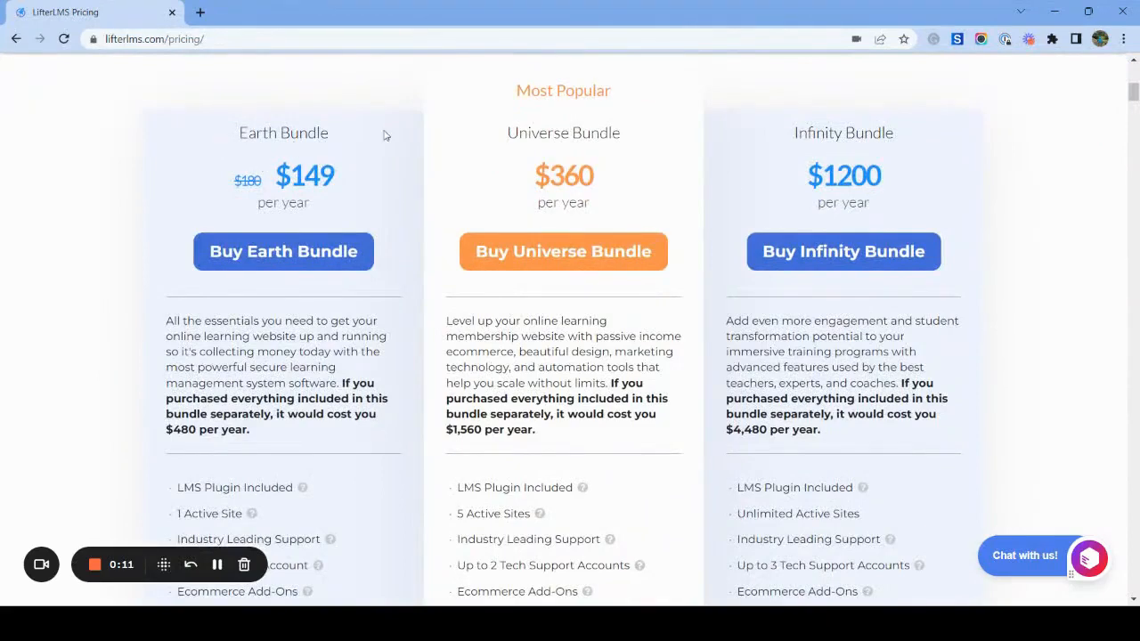
{"action": "scroll", "coordinate": [818, 292], "scroll_direction": "down", "scroll_amount": 1}
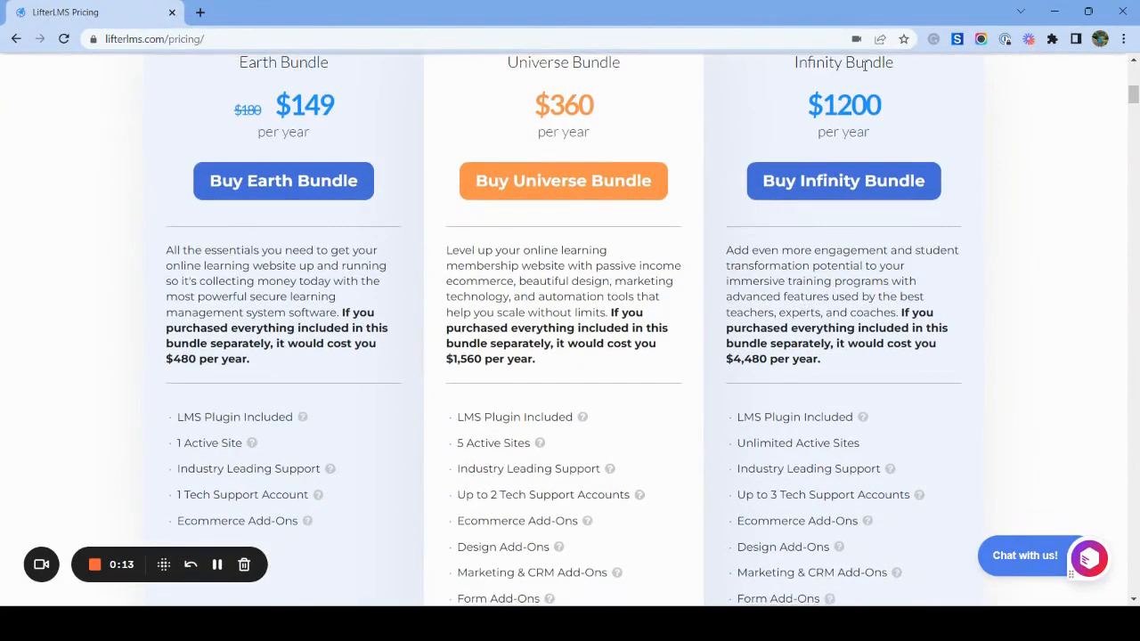
{"action": "scroll", "coordinate": [884, 347], "scroll_direction": "down", "scroll_amount": 3}
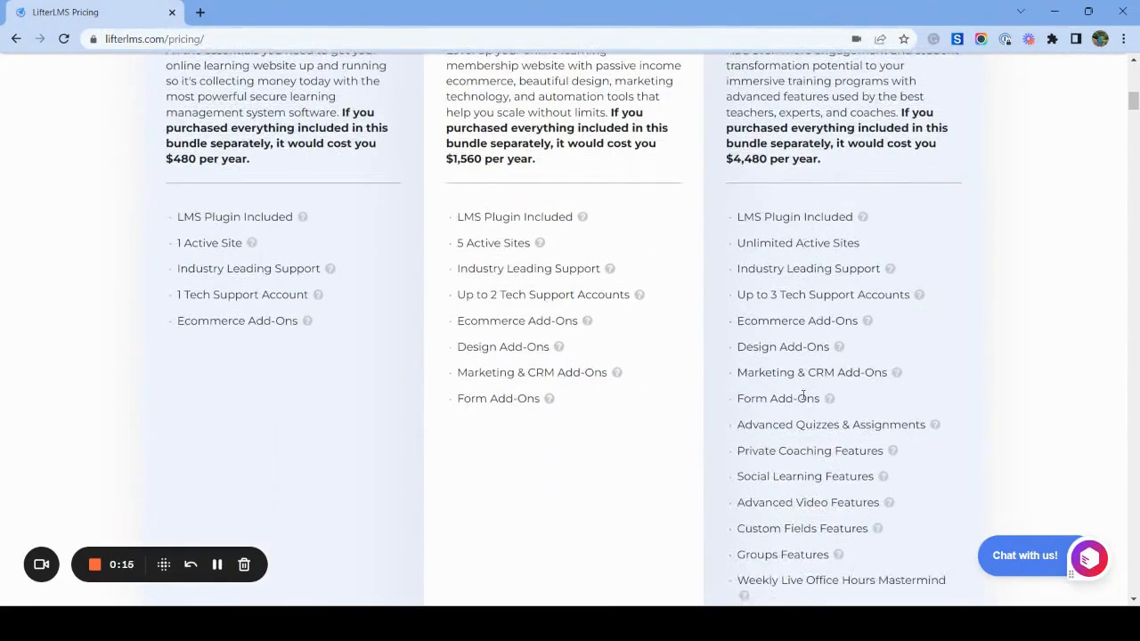
- Compare the add-on features of the Infinity bundle with the smaller bundles and return to the bundle purchase options
{"action": "scroll", "coordinate": [814, 453], "scroll_direction": "down", "scroll_amount": 3}
{"action": "scroll", "coordinate": [814, 454], "scroll_direction": "up", "scroll_amount": 1}
{"action": "scroll", "coordinate": [817, 457], "scroll_direction": "down", "scroll_amount": 1}
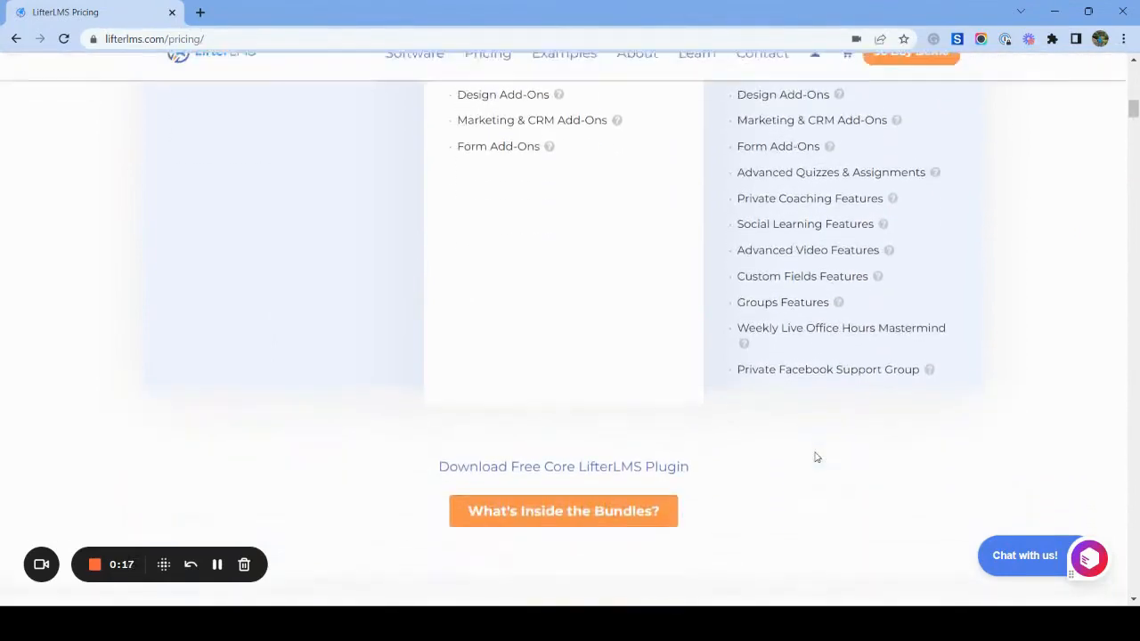
{"action": "scroll", "coordinate": [816, 457], "scroll_direction": "up", "scroll_amount": 8}
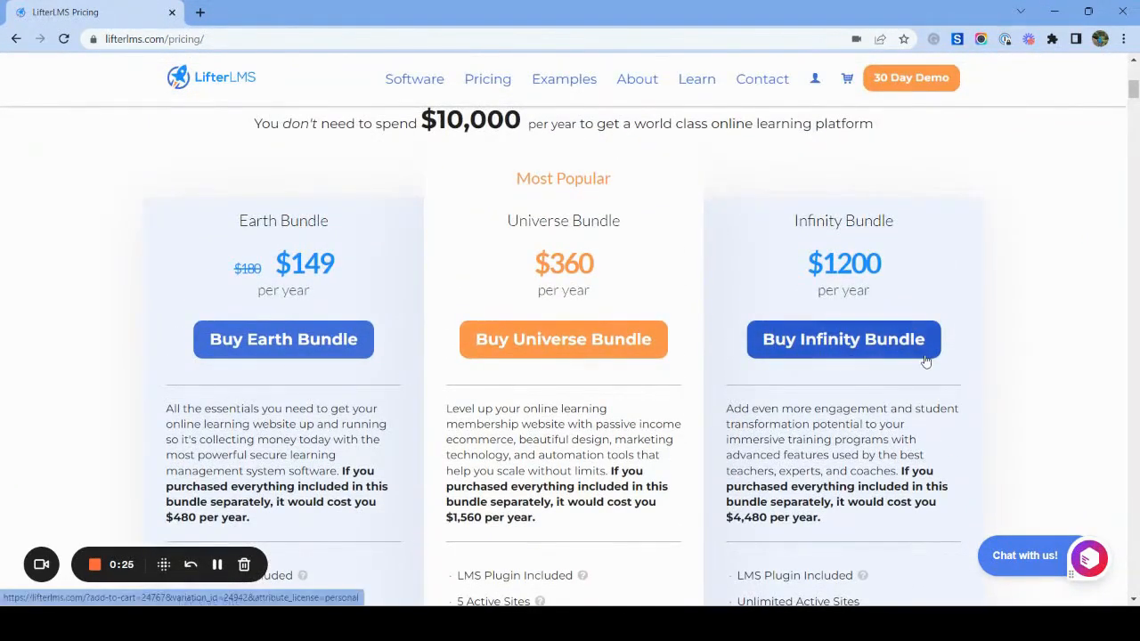
{"action": "left_click", "coordinate": [107, 567]}
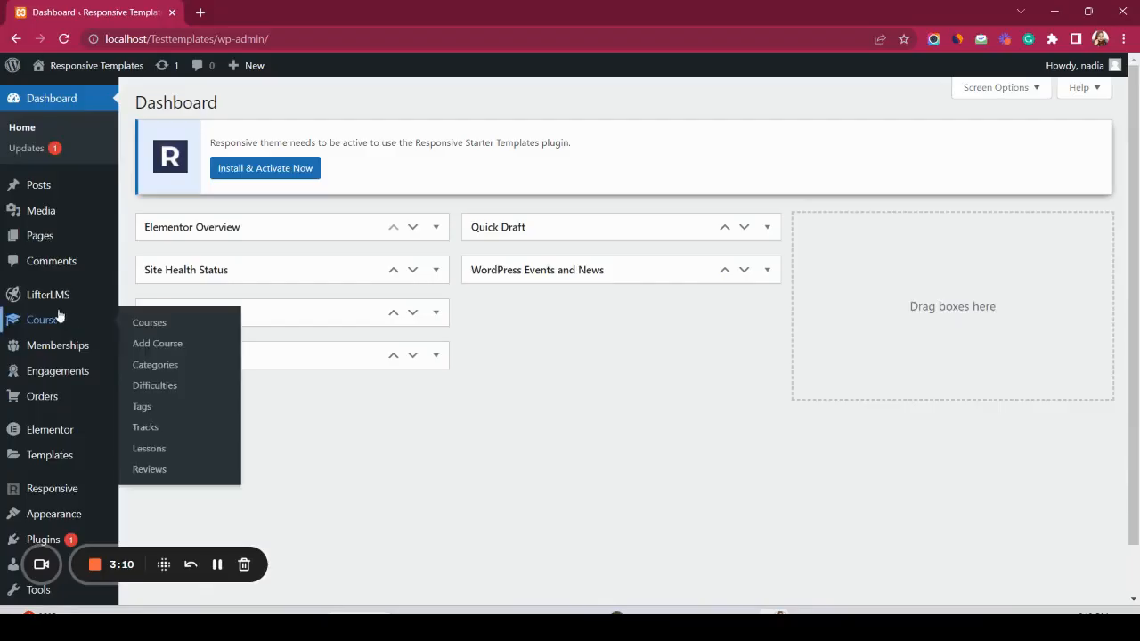
- Add the LifterLMS license key on the Add-ons & more page and browse the available add-ons
{"action": "mouse_move", "coordinate": [49, 295]}
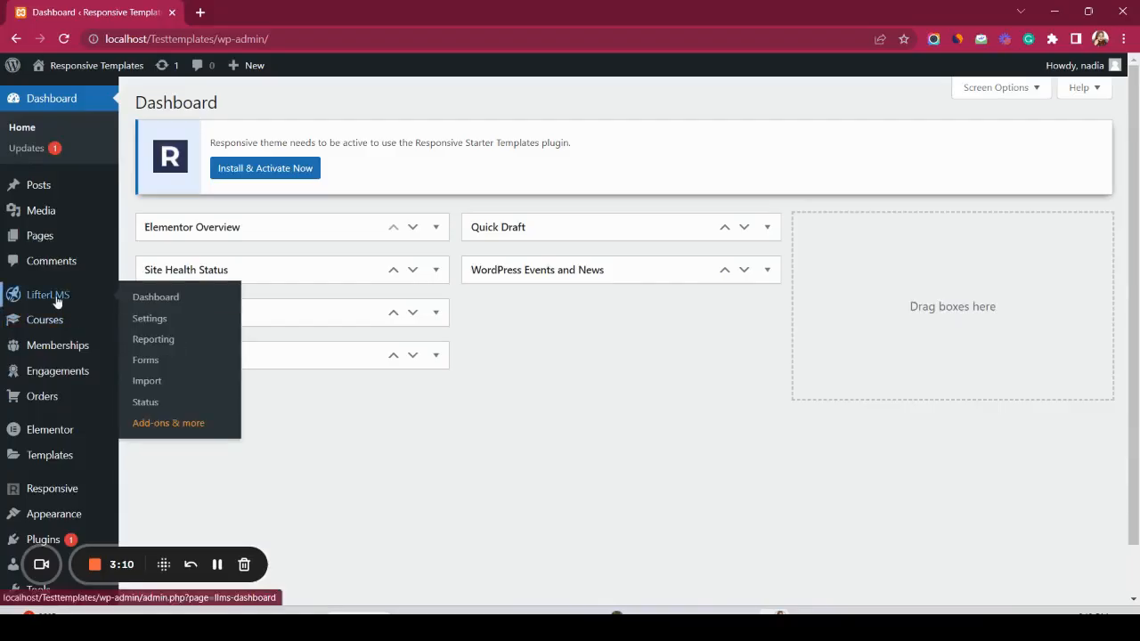
{"action": "left_click", "coordinate": [188, 426]}
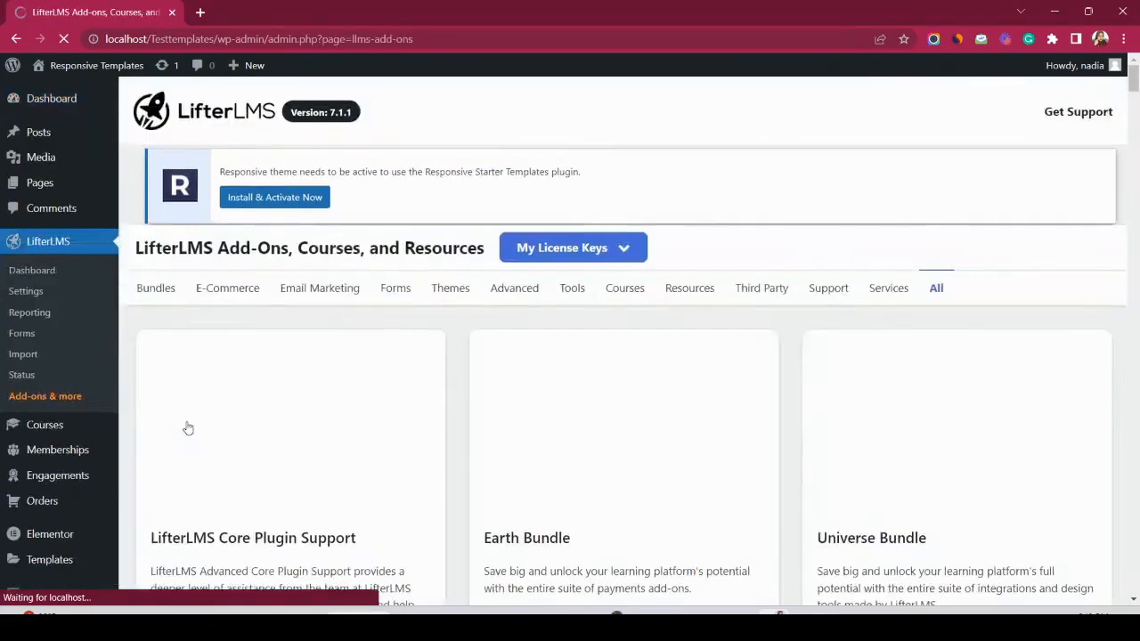
{"action": "left_click", "coordinate": [552, 167]}
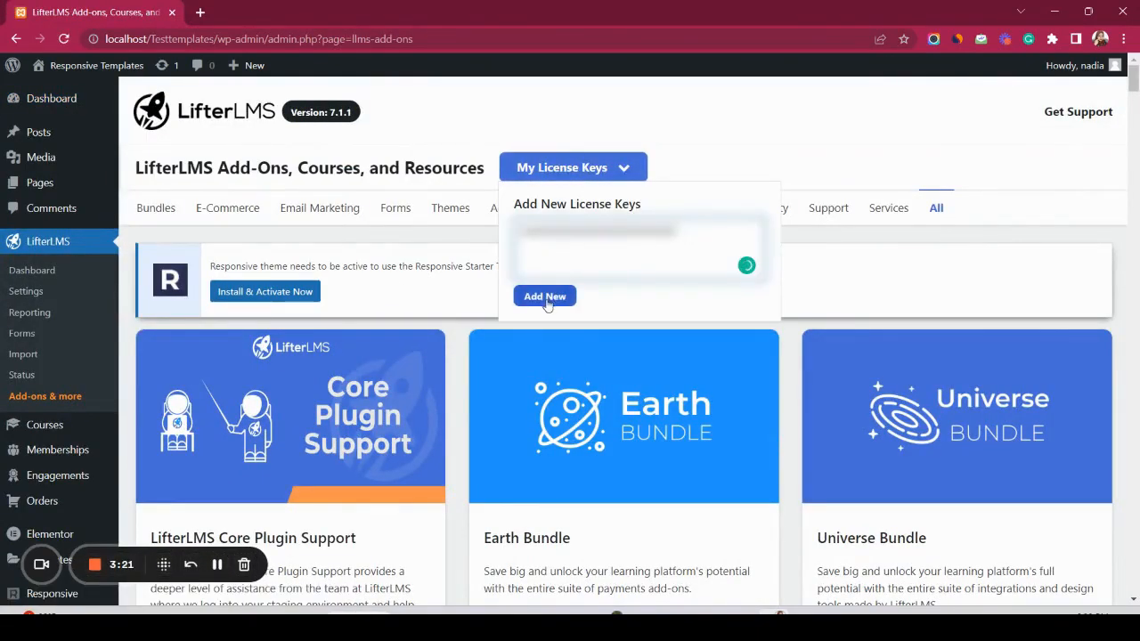
{"action": "left_click", "coordinate": [546, 301]}
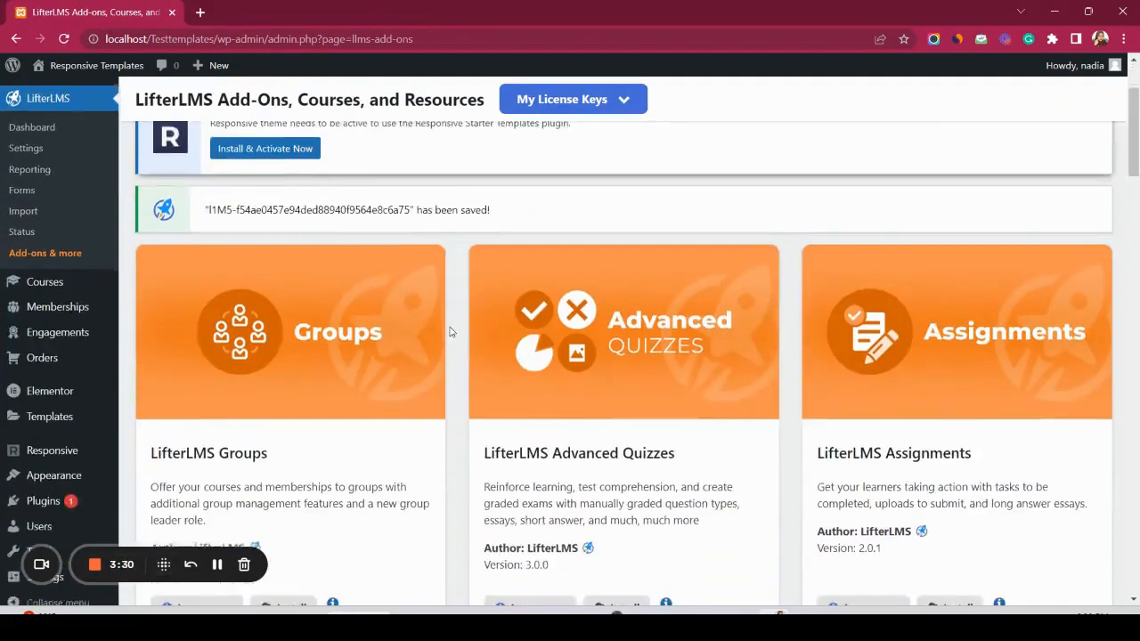
{"action": "scroll", "coordinate": [450, 331], "scroll_direction": "down", "scroll_amount": 2}
{"action": "scroll", "coordinate": [450, 331], "scroll_direction": "down", "scroll_amount": 10}
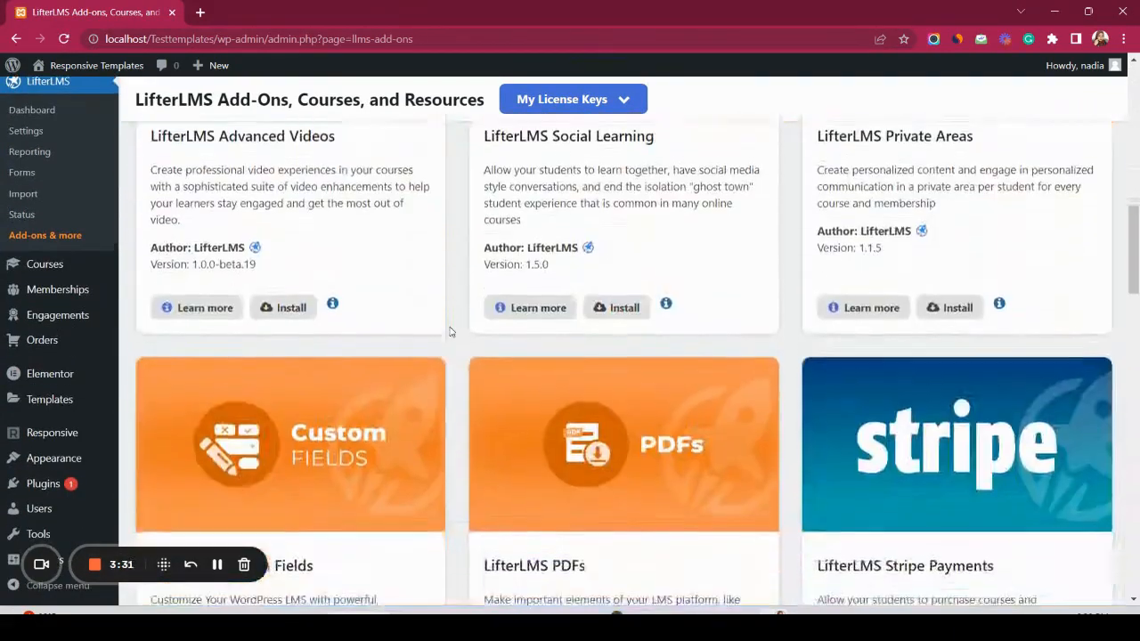
{"action": "scroll", "coordinate": [450, 331], "scroll_direction": "down", "scroll_amount": 12}
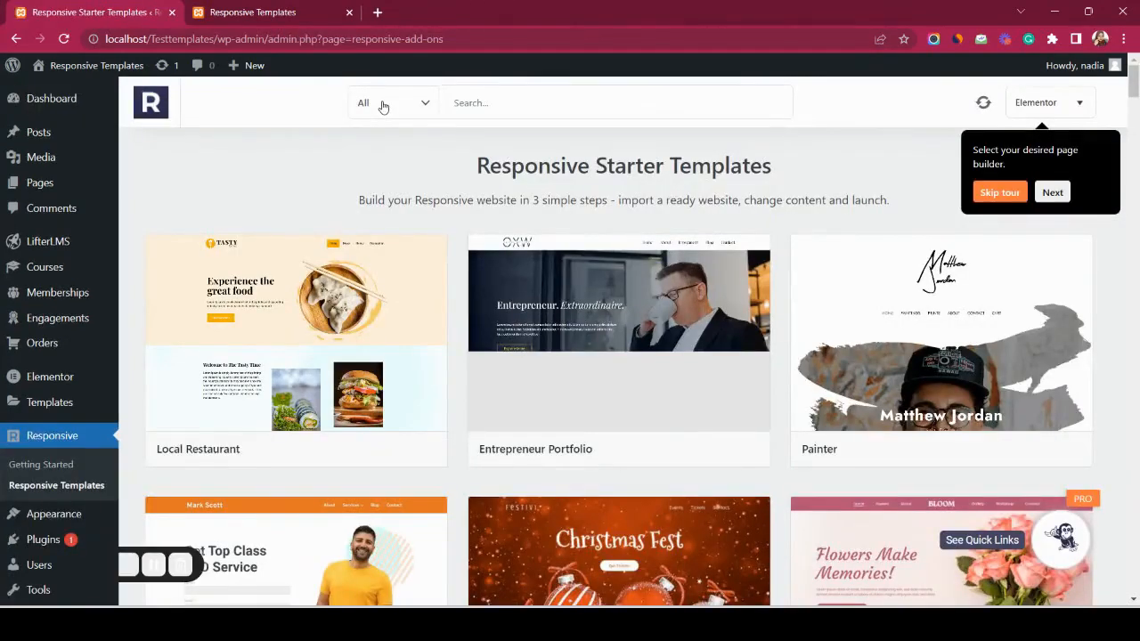
- Filter the Responsive Starter Templates to free ones, then preview the Yoga Instructor template and review its page sections
{"action": "left_click", "coordinate": [372, 109]}
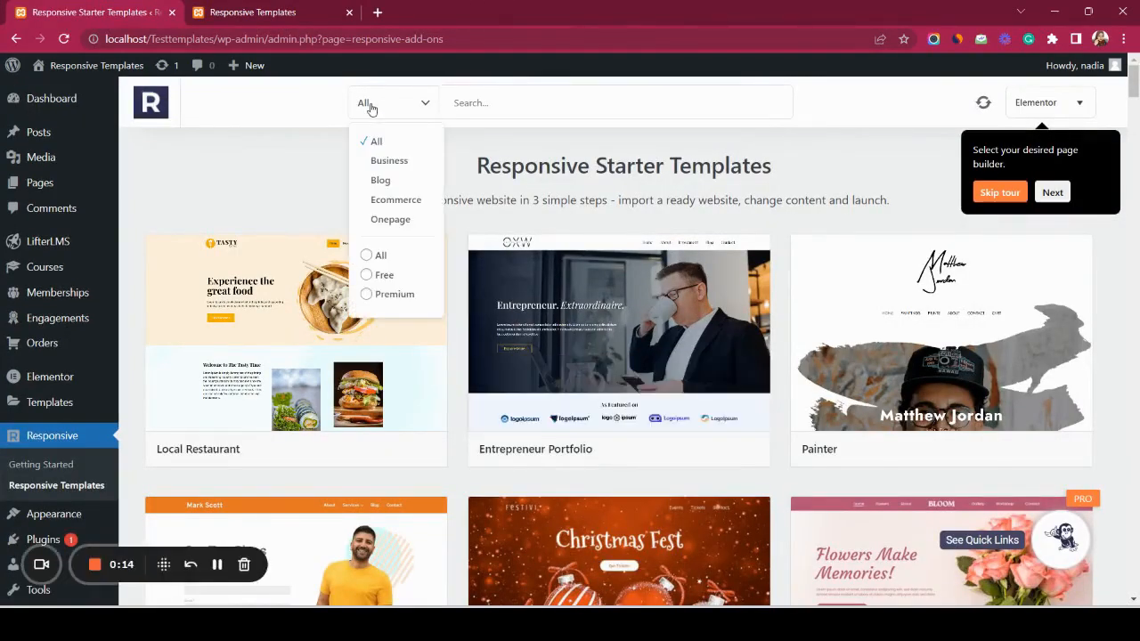
{"action": "left_click", "coordinate": [366, 275]}
{"action": "scroll", "coordinate": [922, 539], "scroll_direction": "down", "scroll_amount": 10}
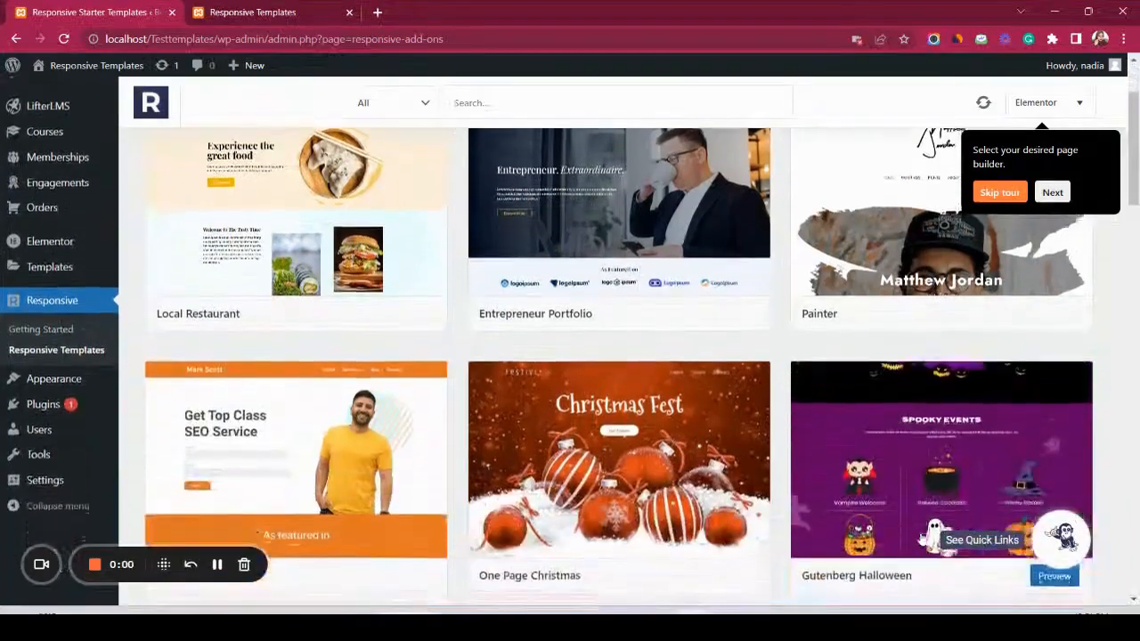
{"action": "scroll", "coordinate": [922, 539], "scroll_direction": "down", "scroll_amount": 12}
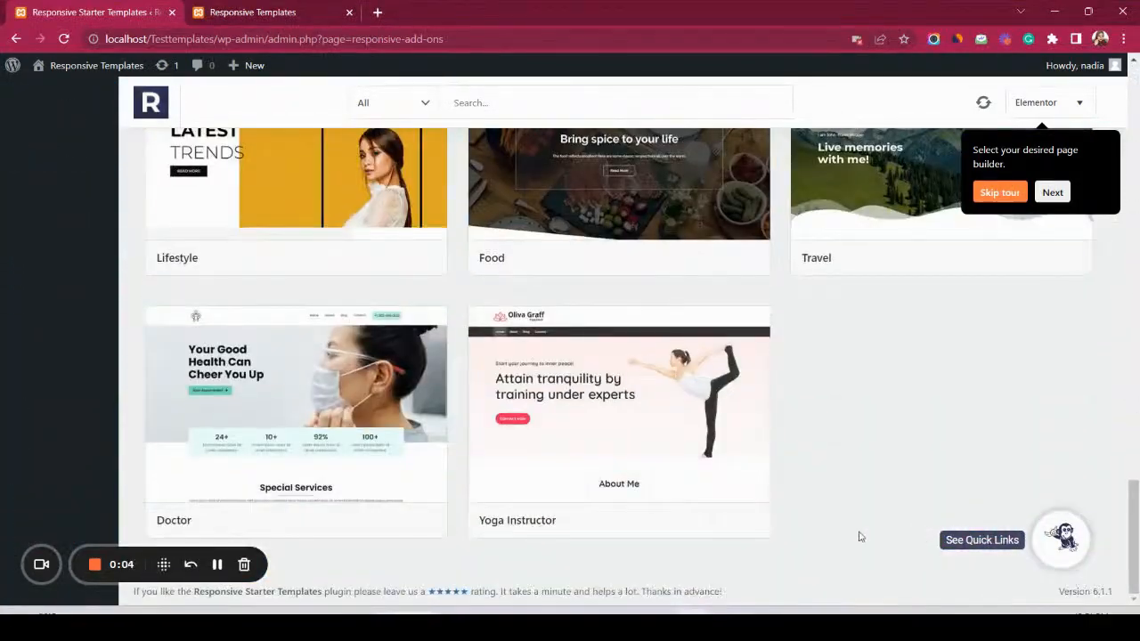
{"action": "mouse_move", "coordinate": [717, 428]}
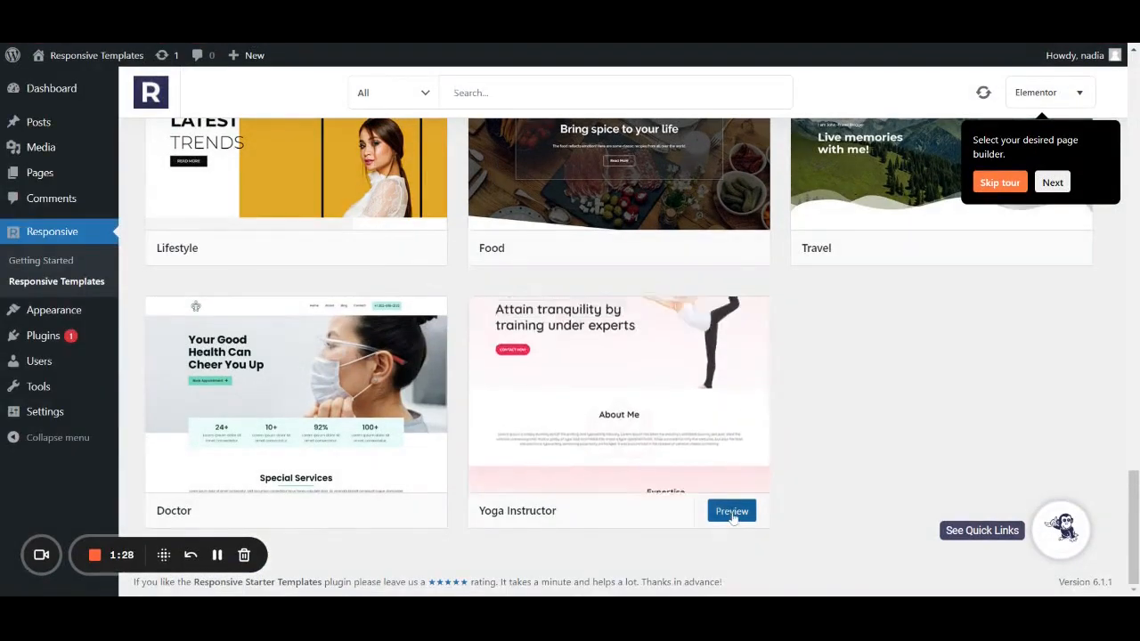
{"action": "left_click", "coordinate": [732, 513]}
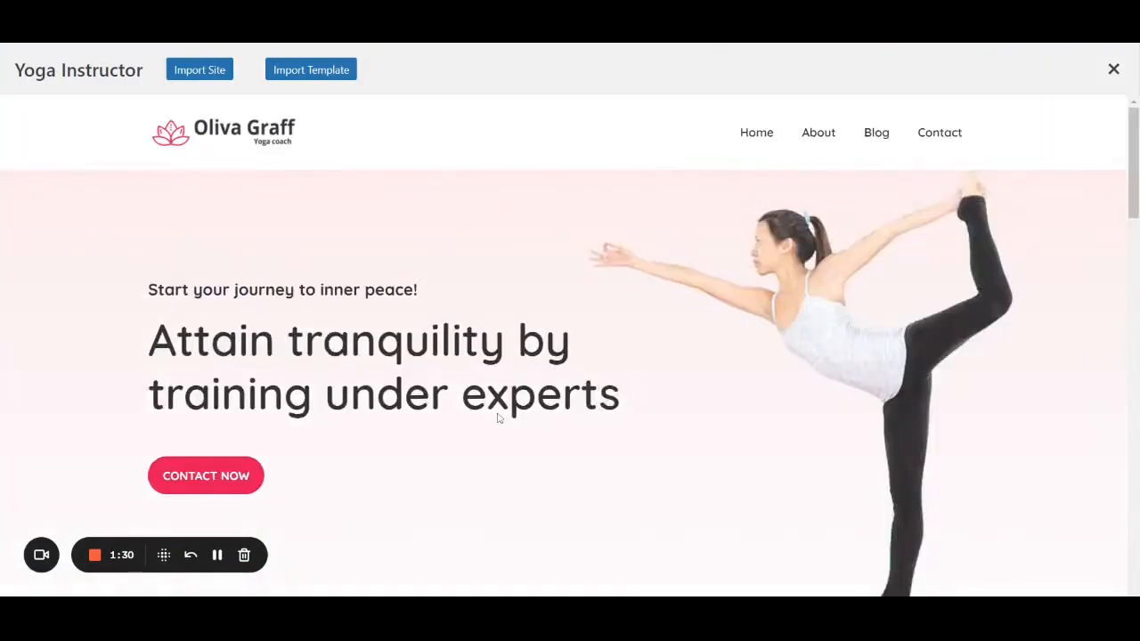
{"action": "scroll", "coordinate": [499, 418], "scroll_direction": "down", "scroll_amount": 14}
{"action": "scroll", "coordinate": [499, 418], "scroll_direction": "up", "scroll_amount": 5}
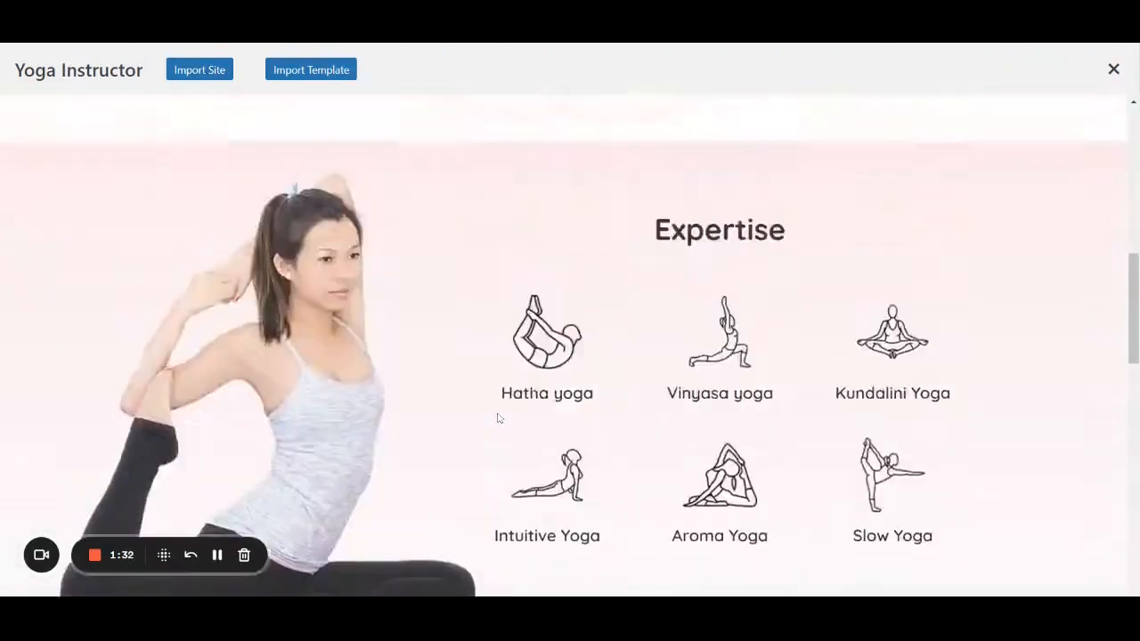
{"action": "scroll", "coordinate": [499, 417], "scroll_direction": "up", "scroll_amount": 8}
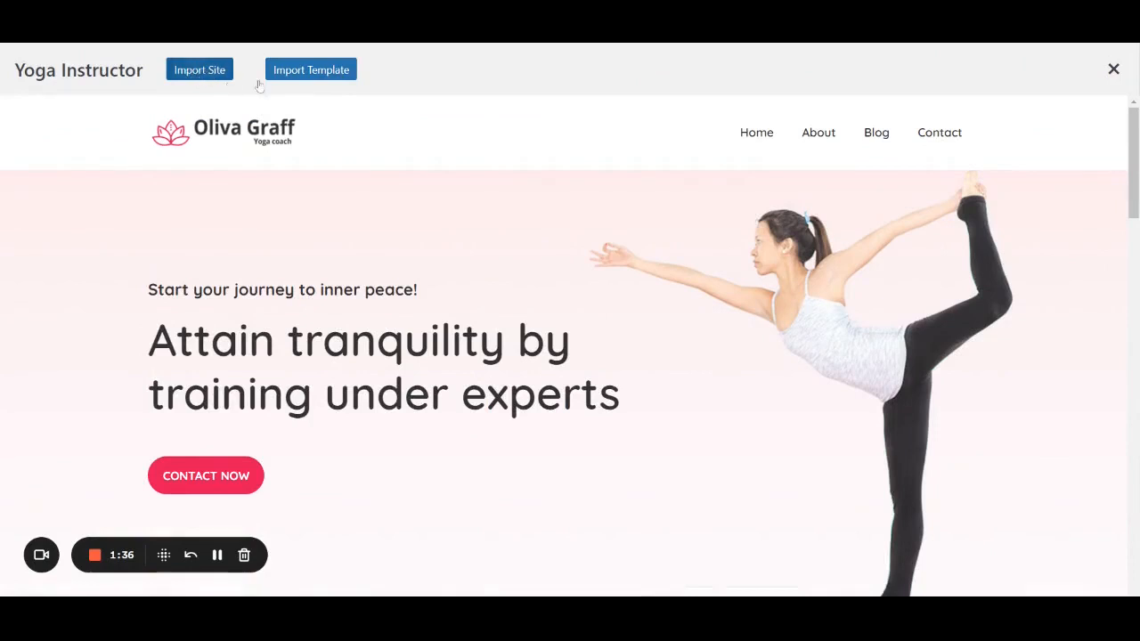
- Import only the Home page template of Yoga Instructor, including its required plugins and content
{"action": "left_click", "coordinate": [305, 73]}
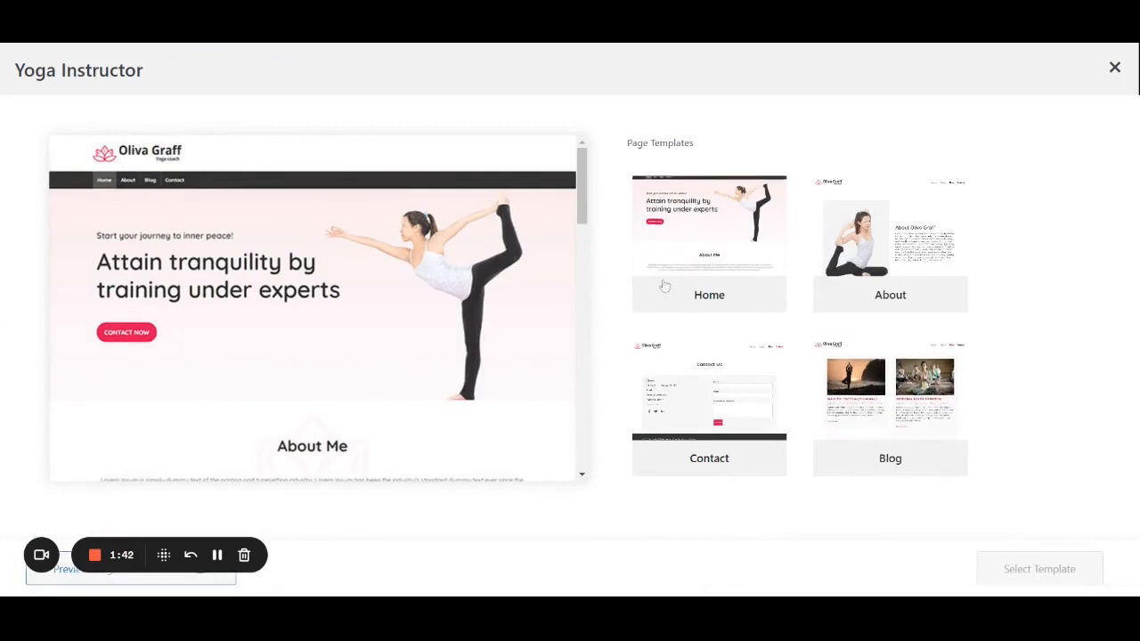
{"action": "left_click", "coordinate": [705, 257]}
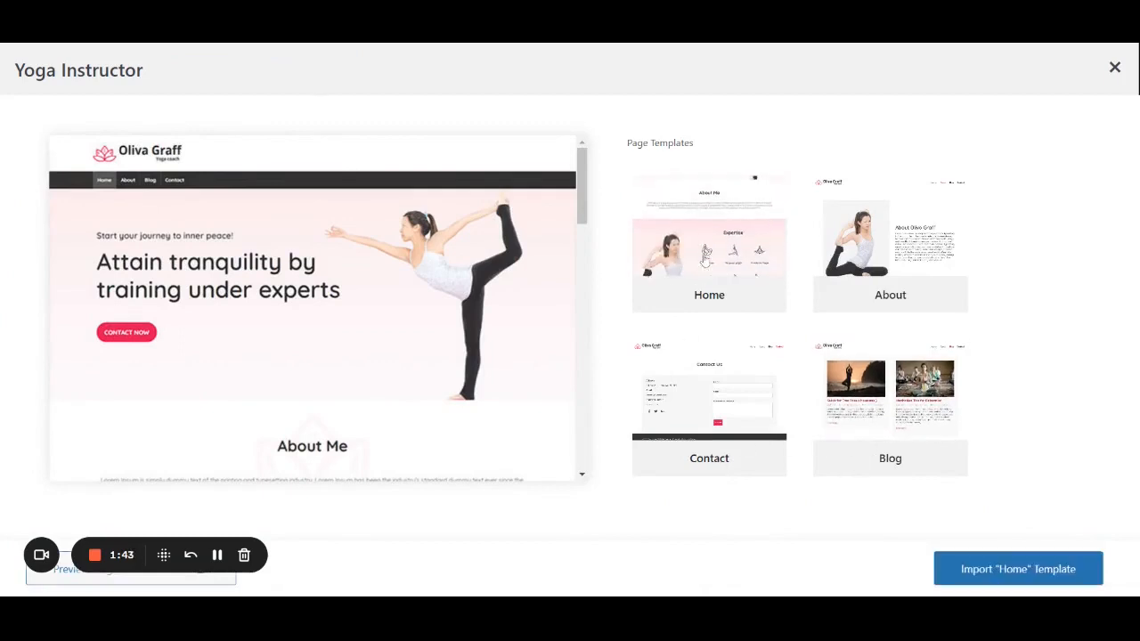
{"action": "left_click", "coordinate": [997, 575]}
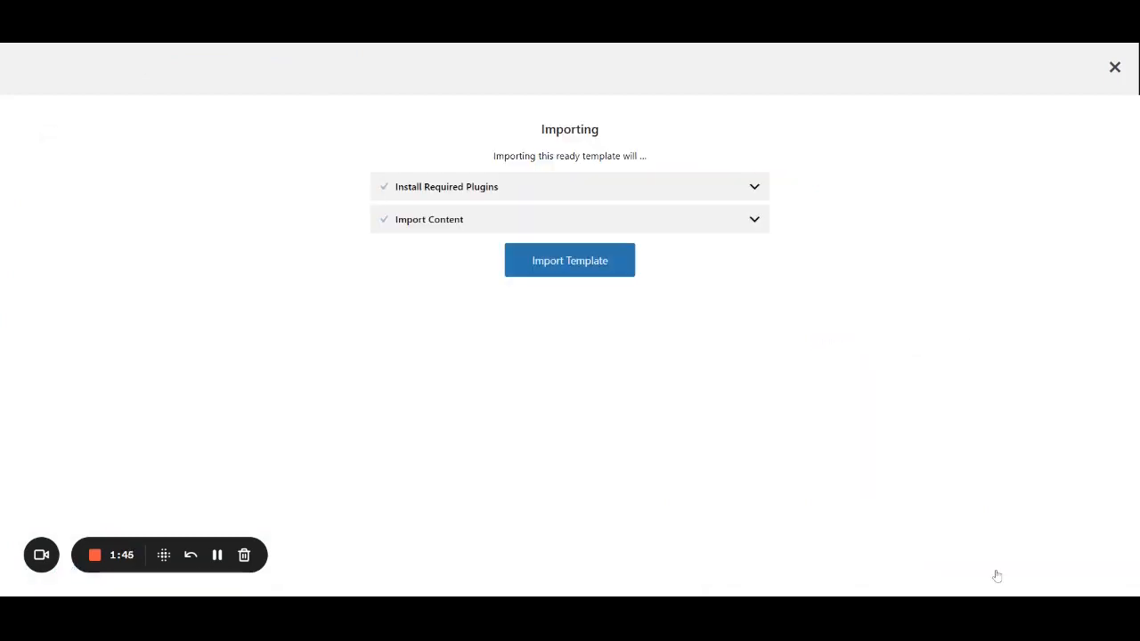
{"action": "left_click", "coordinate": [570, 252]}
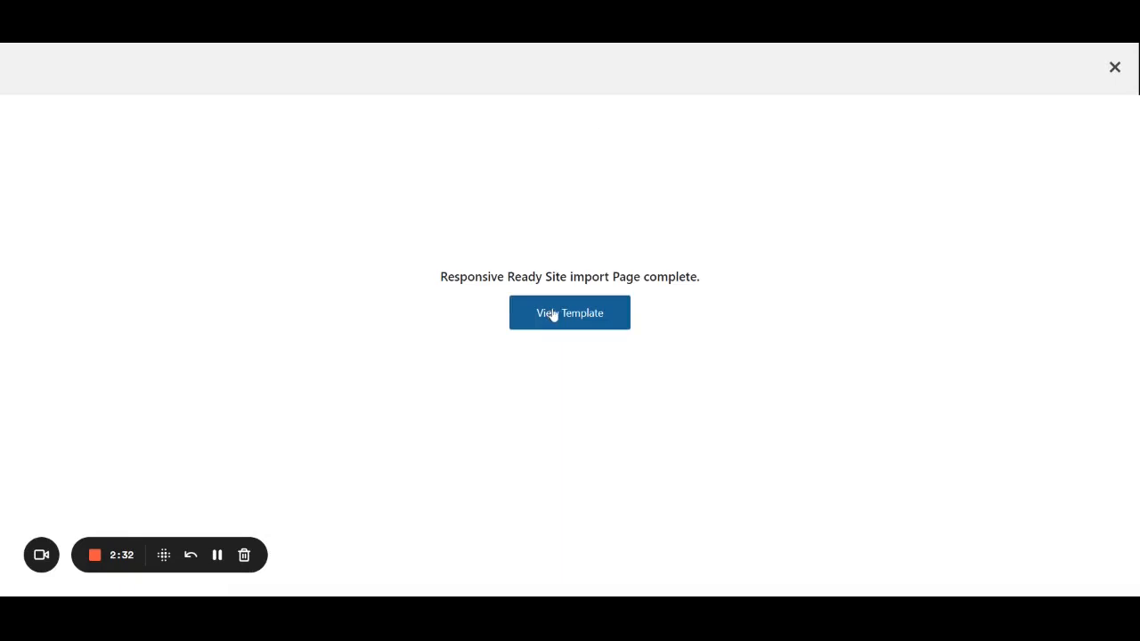
- View the imported yoga page on the site and review its sections from the header to the gallery and beyond
{"action": "left_click", "coordinate": [550, 307]}
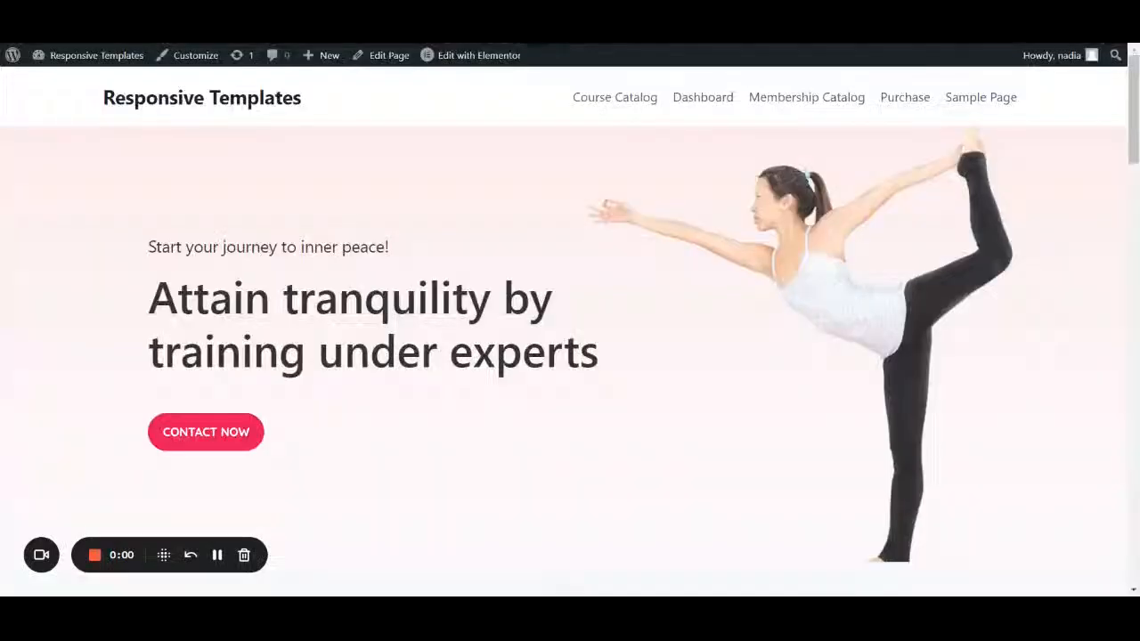
{"action": "scroll", "coordinate": [570, 320], "scroll_direction": "down", "scroll_amount": 5}
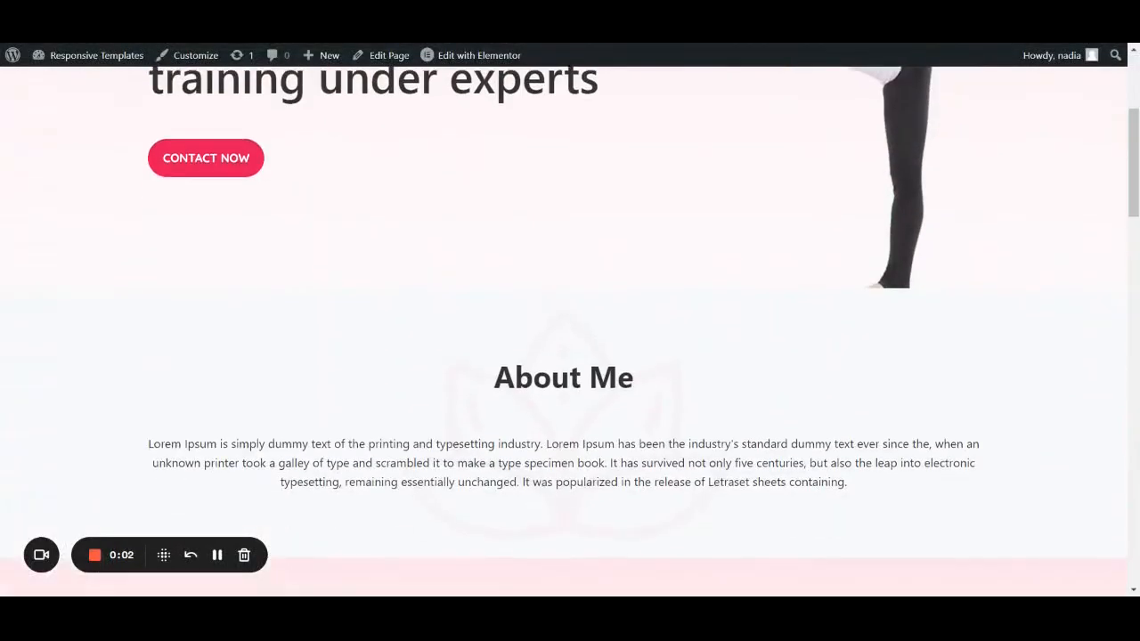
{"action": "scroll", "coordinate": [570, 320], "scroll_direction": "down", "scroll_amount": 10}
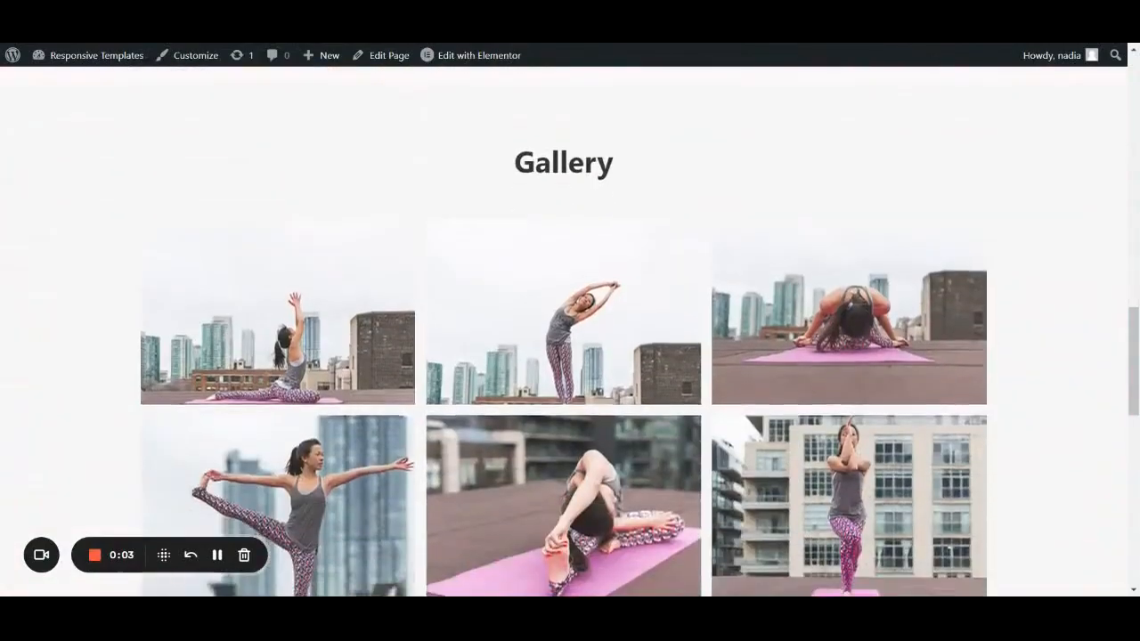
{"action": "scroll", "coordinate": [570, 321], "scroll_direction": "down", "scroll_amount": 9}
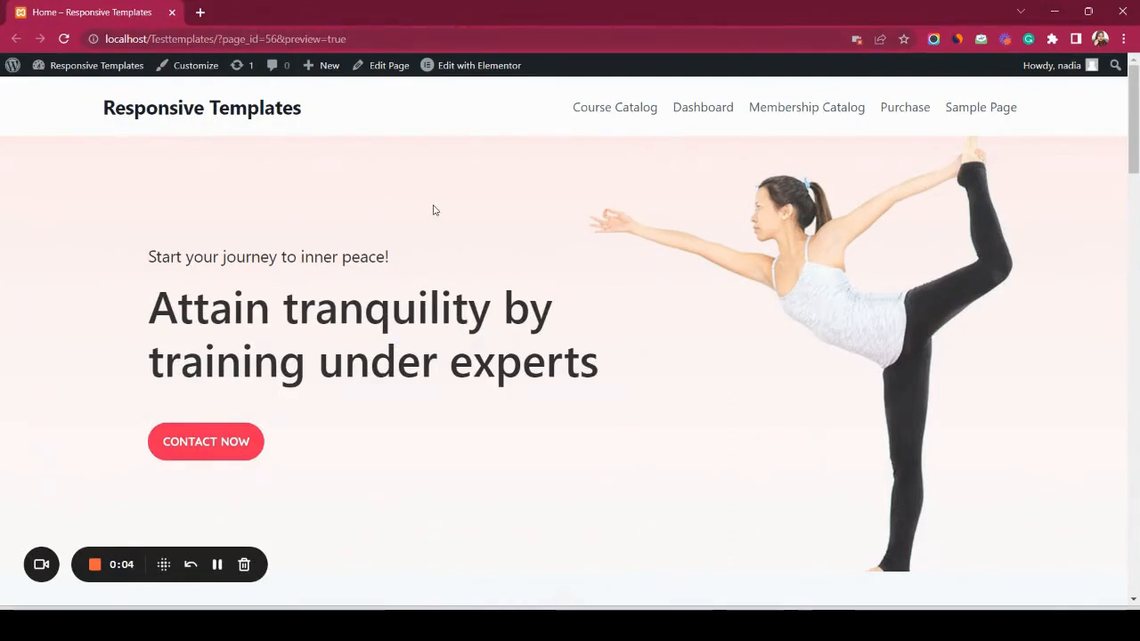
- Open the WordPress admin Dashboard from the page preview in a separate browser tab and switch to it
{"action": "mouse_move", "coordinate": [107, 77]}
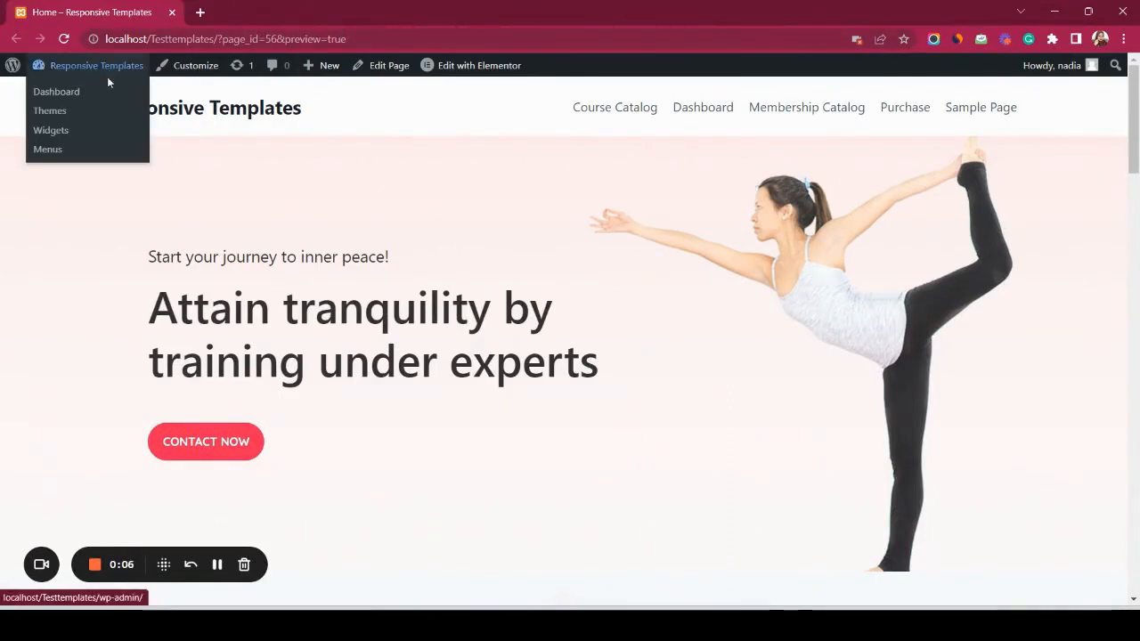
{"action": "right_click", "coordinate": [81, 94]}
{"action": "left_click", "coordinate": [128, 106]}
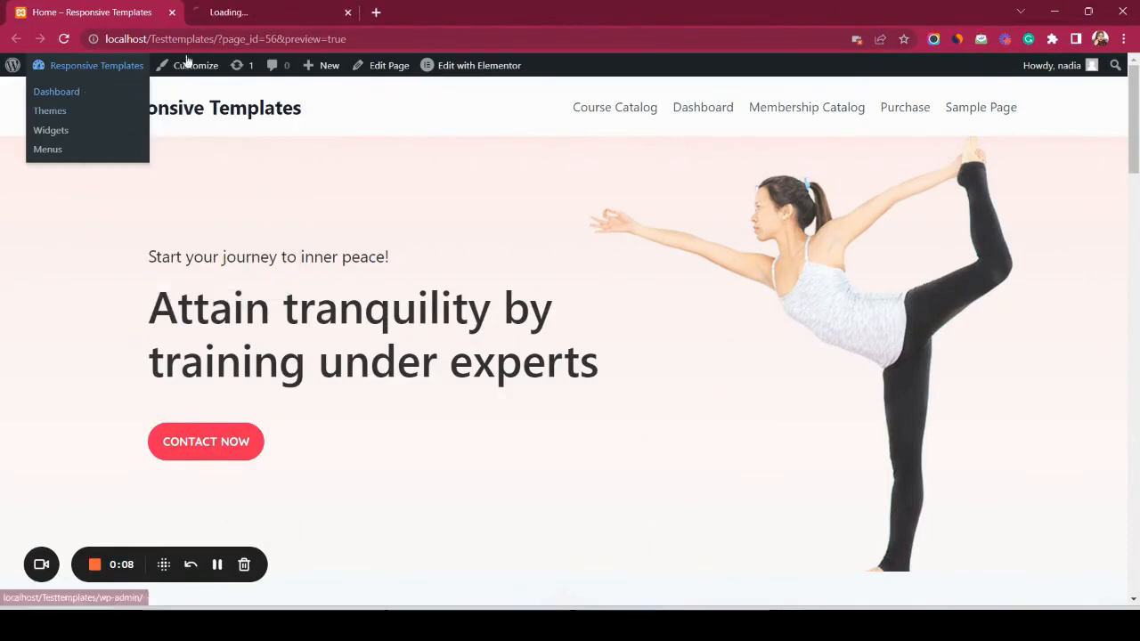
{"action": "left_click", "coordinate": [237, 11]}
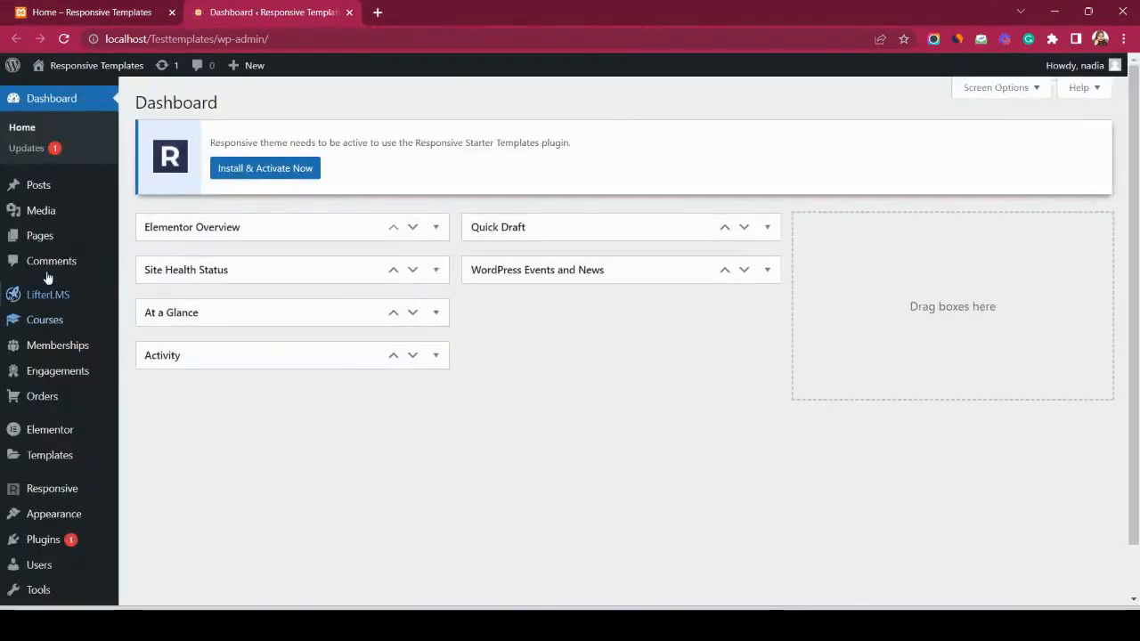
- Open the draft Home page from the list of all pages for editing and publish it
{"action": "mouse_move", "coordinate": [43, 237]}
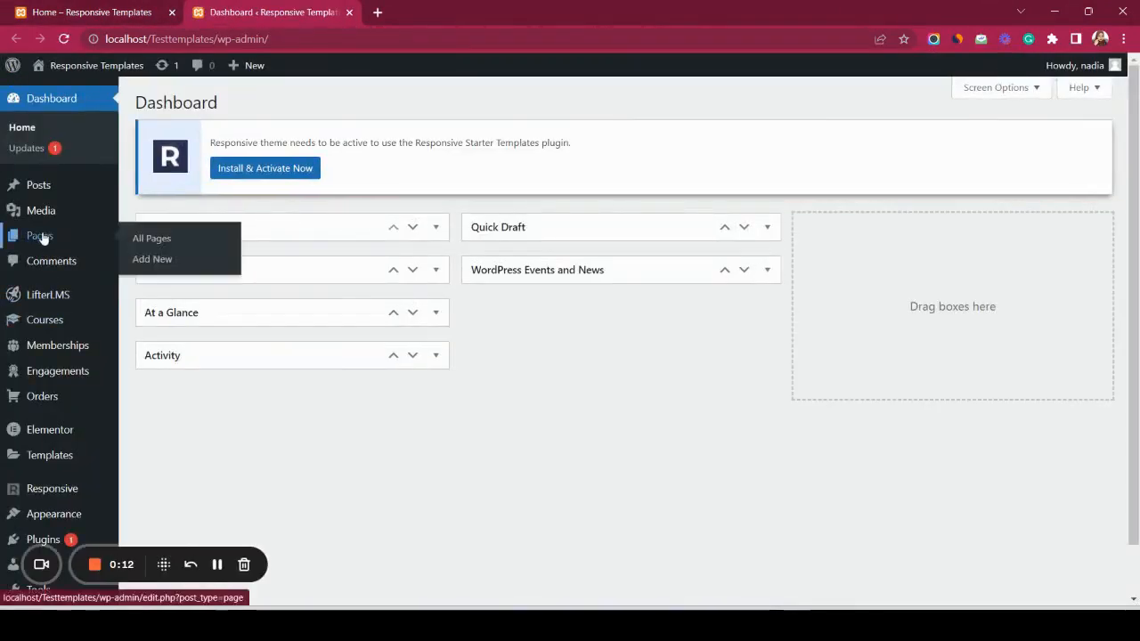
{"action": "left_click", "coordinate": [148, 246]}
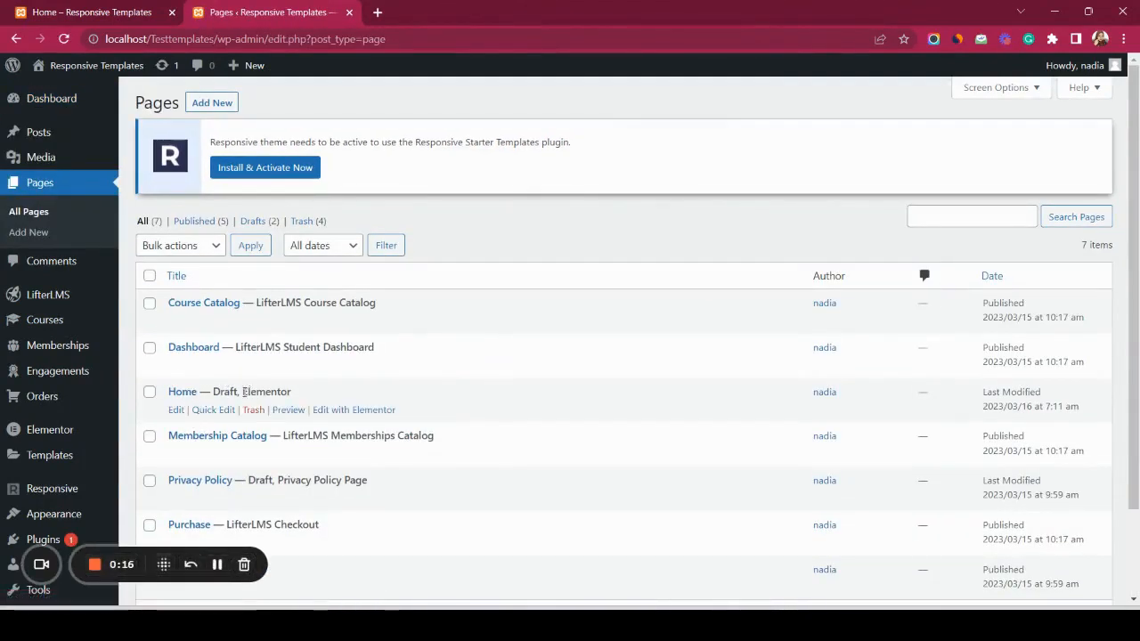
{"action": "left_click", "coordinate": [176, 411]}
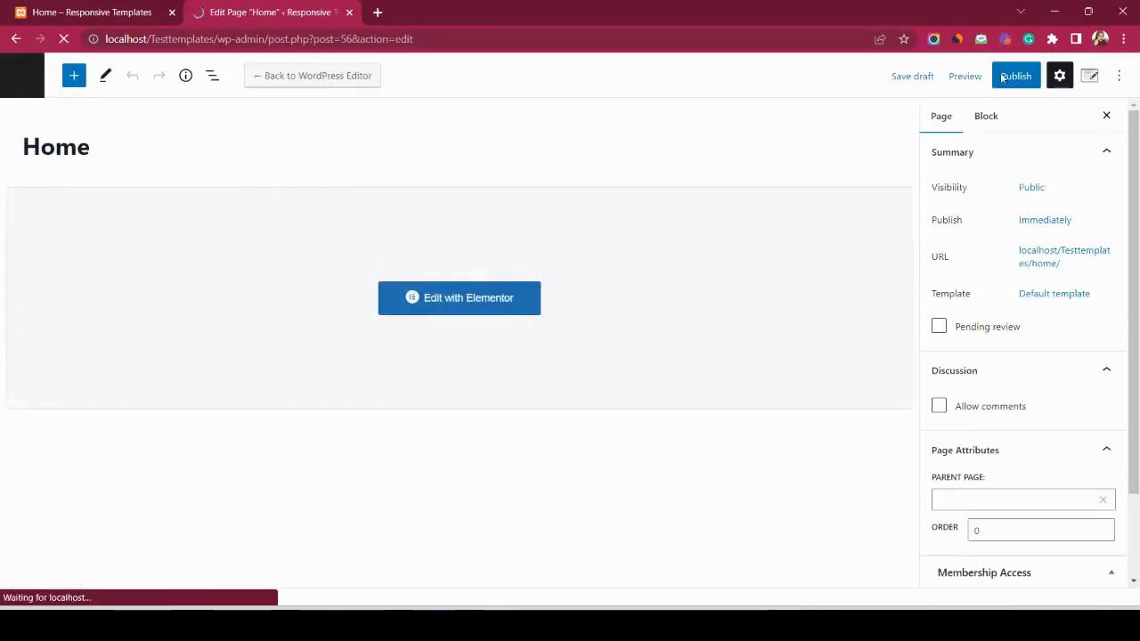
{"action": "left_click", "coordinate": [1004, 78]}
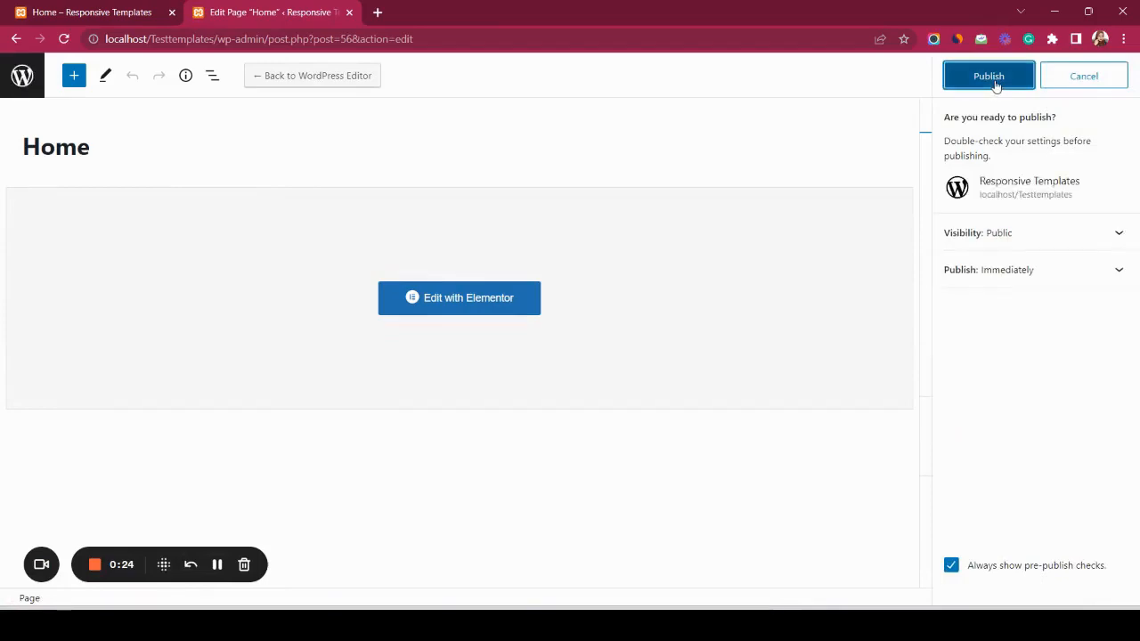
{"action": "left_click", "coordinate": [991, 76]}
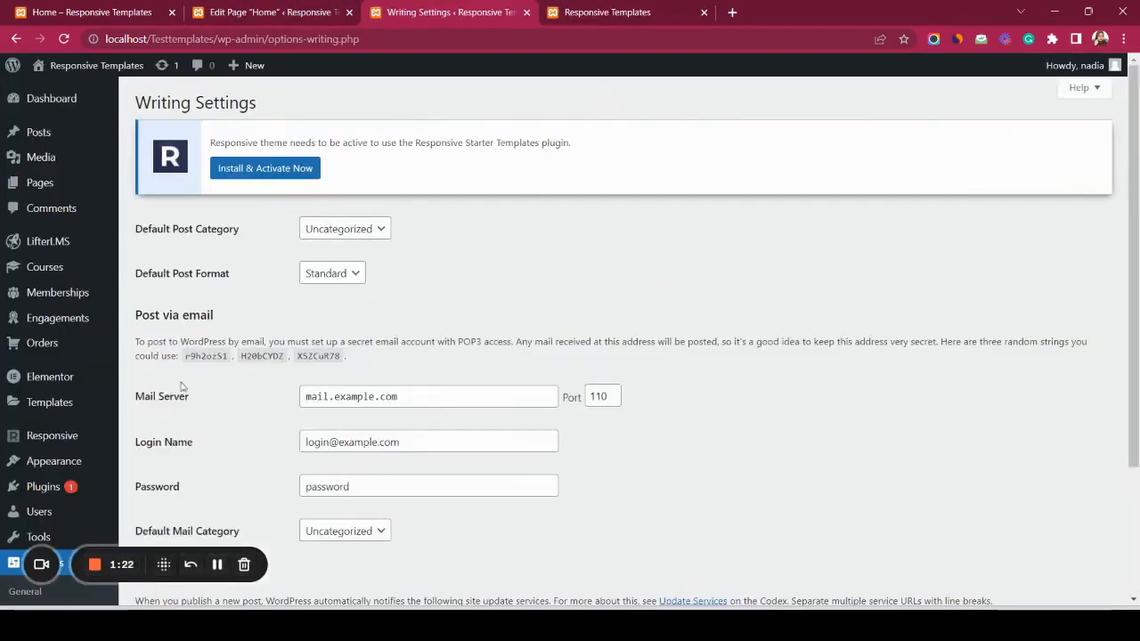
- Set the site's homepage to display the static page Home in the Reading Settings and save the changes
{"action": "scroll", "coordinate": [199, 381], "scroll_direction": "down", "scroll_amount": 3}
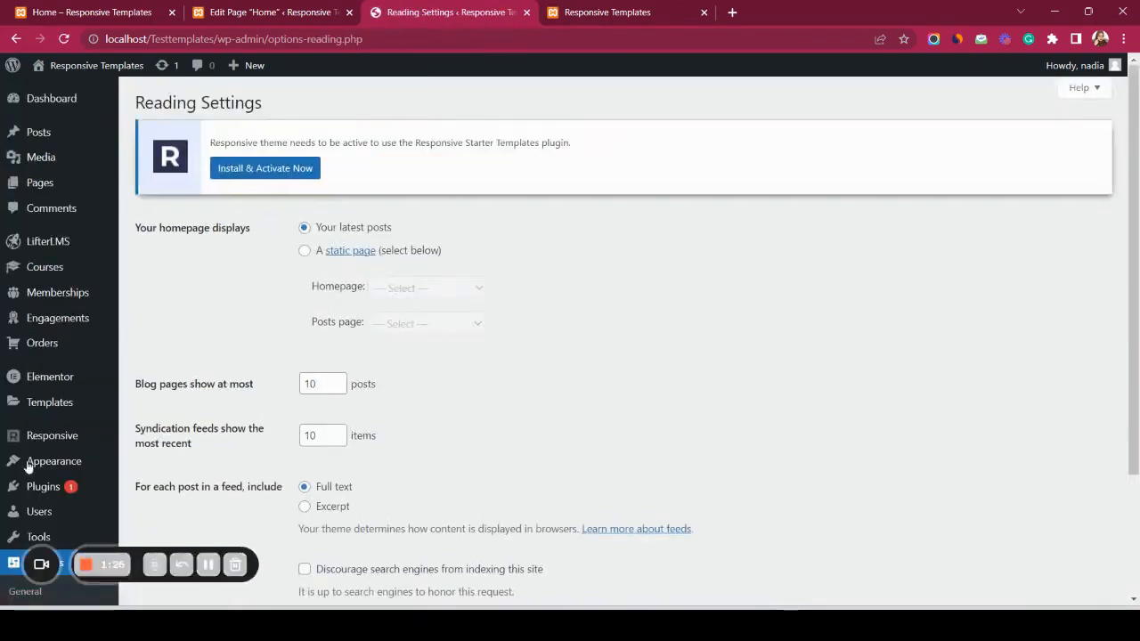
{"action": "left_click", "coordinate": [304, 251]}
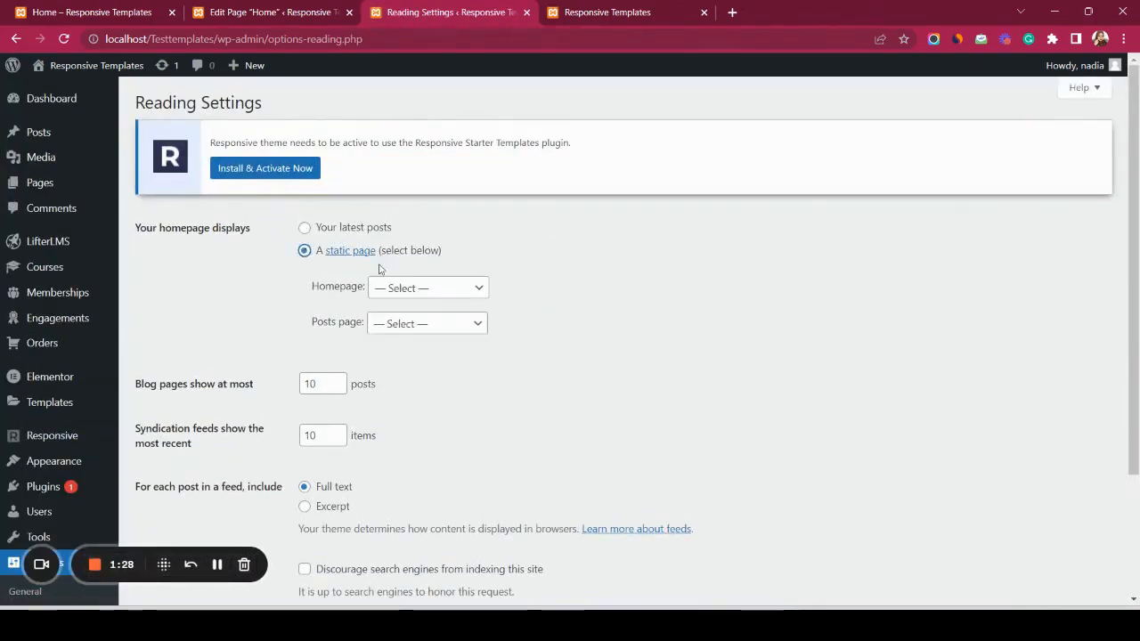
{"action": "left_click", "coordinate": [425, 288]}
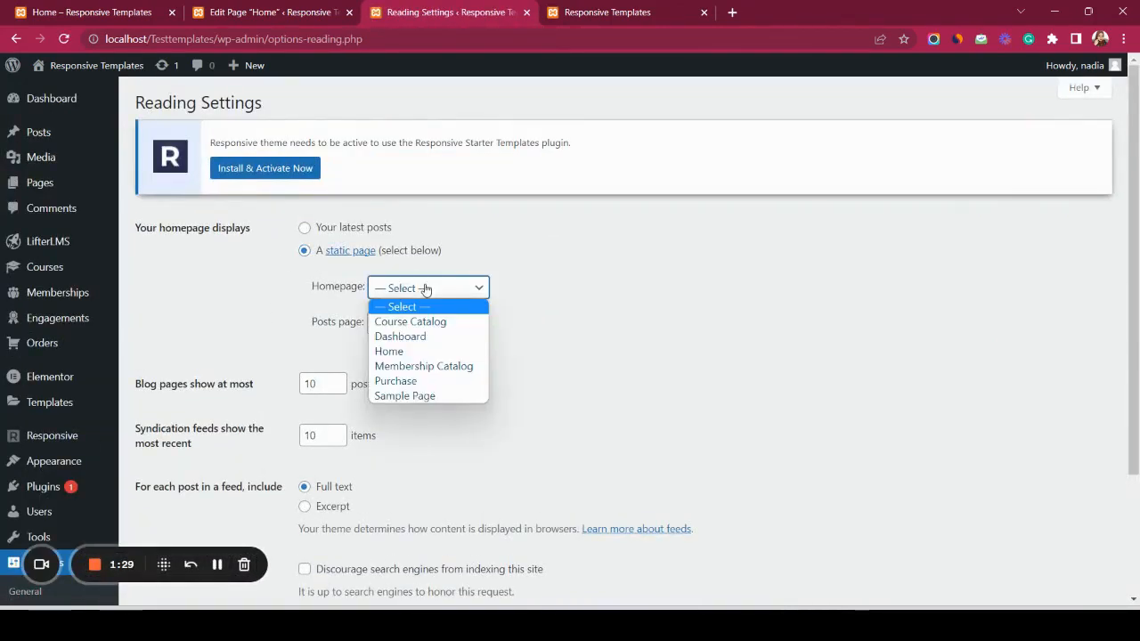
{"action": "left_click", "coordinate": [409, 351]}
{"action": "scroll", "coordinate": [407, 356], "scroll_direction": "down", "scroll_amount": 2}
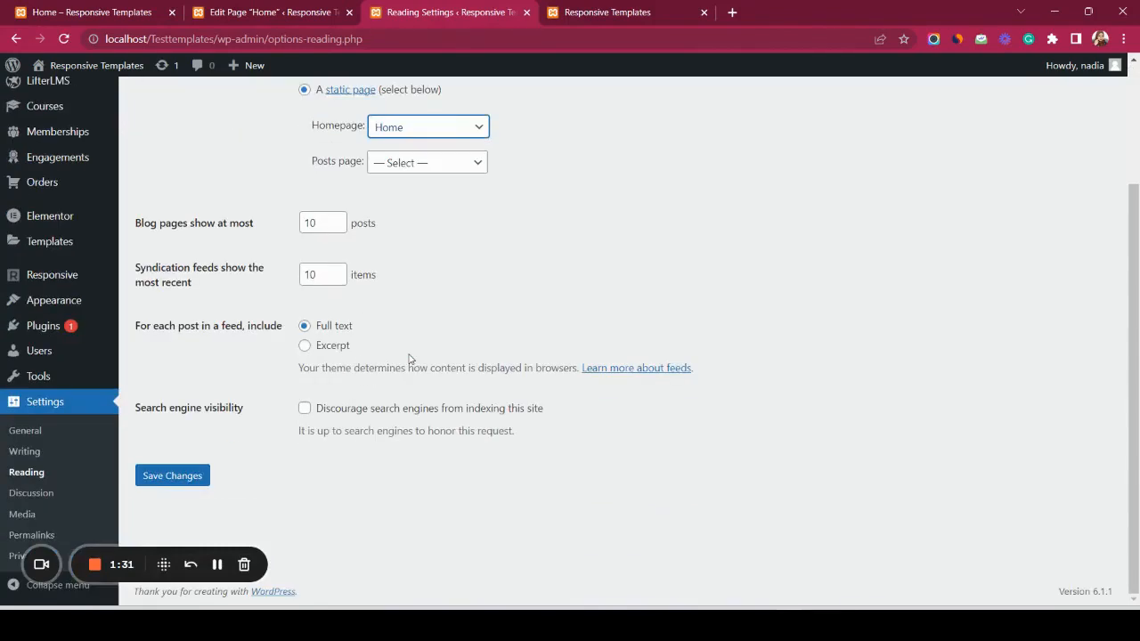
{"action": "left_click", "coordinate": [170, 486]}
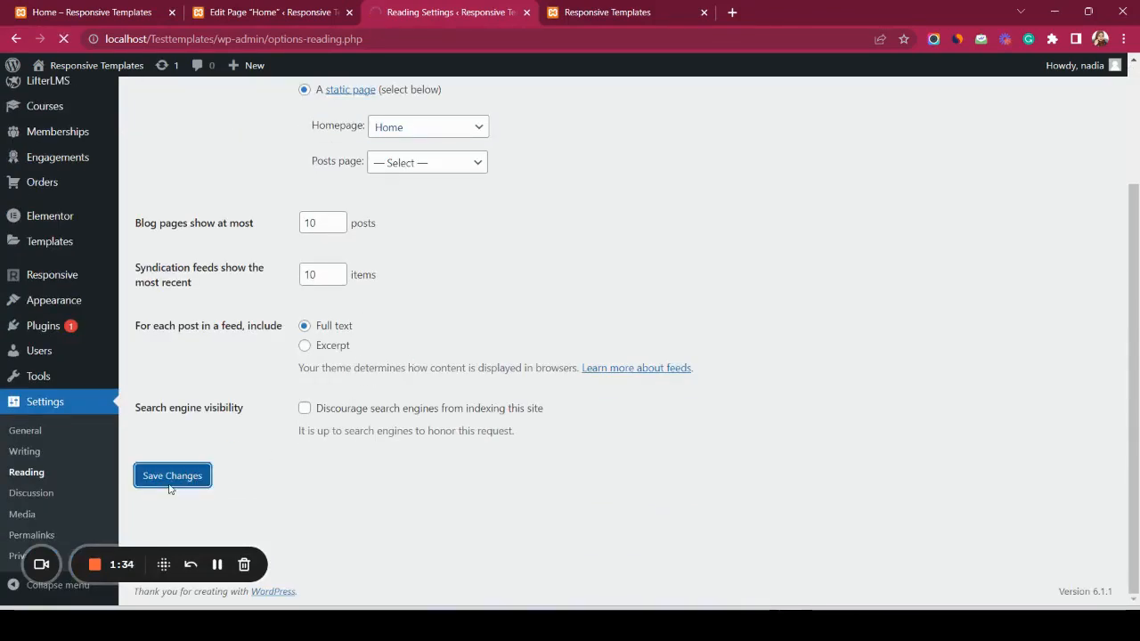
- Visit the live site in a separate browser tab and review the new homepage down to the Expertise section and beyond
{"action": "mouse_move", "coordinate": [96, 71]}
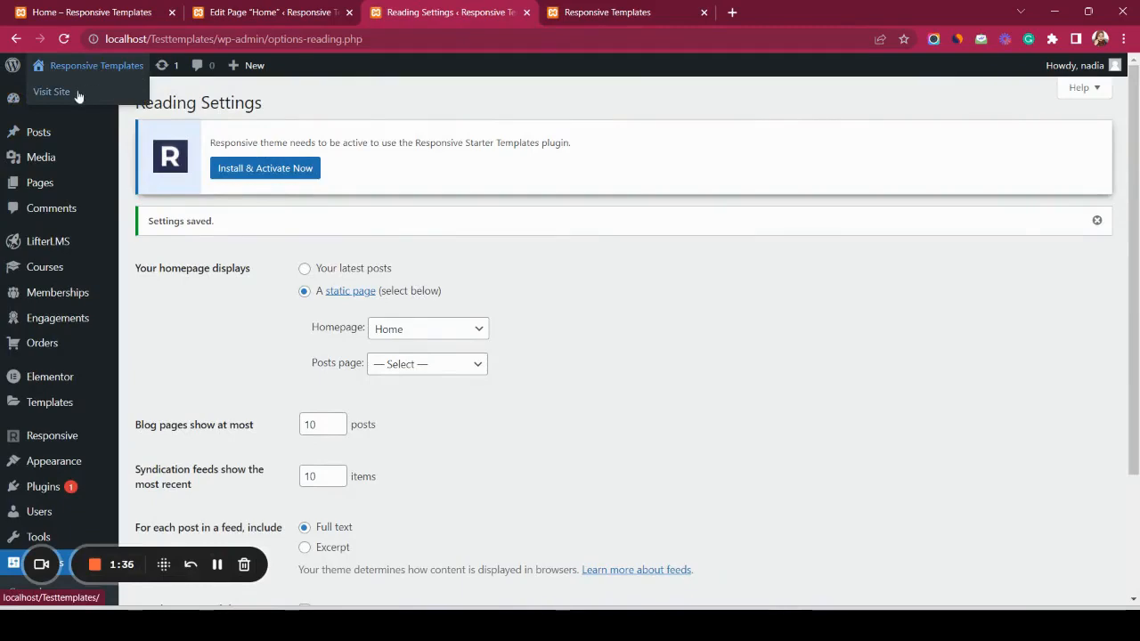
{"action": "right_click", "coordinate": [79, 95]}
{"action": "left_click", "coordinate": [133, 105]}
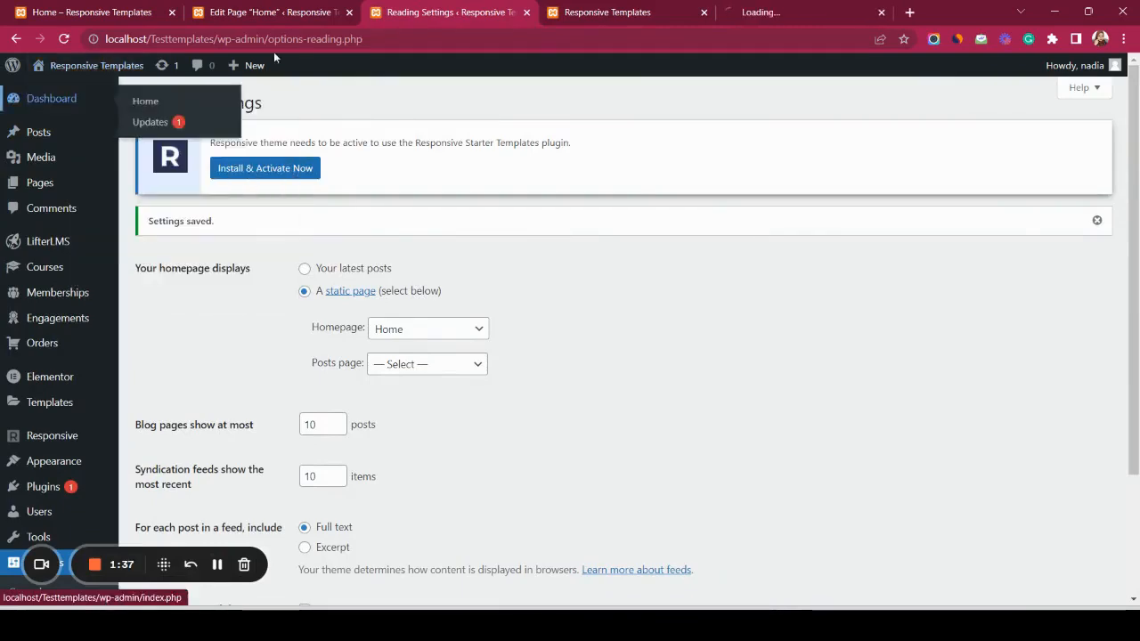
{"action": "left_click", "coordinate": [768, 9]}
{"action": "scroll", "coordinate": [468, 392], "scroll_direction": "down", "scroll_amount": 5}
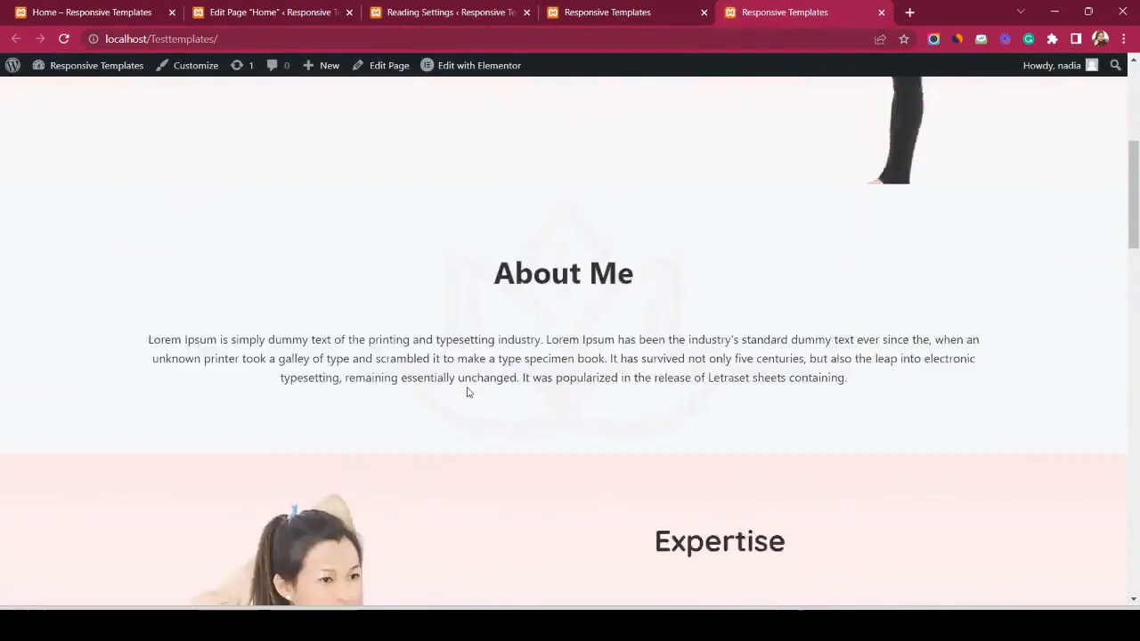
{"action": "scroll", "coordinate": [467, 392], "scroll_direction": "down", "scroll_amount": 5}
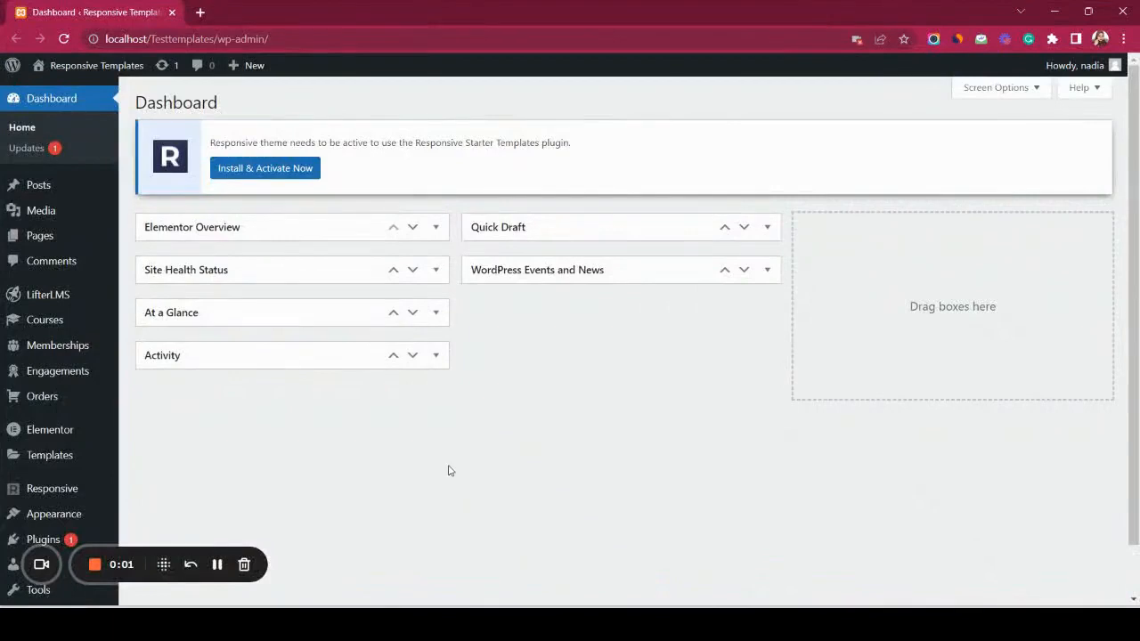
- Title the new course Power Yoga and enter a short description introducing power yoga, also known as Vinyasa yoga, as a fast-paced style
{"action": "scroll", "coordinate": [451, 469], "scroll_direction": "down", "scroll_amount": 1}
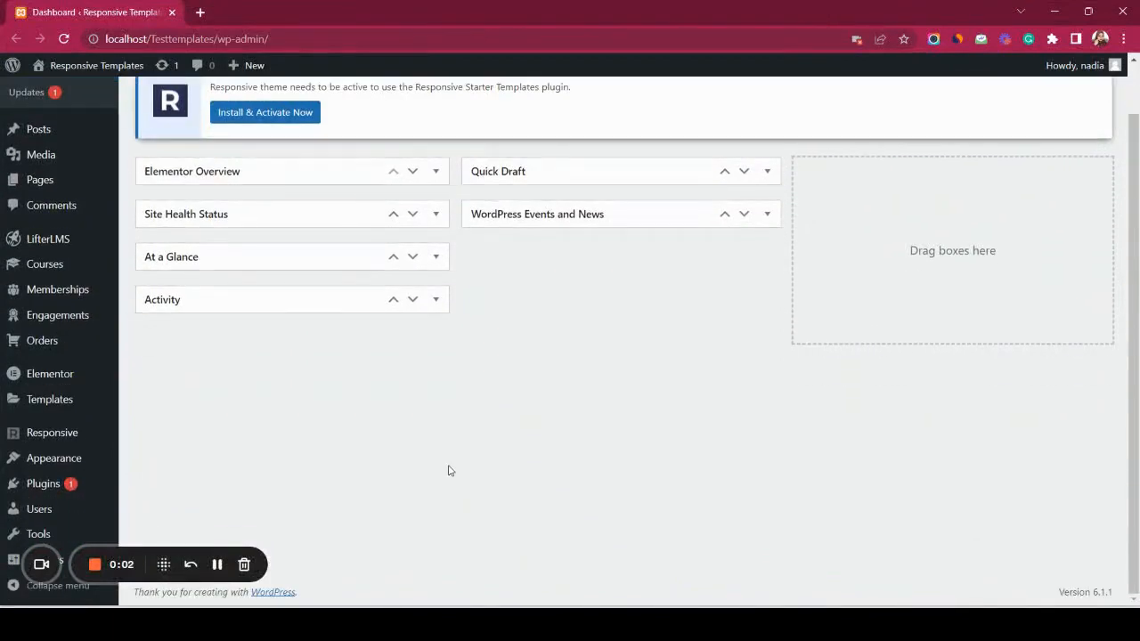
{"action": "mouse_move", "coordinate": [40, 263]}
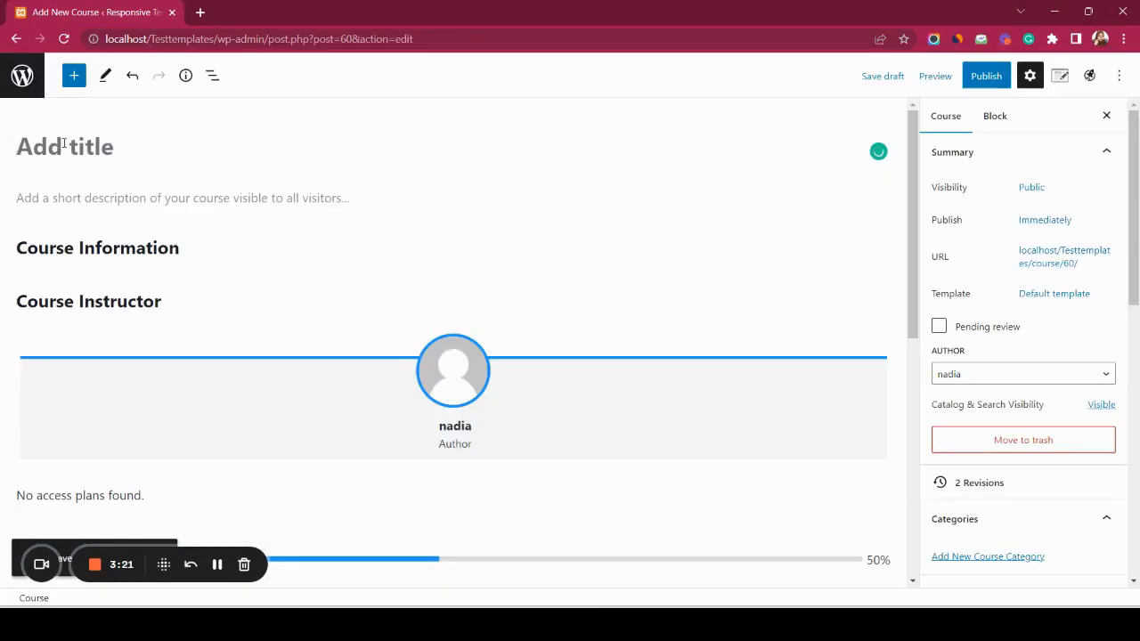
{"action": "left_click", "coordinate": [64, 143]}
{"action": "type", "text": "Po"}
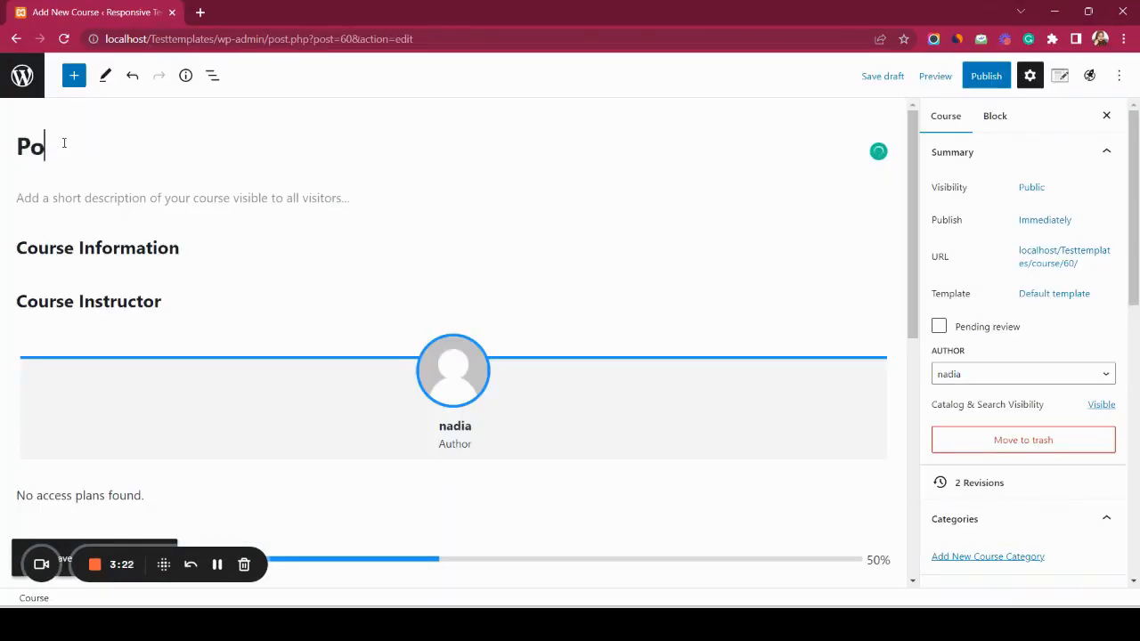
{"action": "type", "text": "wer Yoga"}
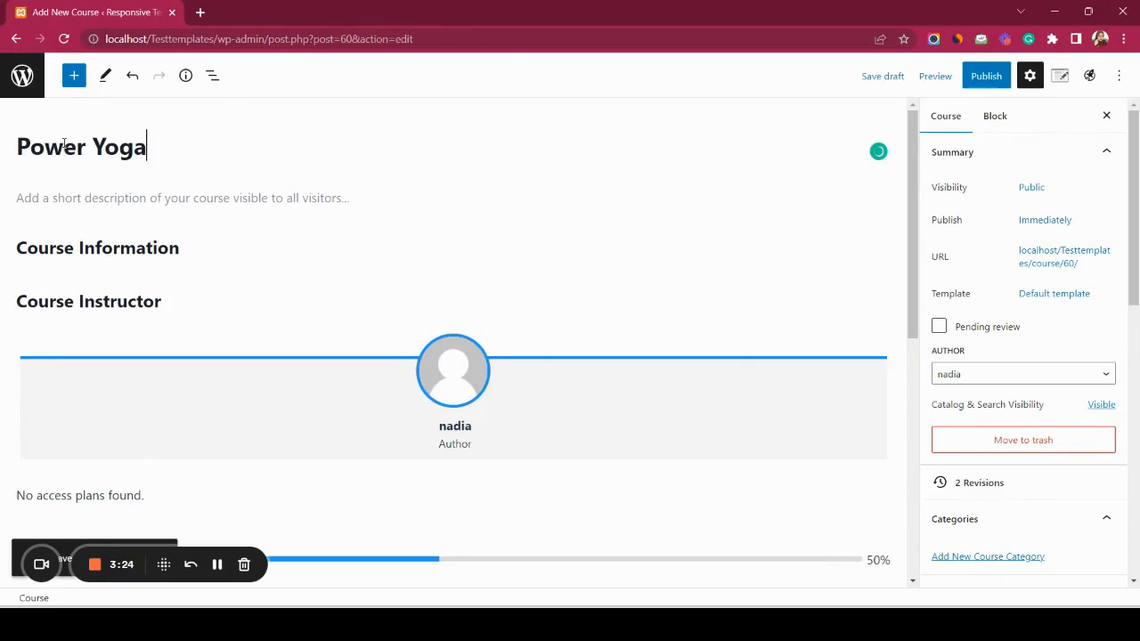
{"action": "left_click", "coordinate": [69, 196]}
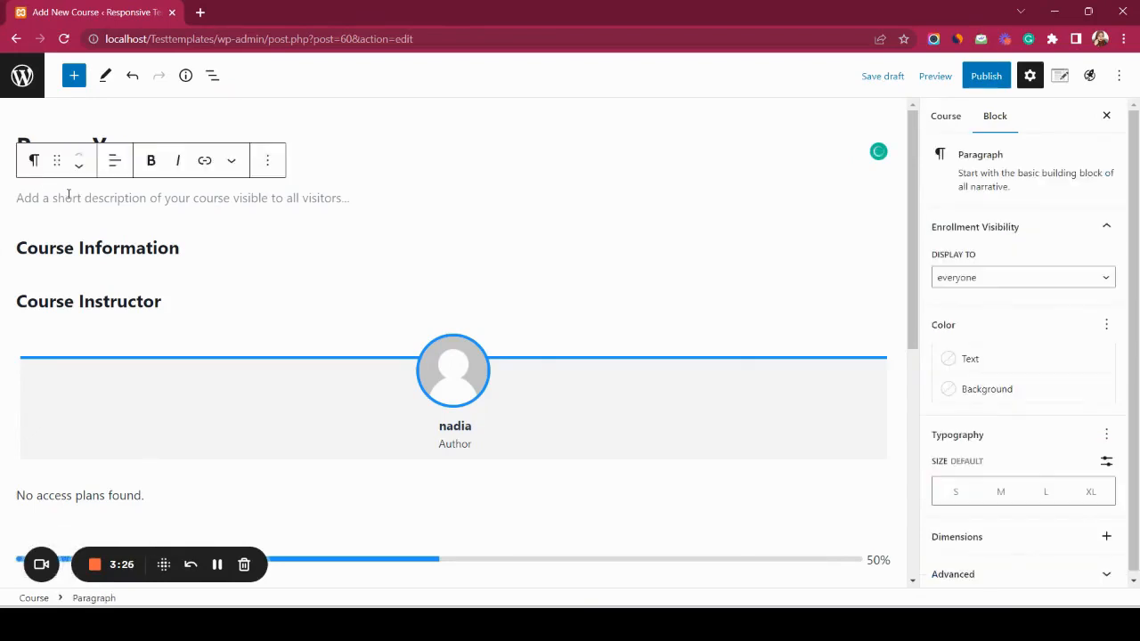
{"action": "type", "text": "Power yoga, which is also known as Vinyasa yoga, is a fast-paced style of yoga that's focused on building strength and endurance. It is also an excellent form of yoga for burning calories."}
- Add a free access plan titled Lifetime with SKU 01, enroll text Join and visibility Visible, requiring no payment
{"action": "scroll", "coordinate": [225, 401], "scroll_direction": "down", "scroll_amount": 5}
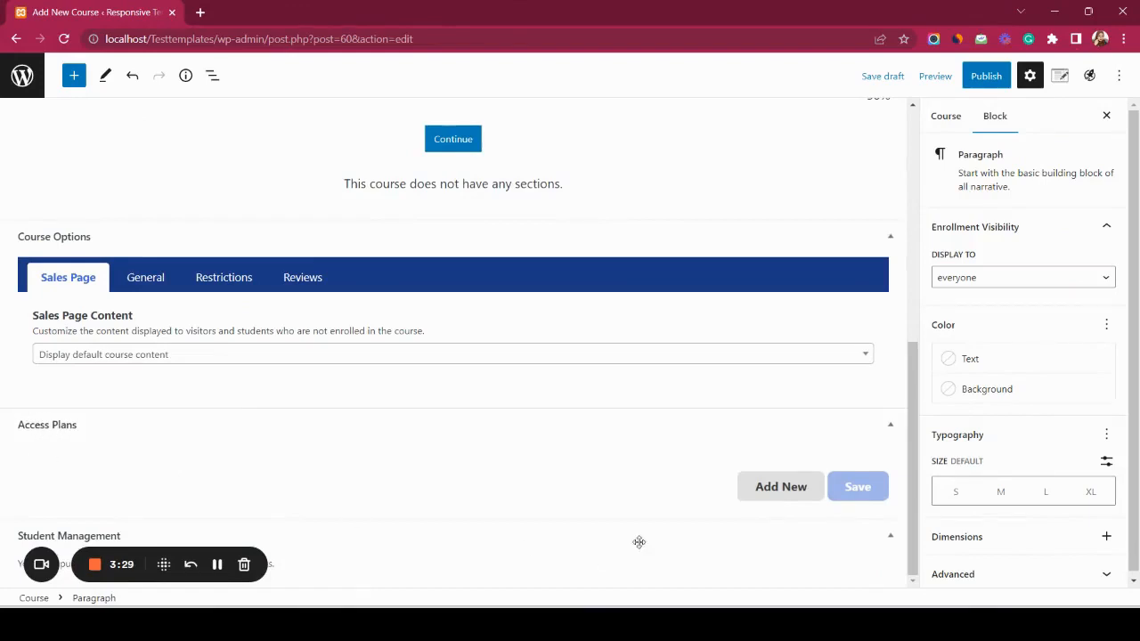
{"action": "left_click", "coordinate": [782, 490]}
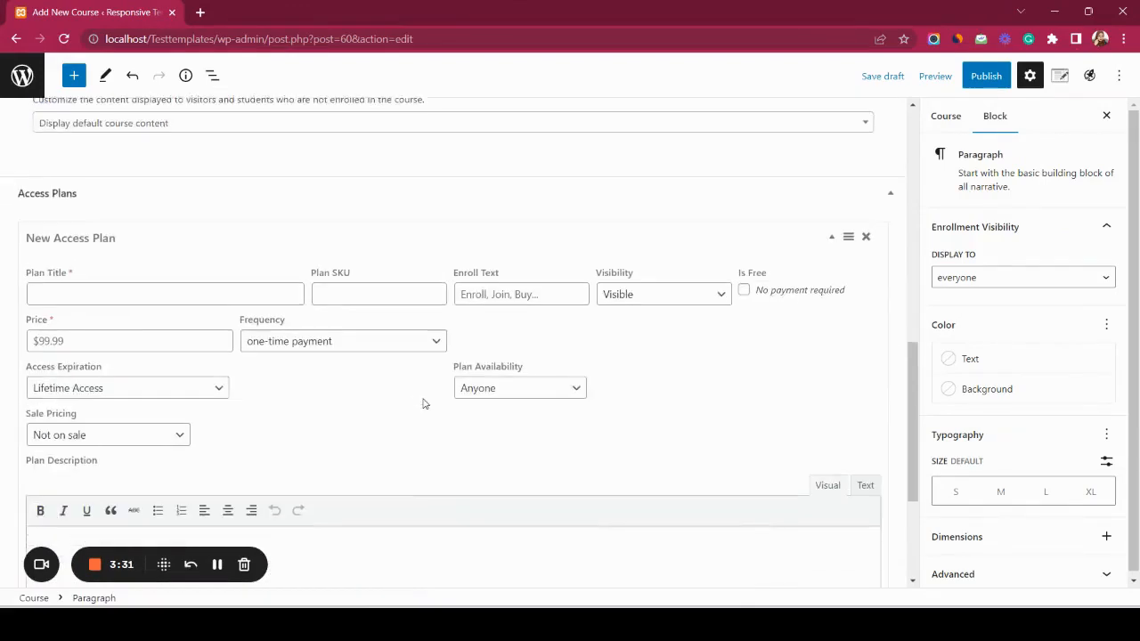
{"action": "left_click", "coordinate": [79, 261]}
{"action": "type", "text": "Lifetime"}
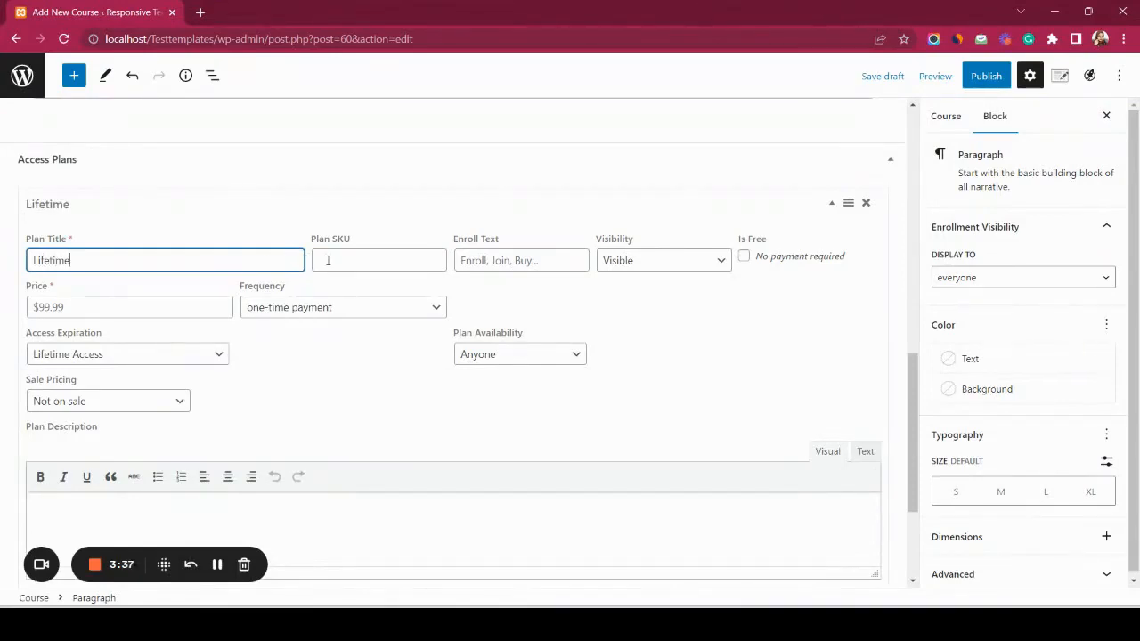
{"action": "left_click", "coordinate": [328, 260]}
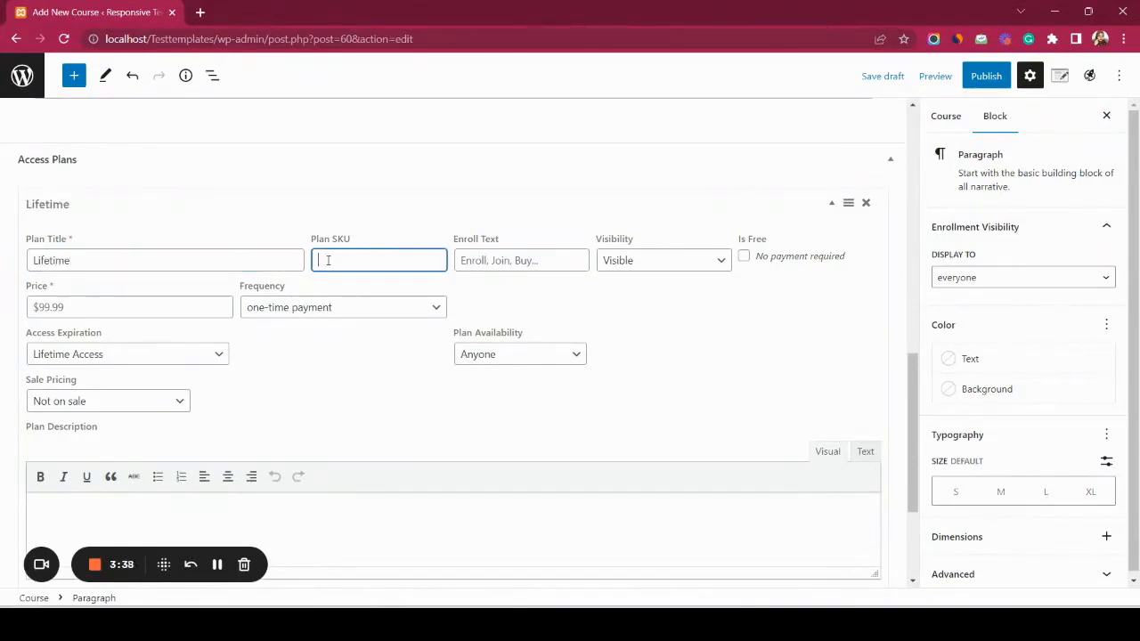
{"action": "left_click", "coordinate": [529, 265]}
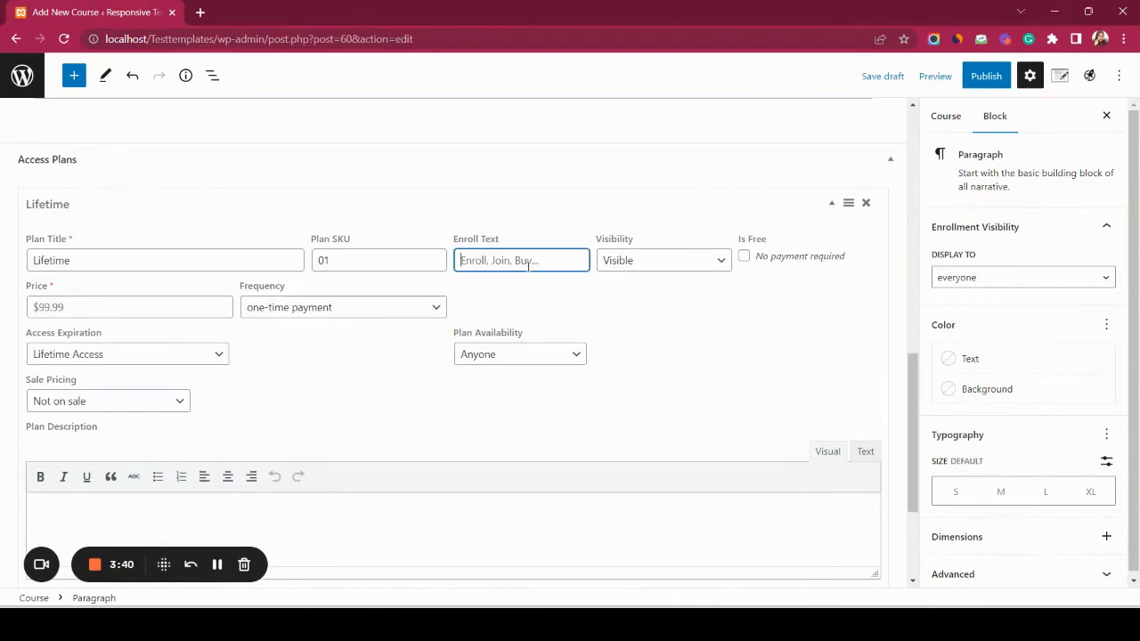
{"action": "type", "text": "Join"}
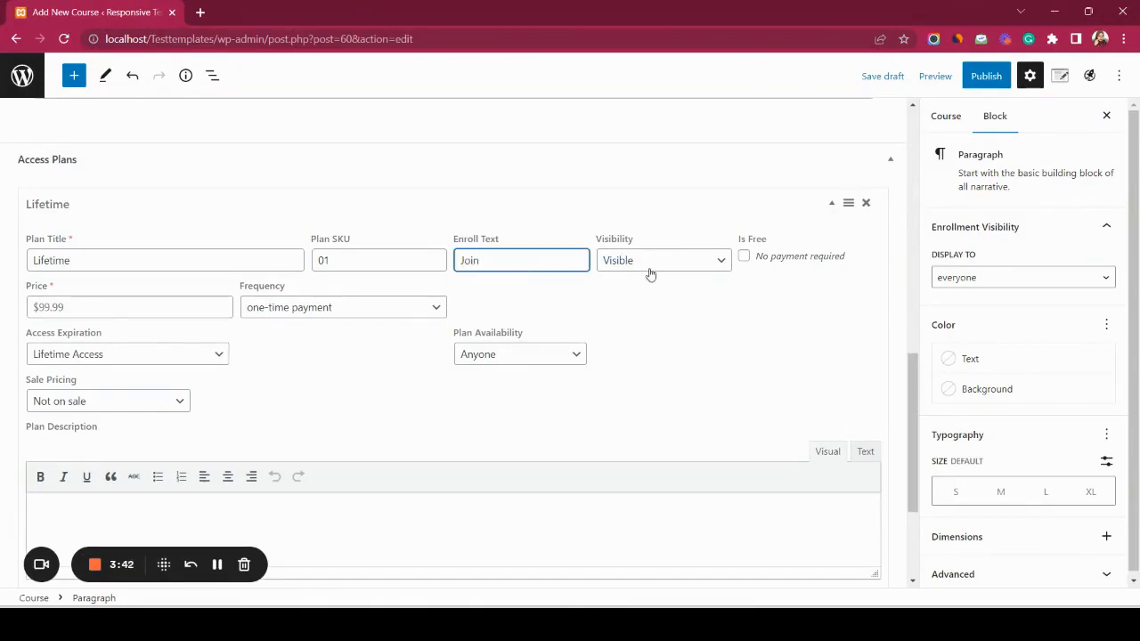
{"action": "left_click", "coordinate": [650, 272]}
{"action": "left_click", "coordinate": [641, 266]}
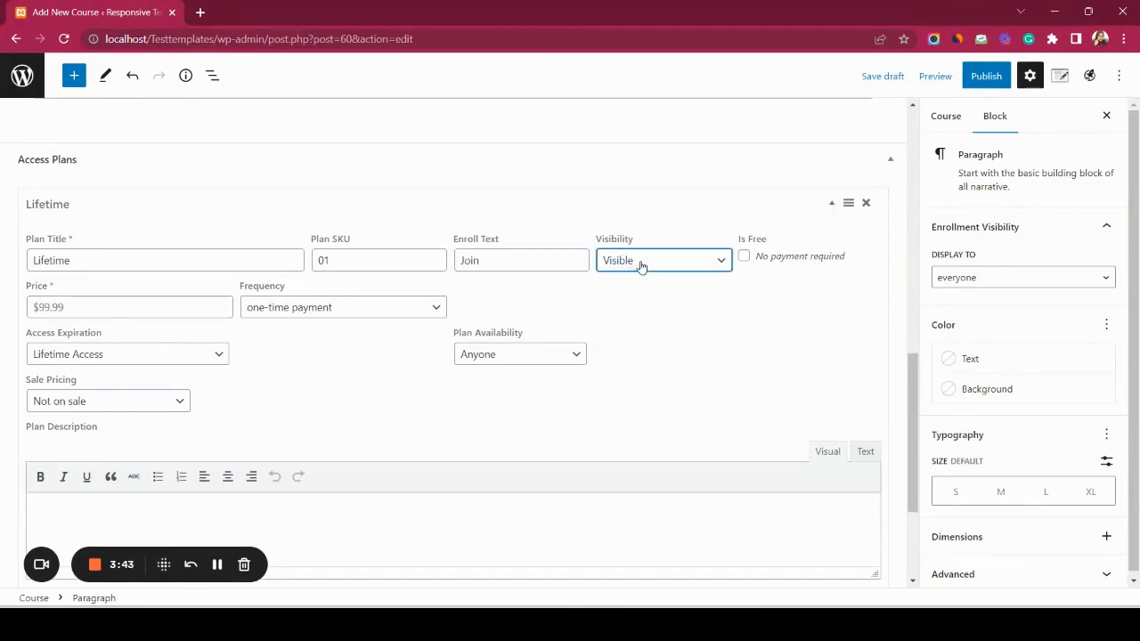
{"action": "left_click", "coordinate": [745, 258]}
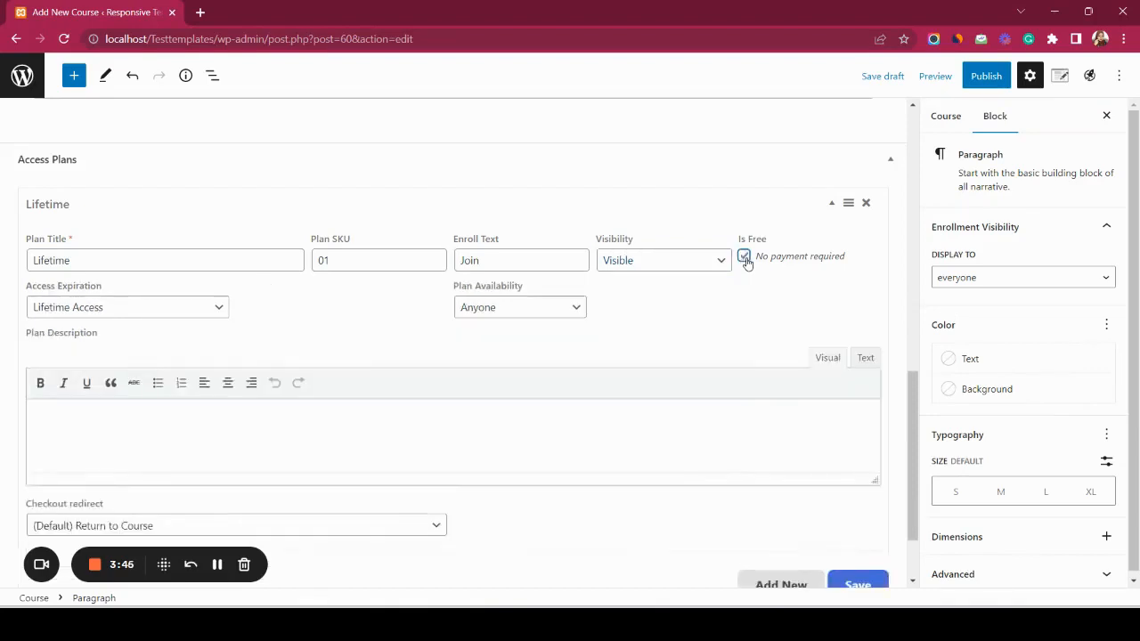
- Try the Expires after and Expires on options for the plan's access expiration, and return it to Lifetime Access
{"action": "left_click", "coordinate": [108, 309]}
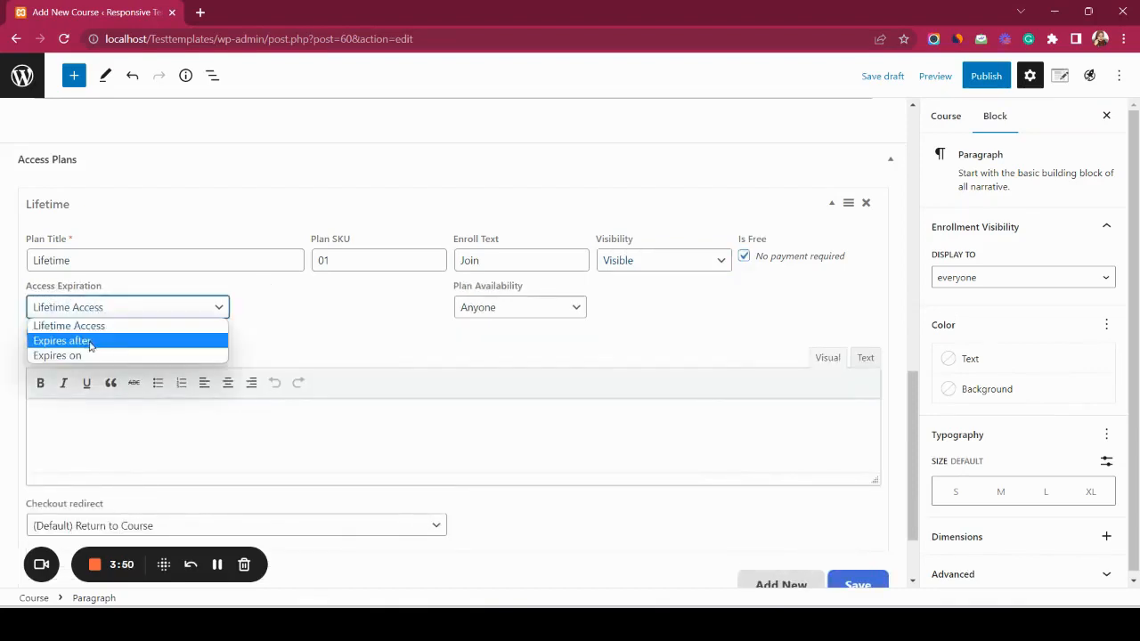
{"action": "left_click", "coordinate": [86, 345]}
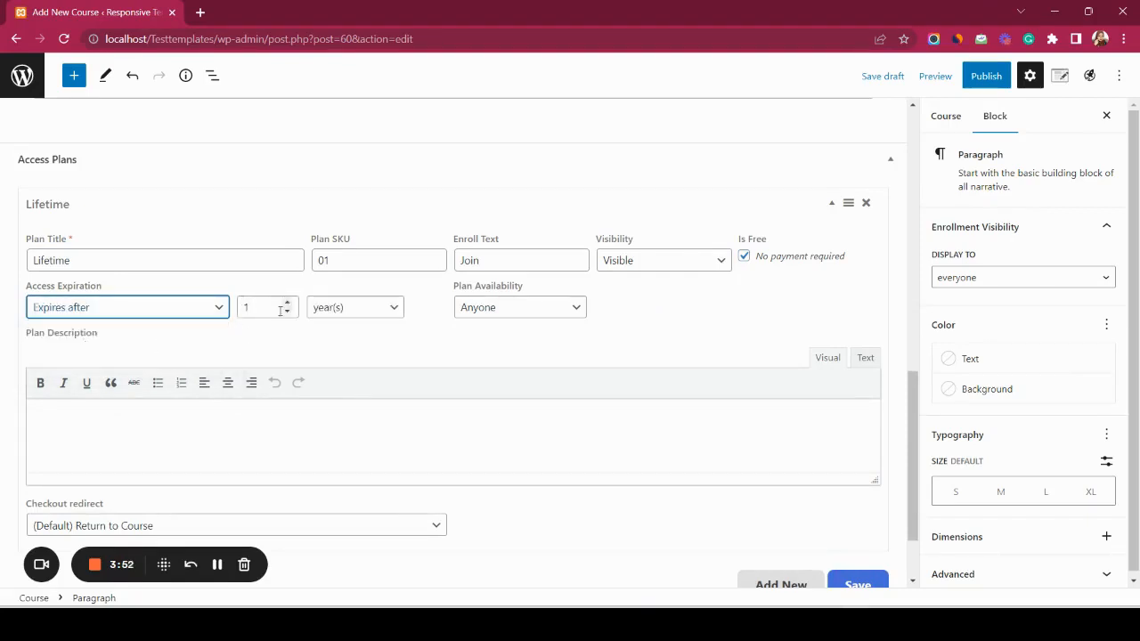
{"action": "left_click", "coordinate": [195, 309]}
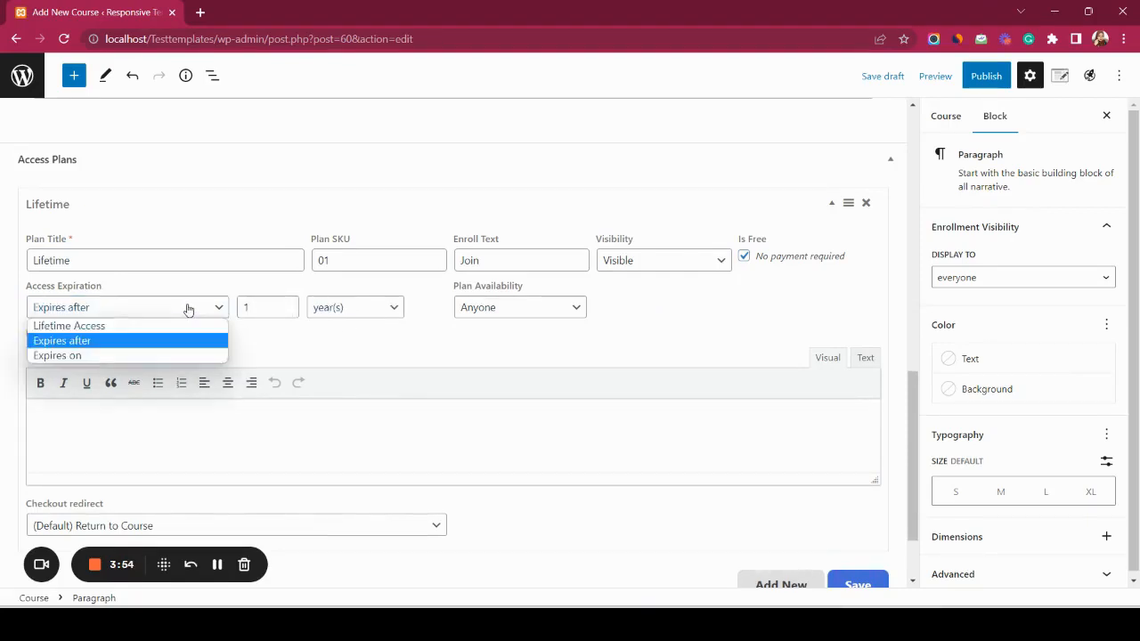
{"action": "left_click", "coordinate": [159, 356]}
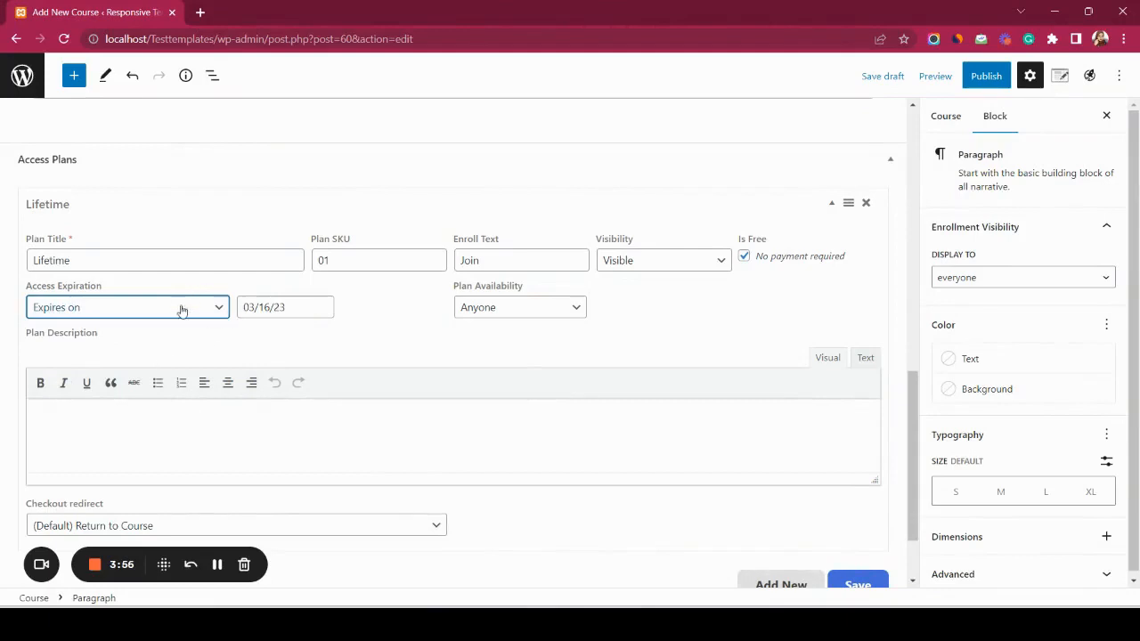
{"action": "left_click", "coordinate": [269, 309]}
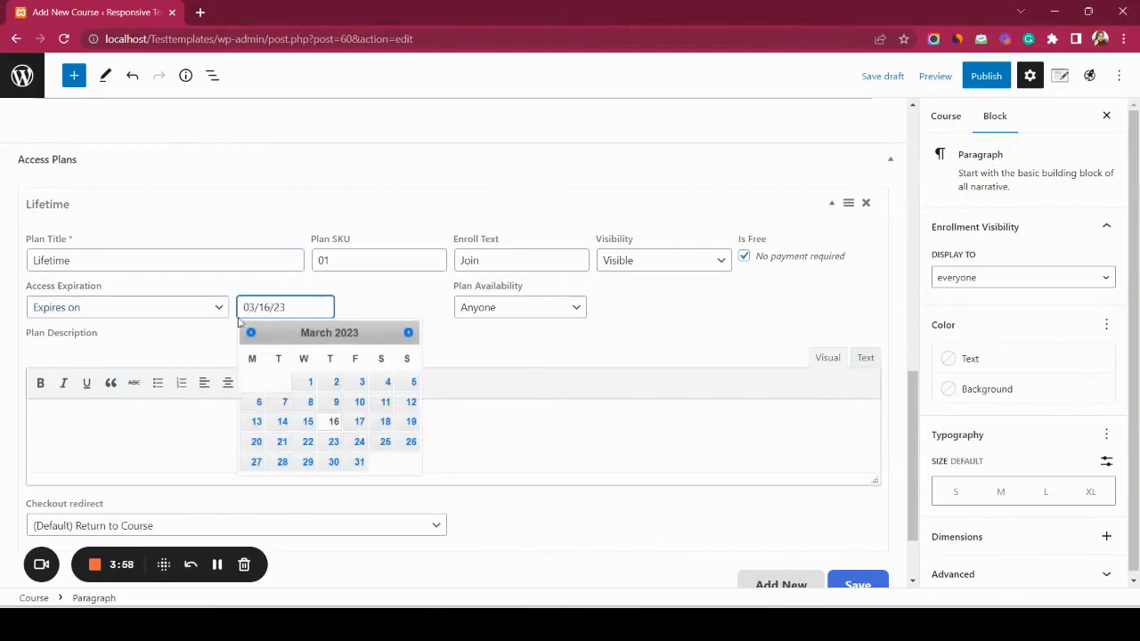
{"action": "left_click", "coordinate": [199, 314]}
{"action": "left_click", "coordinate": [170, 326]}
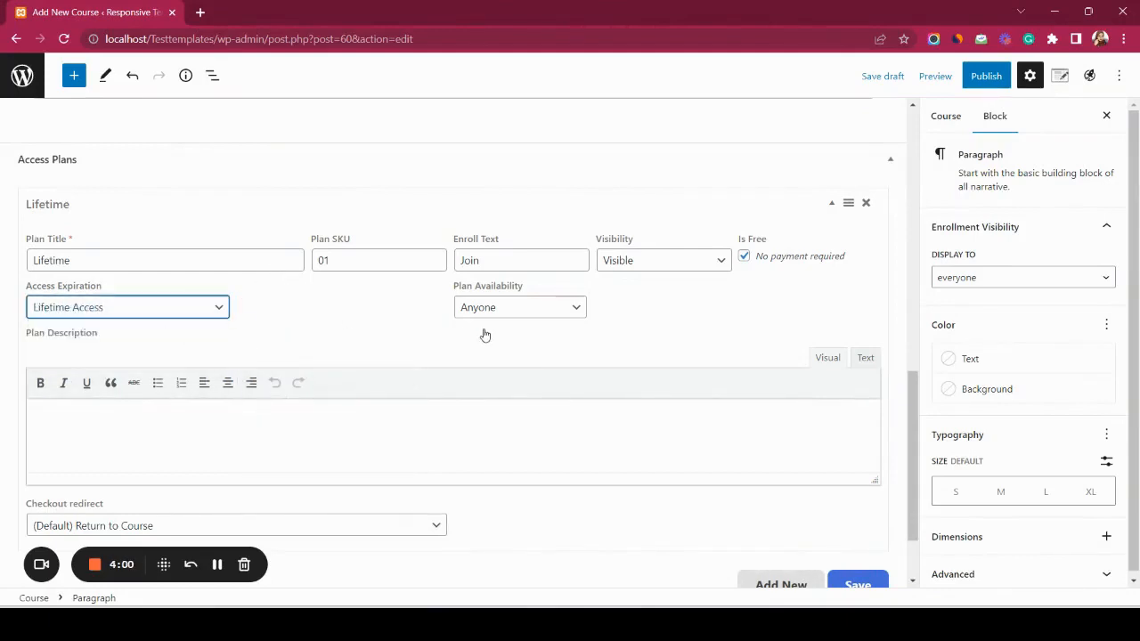
- Save the Lifetime access plan of the Power Yoga course
{"action": "scroll", "coordinate": [492, 329], "scroll_direction": "down", "scroll_amount": 1}
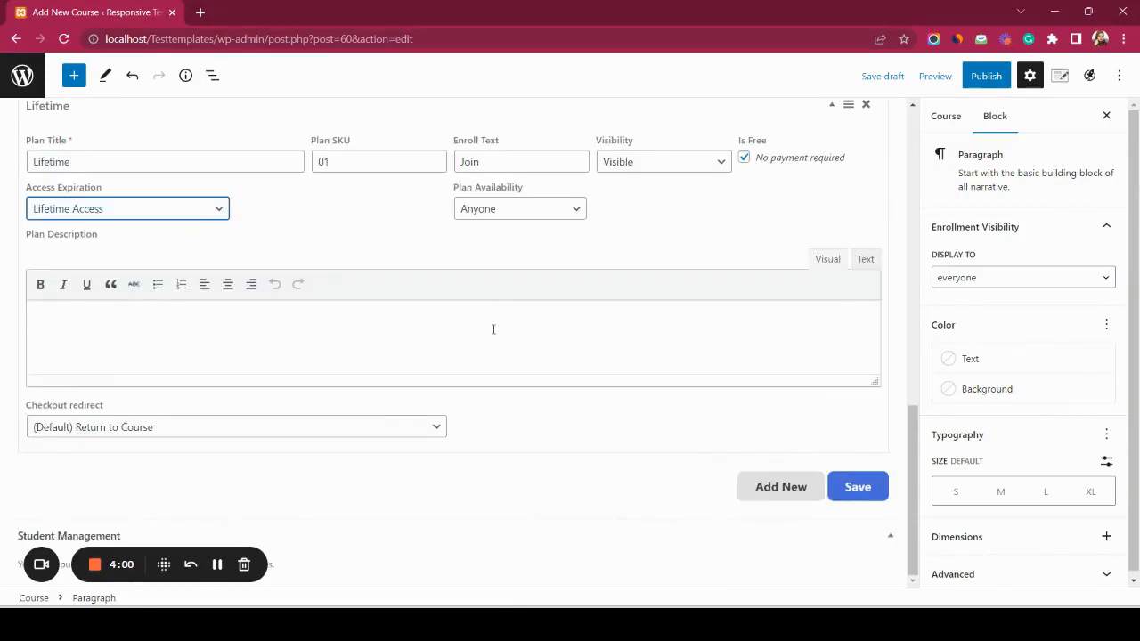
{"action": "left_click", "coordinate": [858, 488]}
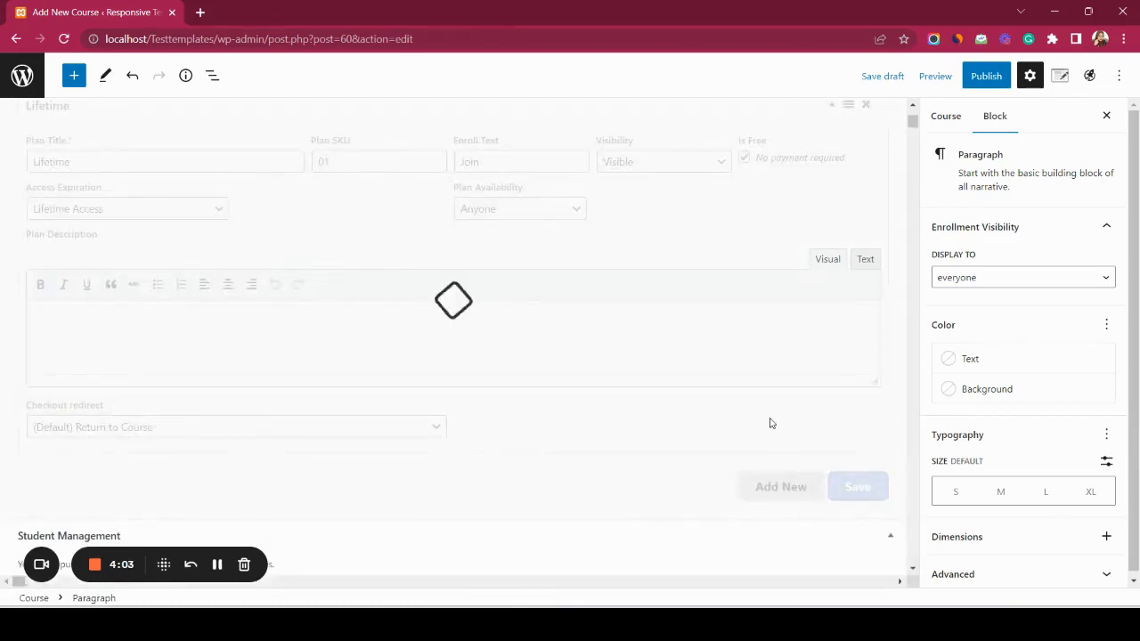
- Enter Beginner as a new course difficulty in the Power Yoga course settings
{"action": "left_click", "coordinate": [948, 122]}
{"action": "scroll", "coordinate": [984, 344], "scroll_direction": "down", "scroll_amount": 5}
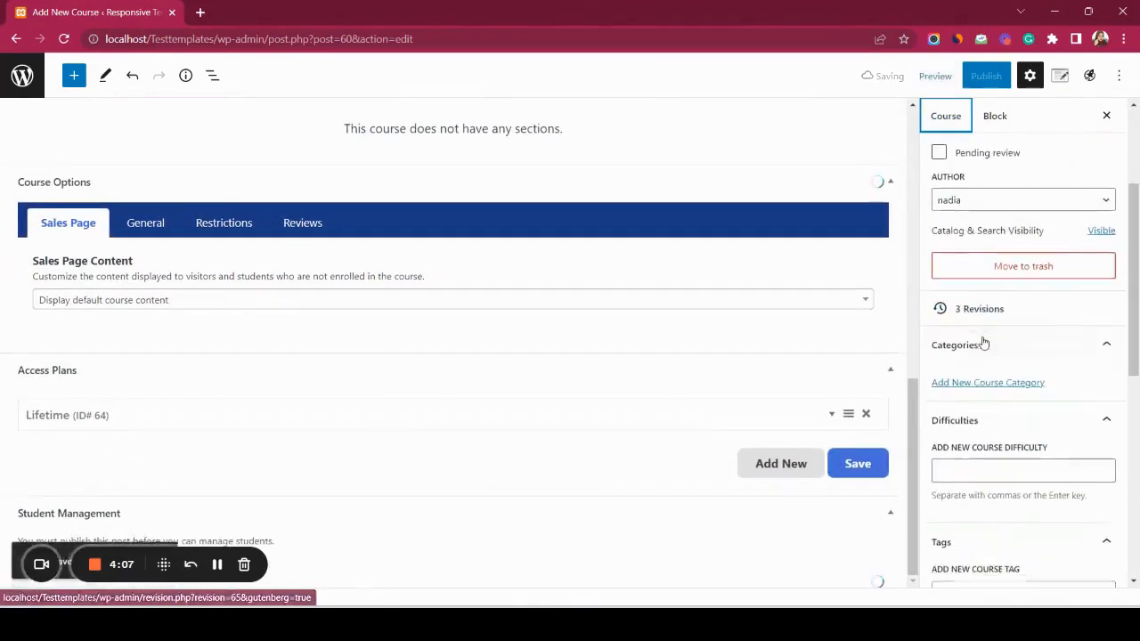
{"action": "scroll", "coordinate": [983, 211], "scroll_direction": "up", "scroll_amount": 3}
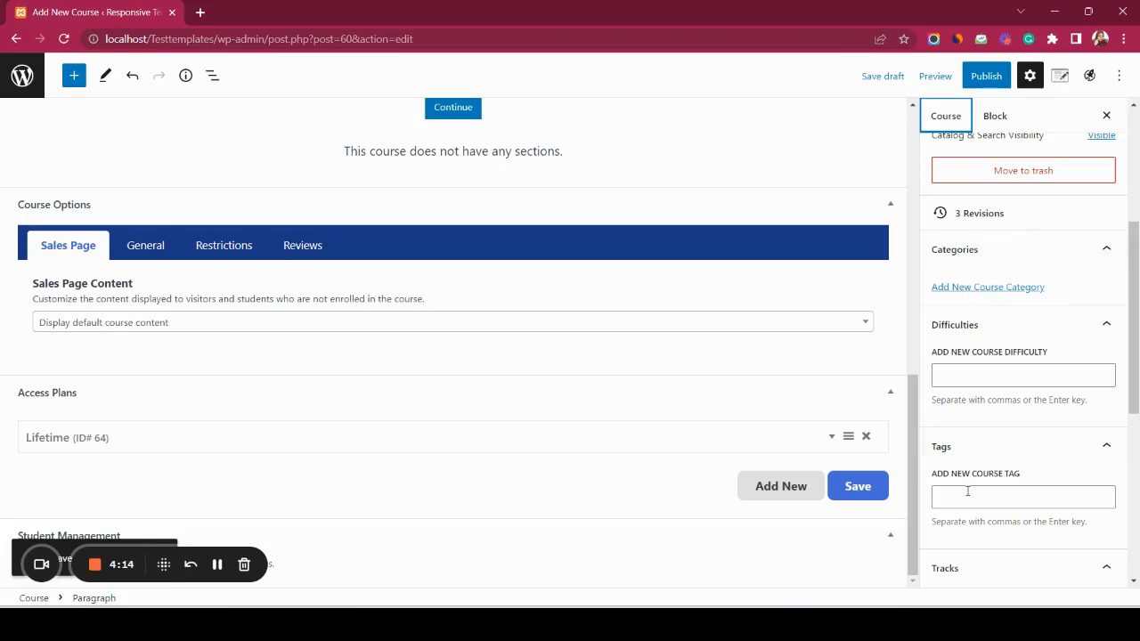
{"action": "left_click", "coordinate": [968, 369]}
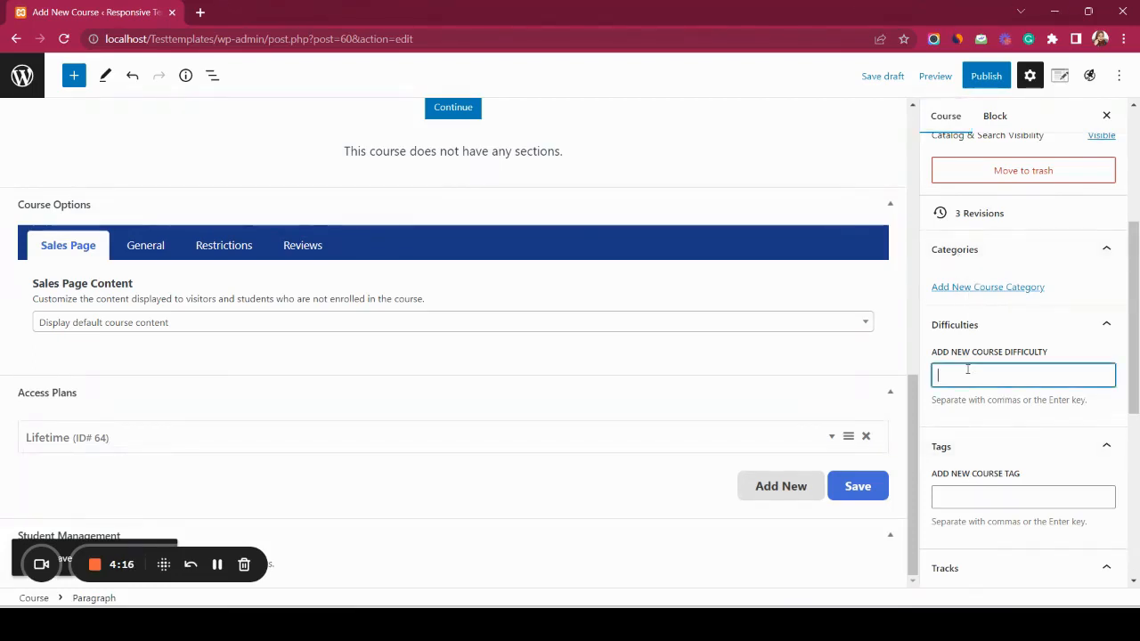
{"action": "type", "text": "Beginner"}
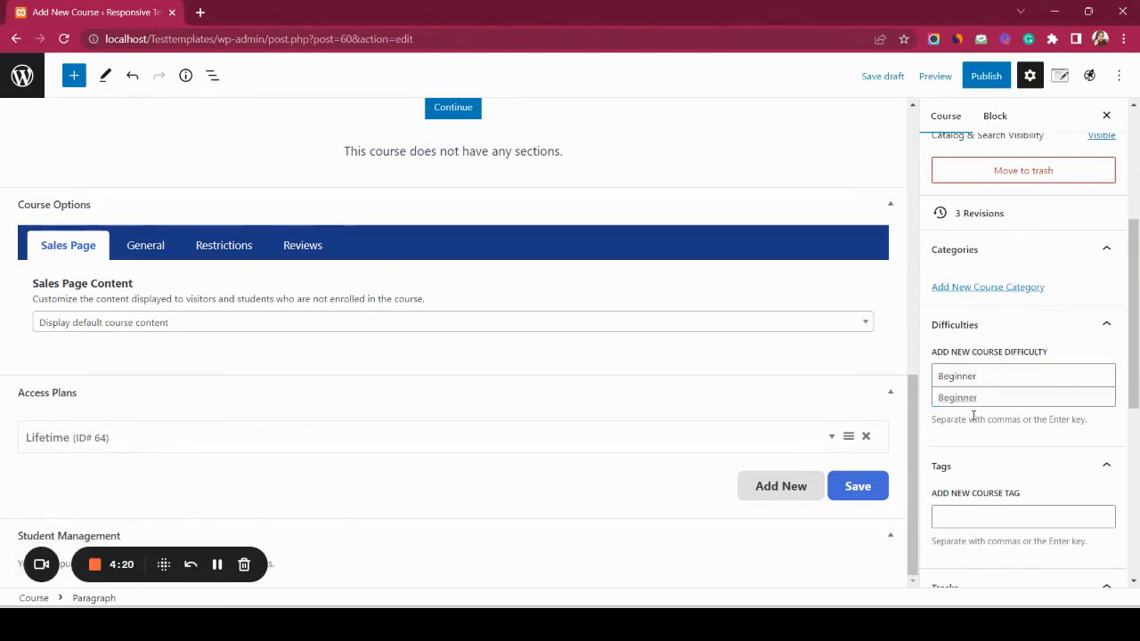
{"action": "scroll", "coordinate": [992, 308], "scroll_direction": "down", "scroll_amount": 3}
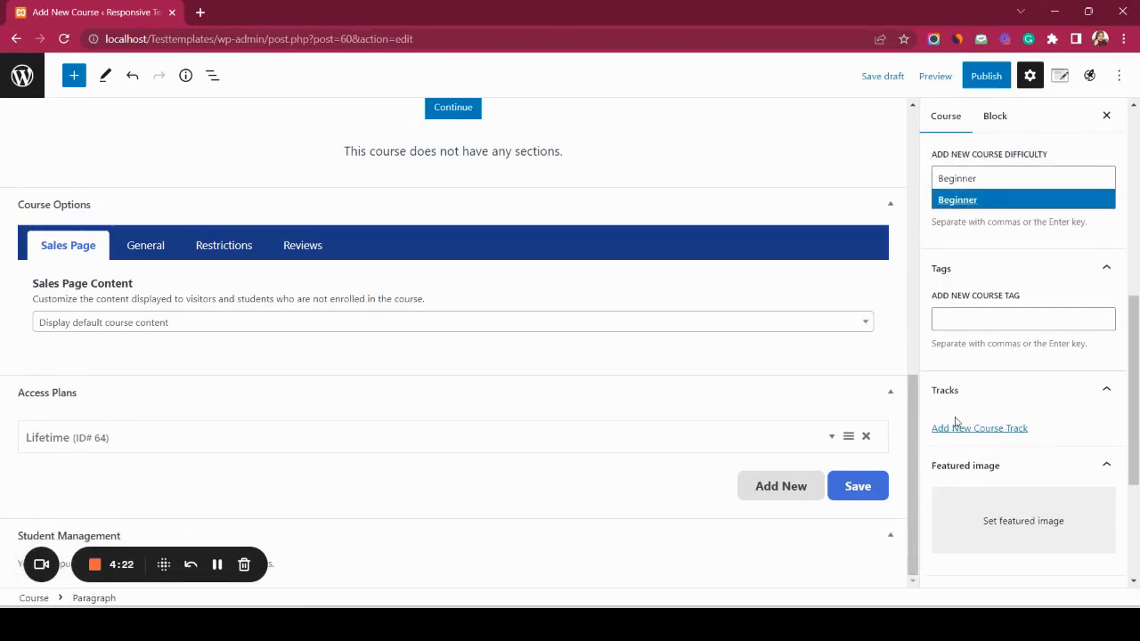
- Upload power-yoga.jpg and set it as the featured image of the Power Yoga course
{"action": "scroll", "coordinate": [992, 438], "scroll_direction": "down", "scroll_amount": 2}
{"action": "left_click", "coordinate": [1015, 390]}
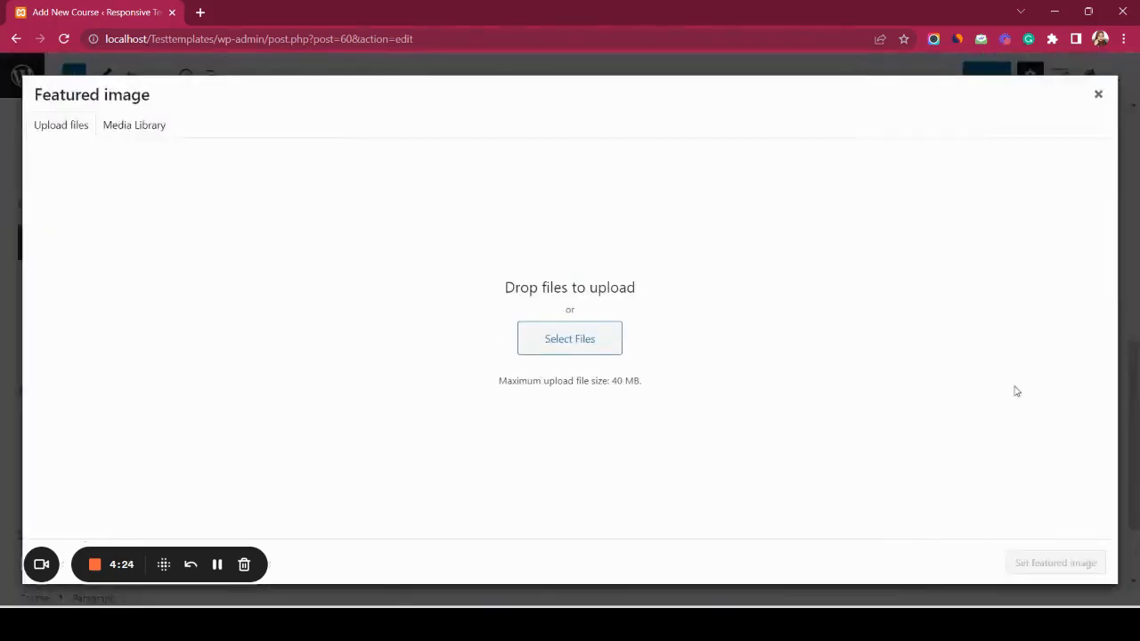
{"action": "left_click", "coordinate": [545, 341]}
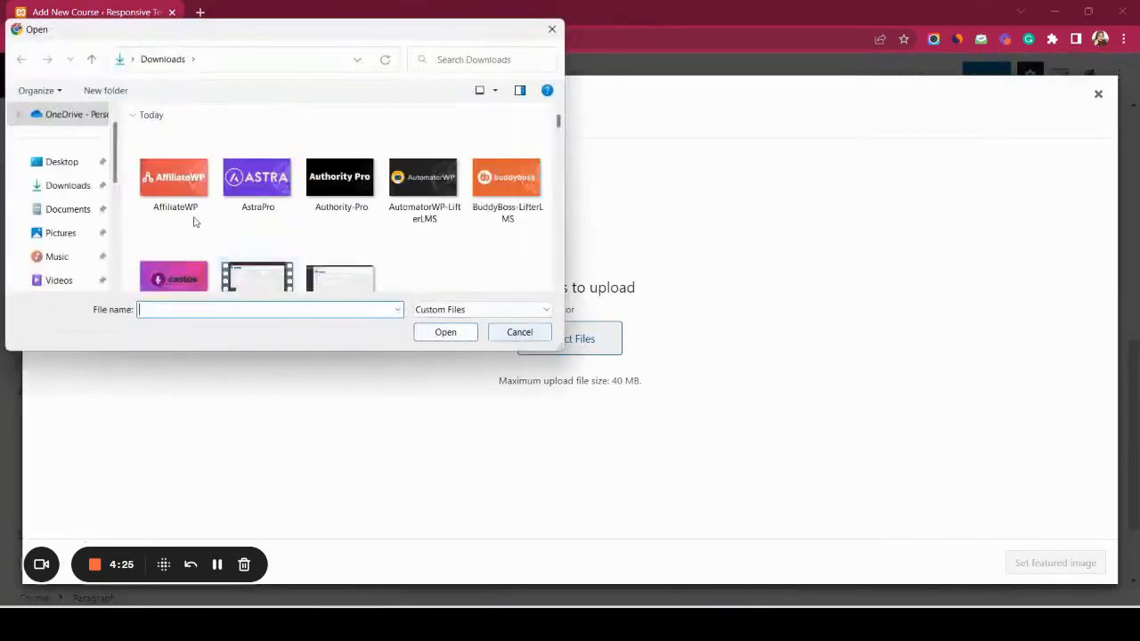
{"action": "left_click", "coordinate": [165, 179]}
{"action": "left_click", "coordinate": [431, 333]}
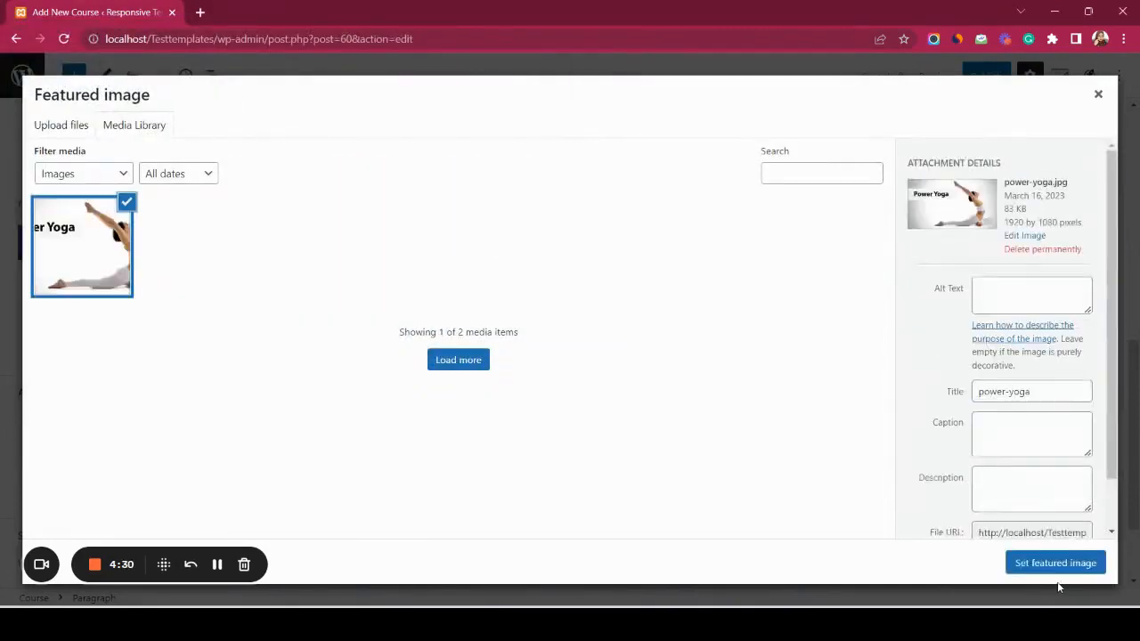
{"action": "left_click", "coordinate": [1057, 565]}
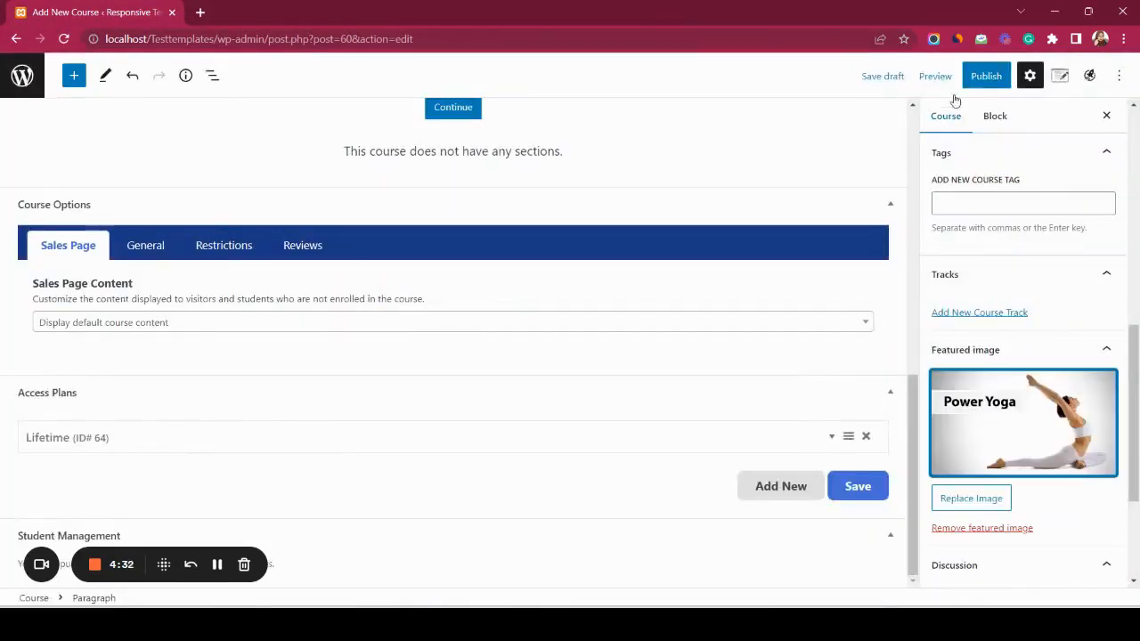
- Publish the Power Yoga course and open its live page in a new browser tab
{"action": "left_click", "coordinate": [987, 79]}
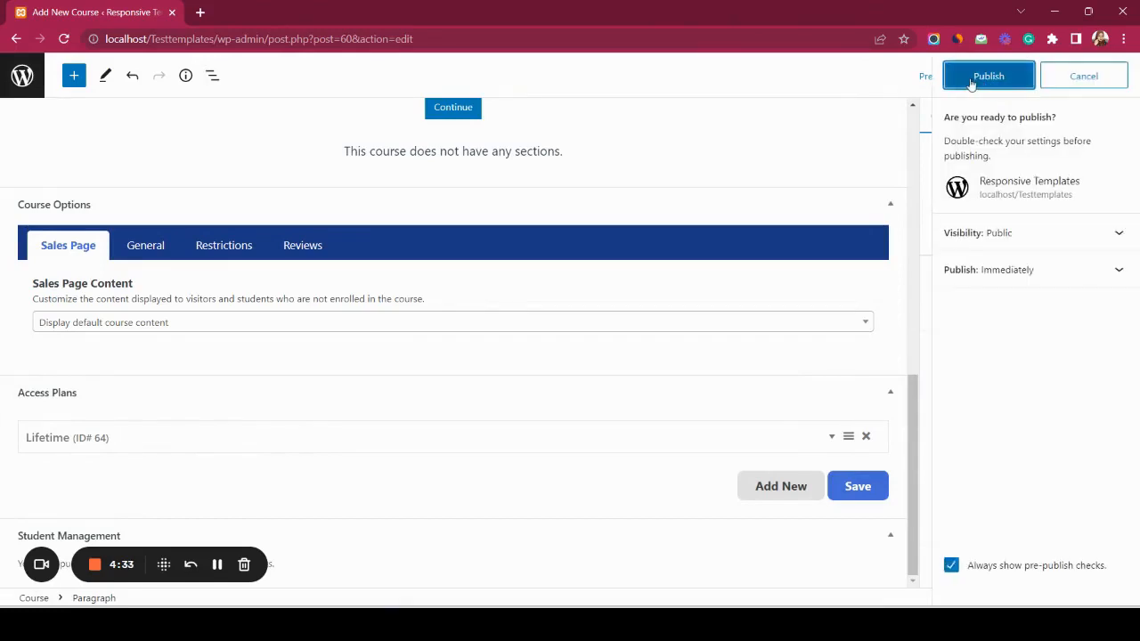
{"action": "left_click", "coordinate": [991, 76]}
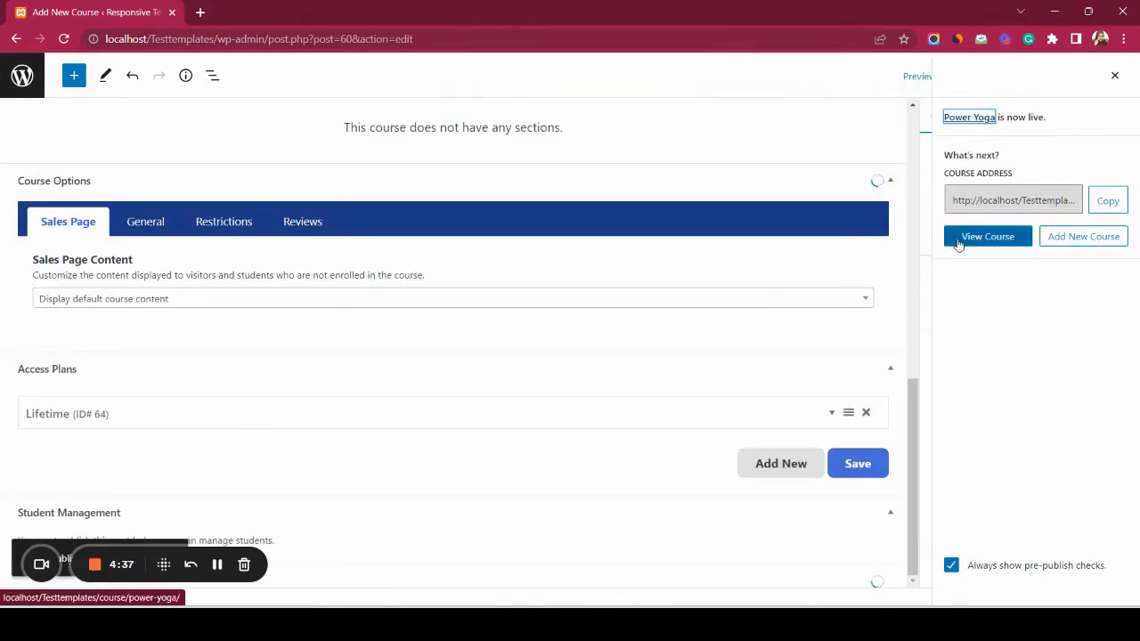
{"action": "right_click", "coordinate": [955, 237]}
{"action": "left_click", "coordinate": [862, 247]}
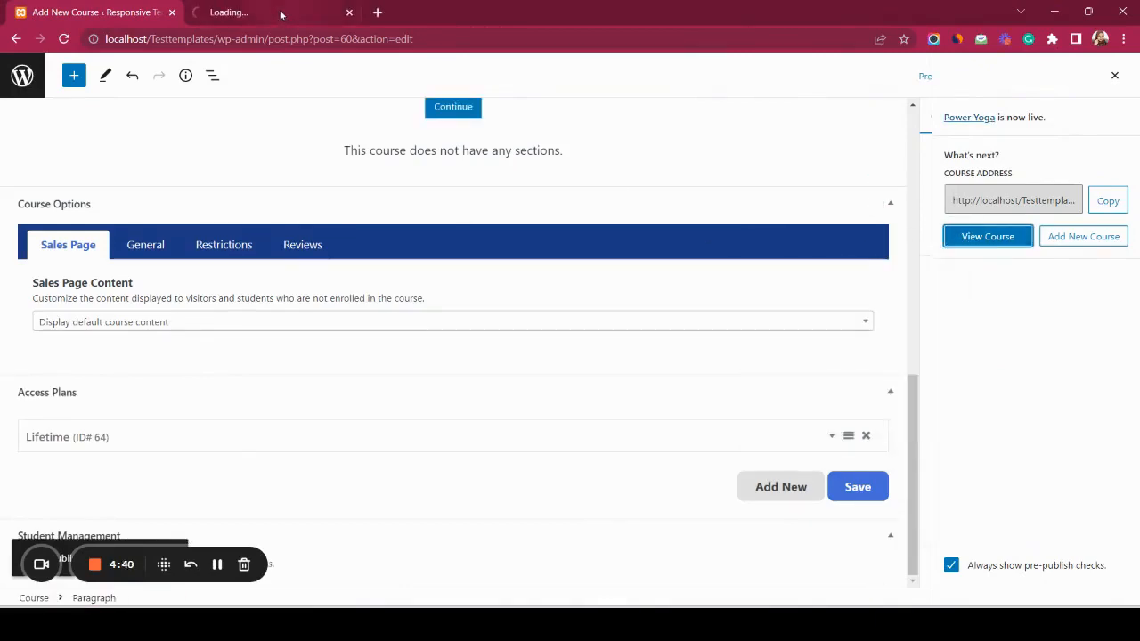
{"action": "left_click", "coordinate": [279, 12]}
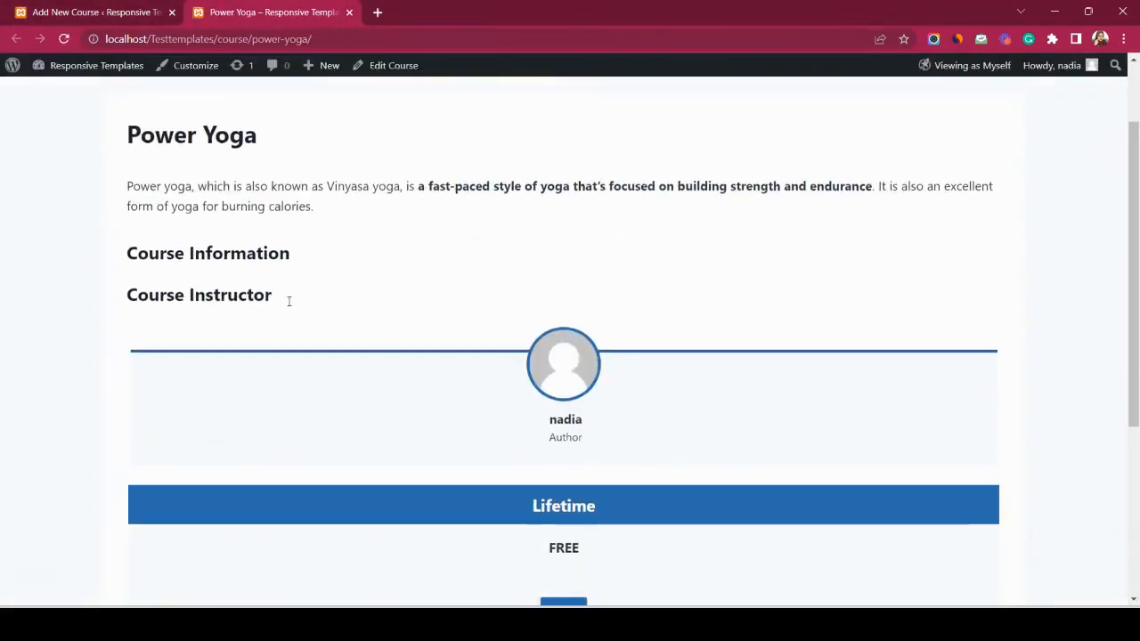
- Review the Power Yoga course page, then find the course in the Course Catalog and check its instructor and access plan sections
{"action": "scroll", "coordinate": [288, 303], "scroll_direction": "down", "scroll_amount": 4}
{"action": "scroll", "coordinate": [288, 305], "scroll_direction": "up", "scroll_amount": 5}
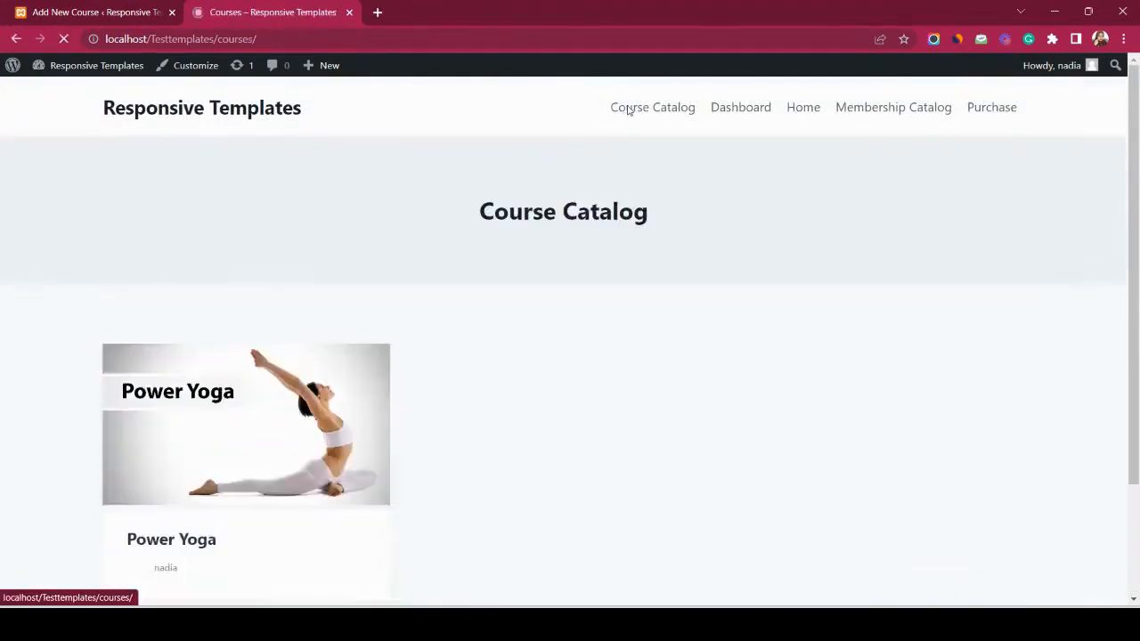
{"action": "scroll", "coordinate": [523, 341], "scroll_direction": "down", "scroll_amount": 2}
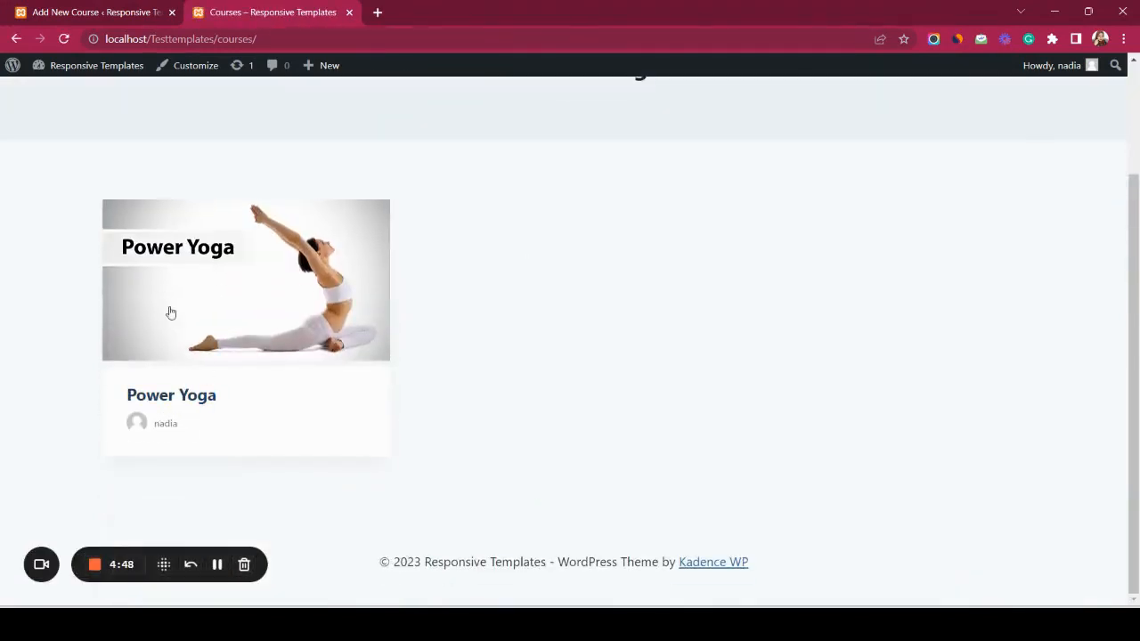
{"action": "left_click", "coordinate": [179, 396]}
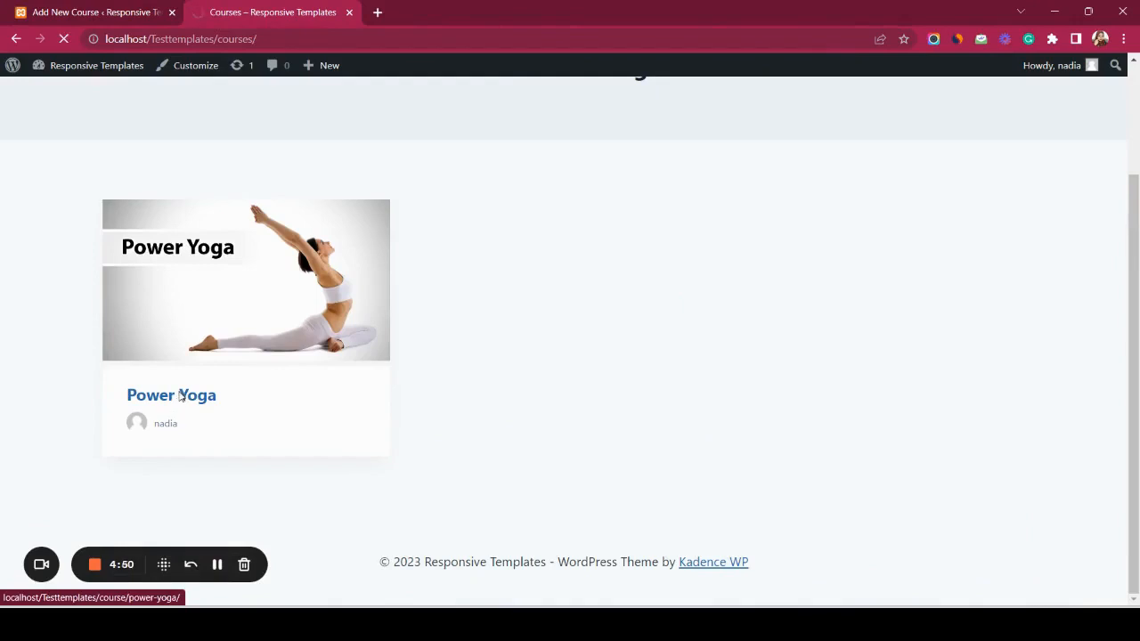
{"action": "scroll", "coordinate": [434, 385], "scroll_direction": "down", "scroll_amount": 4}
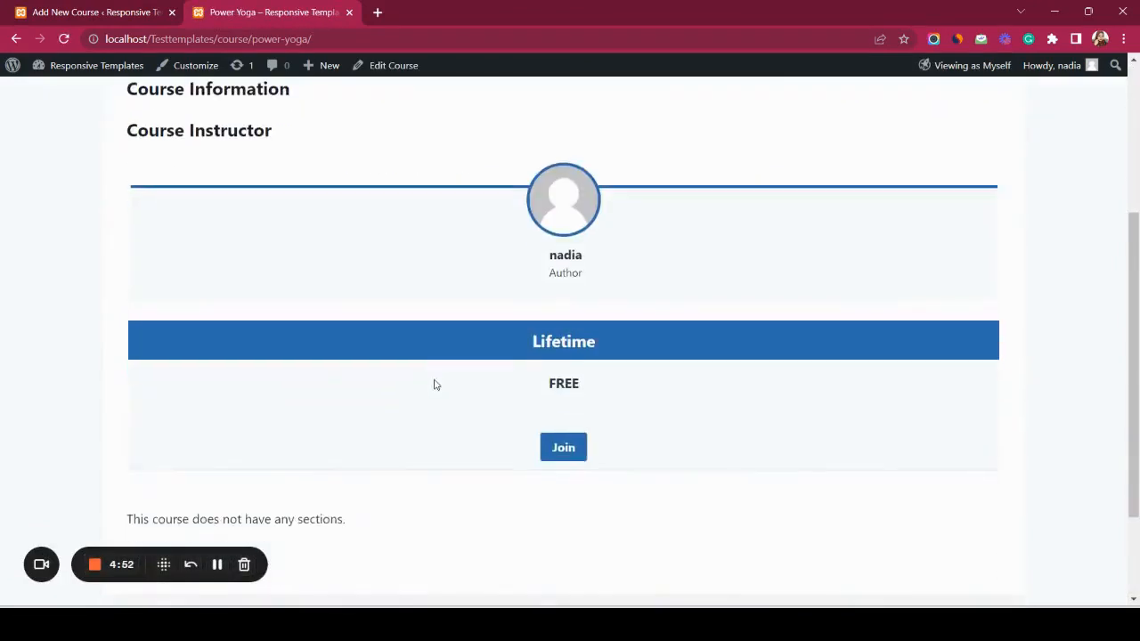
{"action": "scroll", "coordinate": [435, 384], "scroll_direction": "up", "scroll_amount": 2}
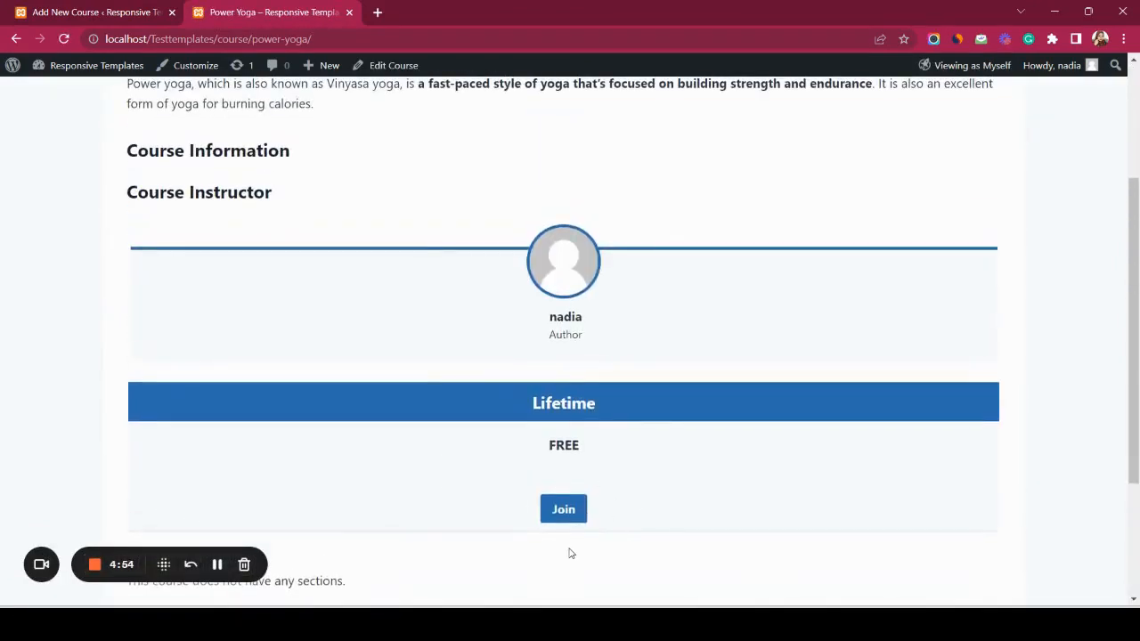
{"action": "scroll", "coordinate": [571, 553], "scroll_direction": "down", "scroll_amount": 2}
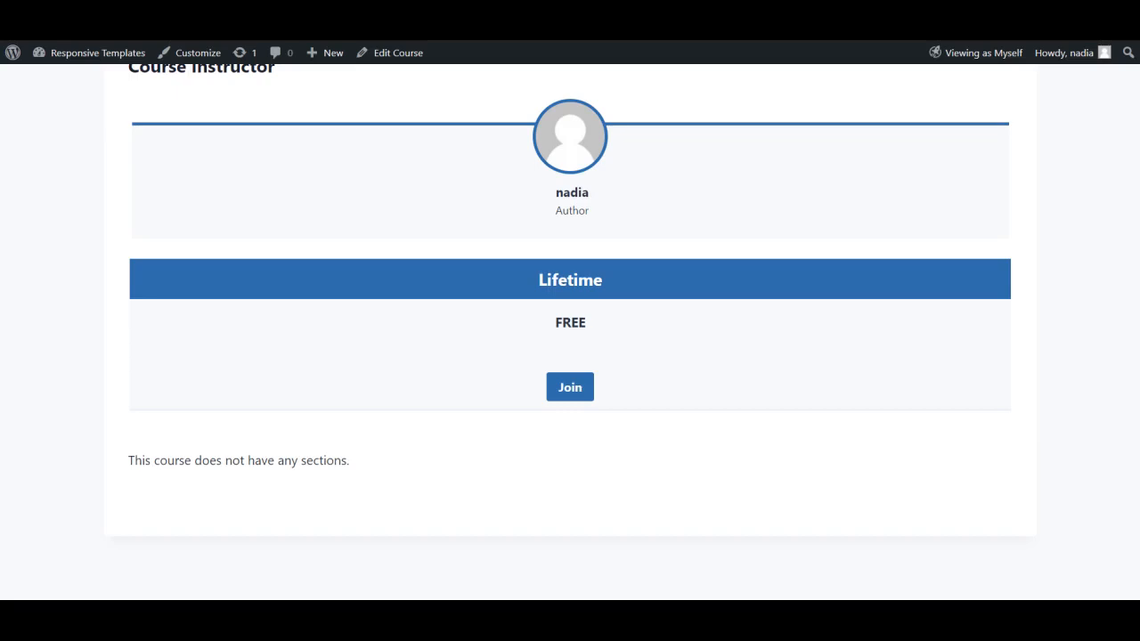
- Open the Power Yoga course for editing and launch its Course Builder
{"action": "left_click", "coordinate": [397, 58]}
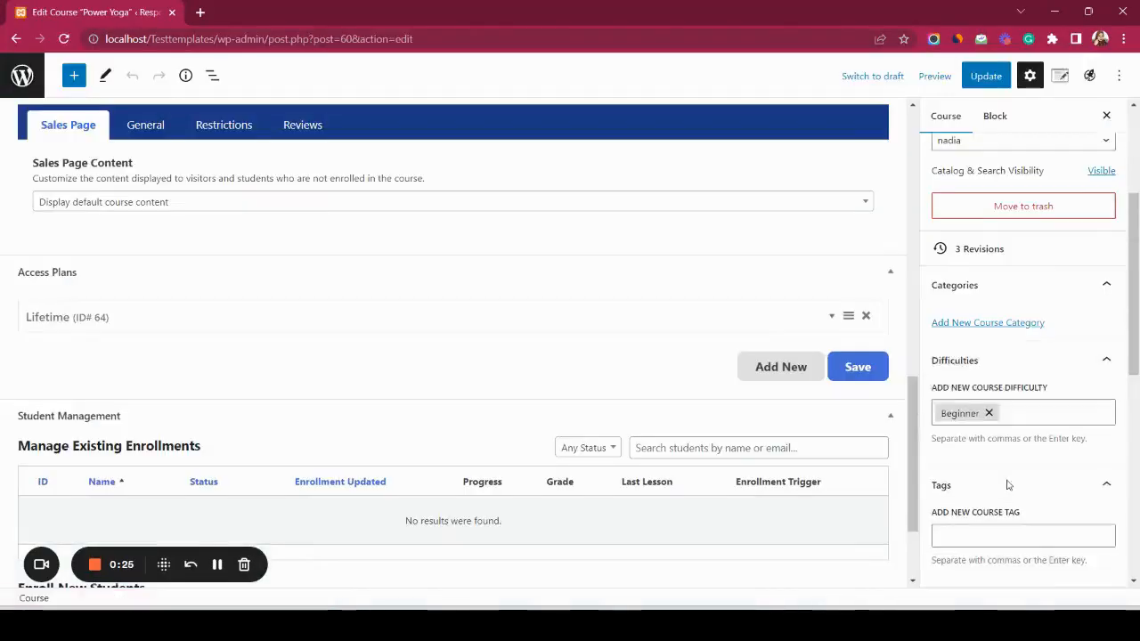
{"action": "scroll", "coordinate": [1005, 484], "scroll_direction": "down", "scroll_amount": 5}
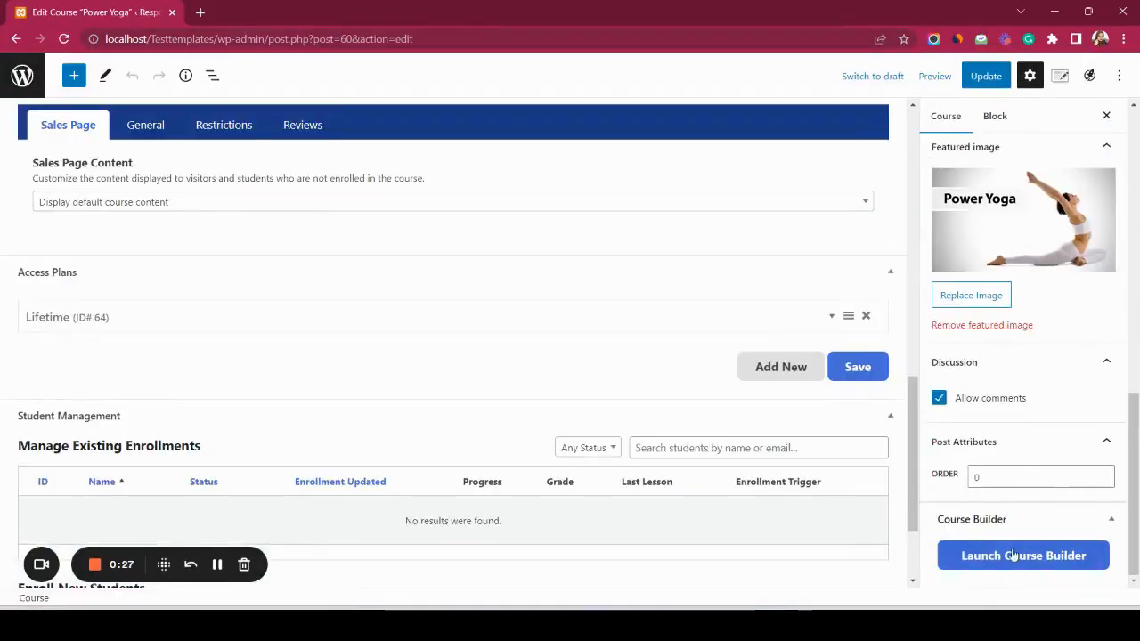
{"action": "left_click", "coordinate": [984, 555]}
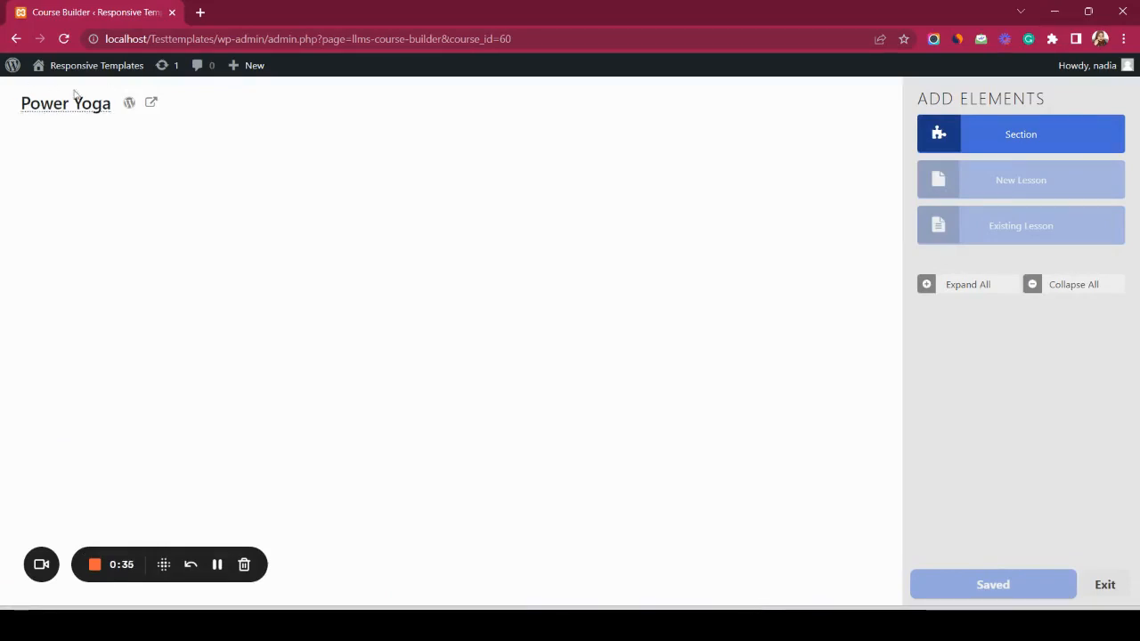
- Add a section named Lesson 1 to the Power Yoga course and create a lesson titled 20 min yoga in it
{"action": "left_click", "coordinate": [990, 143]}
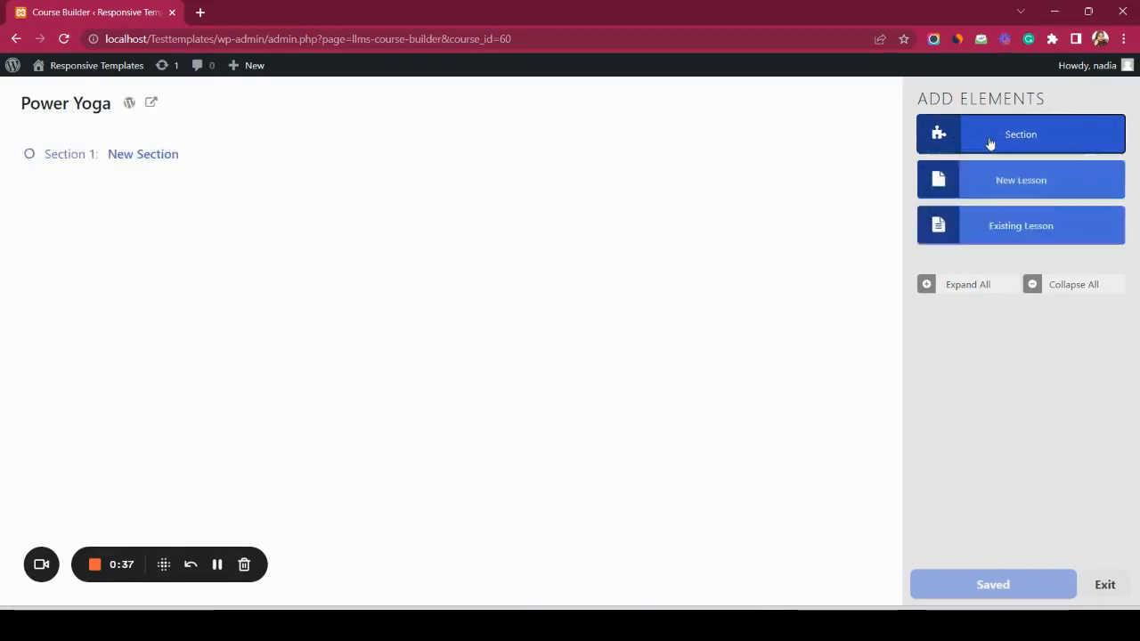
{"action": "left_click", "coordinate": [161, 156]}
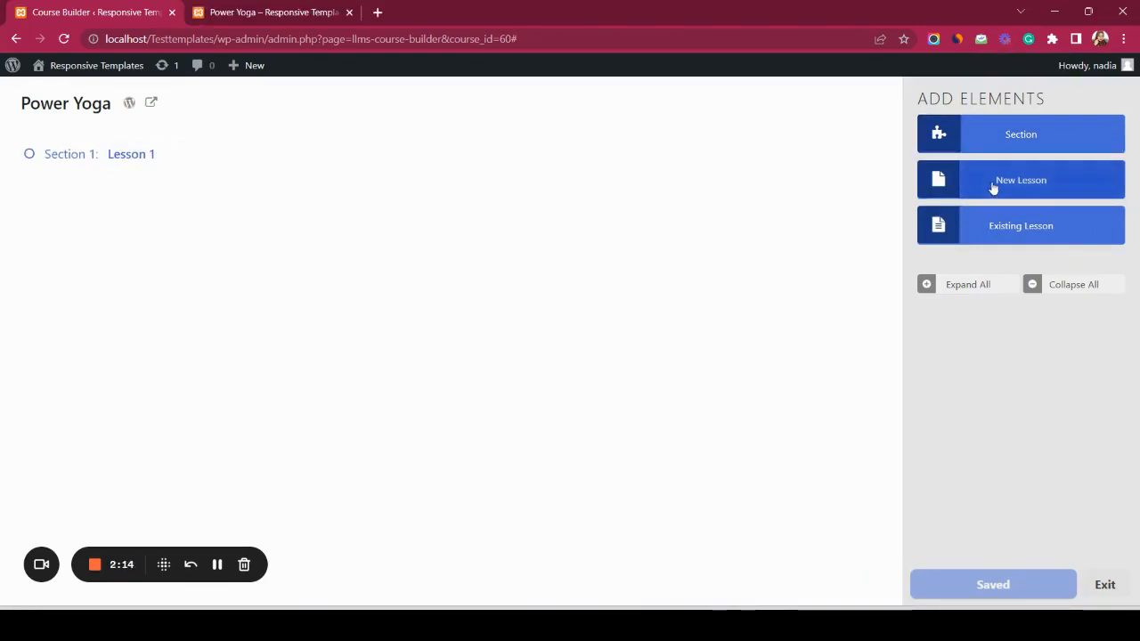
{"action": "left_click", "coordinate": [992, 188]}
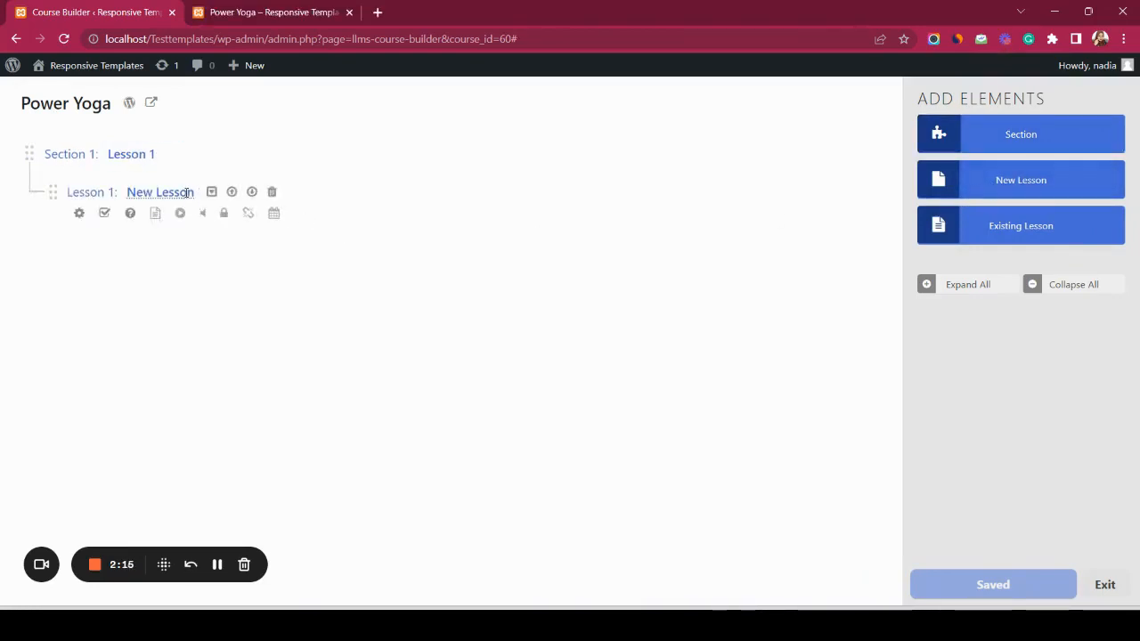
{"action": "left_click", "coordinate": [187, 192]}
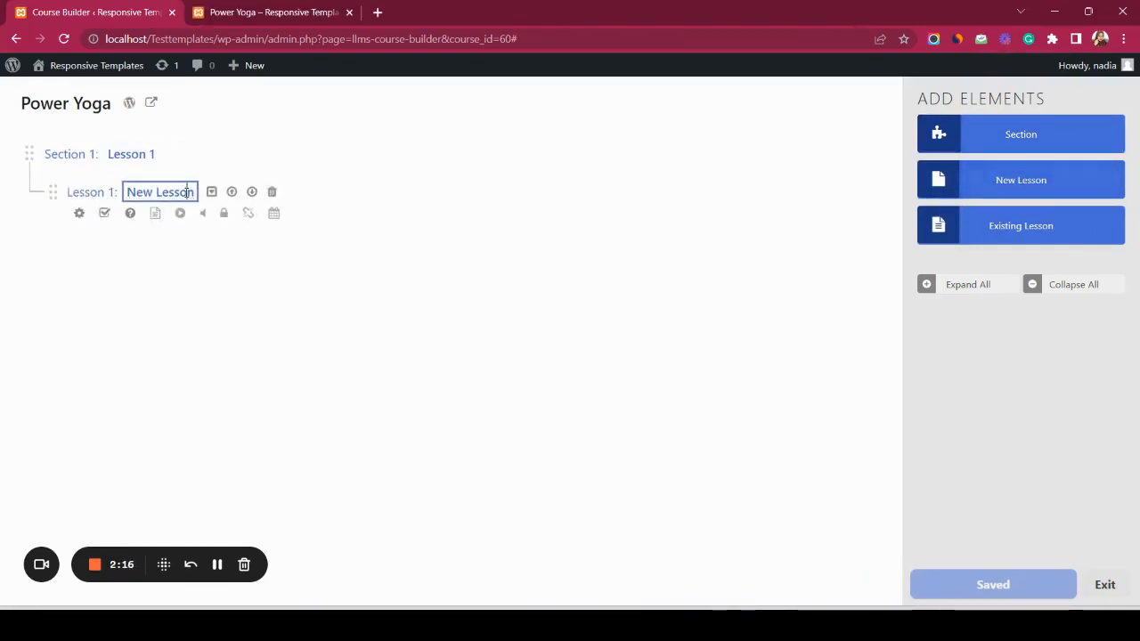
{"action": "triple_click", "coordinate": [187, 192]}
{"action": "type", "text": "20"}
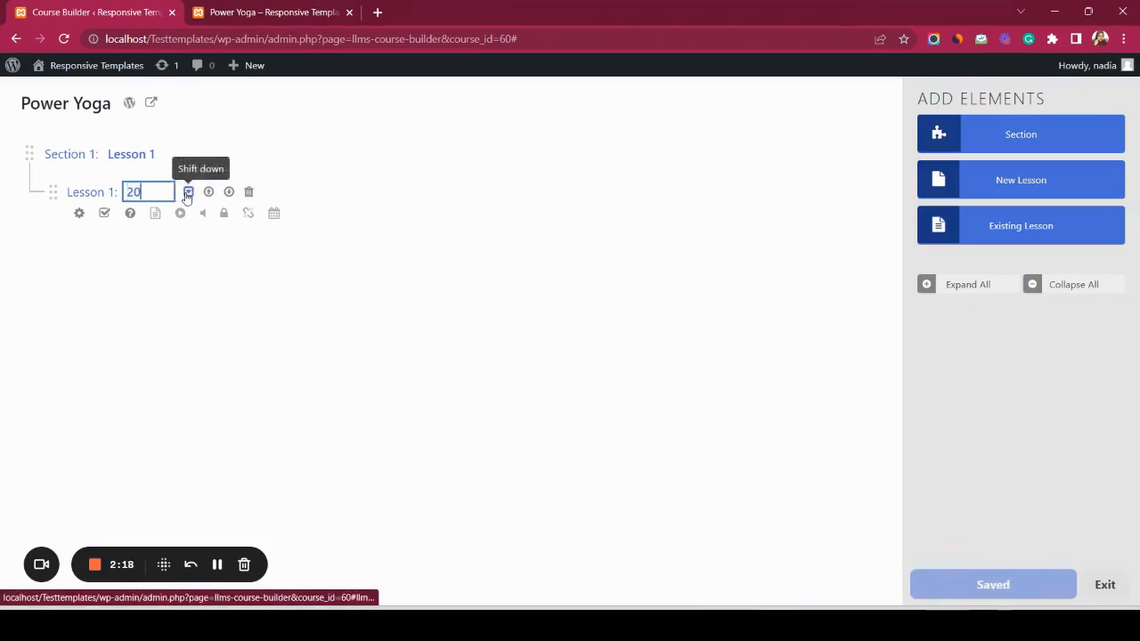
{"action": "type", "text": " min yoga"}
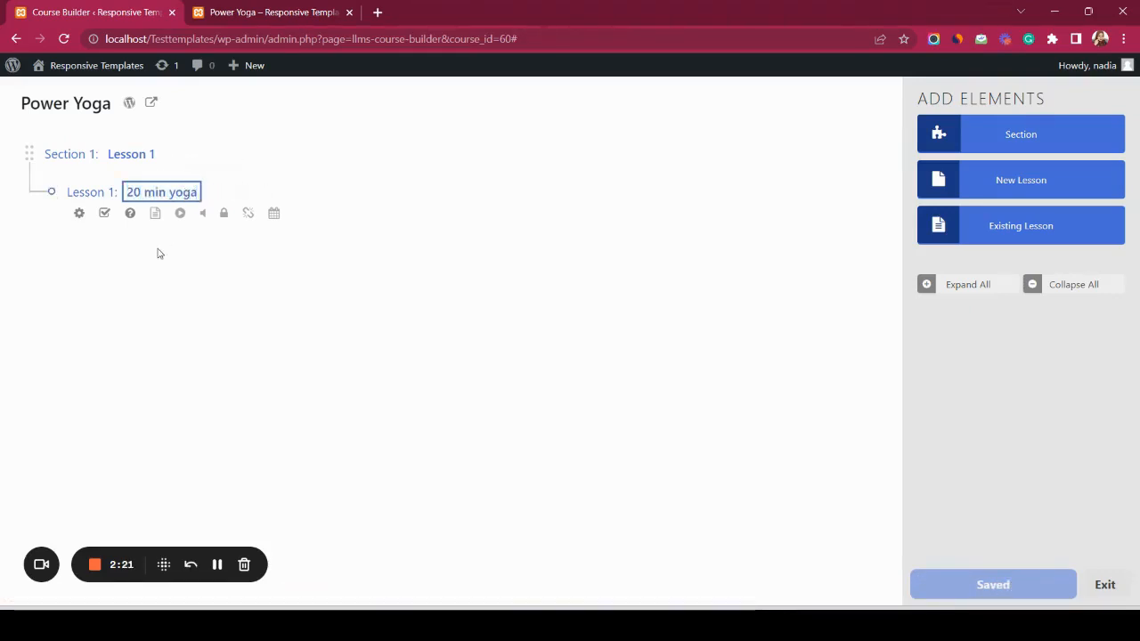
{"action": "key", "text": "Return"}
{"action": "left_click", "coordinate": [79, 214]}
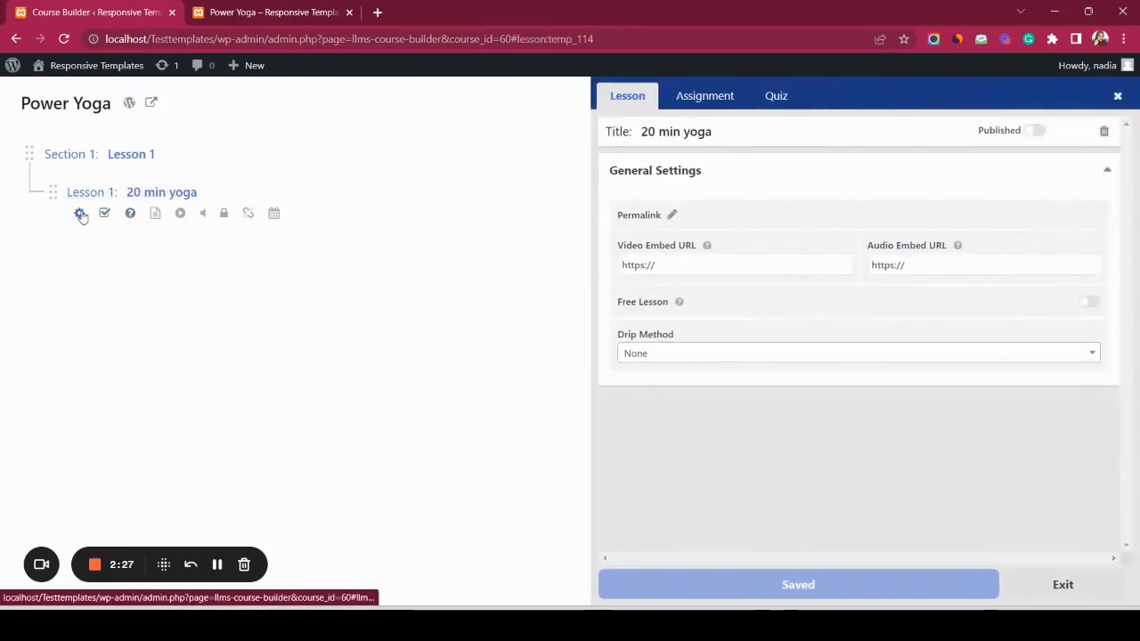
{"action": "left_click", "coordinate": [688, 263]}
{"action": "left_click", "coordinate": [766, 405]}
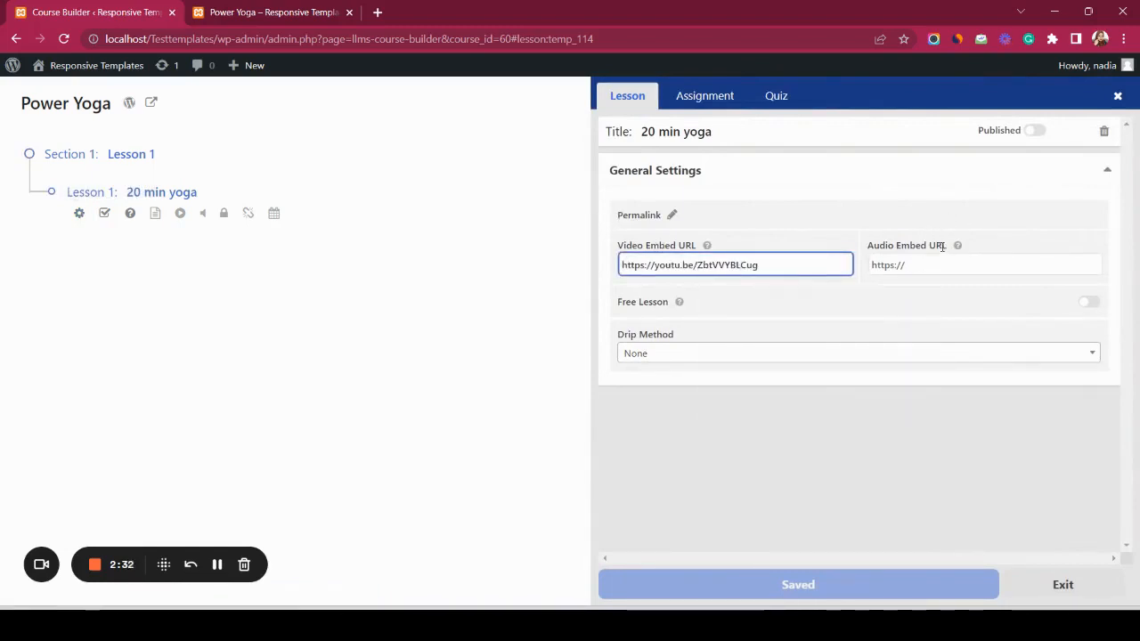
{"action": "left_click", "coordinate": [1033, 131]}
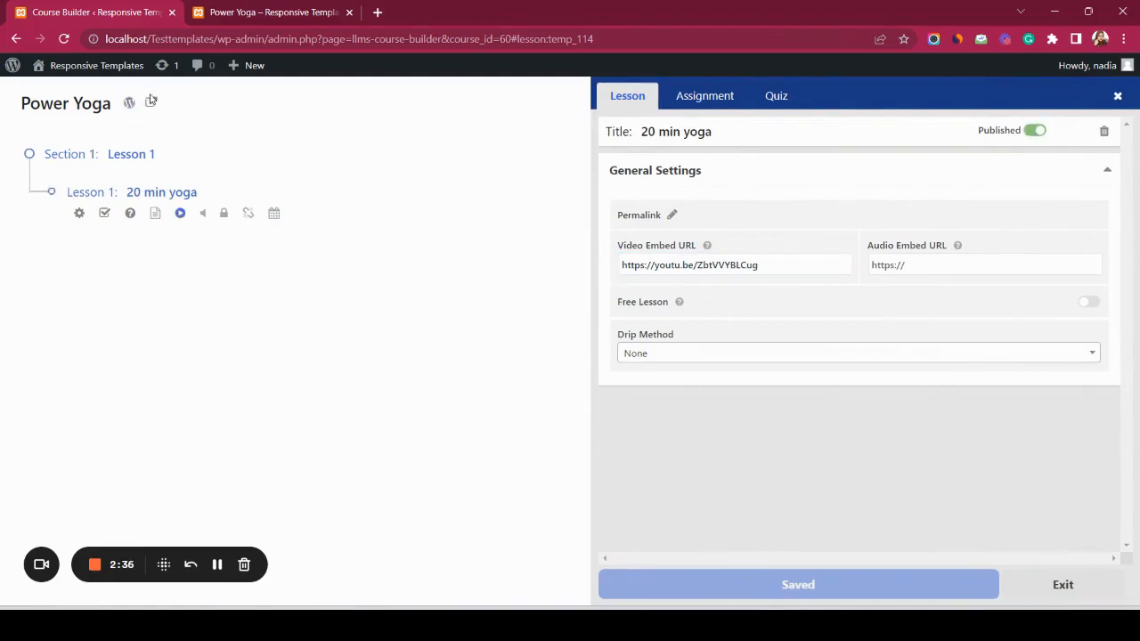
- View the Power Yoga course page in a new browser tab and open its 20 min yoga lesson
{"action": "right_click", "coordinate": [152, 104]}
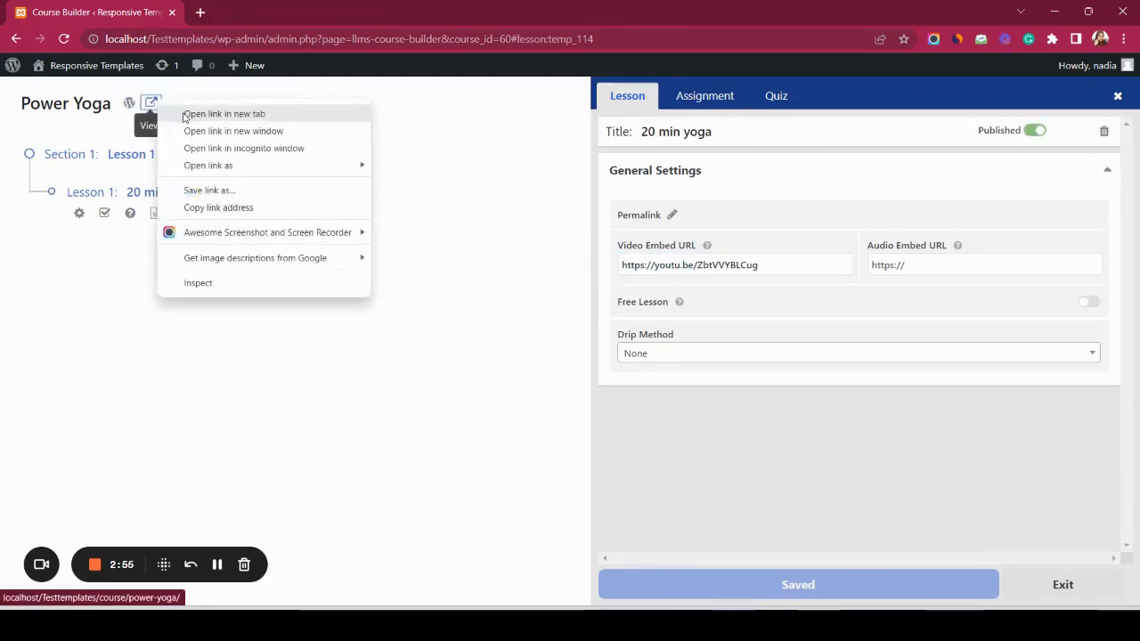
{"action": "left_click", "coordinate": [223, 114]}
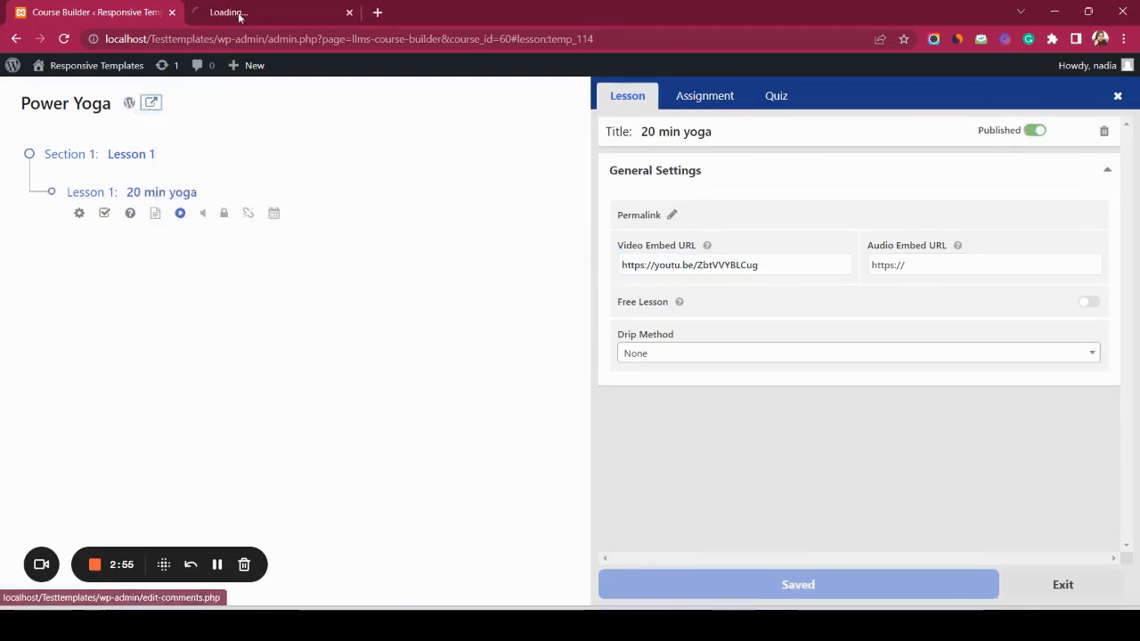
{"action": "left_click", "coordinate": [251, 8]}
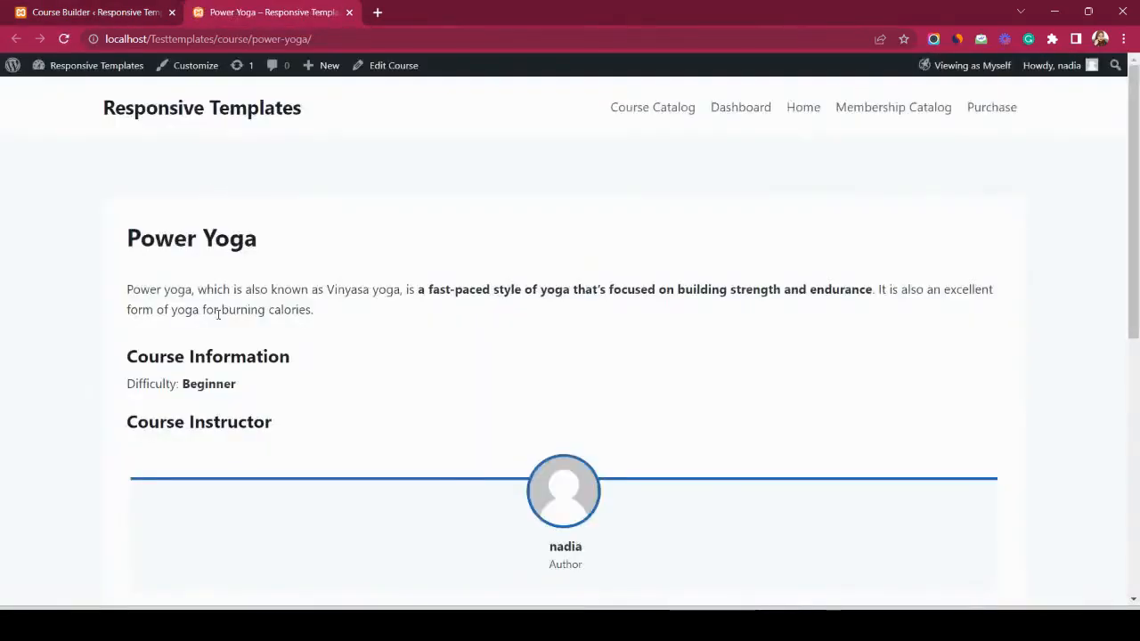
{"action": "scroll", "coordinate": [216, 313], "scroll_direction": "down", "scroll_amount": 6}
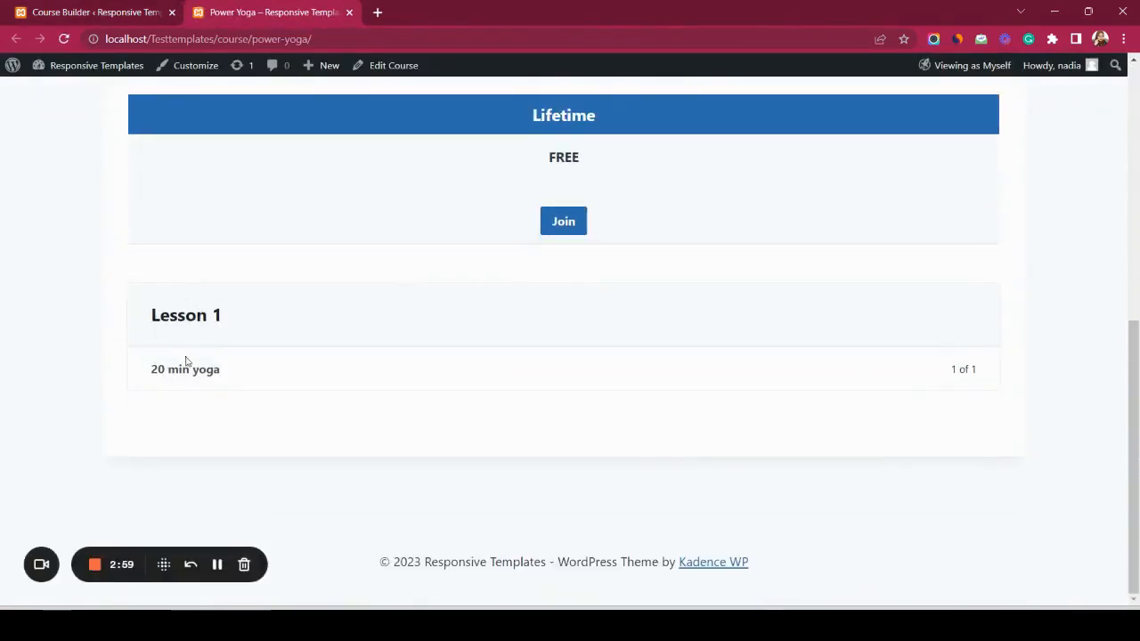
{"action": "left_click", "coordinate": [203, 371]}
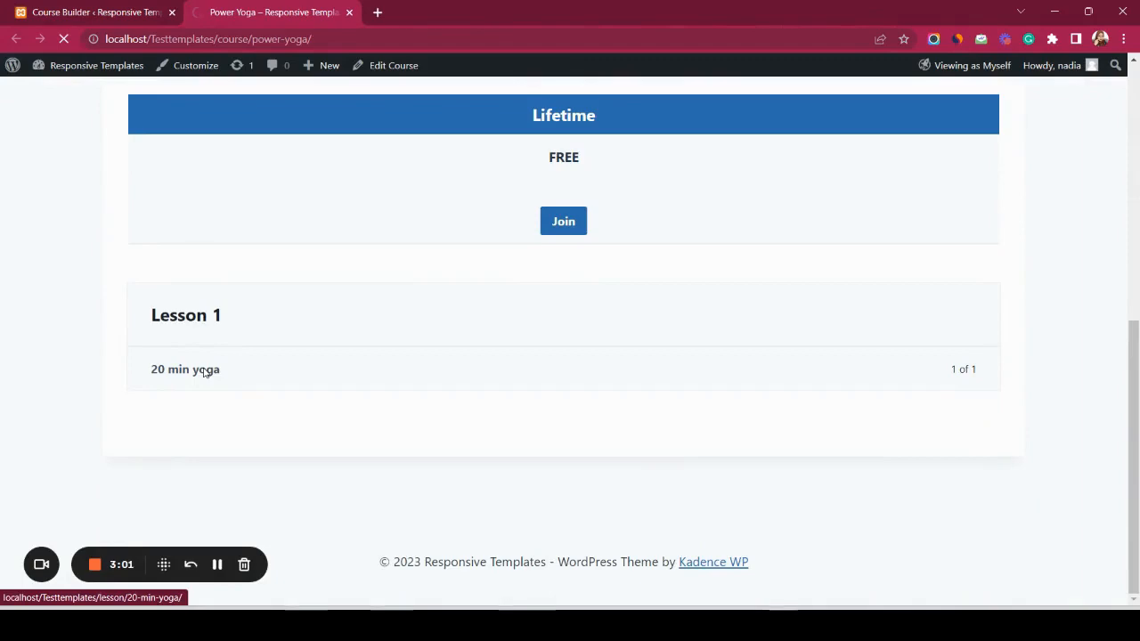
- Review the 20 min yoga lesson page with its embedded video and try to mark the lesson complete
{"action": "scroll", "coordinate": [204, 373], "scroll_direction": "down", "scroll_amount": 2}
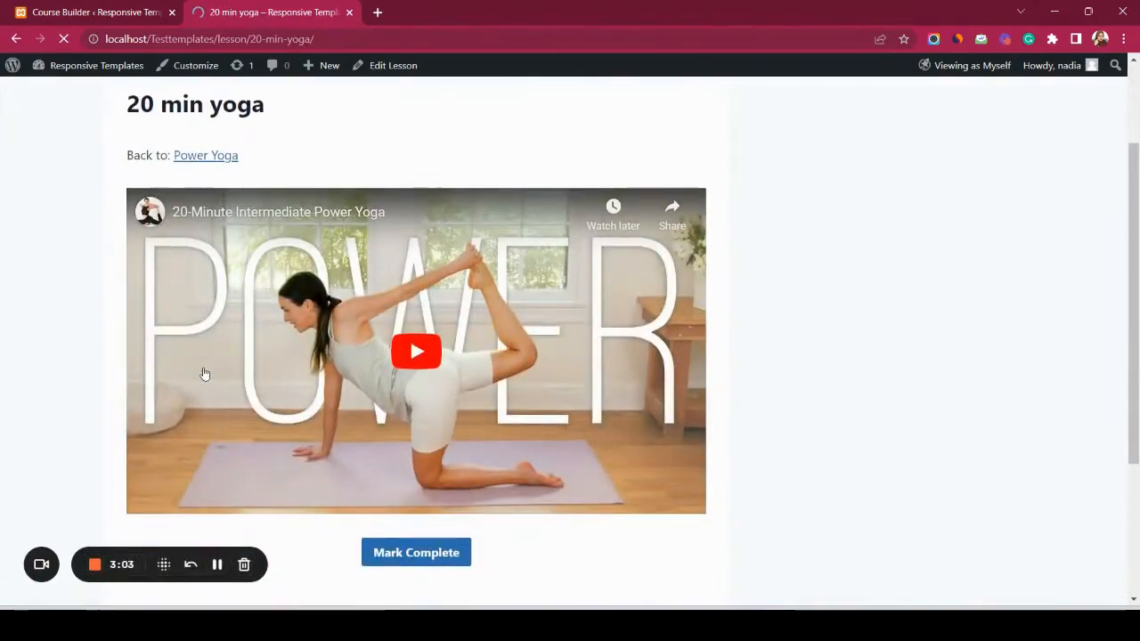
{"action": "scroll", "coordinate": [204, 373], "scroll_direction": "down", "scroll_amount": 1}
{"action": "scroll", "coordinate": [423, 369], "scroll_direction": "down", "scroll_amount": 2}
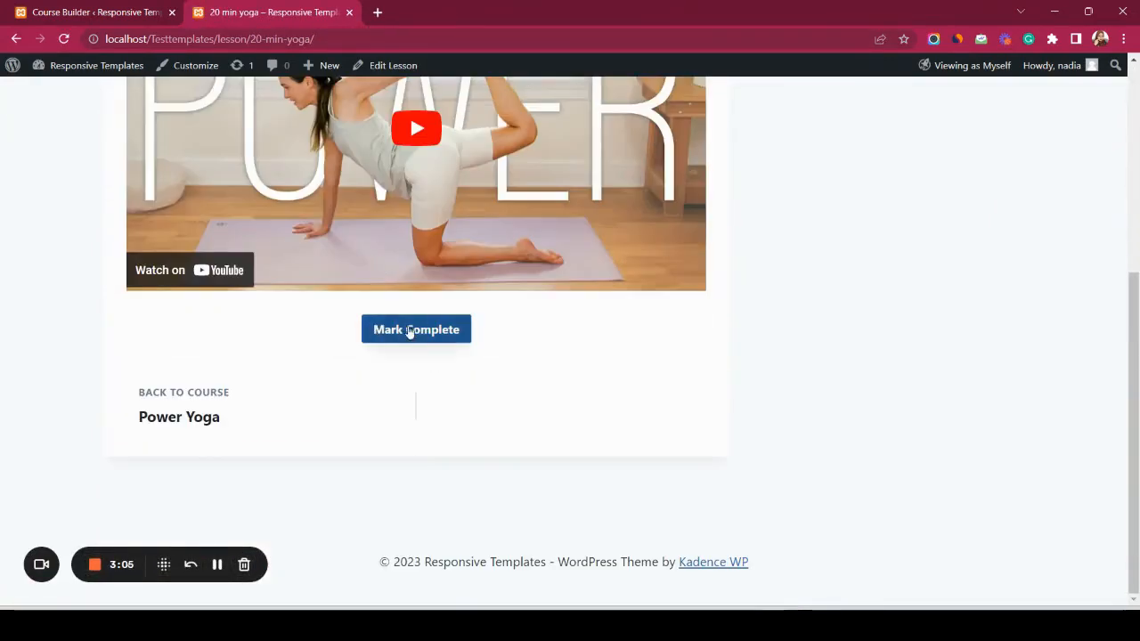
{"action": "left_click", "coordinate": [409, 331]}
{"action": "scroll", "coordinate": [484, 321], "scroll_direction": "down", "scroll_amount": 5}
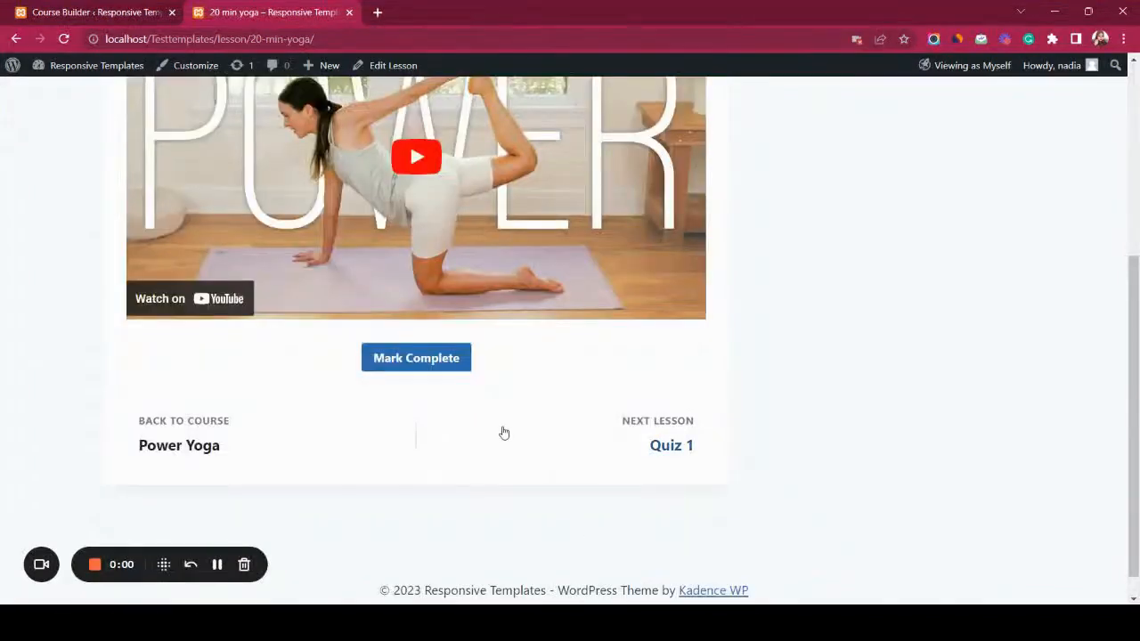
{"action": "scroll", "coordinate": [504, 433], "scroll_direction": "up", "scroll_amount": 5}
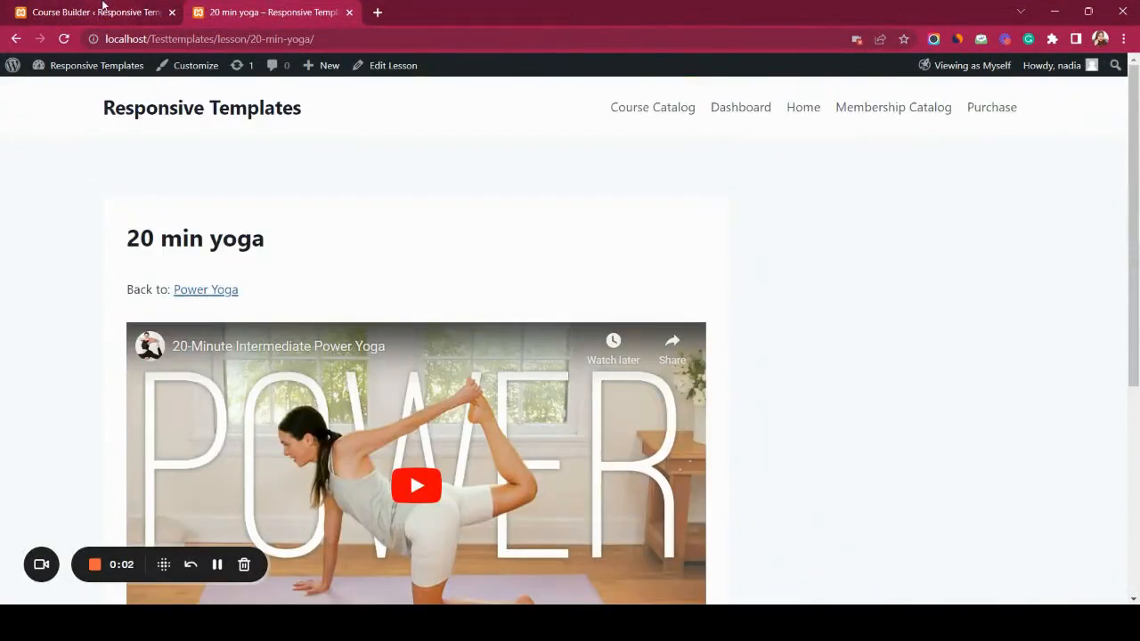
- Return to the Course Builder, create a new quiz for the Quiz 1 lesson and open the list of question types
{"action": "left_click", "coordinate": [103, 9]}
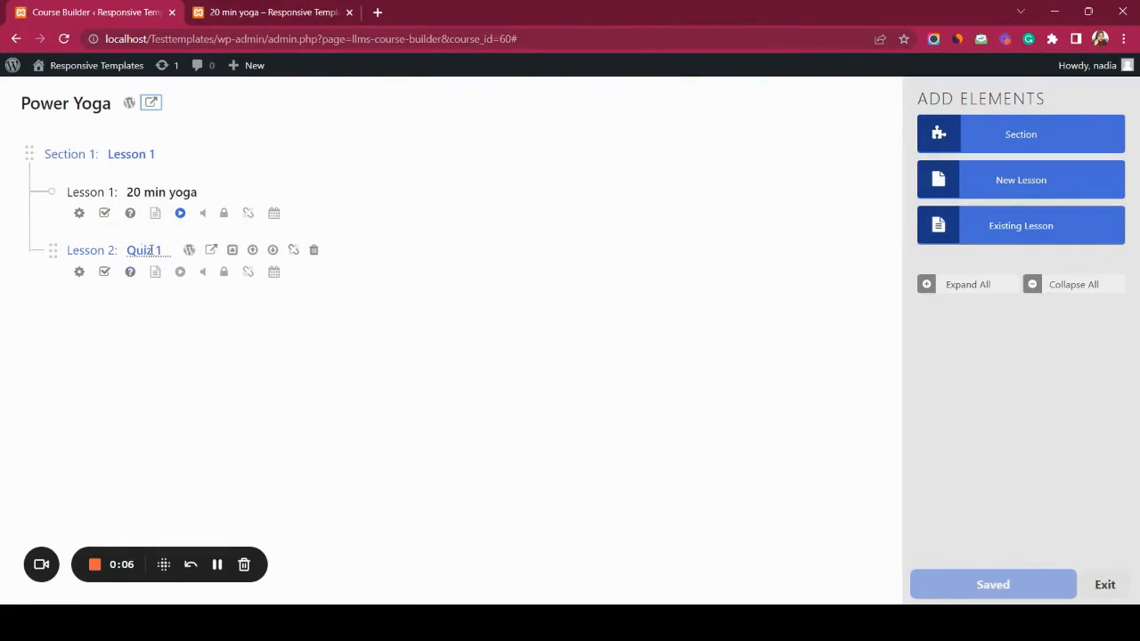
{"action": "left_click", "coordinate": [82, 271]}
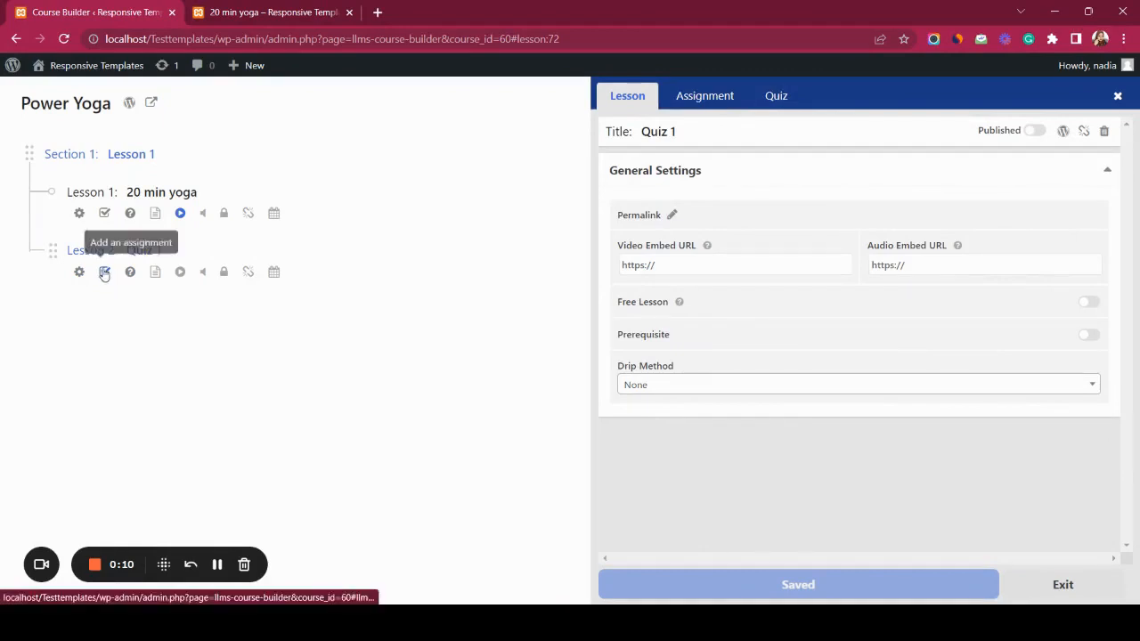
{"action": "left_click", "coordinate": [785, 101]}
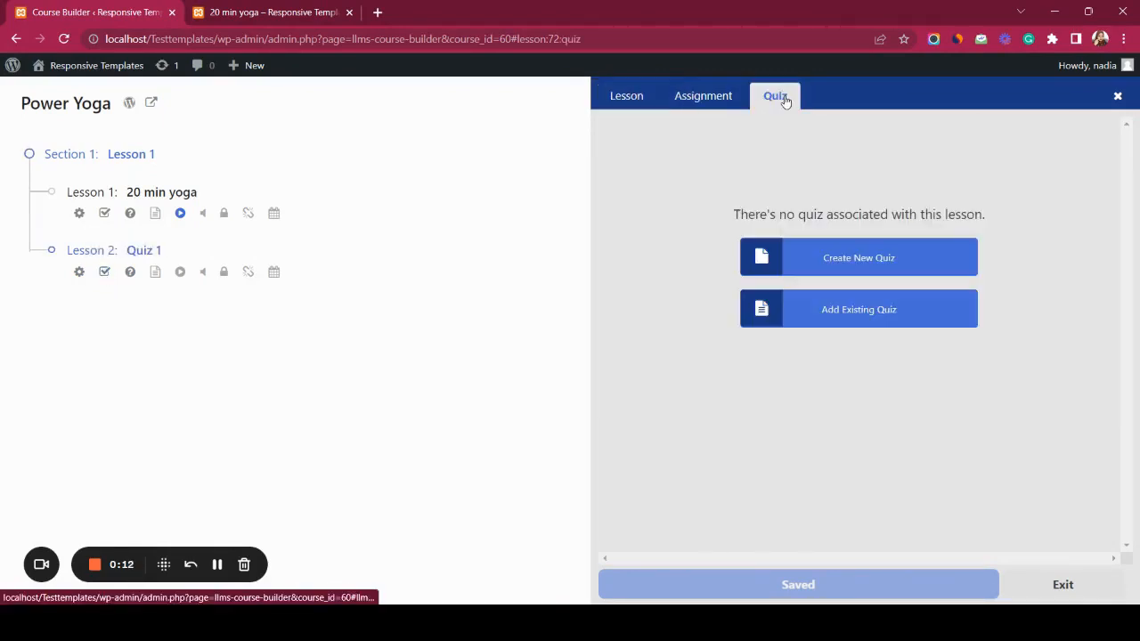
{"action": "left_click", "coordinate": [849, 260]}
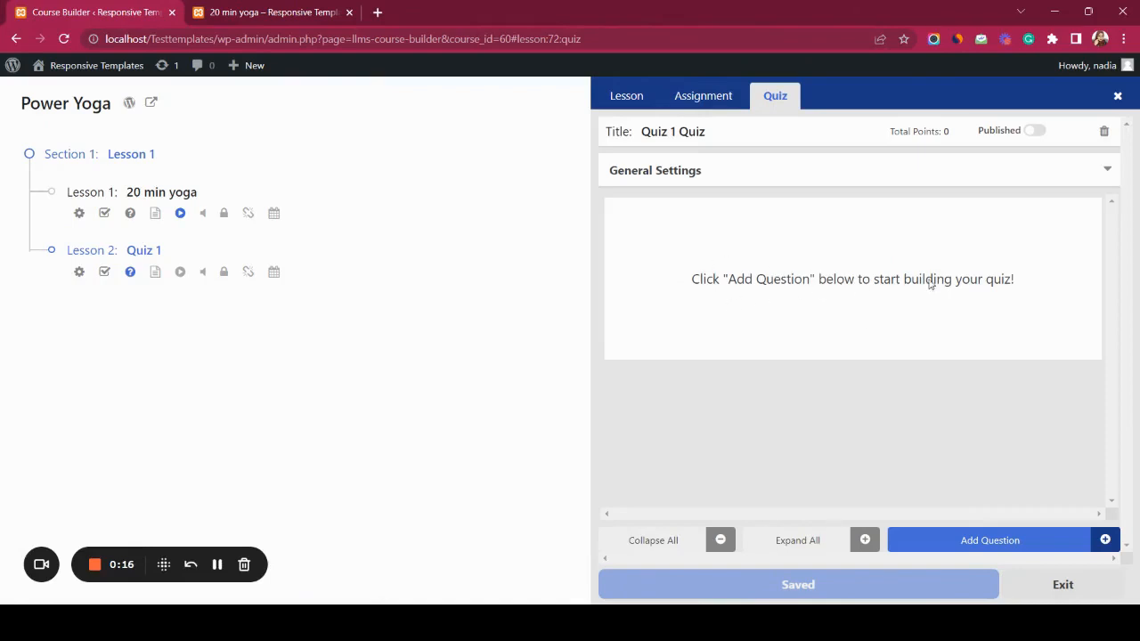
{"action": "left_click", "coordinate": [975, 540]}
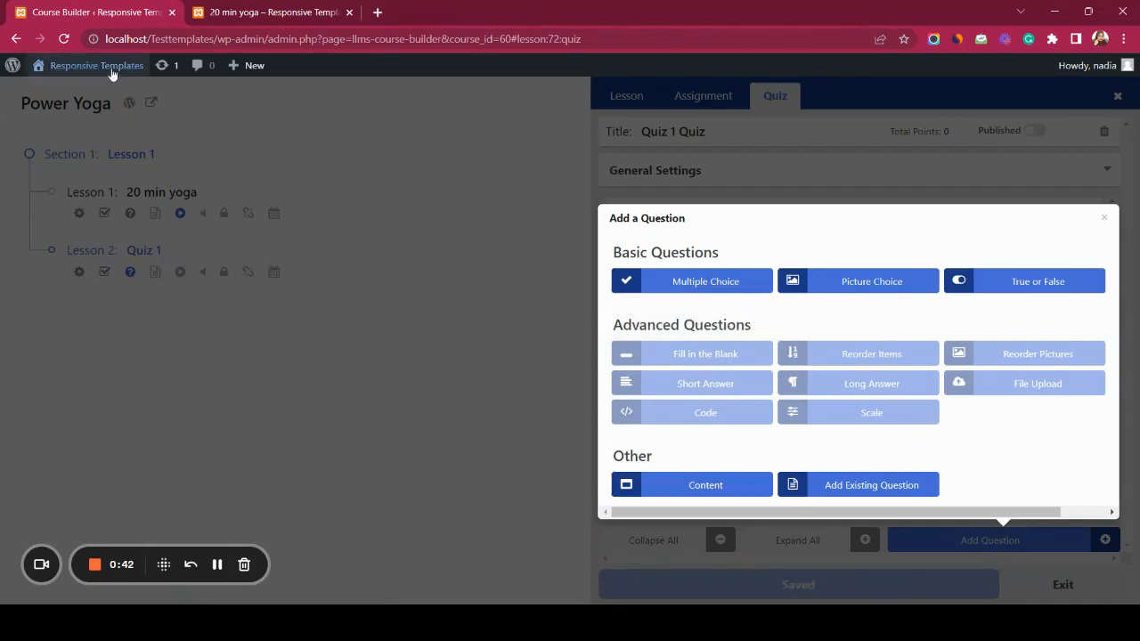
- Open the WordPress dashboard in a new browser tab and go to the LifterLMS Add-ons & more page
{"action": "mouse_move", "coordinate": [107, 66]}
{"action": "right_click", "coordinate": [64, 113]}
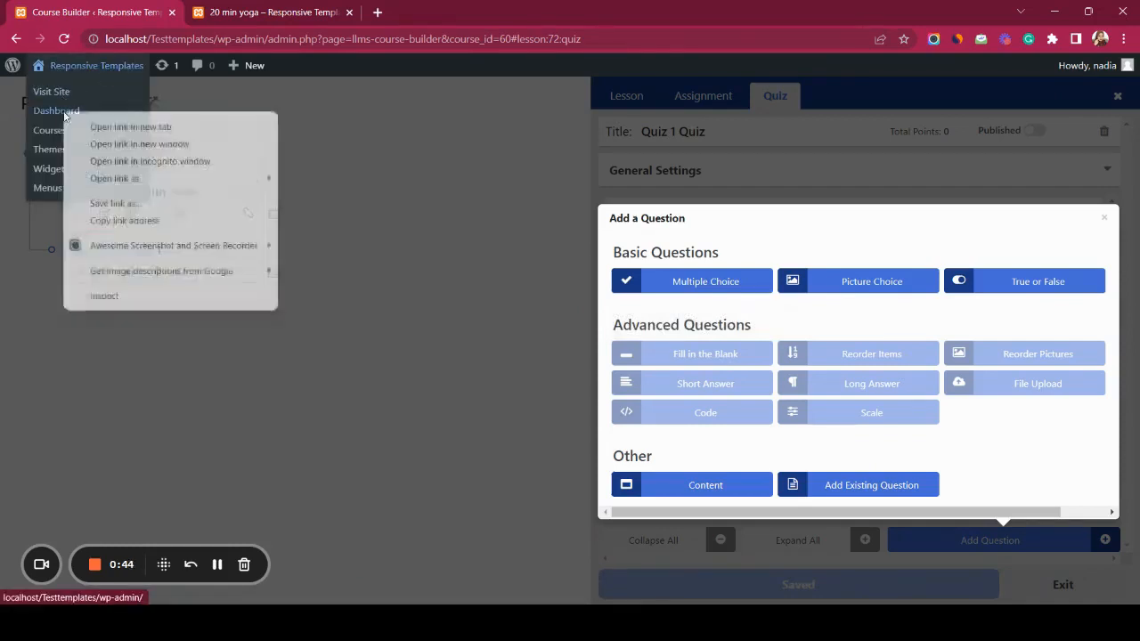
{"action": "left_click", "coordinate": [114, 127]}
{"action": "left_click", "coordinate": [410, 12]}
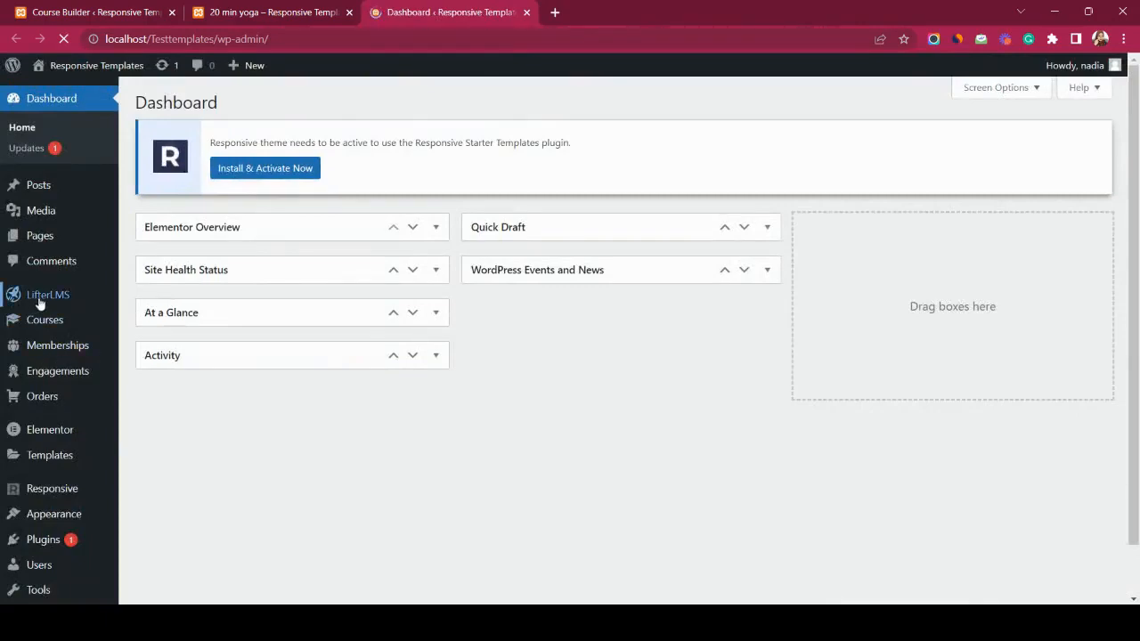
{"action": "mouse_move", "coordinate": [41, 295]}
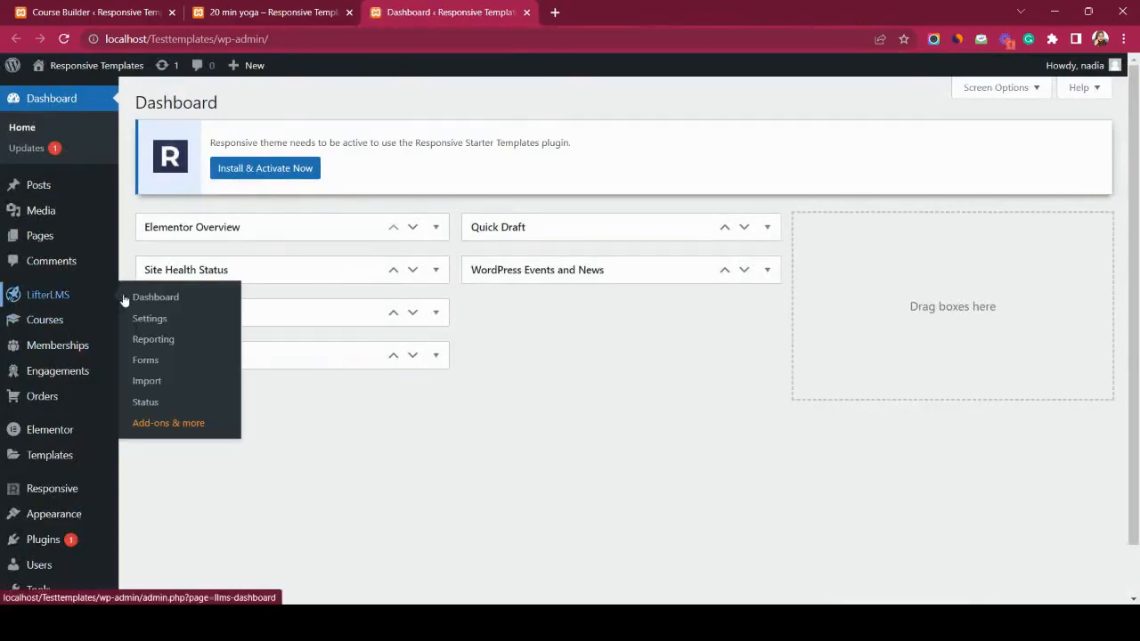
{"action": "left_click", "coordinate": [160, 431]}
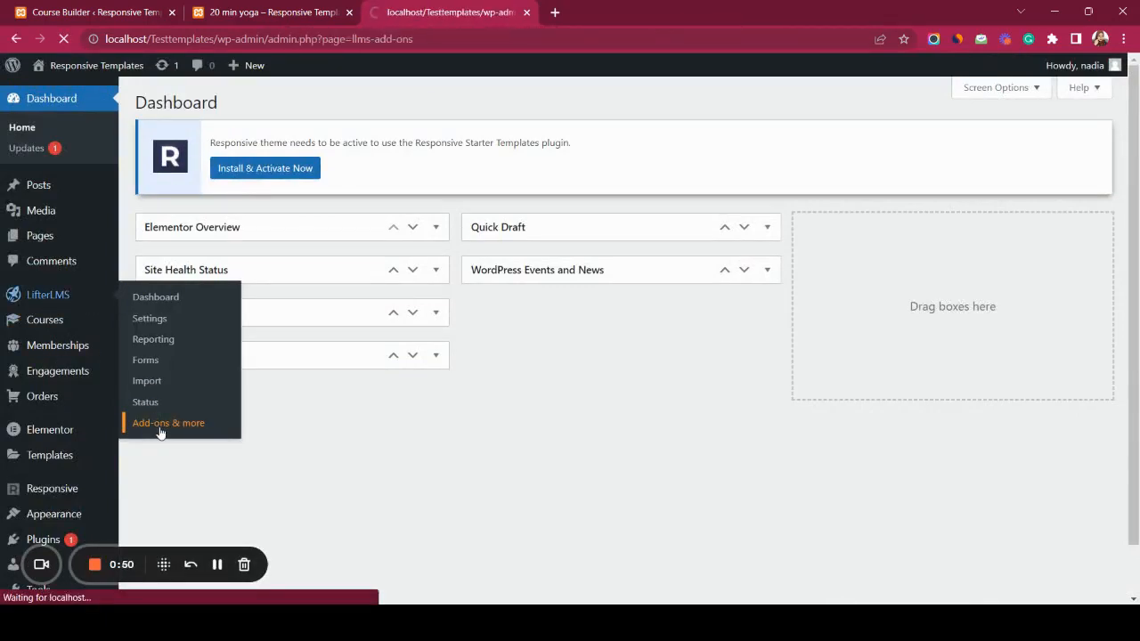
- Install and activate the LifterLMS Advanced Quizzes add-on
{"action": "scroll", "coordinate": [403, 378], "scroll_direction": "down", "scroll_amount": 3}
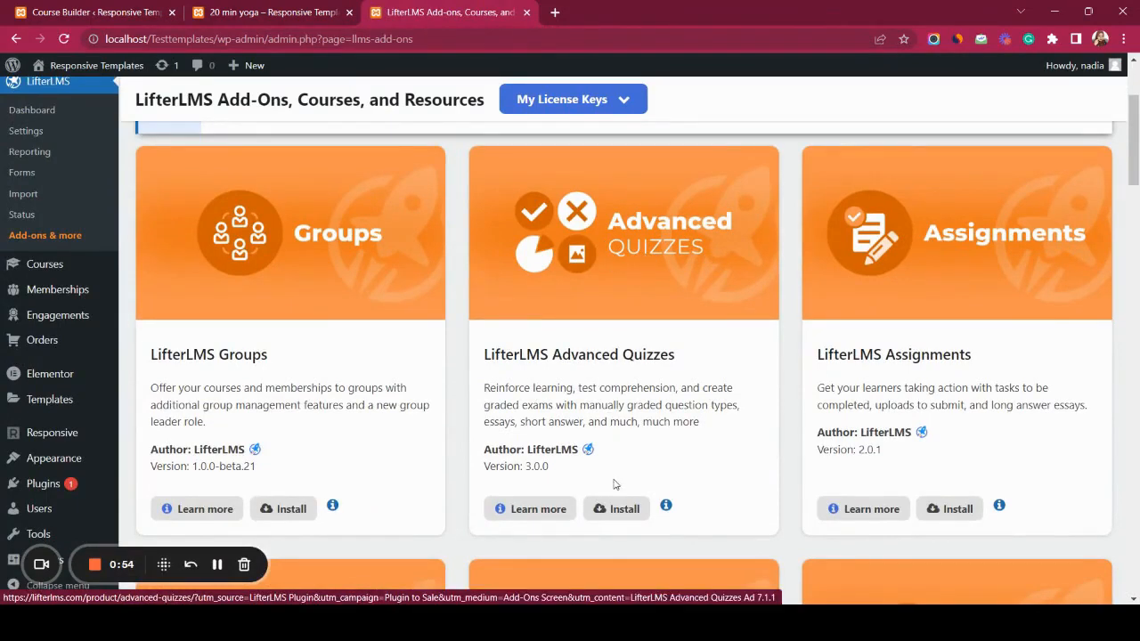
{"action": "left_click", "coordinate": [621, 510]}
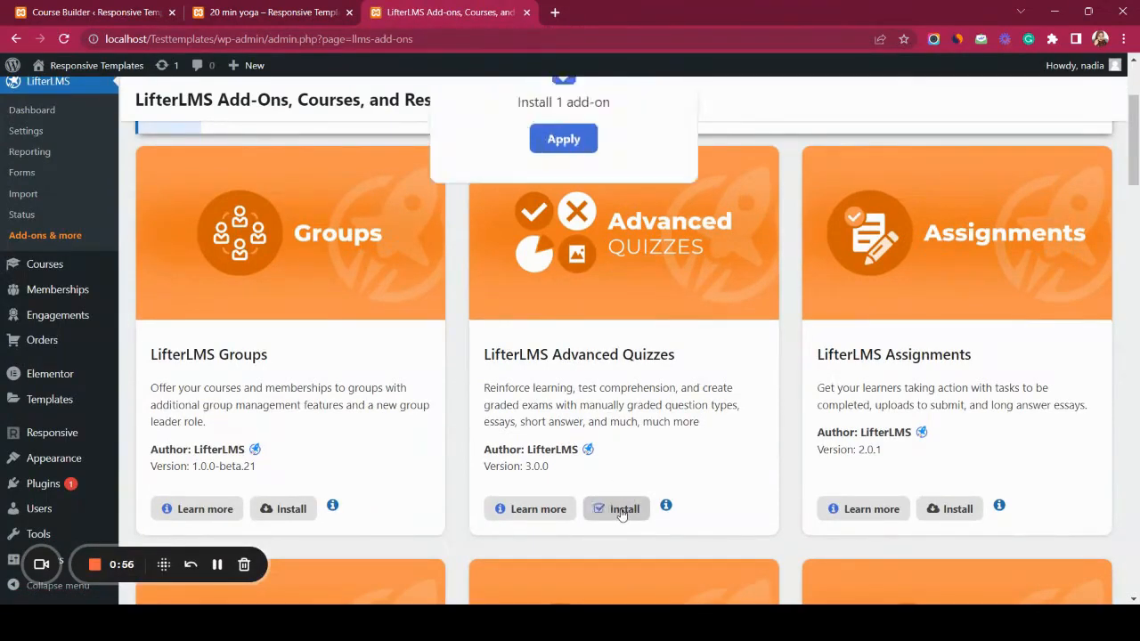
{"action": "left_click", "coordinate": [563, 217]}
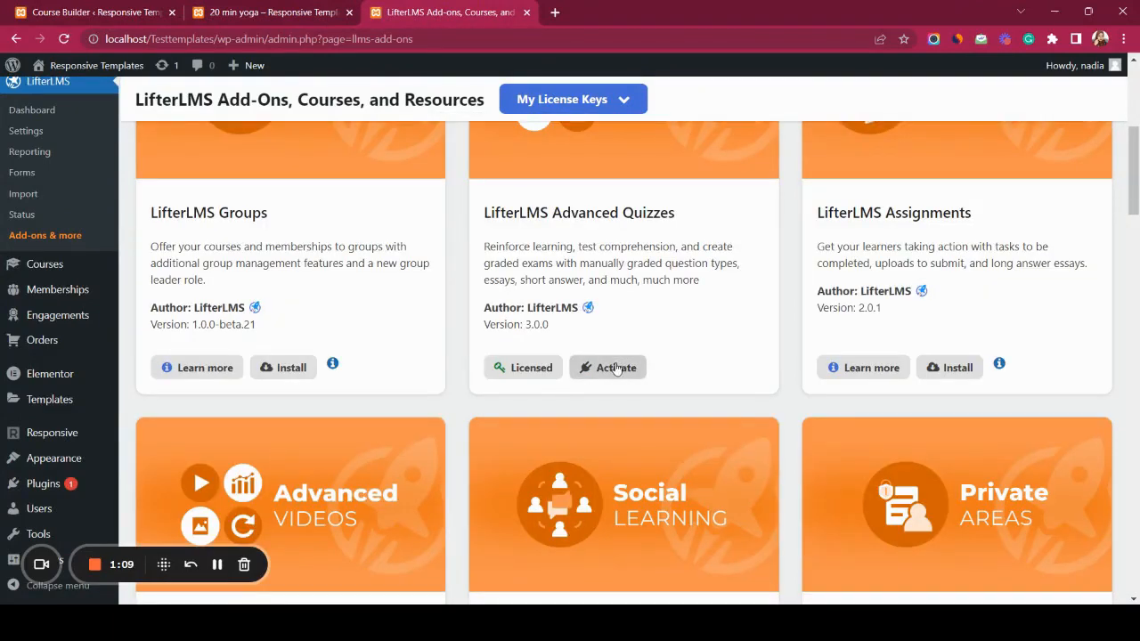
{"action": "left_click", "coordinate": [616, 369]}
{"action": "left_click", "coordinate": [563, 219]}
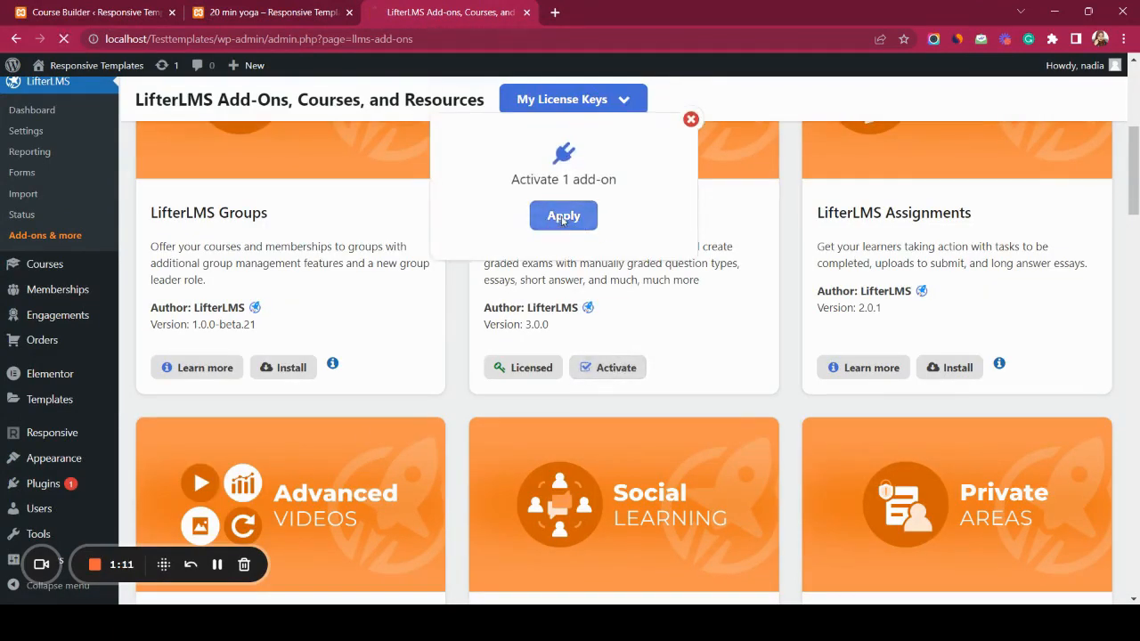
- Reload the Course Builder and add a Multiple Choice question reading "What is this?" to the Quiz 1 lesson's quiz
{"action": "left_click", "coordinate": [134, 12]}
{"action": "left_click", "coordinate": [67, 41]}
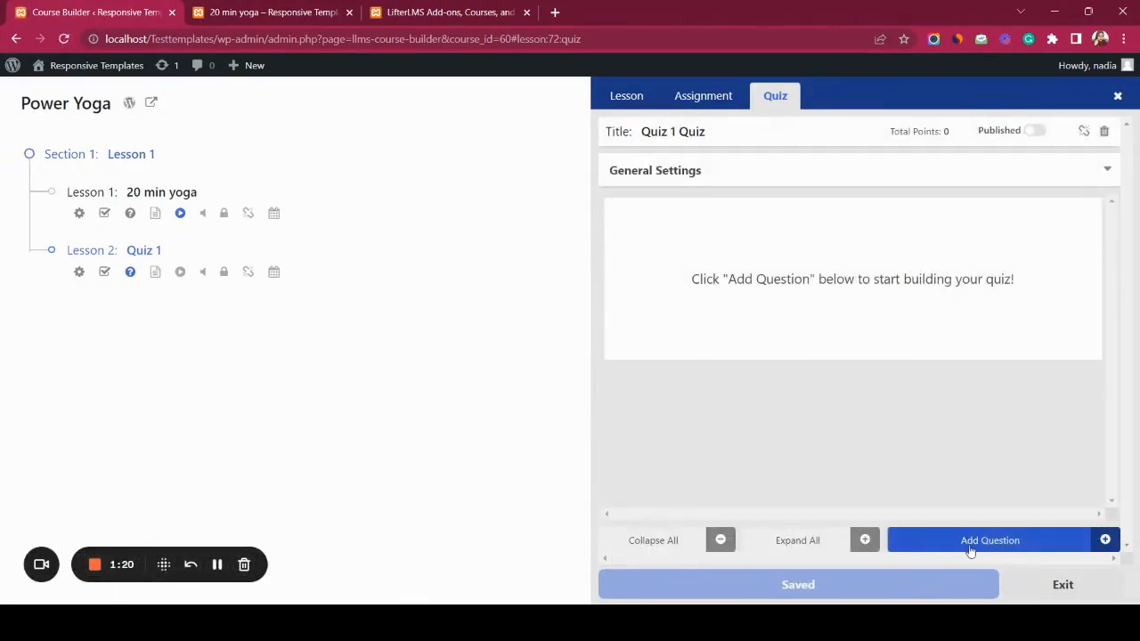
{"action": "left_click", "coordinate": [971, 548]}
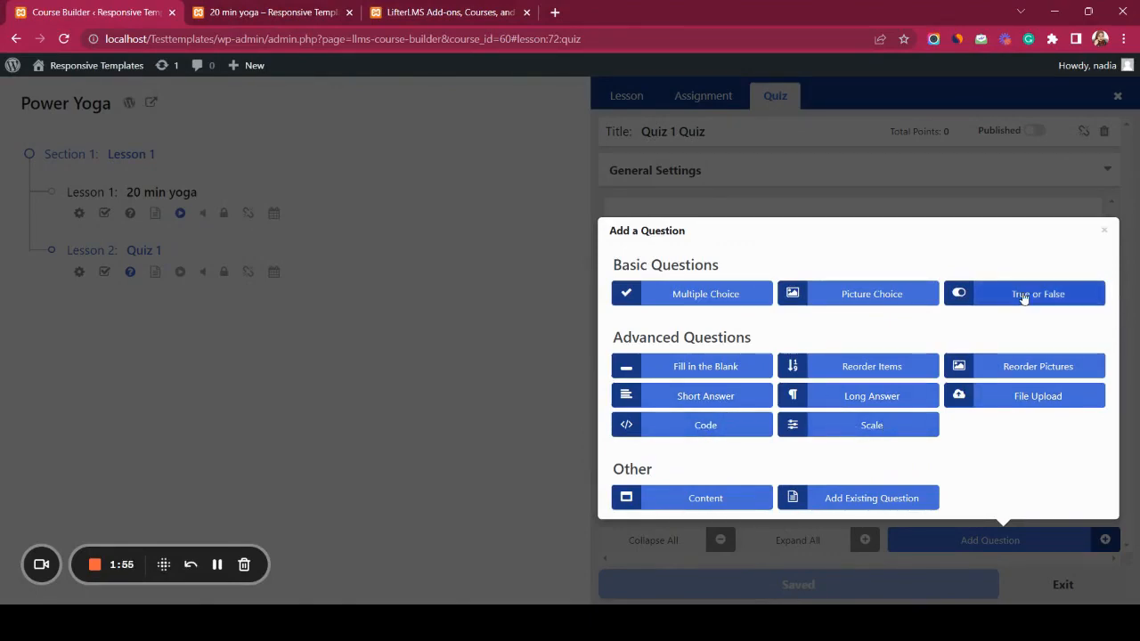
{"action": "left_click", "coordinate": [720, 298]}
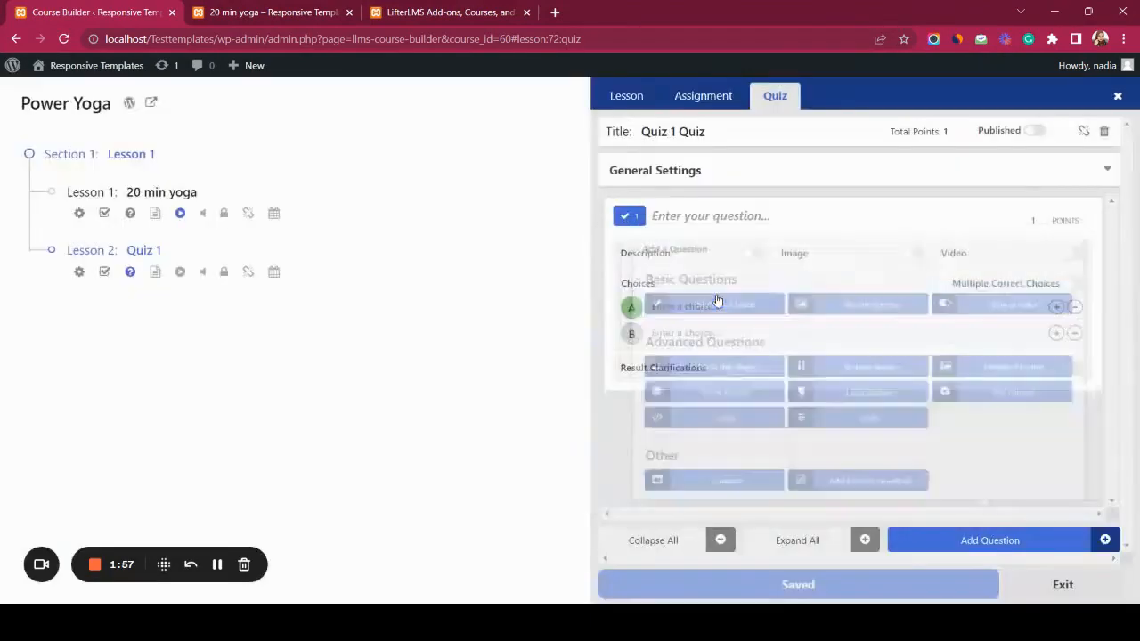
{"action": "left_click", "coordinate": [704, 215]}
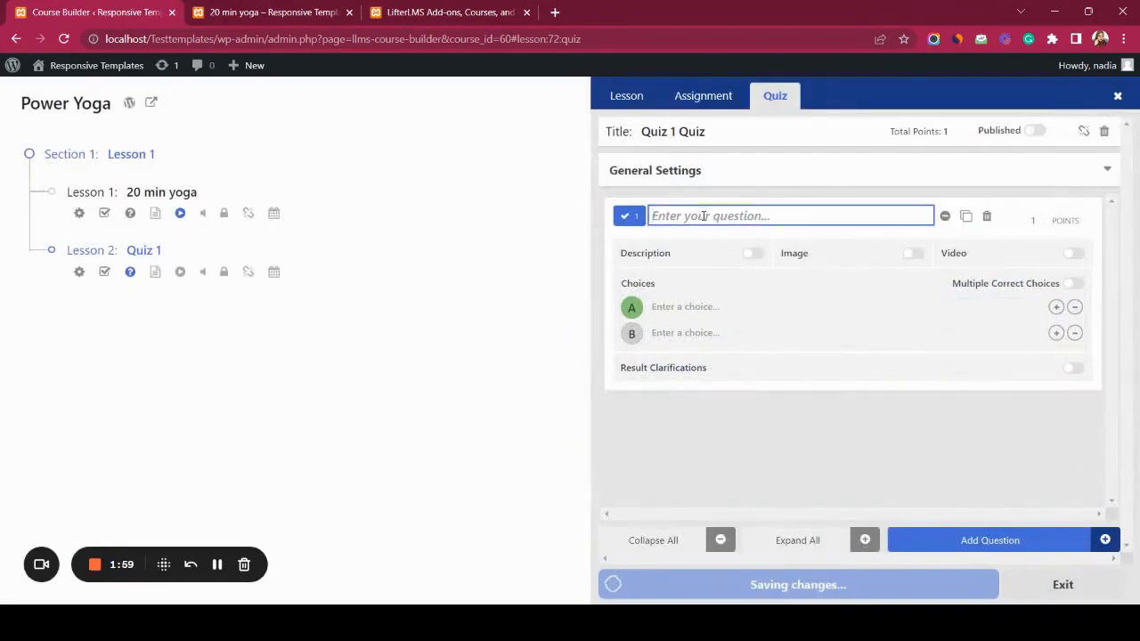
{"action": "type", "text": "What"}
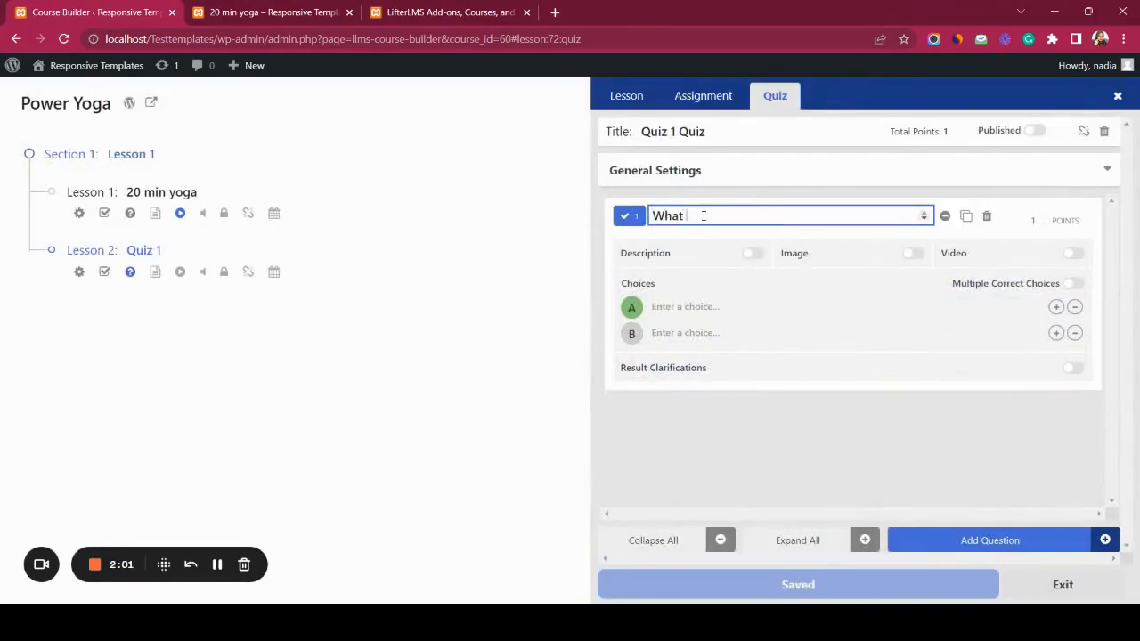
{"action": "type", "text": " is this?"}
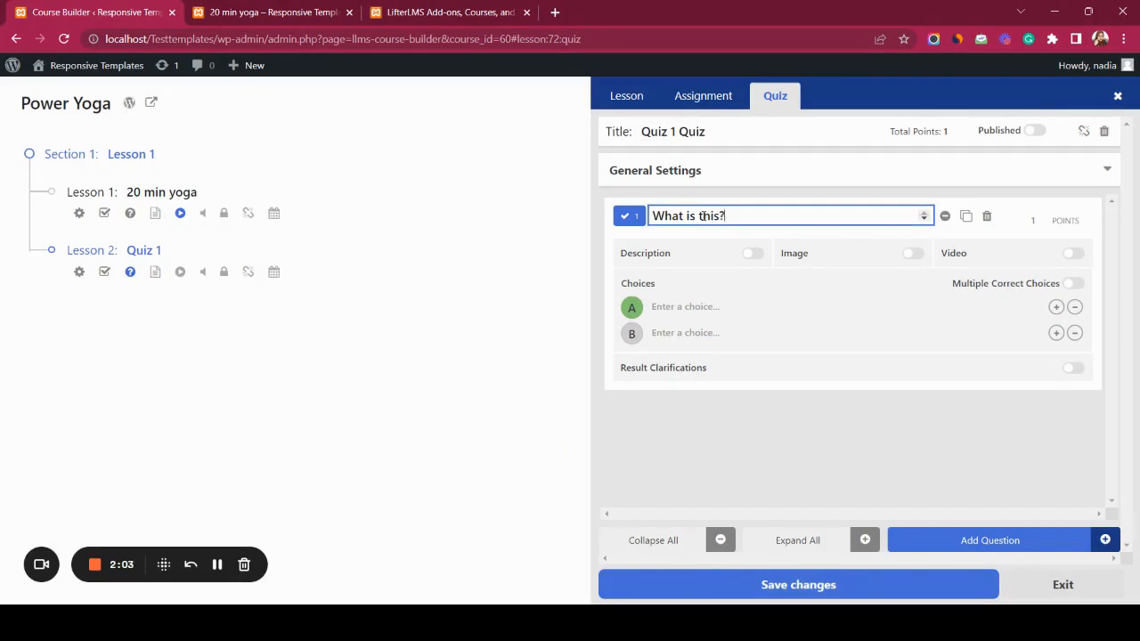
- Enable the question's image and upload Exercise-mat-price-in-Bangladesh-2-1 from Downloads to use as its picture
{"action": "left_click", "coordinate": [917, 255]}
{"action": "left_click", "coordinate": [840, 275]}
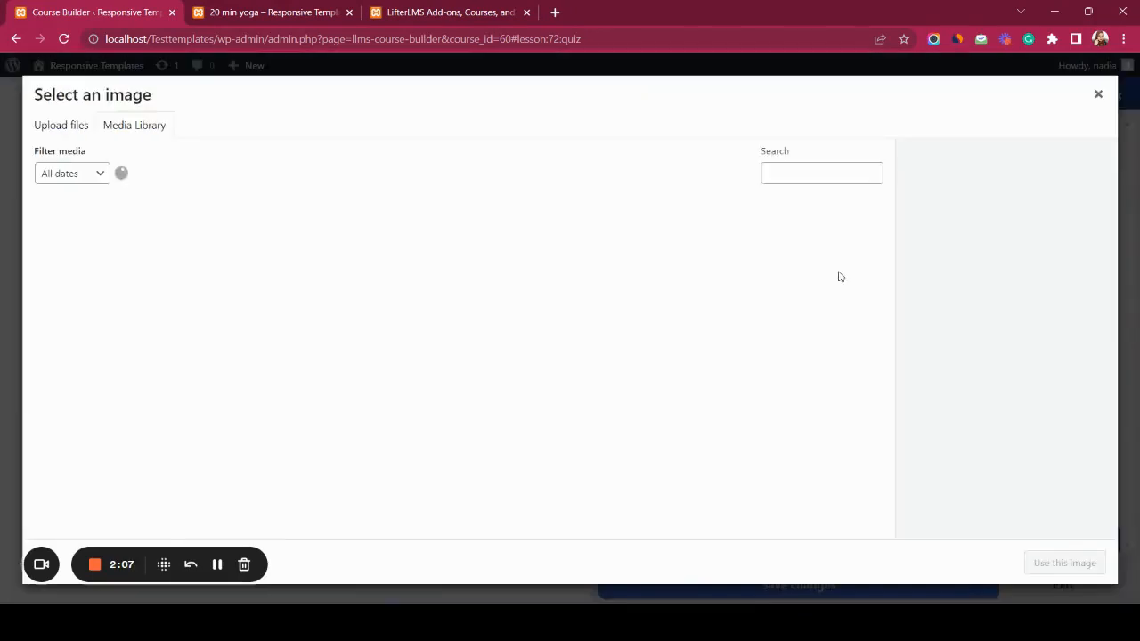
{"action": "left_click", "coordinate": [61, 124]}
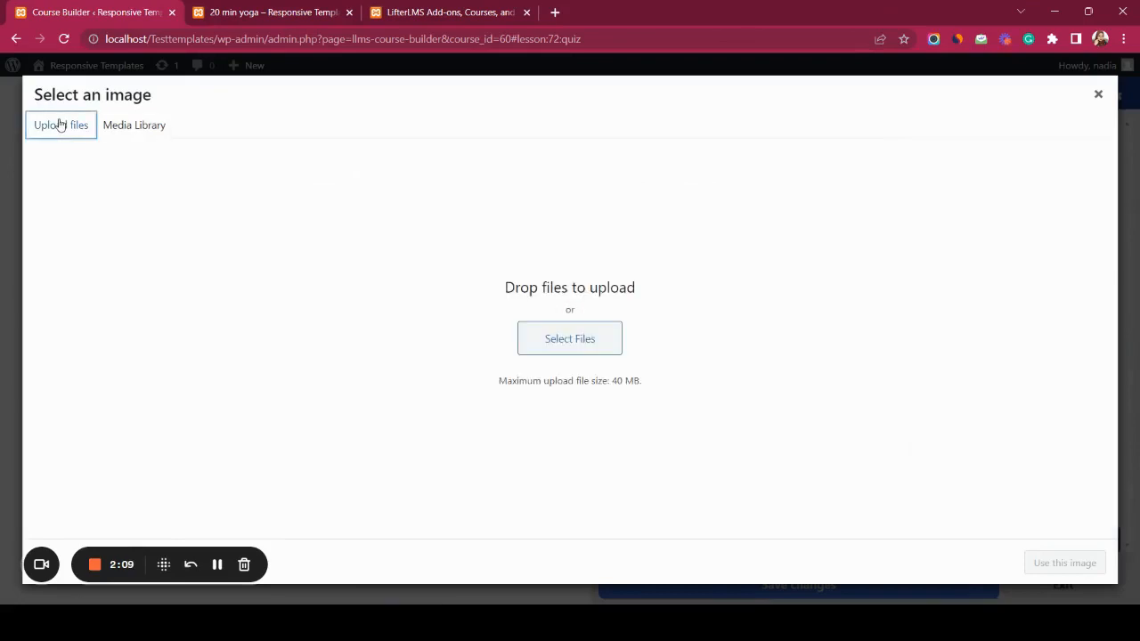
{"action": "left_click", "coordinate": [608, 339]}
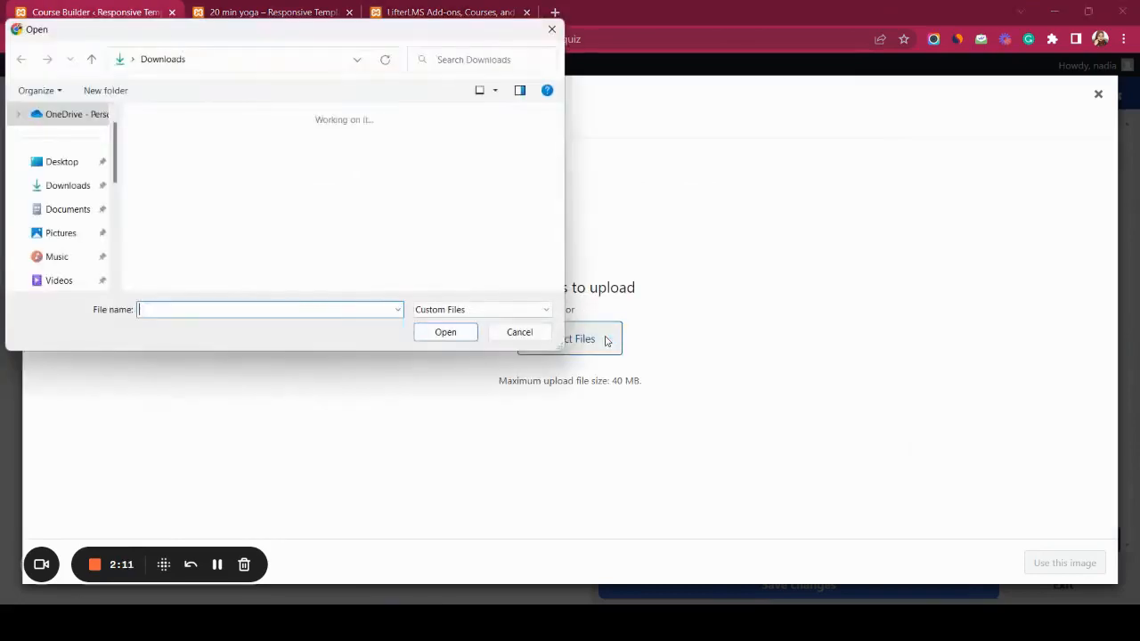
{"action": "left_click", "coordinate": [257, 178]}
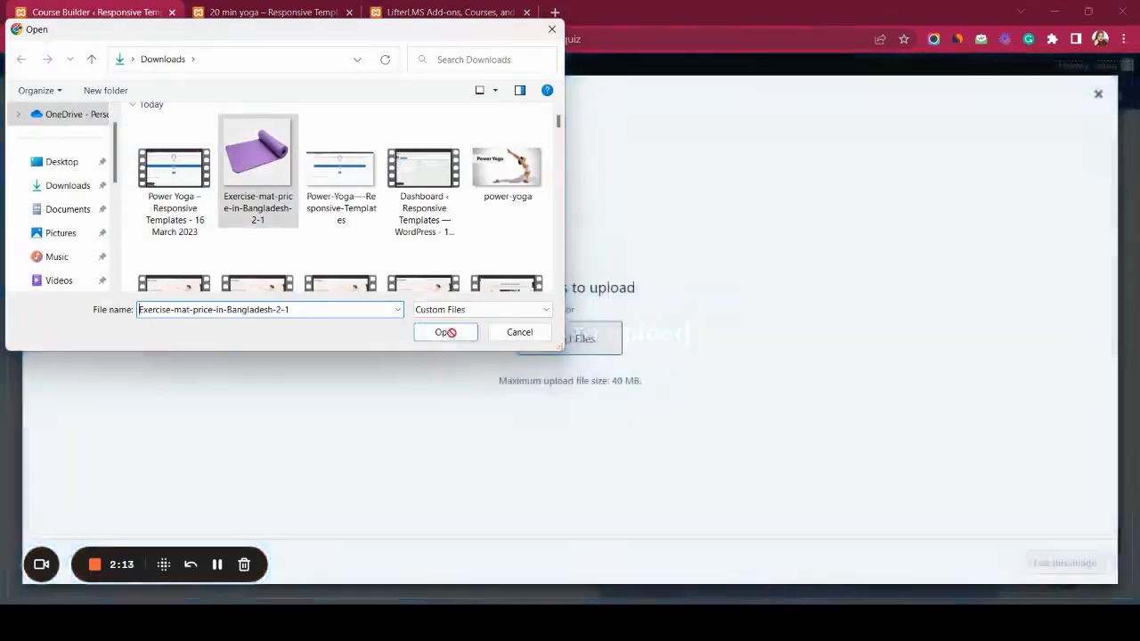
{"action": "left_click", "coordinate": [446, 332]}
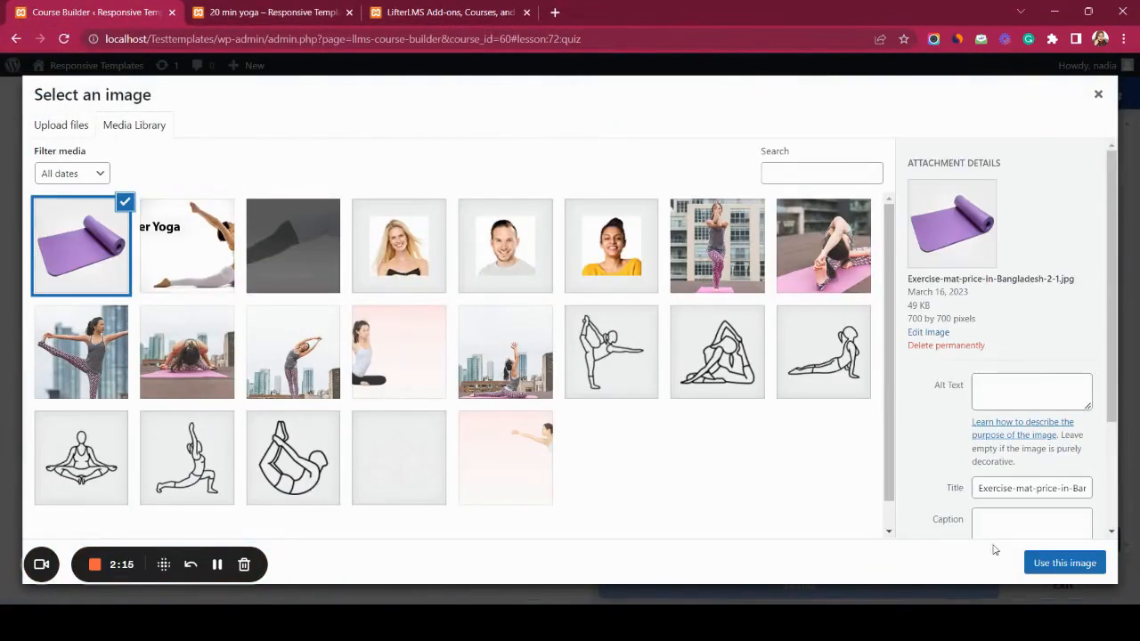
{"action": "left_click", "coordinate": [1065, 563]}
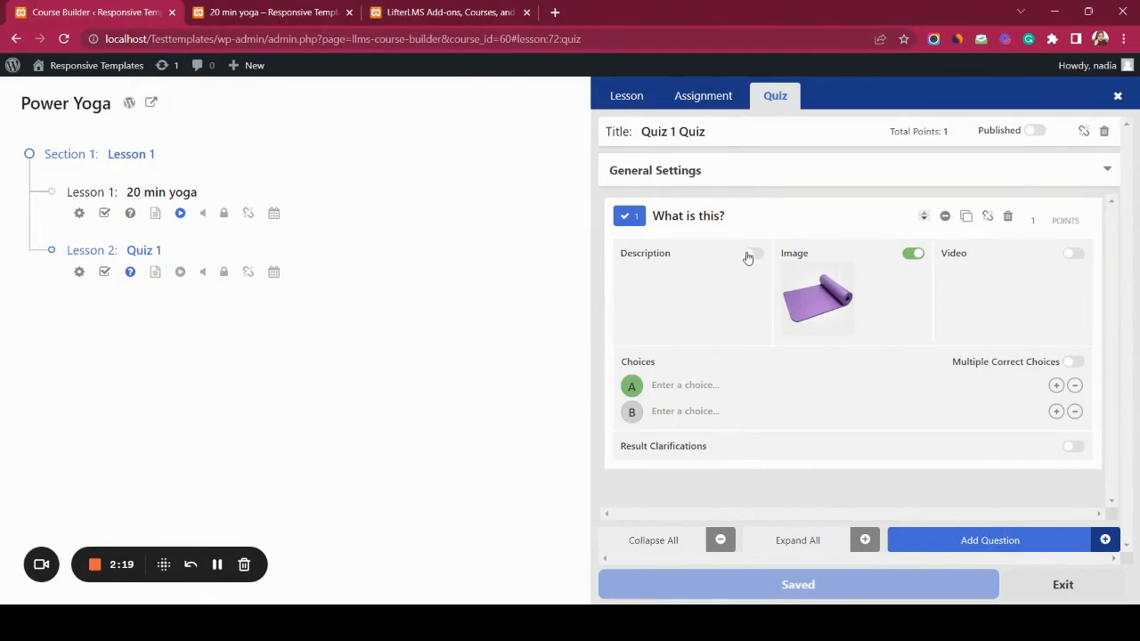
- Enter the choices "A Yoga Mat?" and "A Yoga Hat?" and mark "A Yoga Mat?" as the correct answer
{"action": "left_click", "coordinate": [674, 384]}
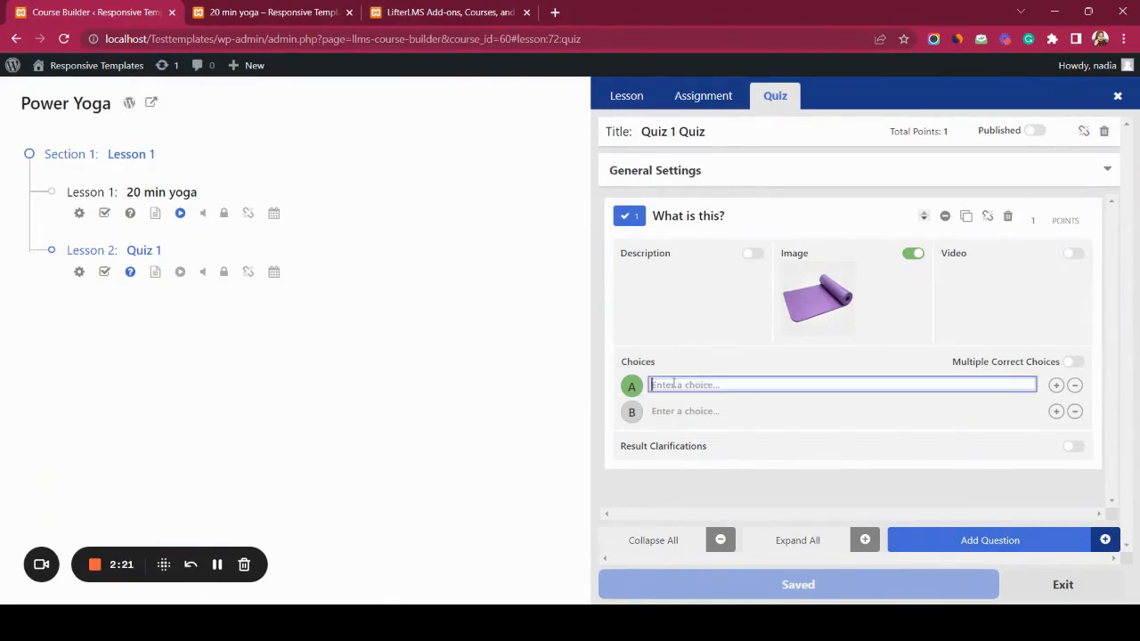
{"action": "type", "text": "A Yoga Mat"}
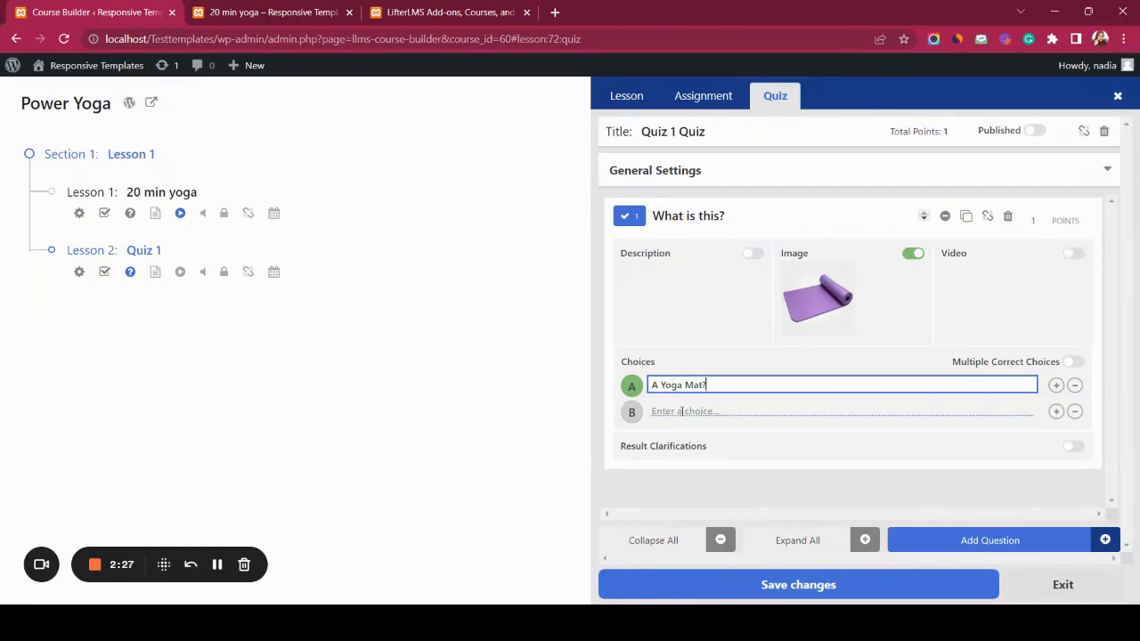
{"action": "left_click", "coordinate": [682, 411]}
{"action": "type", "text": "A"}
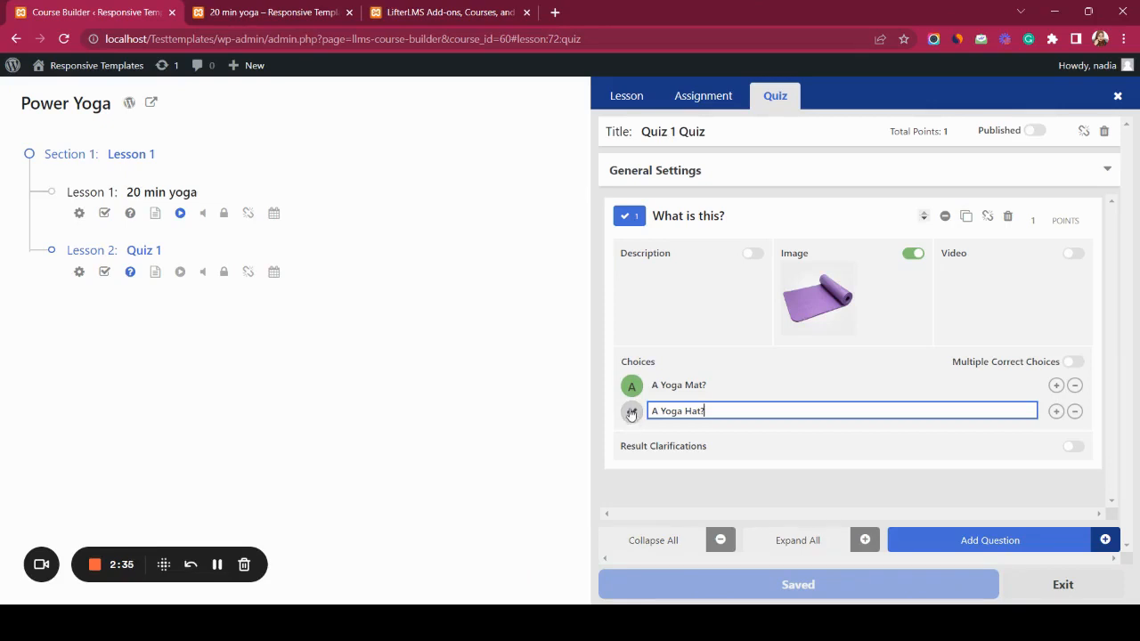
{"action": "left_click", "coordinate": [633, 414]}
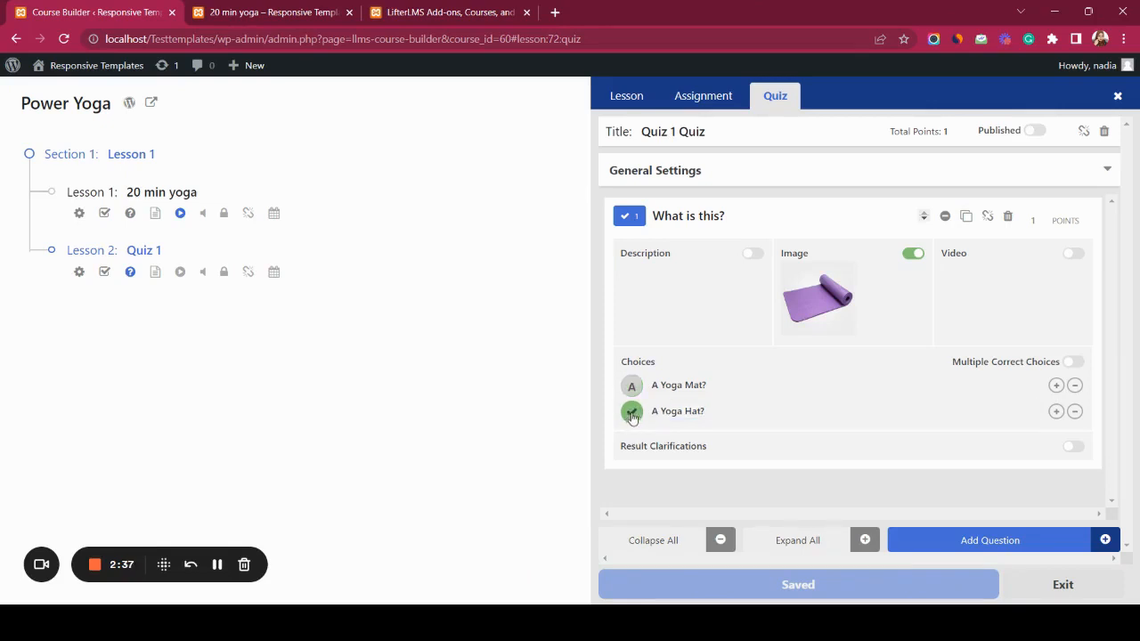
{"action": "left_click", "coordinate": [632, 385]}
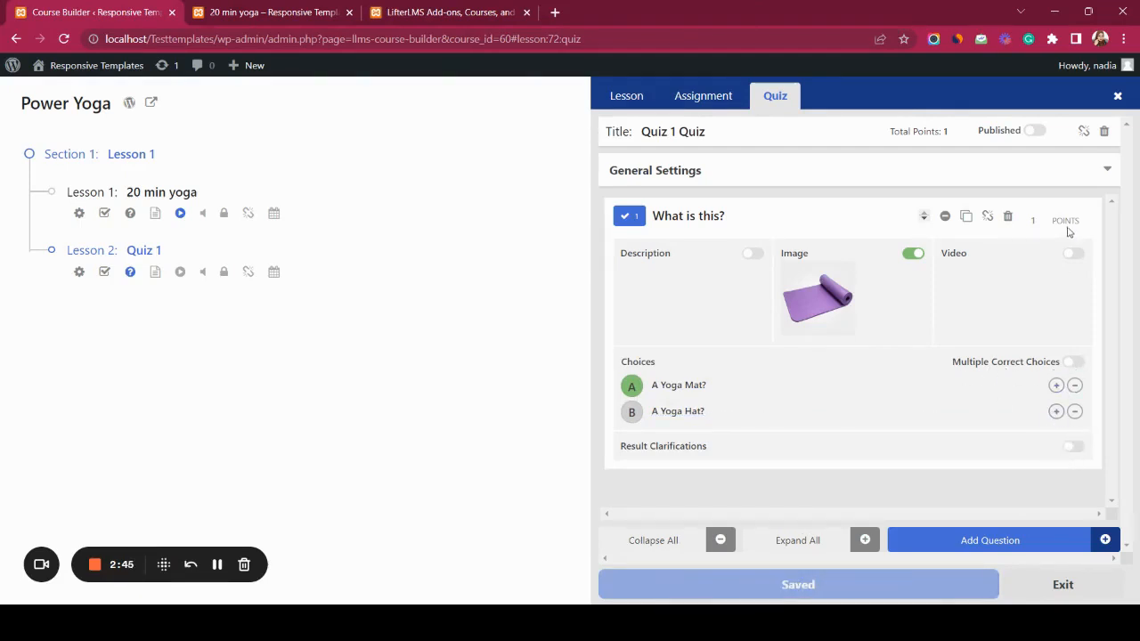
- Set the question's points to 5 and the quiz's passing percentage to 71 in its general settings
{"action": "left_click", "coordinate": [1041, 218]}
{"action": "left_click", "coordinate": [1105, 170]}
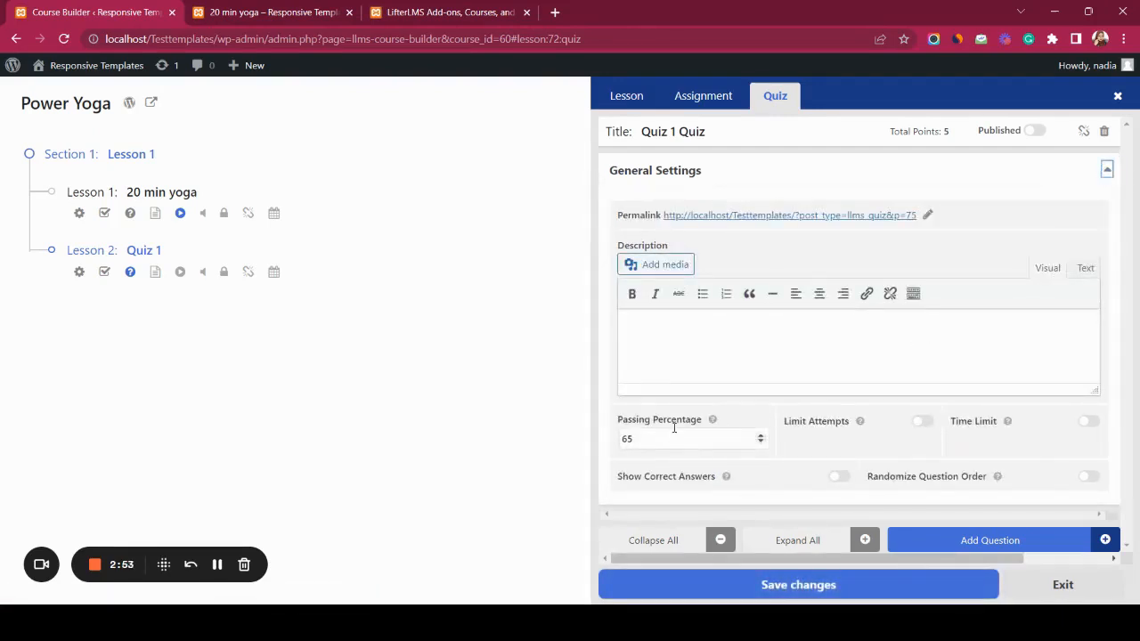
{"action": "left_click", "coordinate": [761, 435]}
{"action": "left_click", "coordinate": [762, 435]}
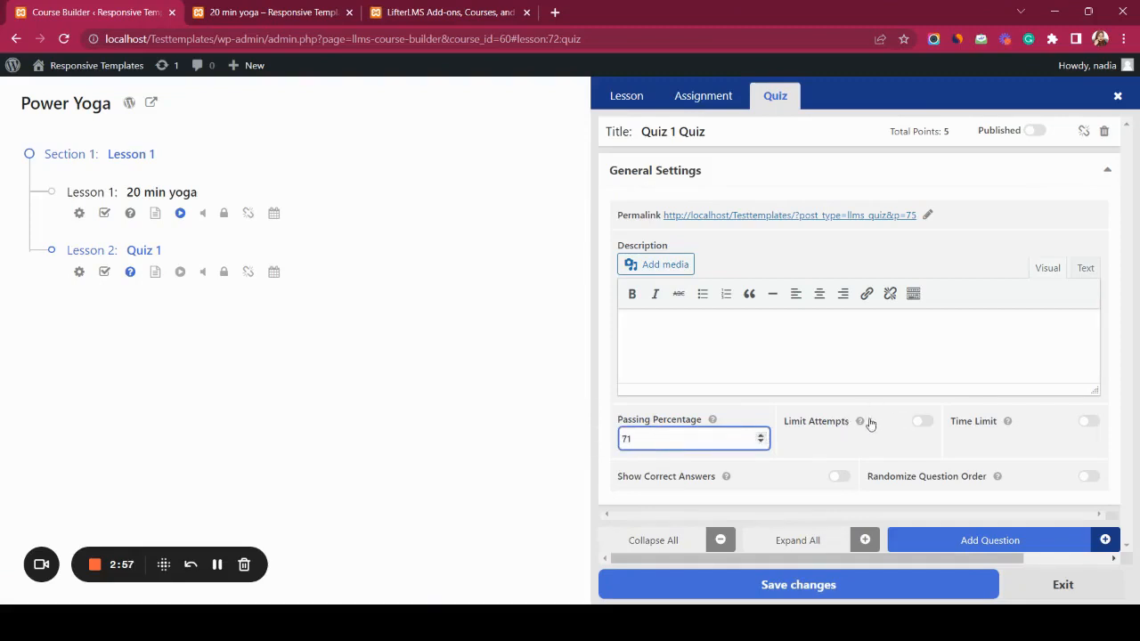
- Try out the quiz's Limit Attempts option and switch it back off
{"action": "left_click", "coordinate": [932, 423]}
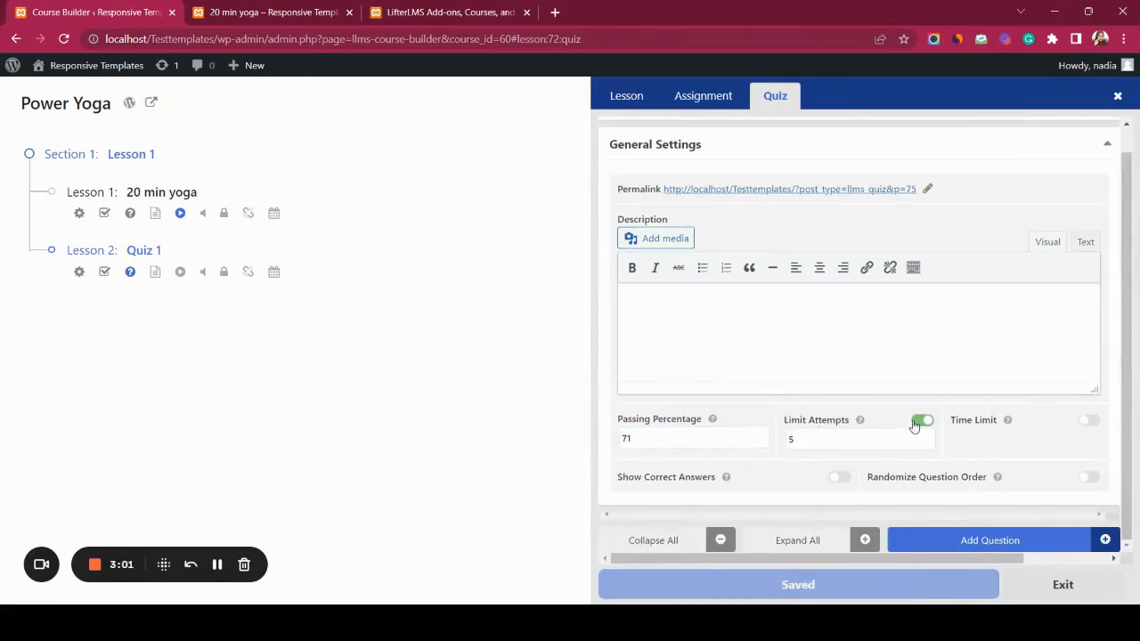
{"action": "left_click", "coordinate": [918, 423]}
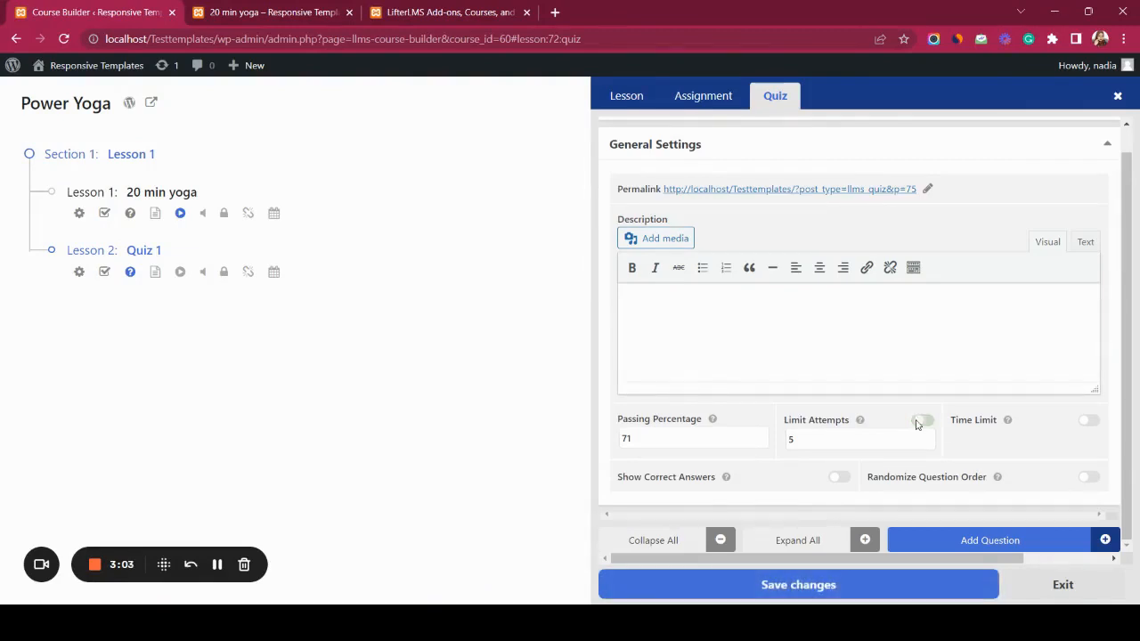
{"action": "scroll", "coordinate": [987, 432], "scroll_direction": "down", "scroll_amount": 1}
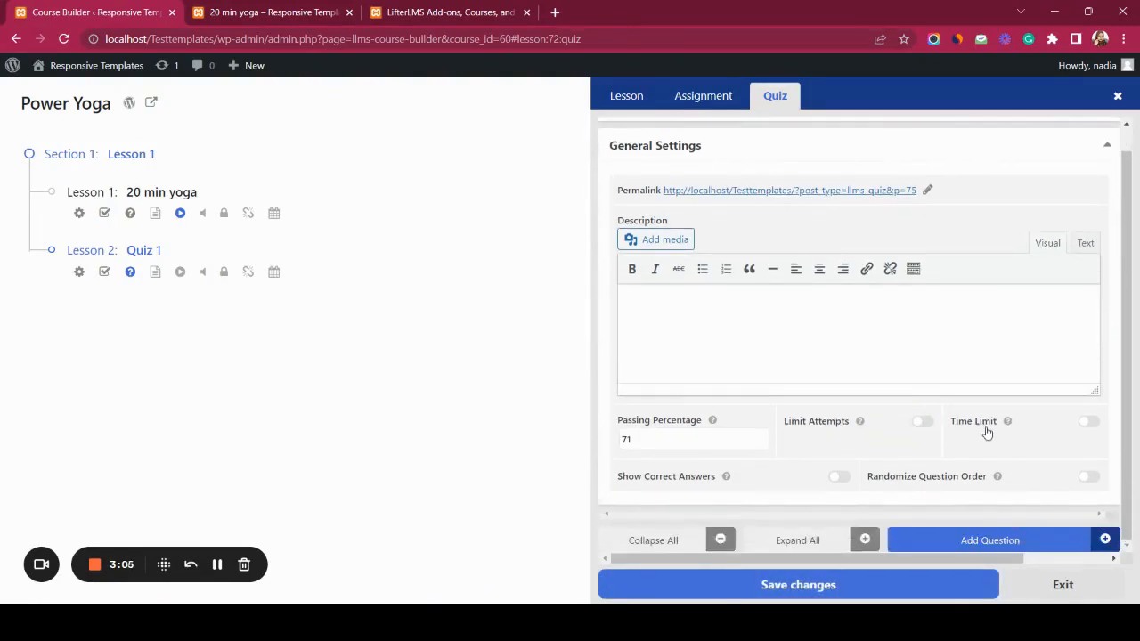
- Turn on the quiz's Time Limit option and set it to 1 minute
{"action": "left_click", "coordinate": [1090, 424]}
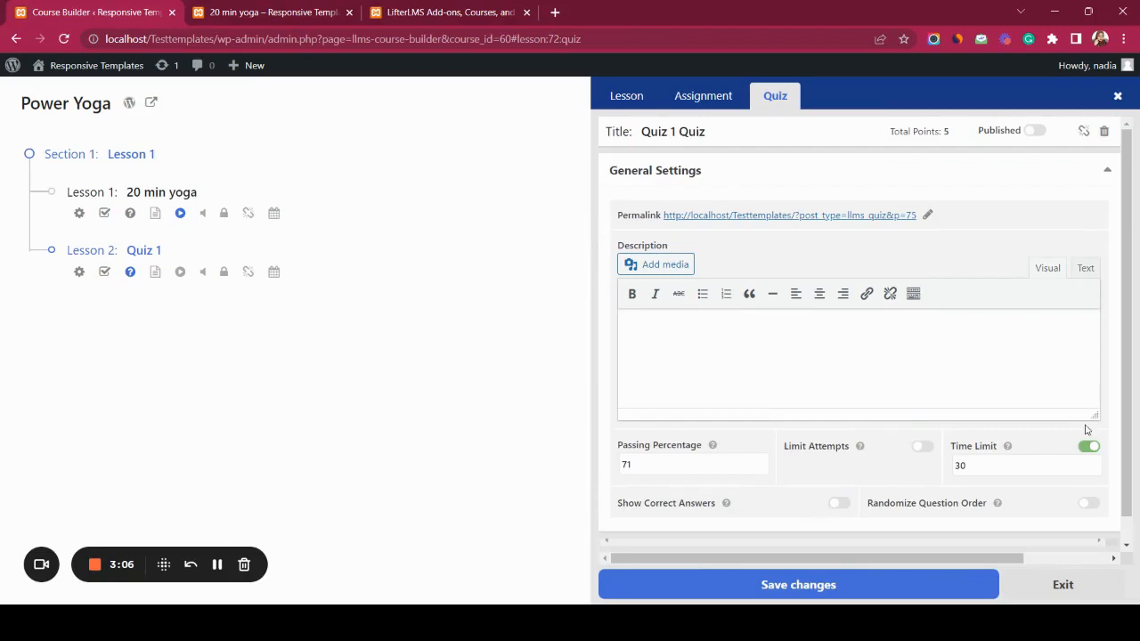
{"action": "left_click", "coordinate": [1094, 469]}
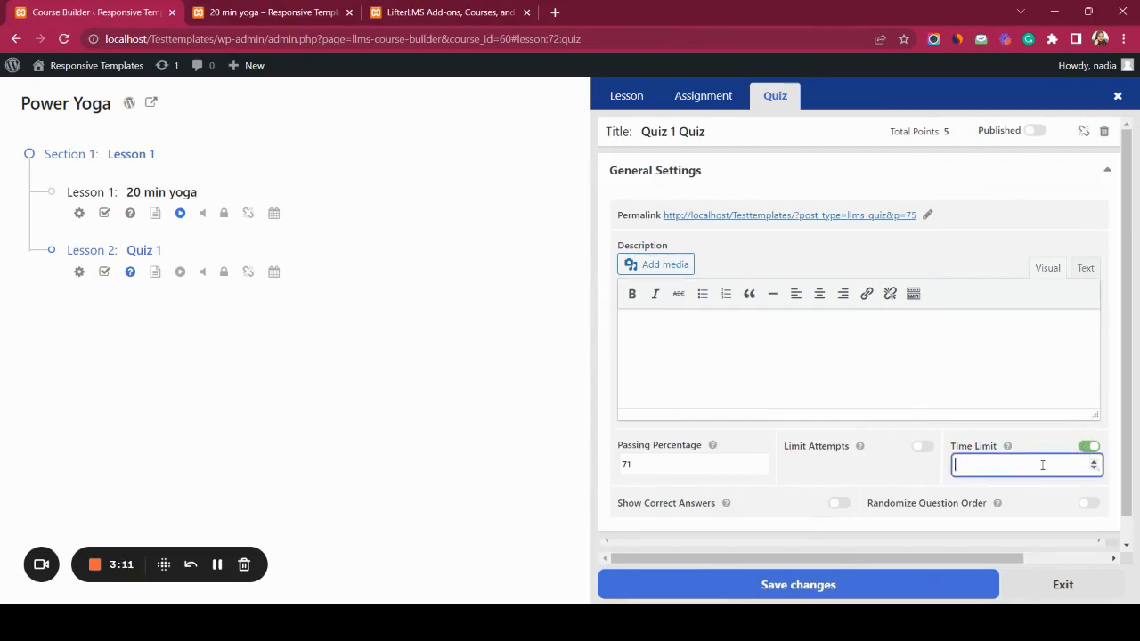
{"action": "scroll", "coordinate": [1024, 446], "scroll_direction": "down", "scroll_amount": 1}
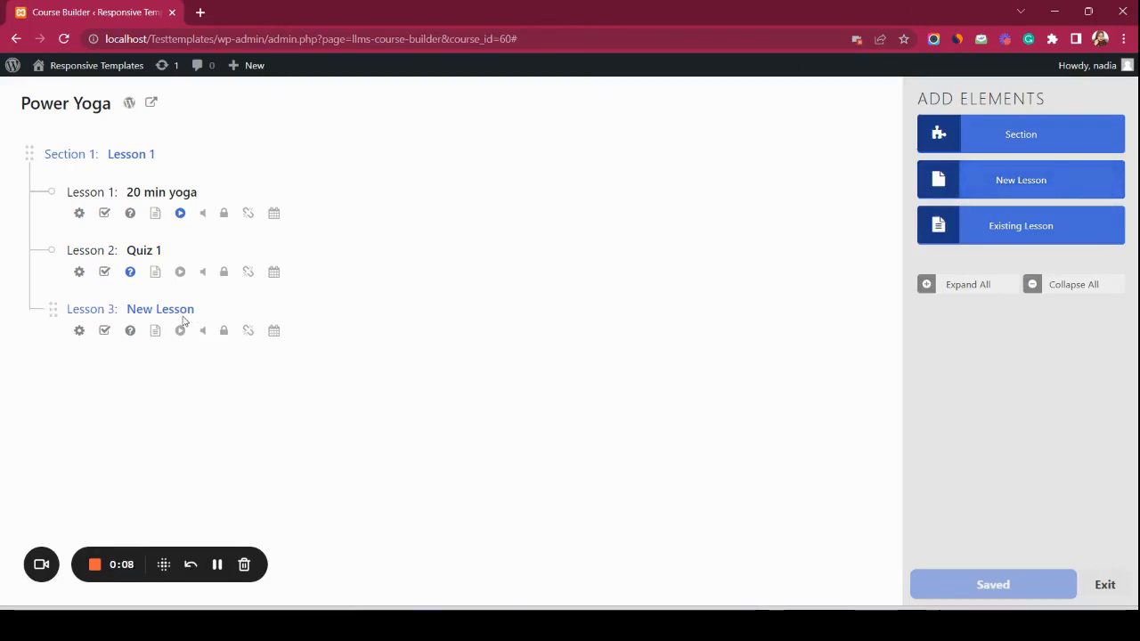
- Rename the third lesson of the Power Yoga course as "Quiz 2"
{"action": "left_click", "coordinate": [183, 309]}
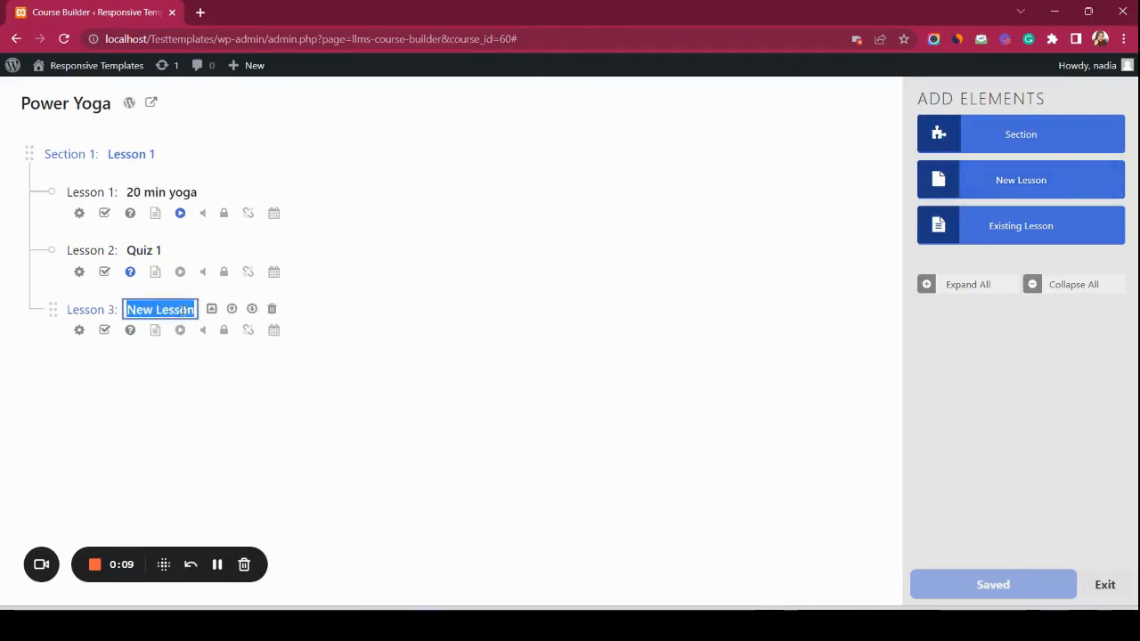
{"action": "key", "text": "BackSpace"}
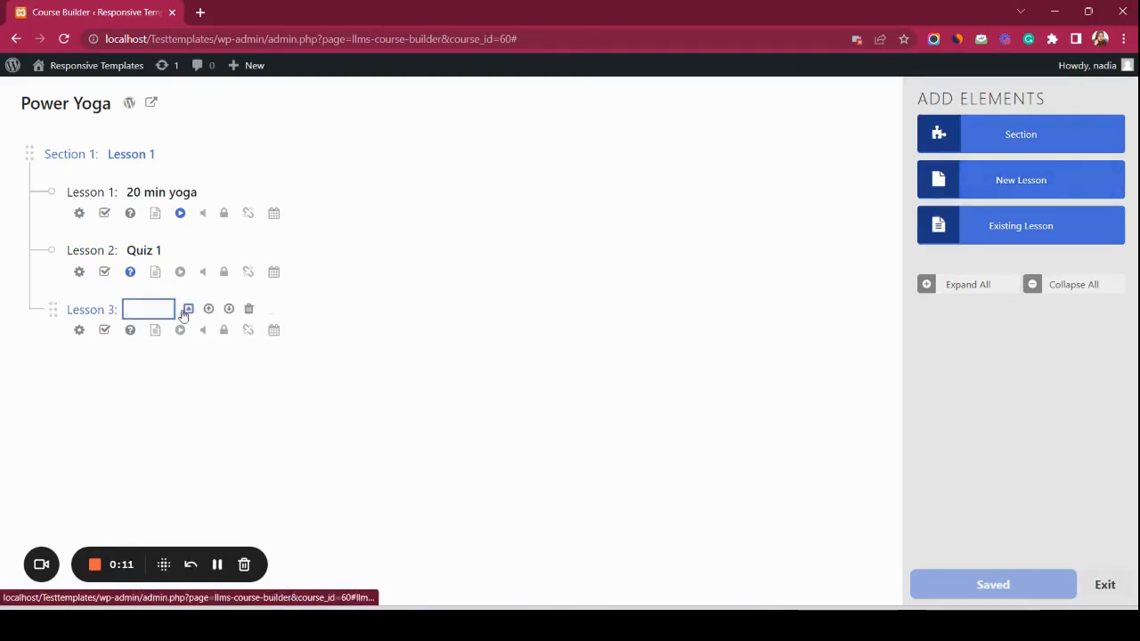
{"action": "type", "text": "Quiz 2"}
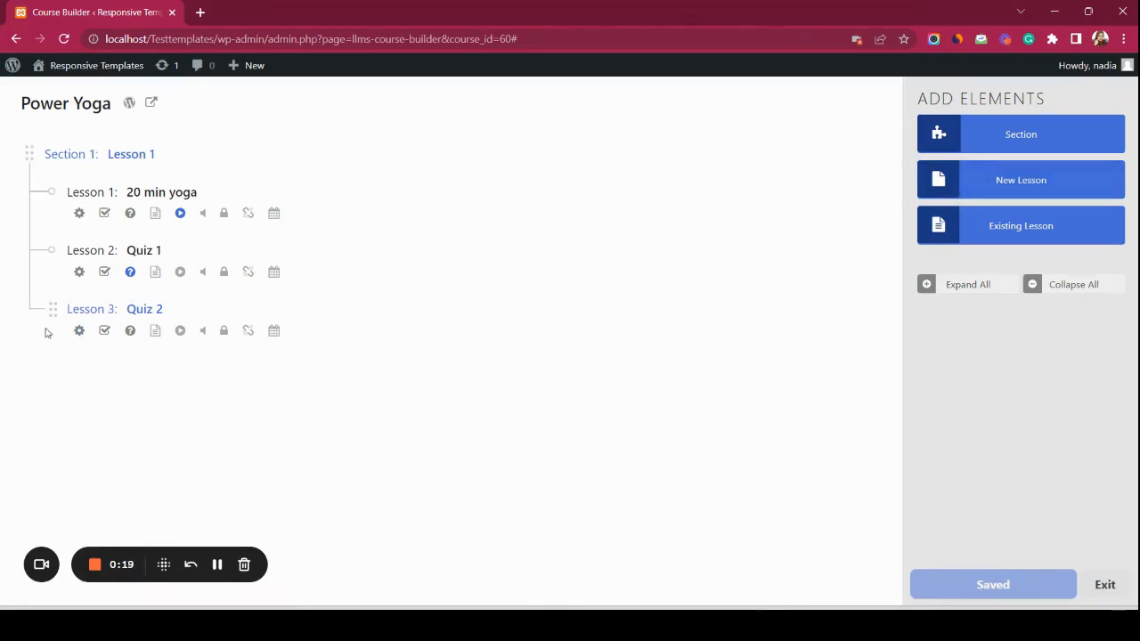
- Create a new quiz for the Quiz 2 lesson and add a Fill in the Blank question to it
{"action": "left_click", "coordinate": [79, 332]}
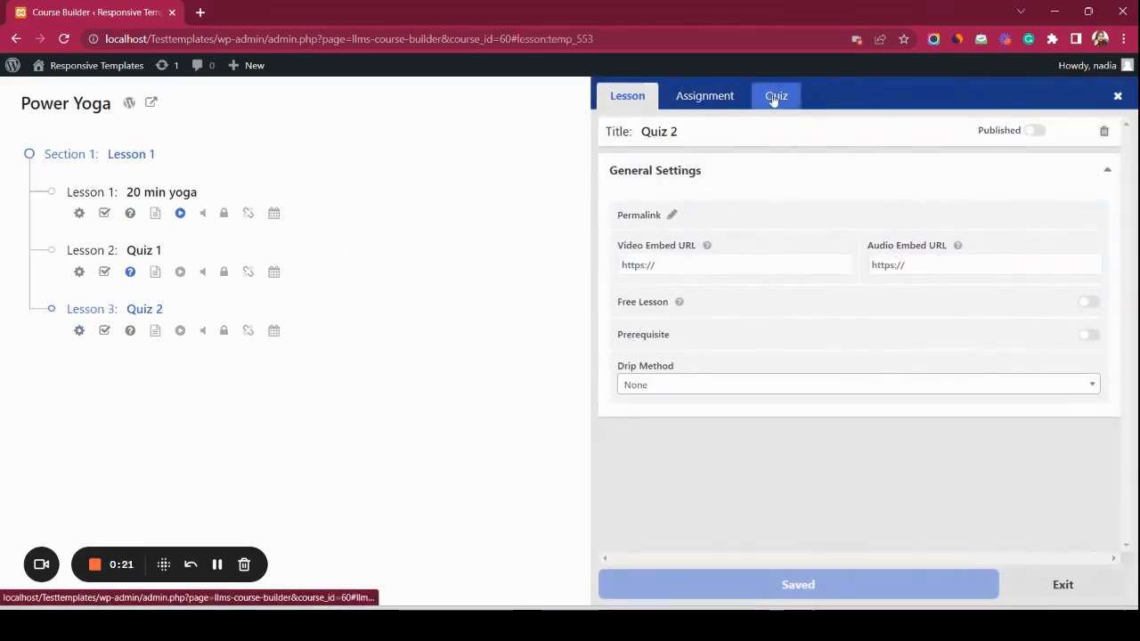
{"action": "left_click", "coordinate": [774, 100]}
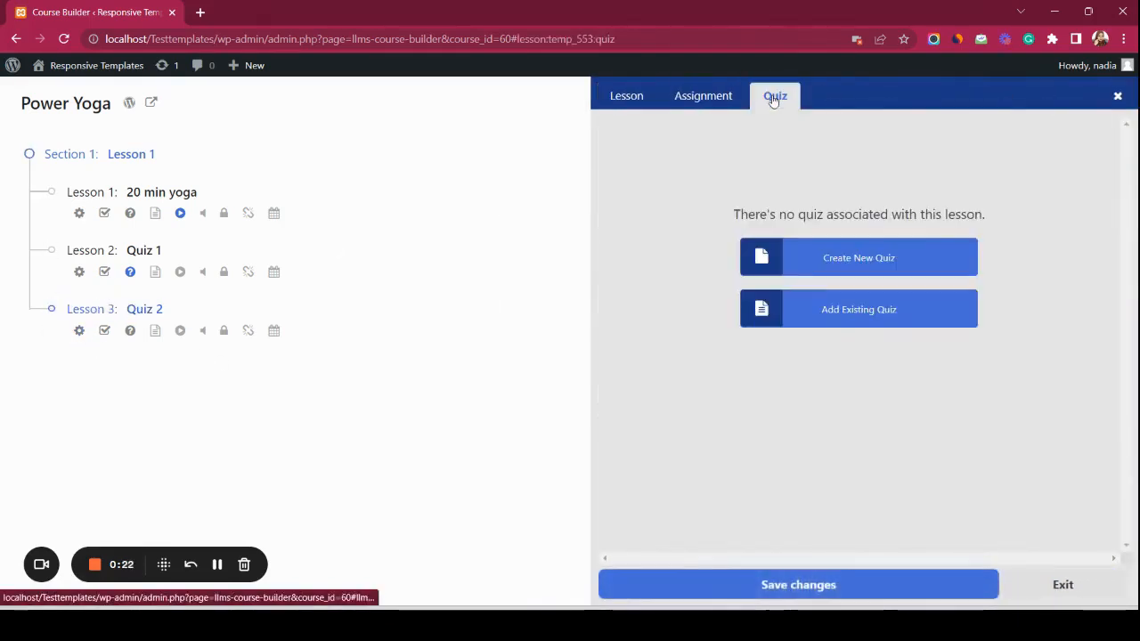
{"action": "left_click", "coordinate": [856, 267]}
{"action": "scroll", "coordinate": [778, 425], "scroll_direction": "down", "scroll_amount": 1}
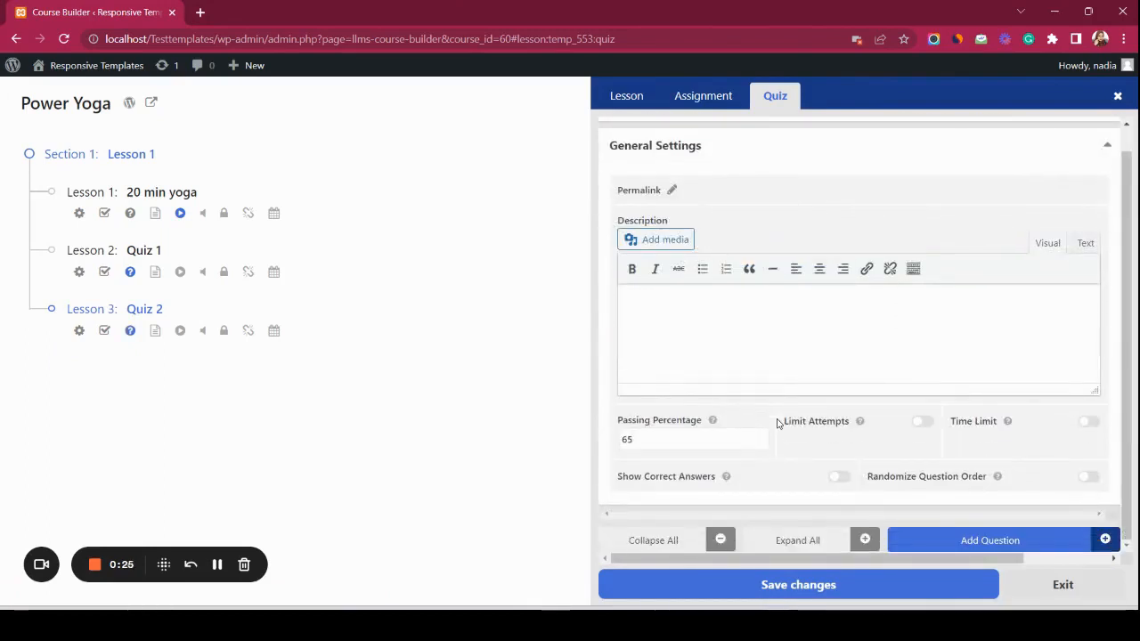
{"action": "left_click", "coordinate": [936, 534]}
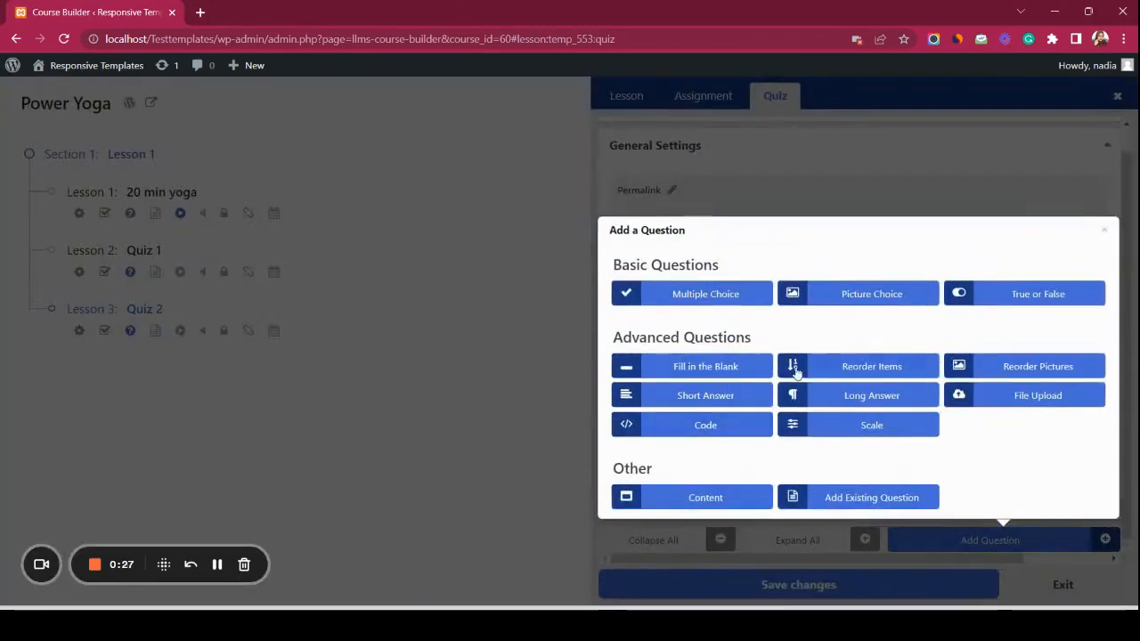
{"action": "left_click", "coordinate": [740, 366]}
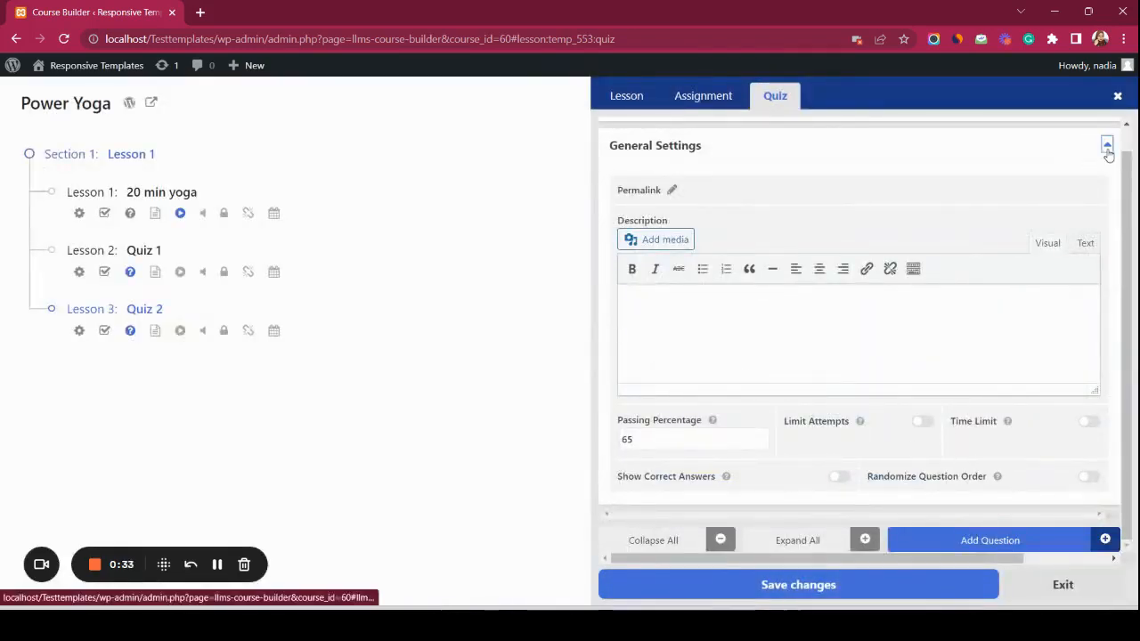
- Collapse the quiz's general settings and enter "Do you practice ?" as the question text, leaving a gap before the question mark
{"action": "left_click", "coordinate": [1108, 148]}
{"action": "left_click", "coordinate": [733, 215]}
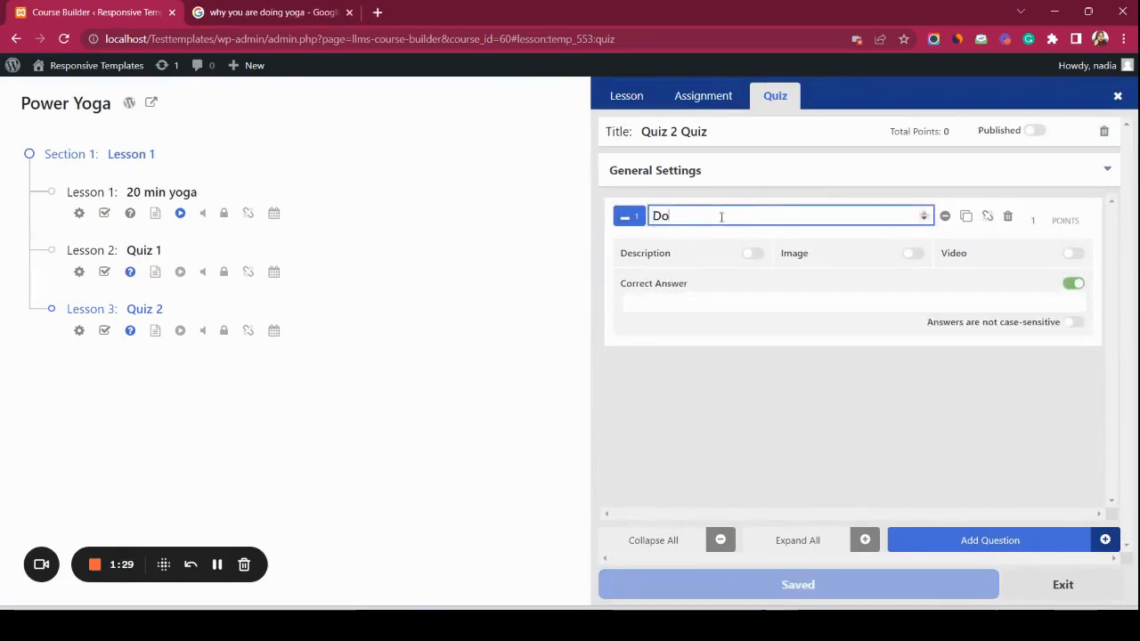
{"action": "type", "text": "you pr"}
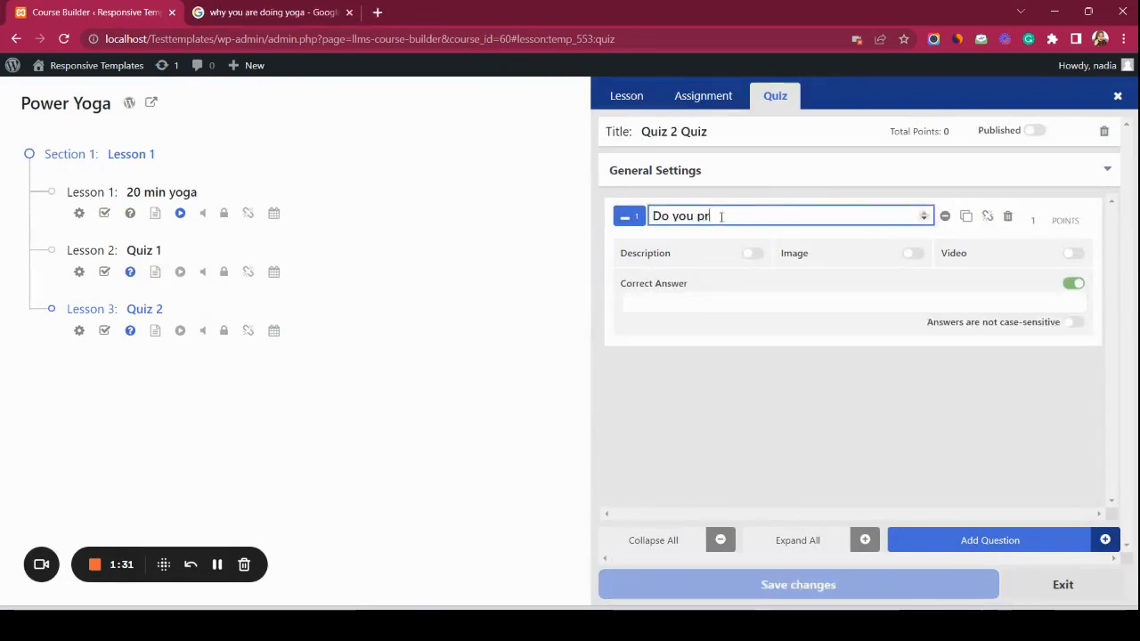
{"action": "type", "text": "ac"}
{"action": "type", "text": "tice     ?"}
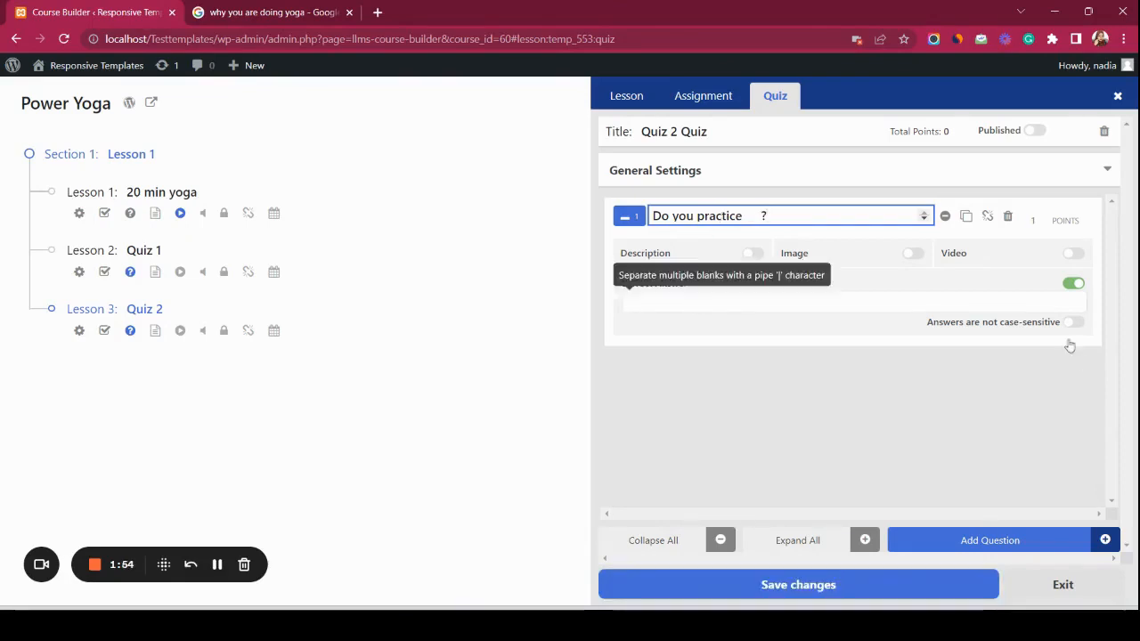
- Enter "Yoga" as the correct answer for the fill-in-the-blank question
{"action": "left_click", "coordinate": [796, 336]}
{"action": "left_click", "coordinate": [799, 301]}
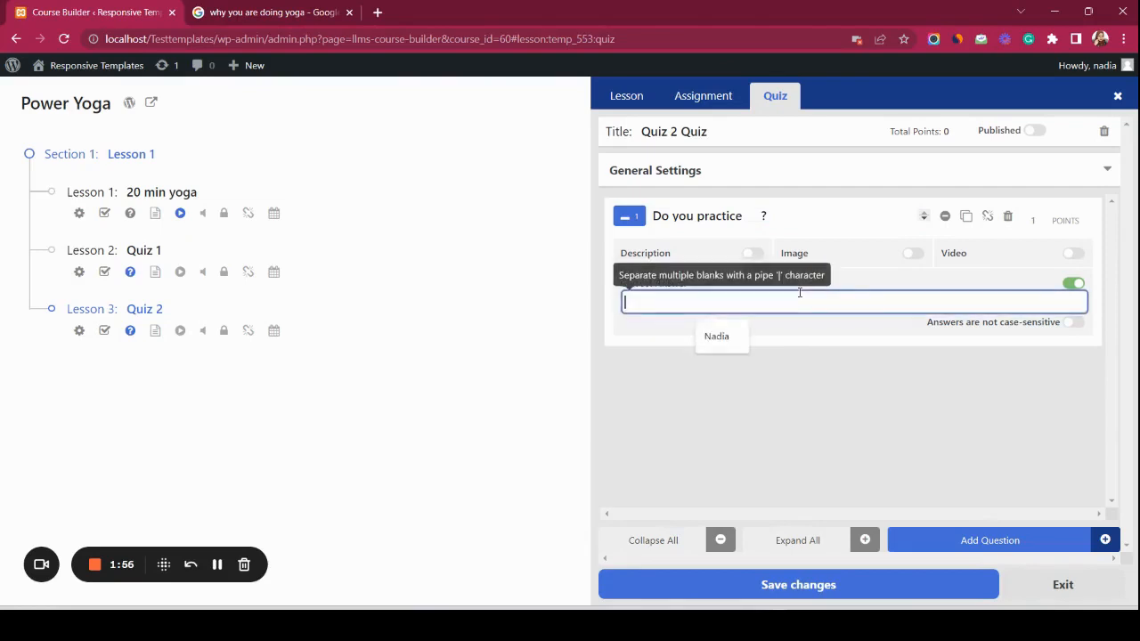
{"action": "type", "text": "Yoga"}
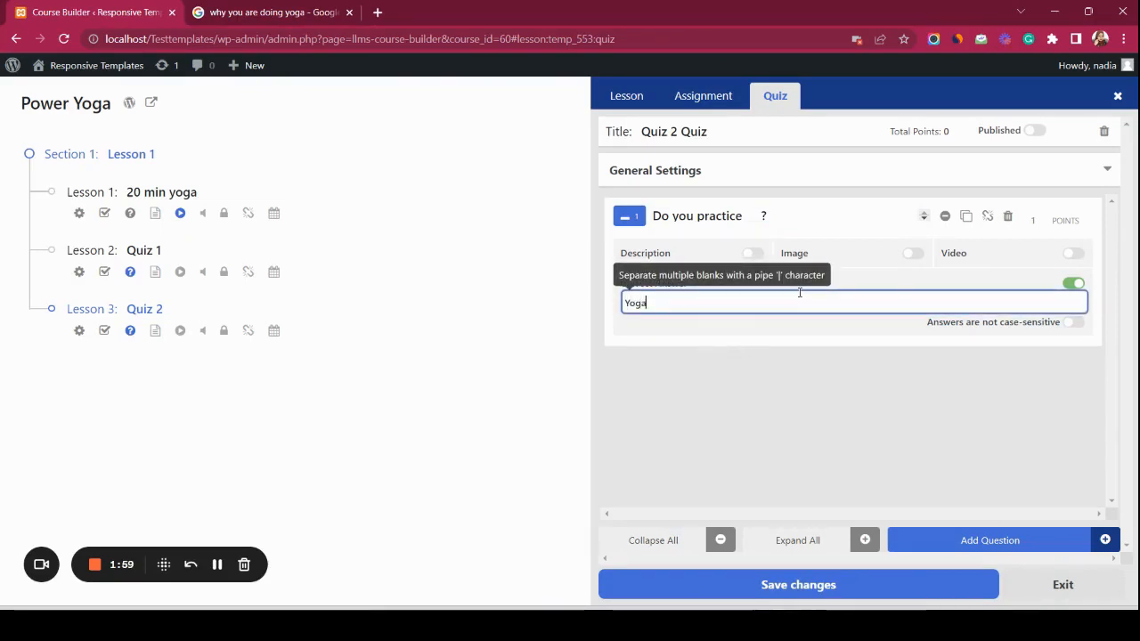
{"action": "left_click", "coordinate": [774, 448]}
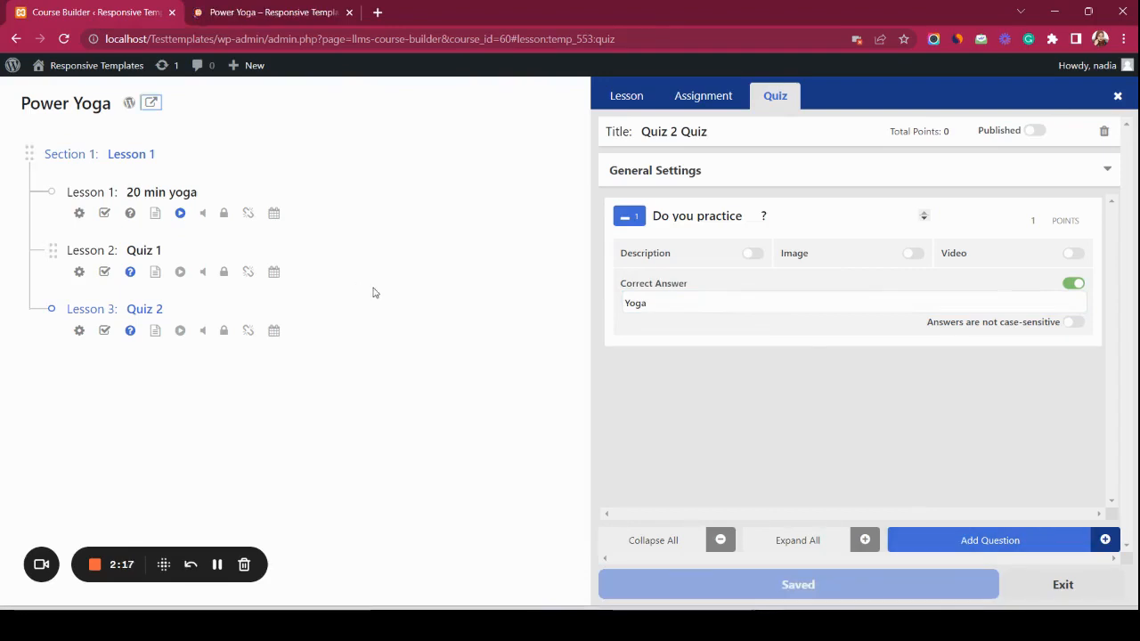
- Reload the Power Yoga course page on the live site and open its Quiz 1 lesson
{"action": "left_click", "coordinate": [221, 7]}
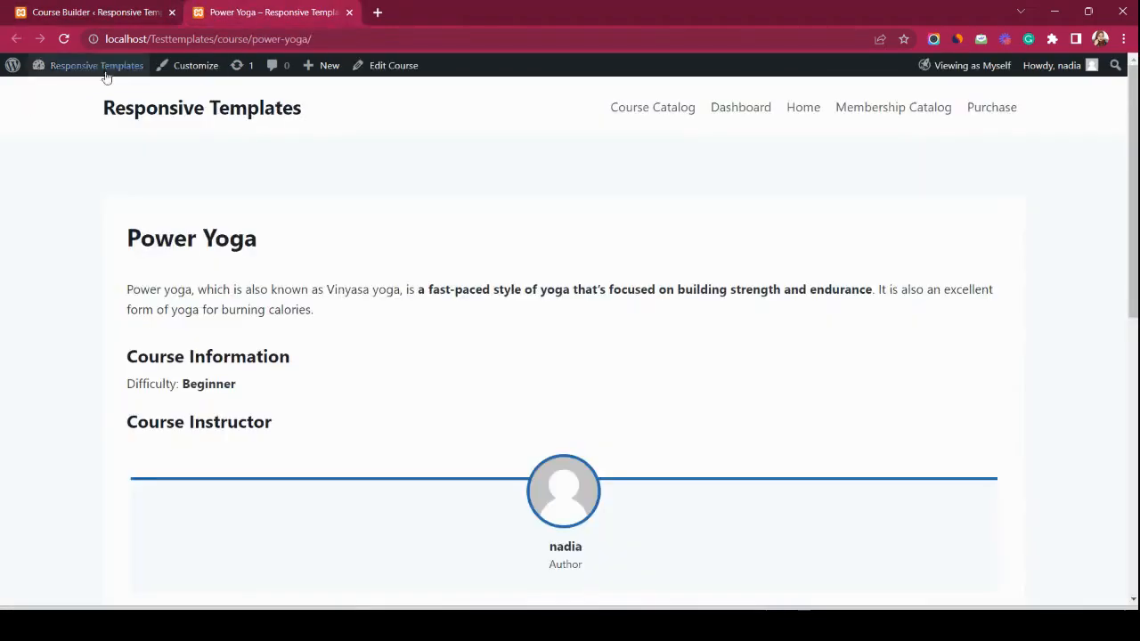
{"action": "left_click", "coordinate": [68, 39]}
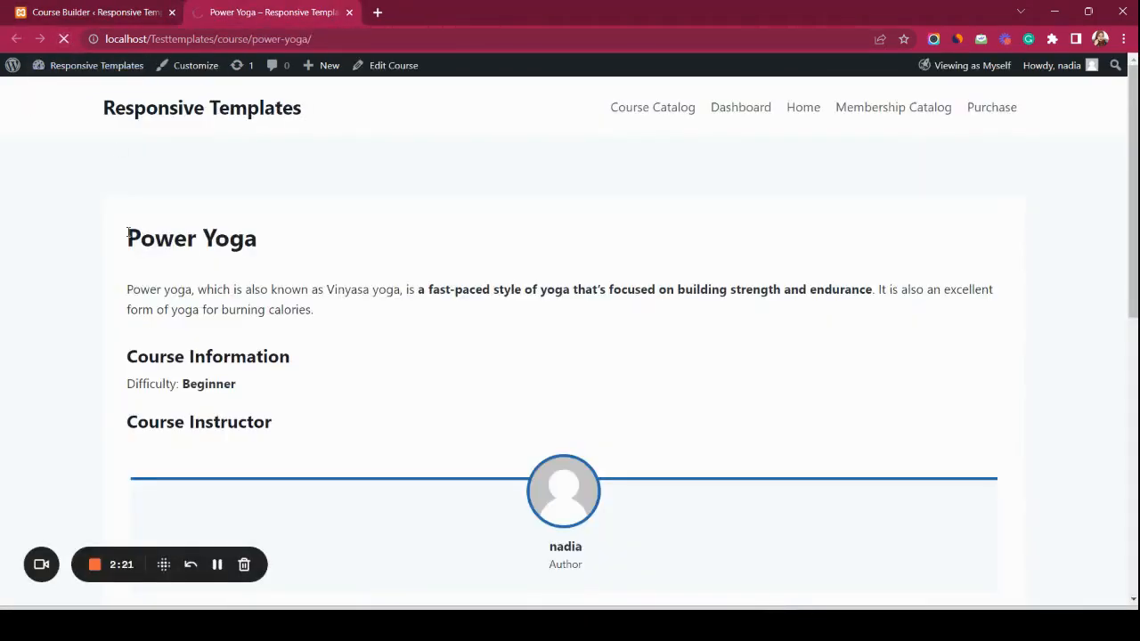
{"action": "scroll", "coordinate": [128, 231], "scroll_direction": "down", "scroll_amount": 7}
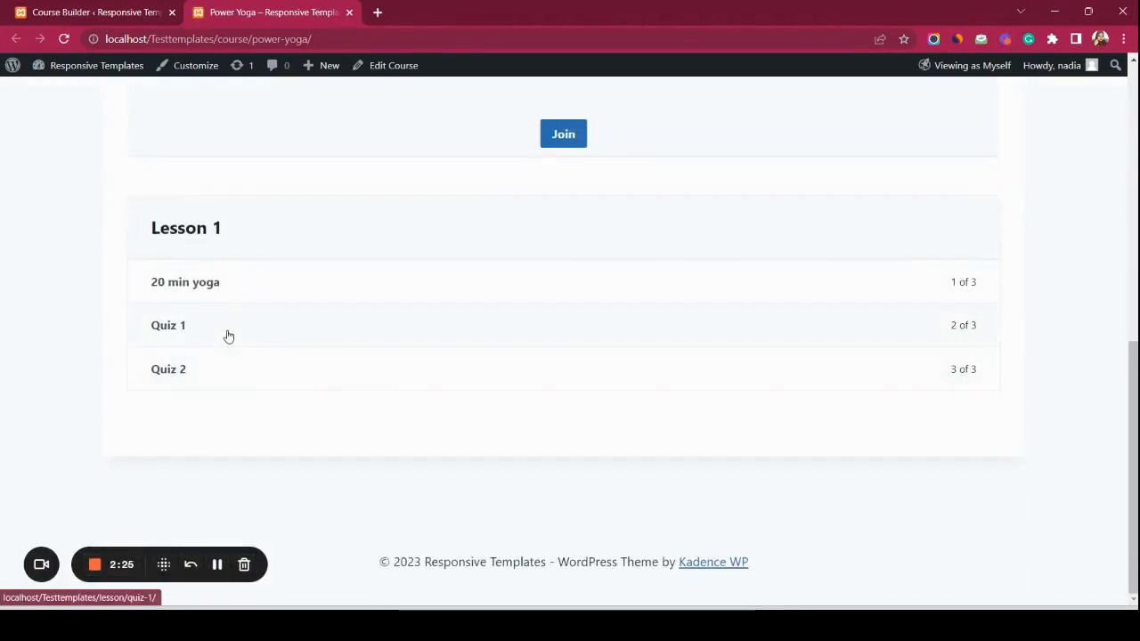
{"action": "left_click", "coordinate": [228, 336]}
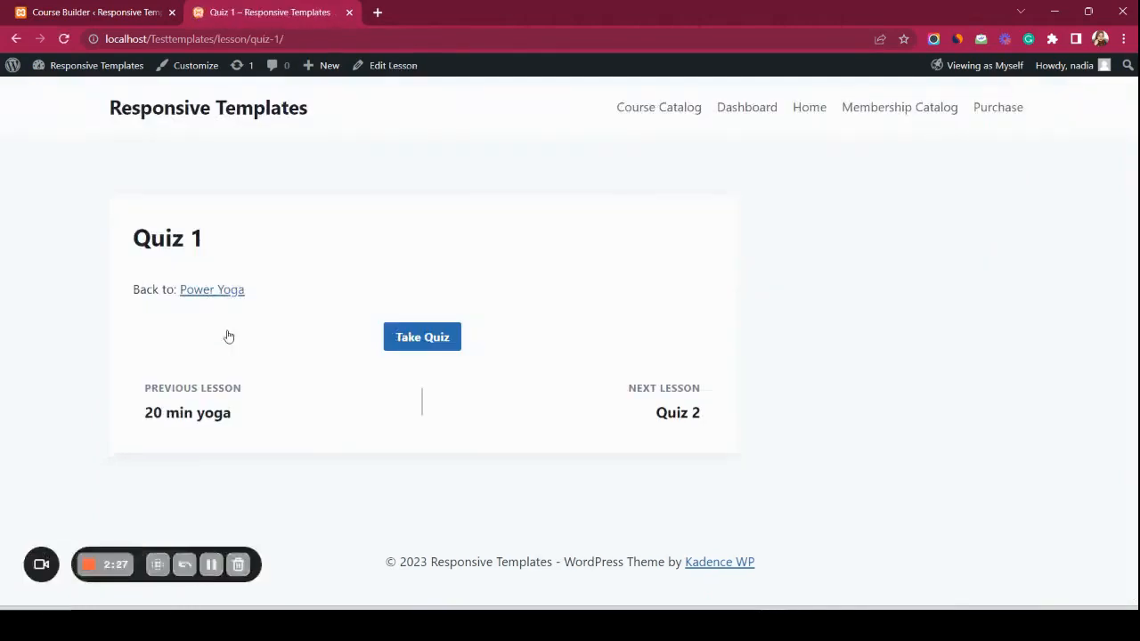
- Open the quiz attached to the Quiz 1 lesson and start an attempt
{"action": "left_click", "coordinate": [434, 338]}
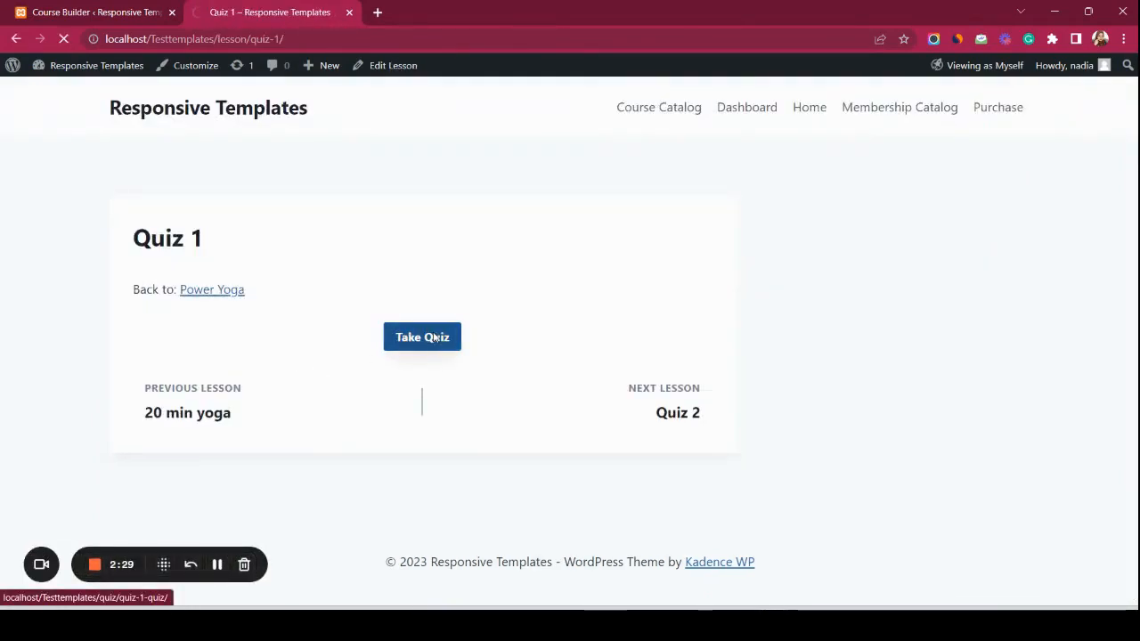
{"action": "scroll", "coordinate": [501, 259], "scroll_direction": "down", "scroll_amount": 2}
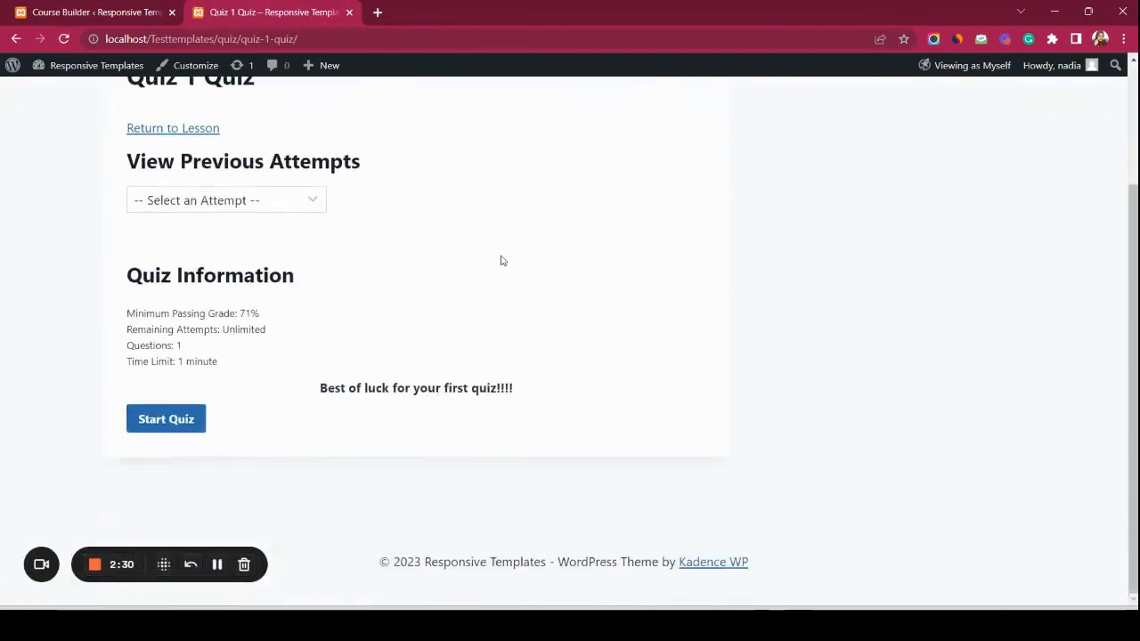
{"action": "left_click", "coordinate": [185, 426]}
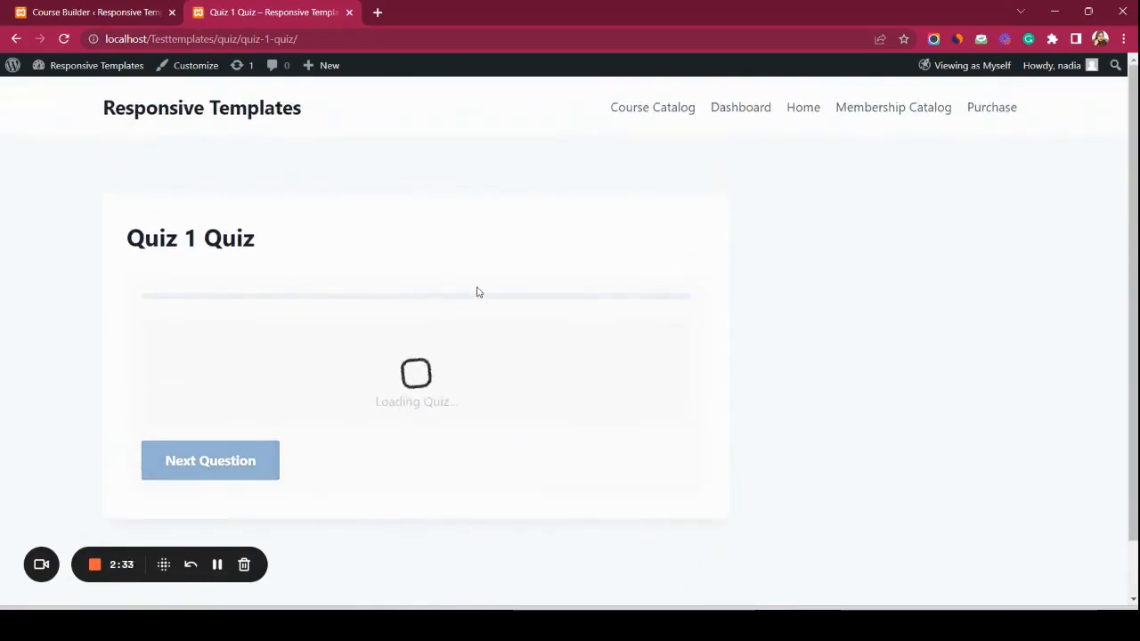
- Answer the "What is this?" question with "A Yoga Mat?", complete the quiz and review its results page
{"action": "scroll", "coordinate": [427, 380], "scroll_direction": "down", "scroll_amount": 1}
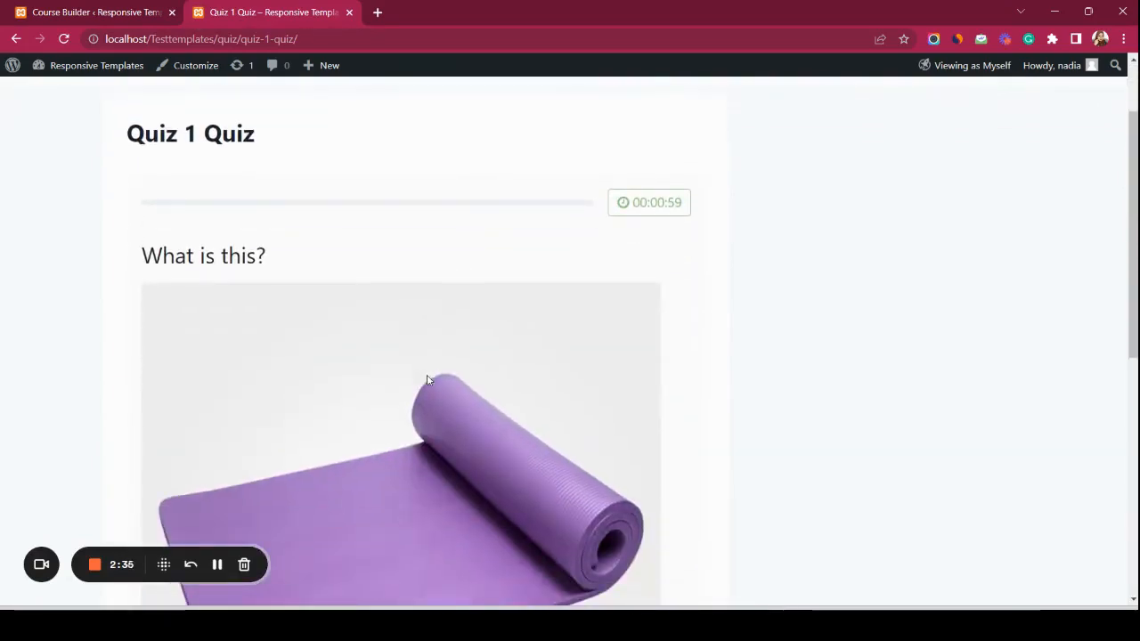
{"action": "scroll", "coordinate": [427, 380], "scroll_direction": "down", "scroll_amount": 4}
{"action": "scroll", "coordinate": [427, 381], "scroll_direction": "down", "scroll_amount": 2}
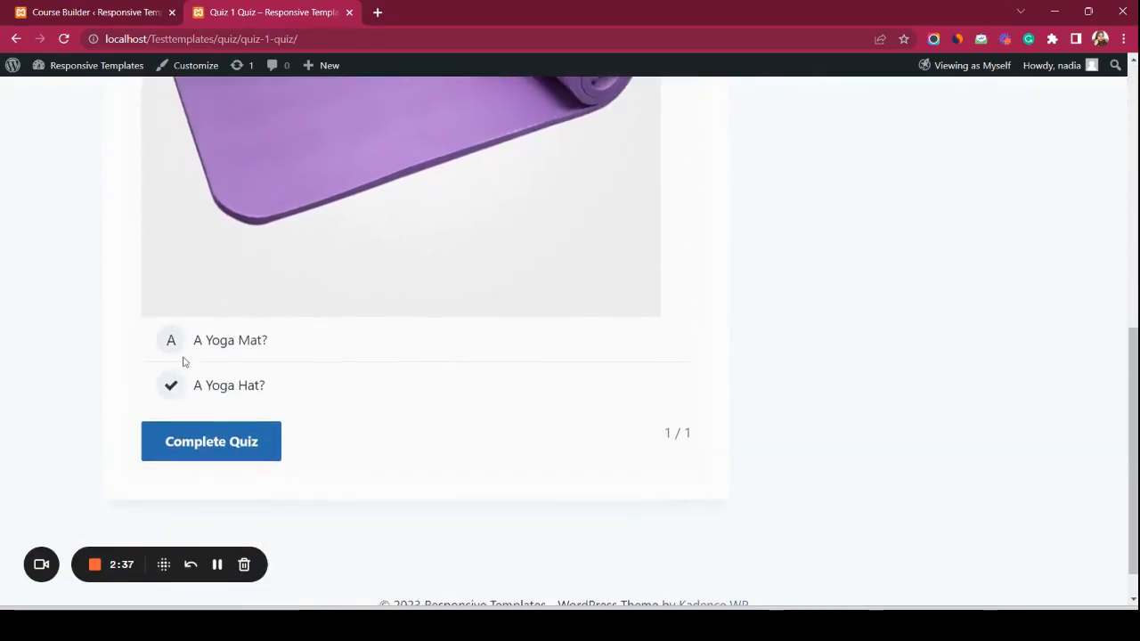
{"action": "left_click", "coordinate": [172, 341]}
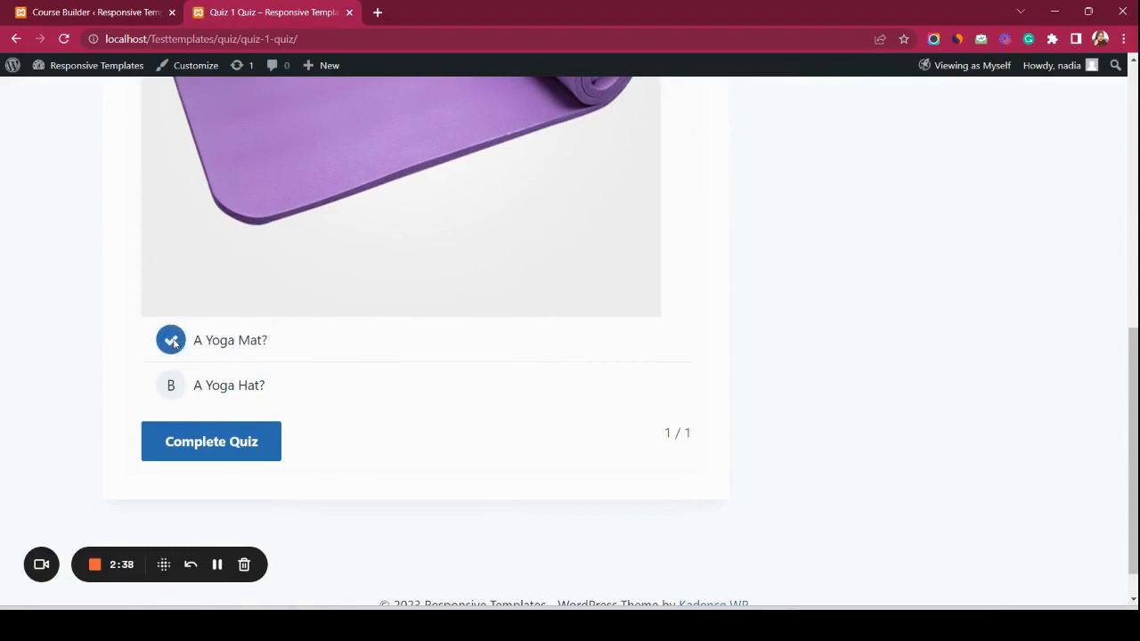
{"action": "left_click", "coordinate": [243, 440]}
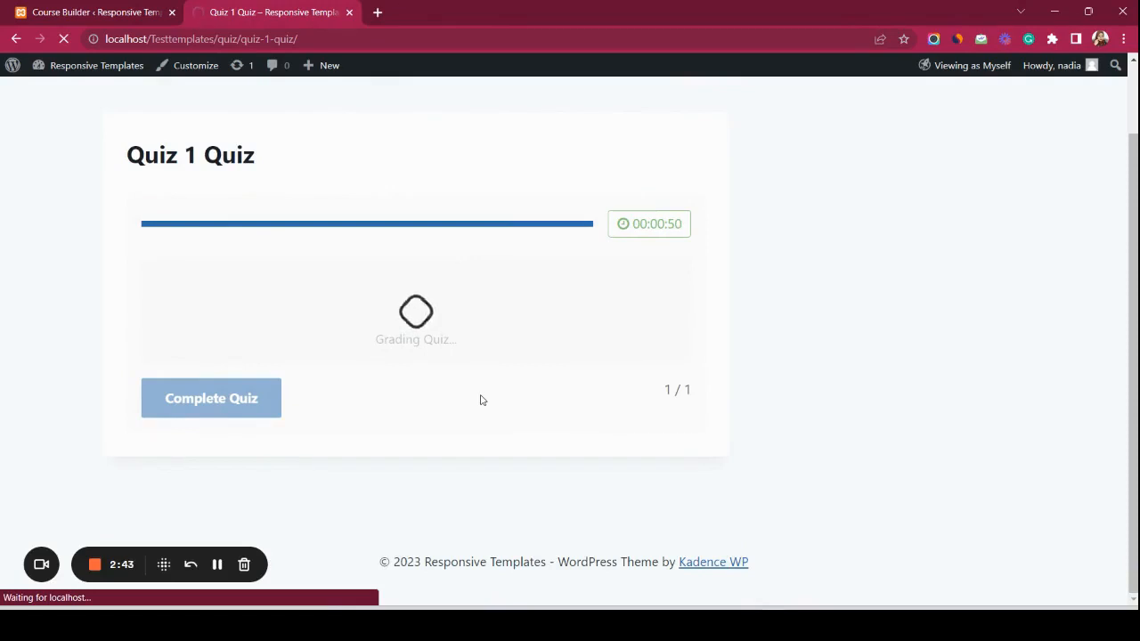
{"action": "scroll", "coordinate": [482, 400], "scroll_direction": "down", "scroll_amount": 1}
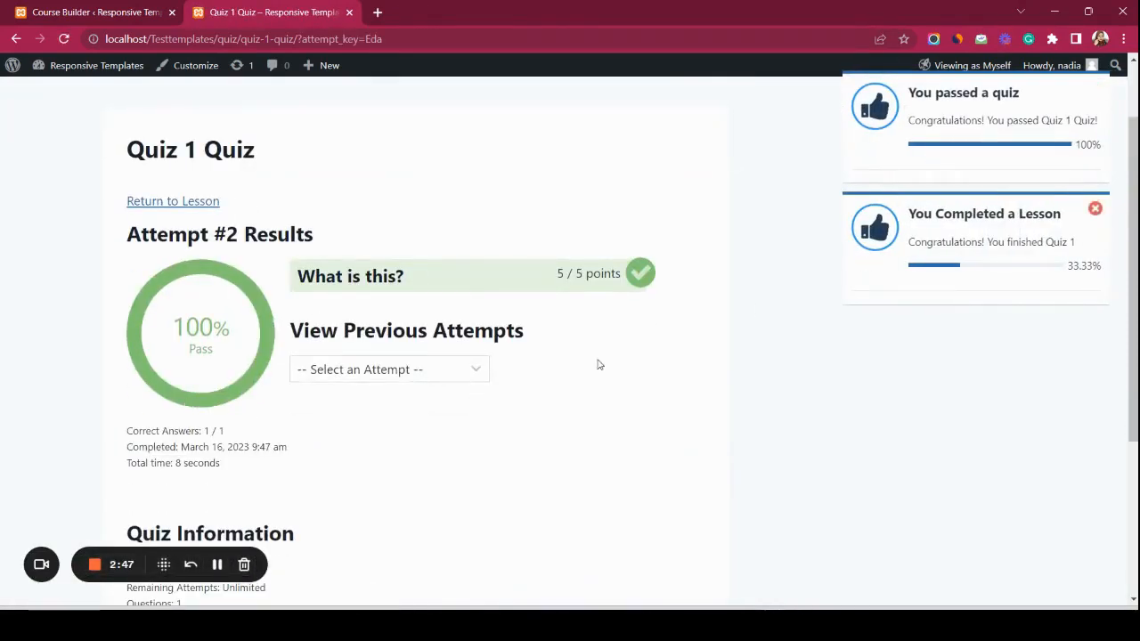
{"action": "scroll", "coordinate": [484, 387], "scroll_direction": "down", "scroll_amount": 3}
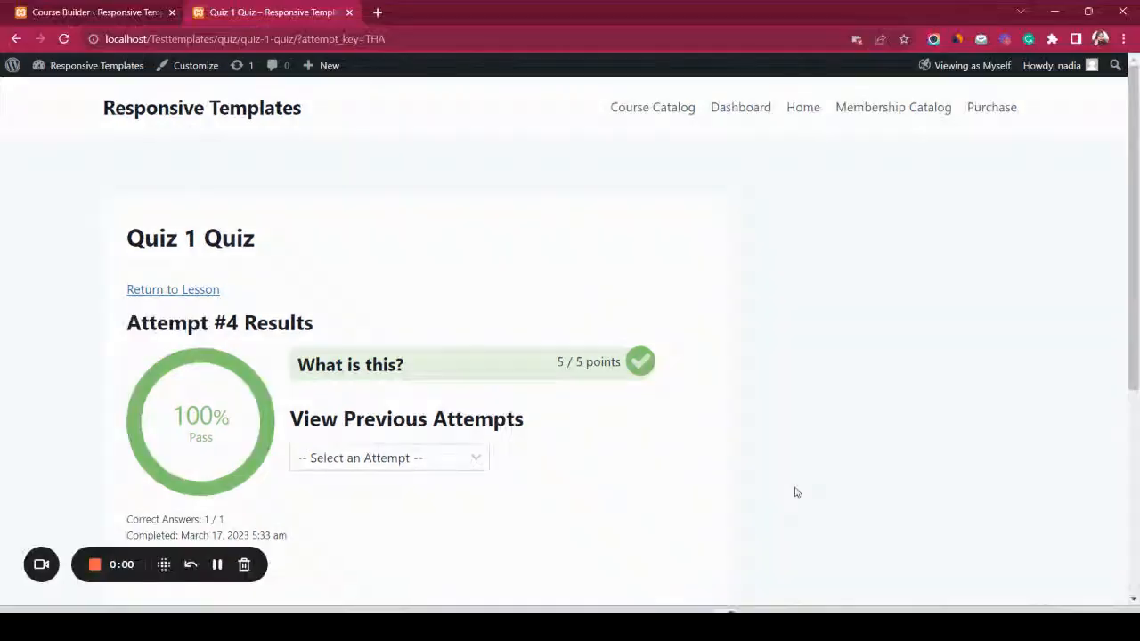
- Return to the Course Builder and leave it for the WordPress dashboard
{"action": "left_click", "coordinate": [116, 13]}
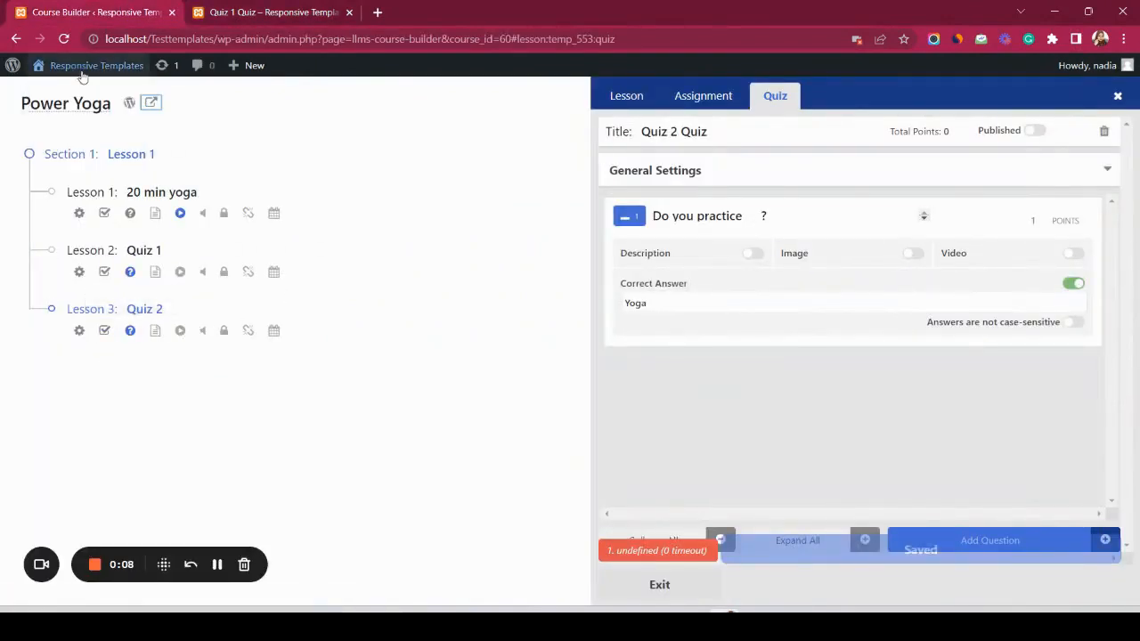
{"action": "mouse_move", "coordinate": [85, 66]}
{"action": "left_click", "coordinate": [61, 110]}
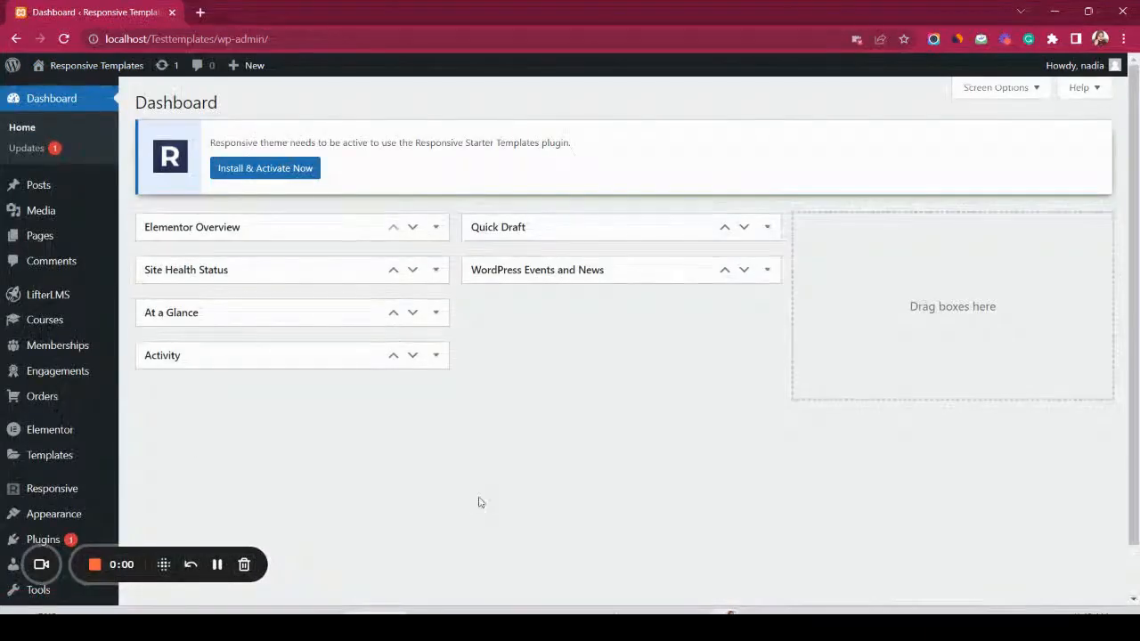
- Create a new LifterLMS membership titled "14 days Yoga challenge"
{"action": "mouse_move", "coordinate": [55, 346]}
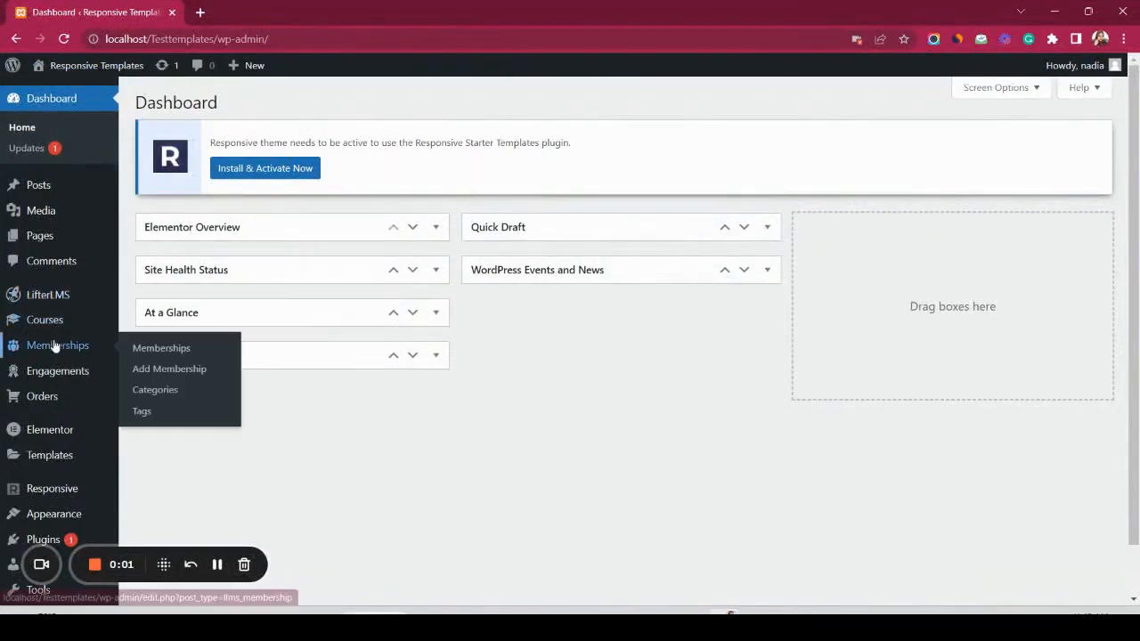
{"action": "left_click", "coordinate": [155, 369]}
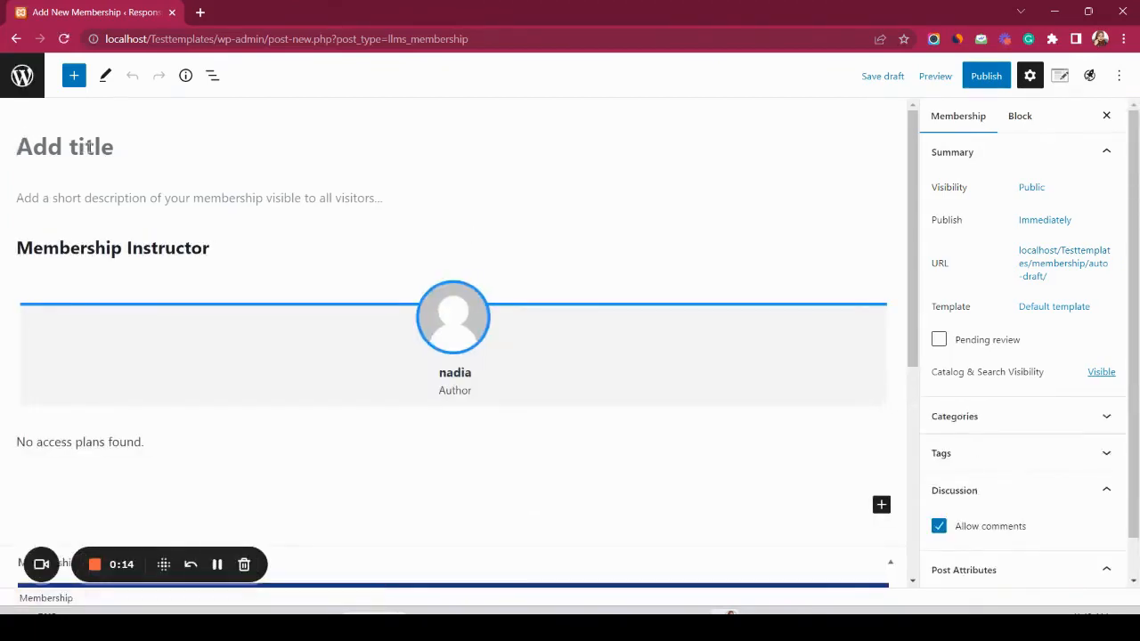
{"action": "type", "text": "!4 days Yoga challenge"}
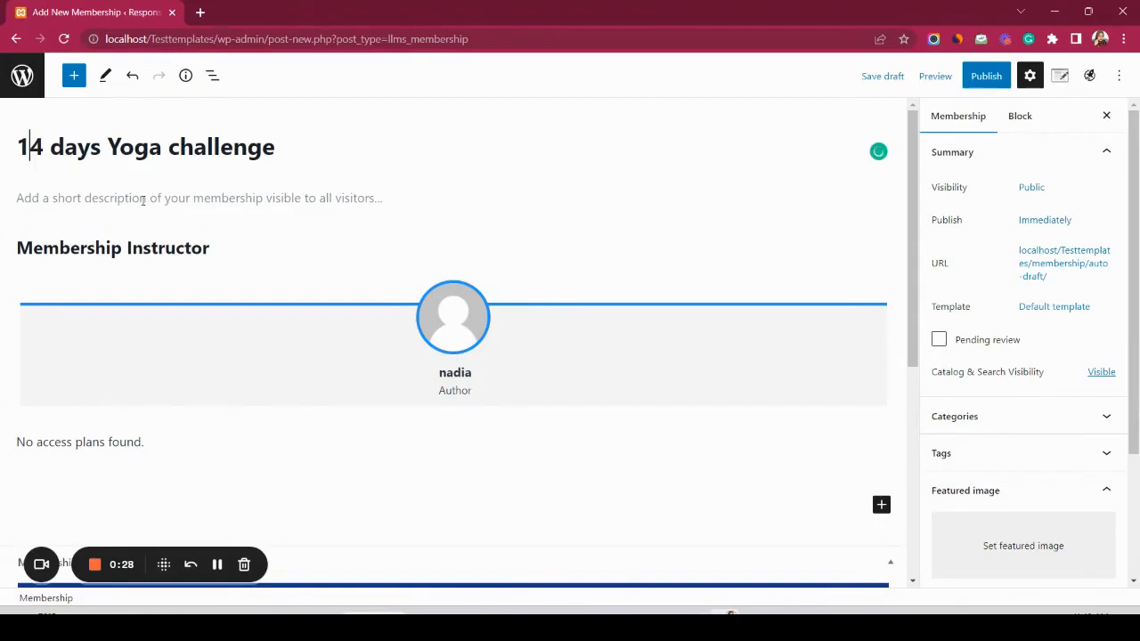
- Write the membership's short description, beginning "Beginners always welcome! Try our Free Taster Classes and highly rated Introduction Course."
{"action": "left_click", "coordinate": [142, 200]}
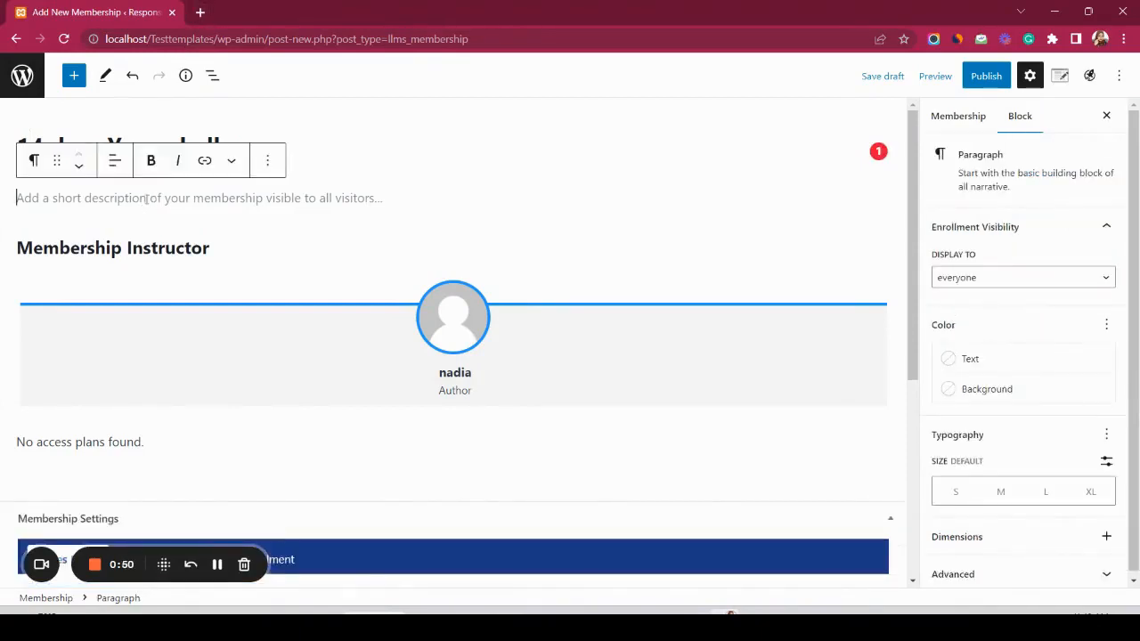
{"action": "type", "text": "Beginners always welcome! Try our Free Taster Classes and highly rated Introduction Course. Daily classses for all levels with specialised classes for Pregnancy, 60+, Remedial, Term-time classes. Experienced Teachers."}
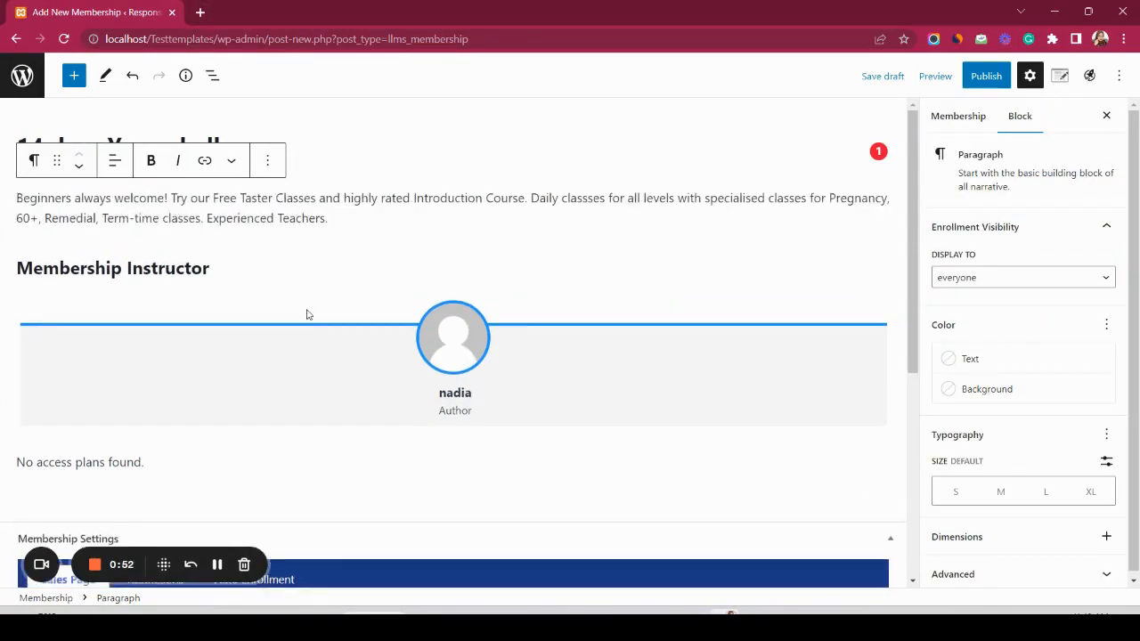
- Add an access plan titled "Lifetime" to the membership, with plan SKU 011 and enroll text "Buy"
{"action": "scroll", "coordinate": [307, 314], "scroll_direction": "down", "scroll_amount": 4}
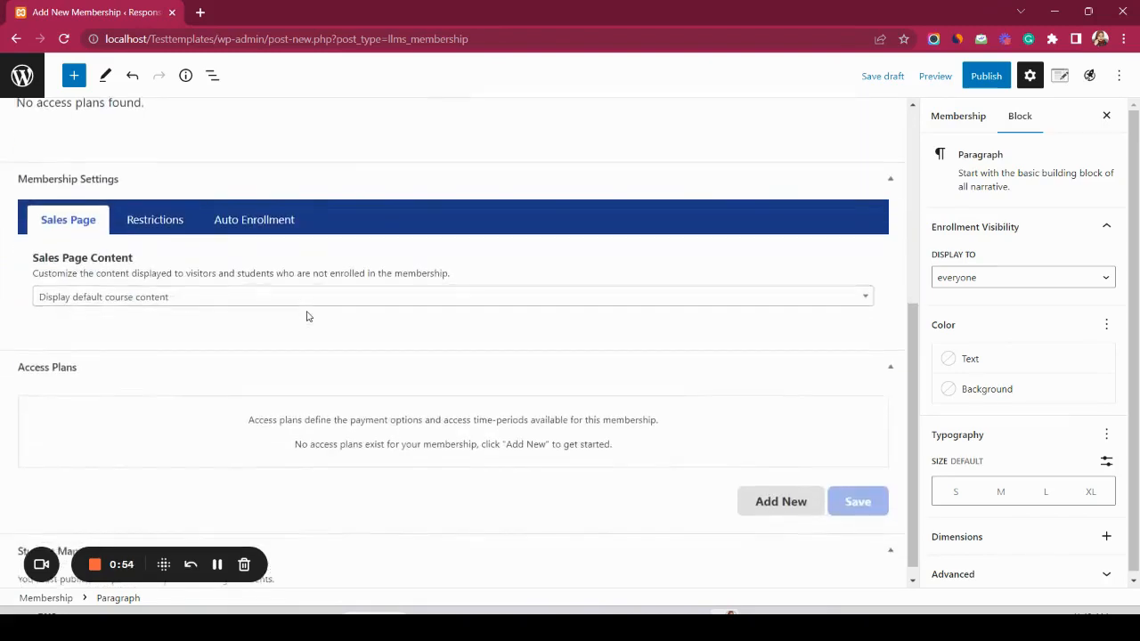
{"action": "scroll", "coordinate": [307, 316], "scroll_direction": "down", "scroll_amount": 1}
{"action": "left_click", "coordinate": [762, 487]}
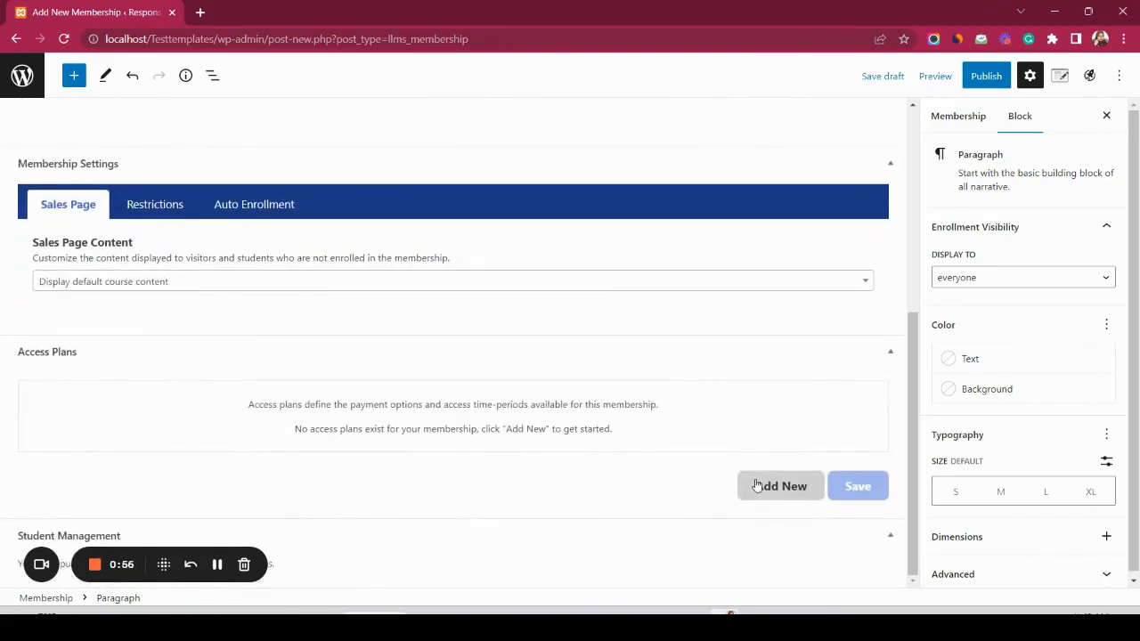
{"action": "scroll", "coordinate": [297, 393], "scroll_direction": "down", "scroll_amount": 1}
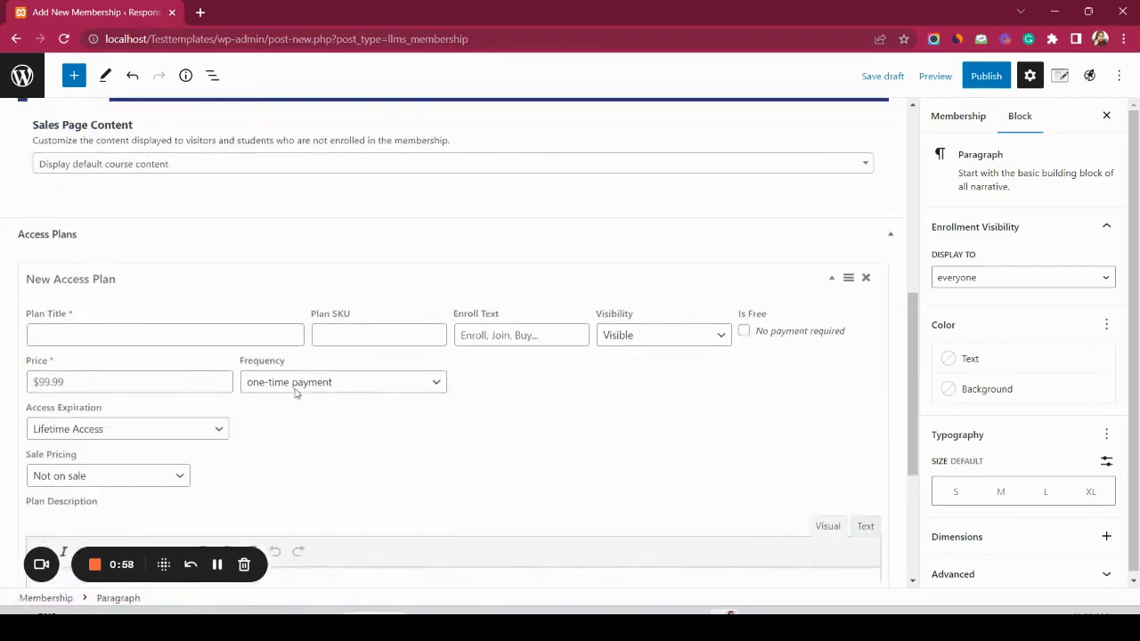
{"action": "left_click", "coordinate": [220, 336]}
{"action": "type", "text": "Lifetime"}
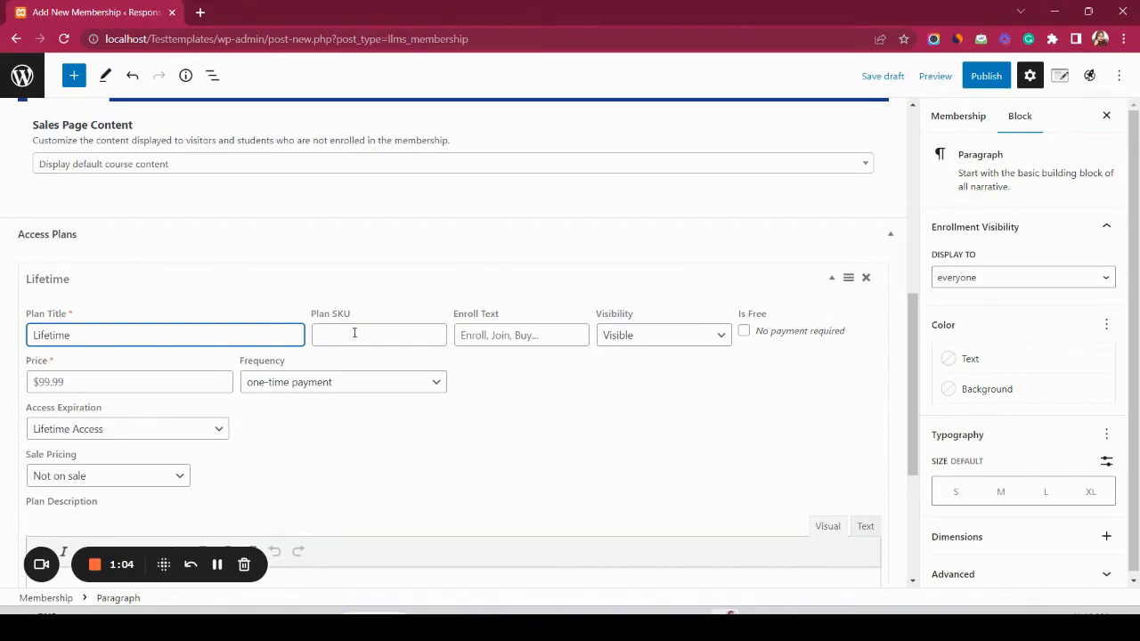
{"action": "left_click", "coordinate": [356, 333]}
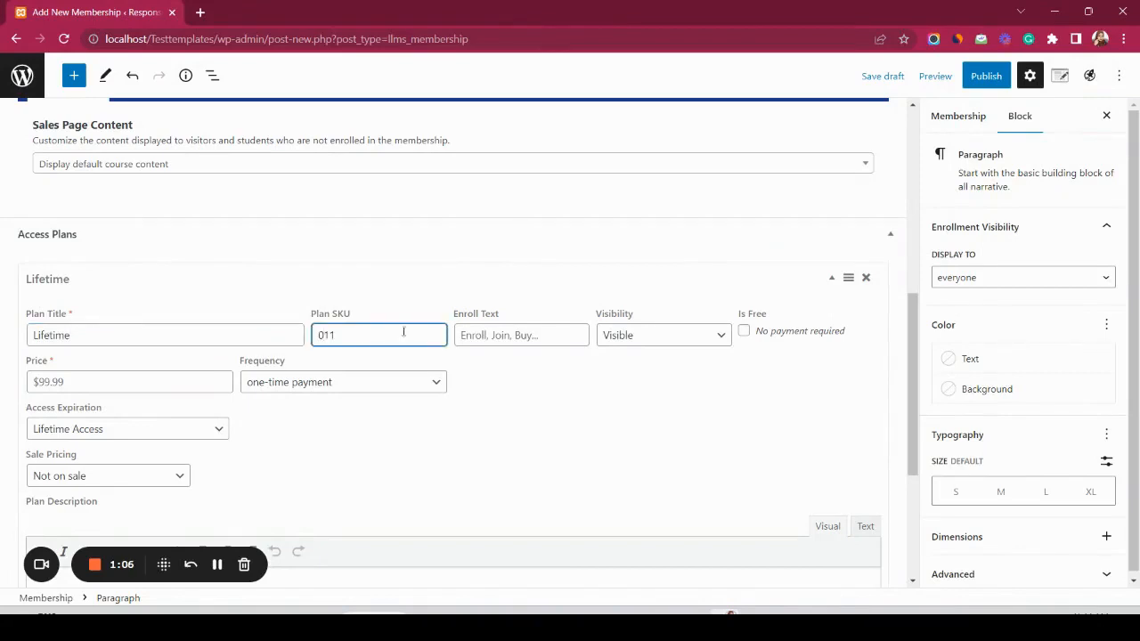
{"action": "left_click", "coordinate": [485, 335]}
{"action": "type", "text": "Buy"}
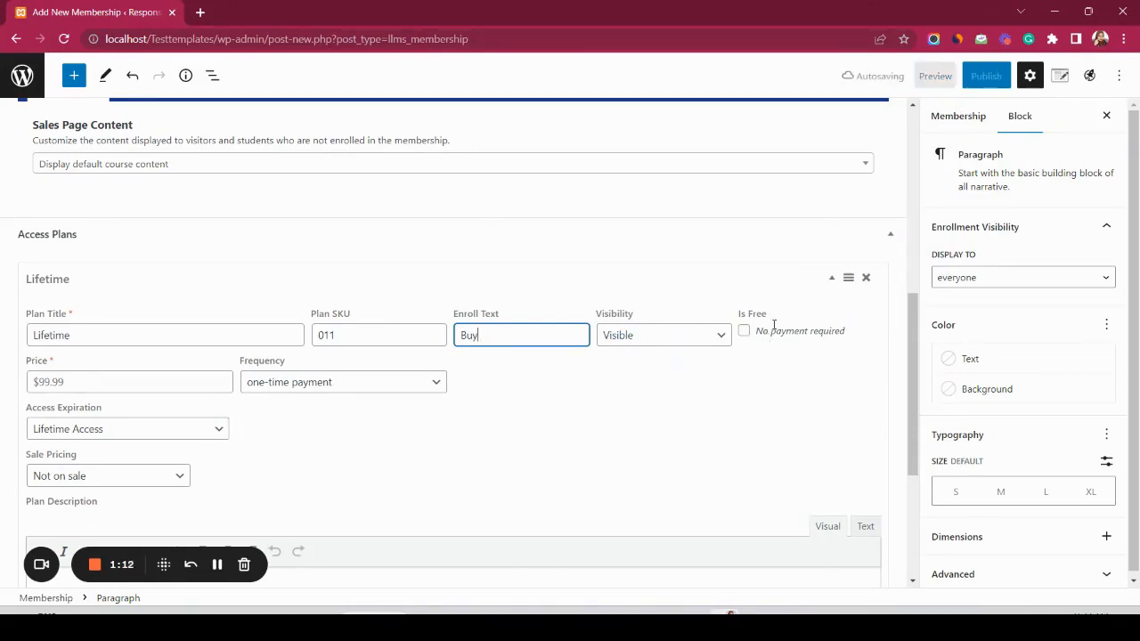
- Price the Lifetime plan at 200, charged every month, and leave its plan length as "for all time"
{"action": "left_click", "coordinate": [89, 386]}
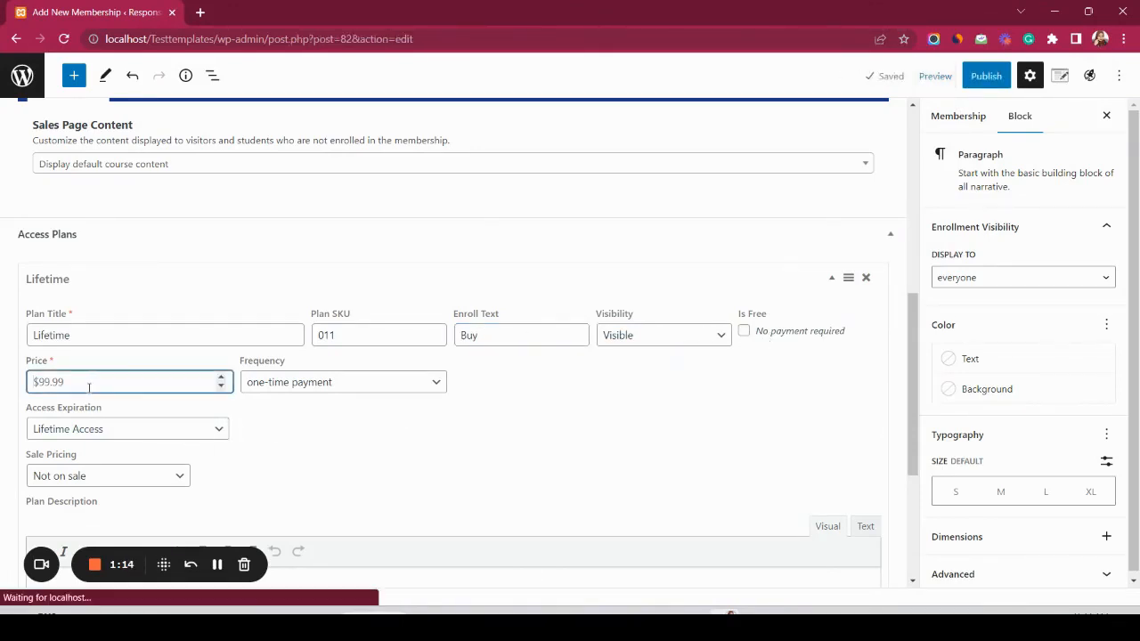
{"action": "type", "text": "200"}
{"action": "left_click", "coordinate": [303, 383]}
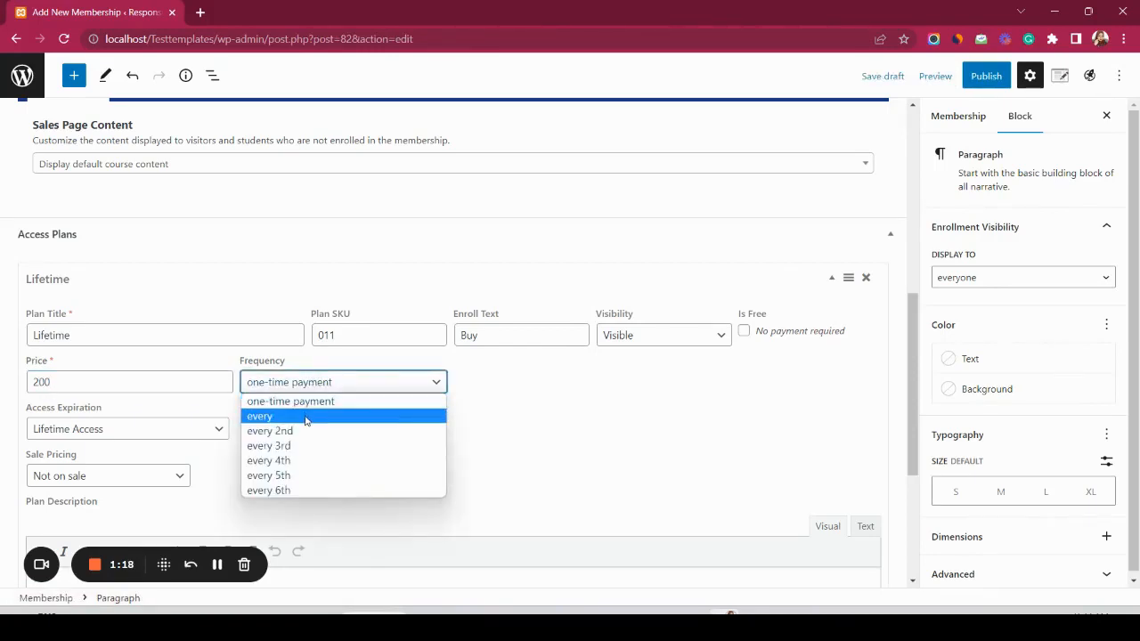
{"action": "left_click", "coordinate": [305, 417]}
{"action": "left_click", "coordinate": [479, 384]}
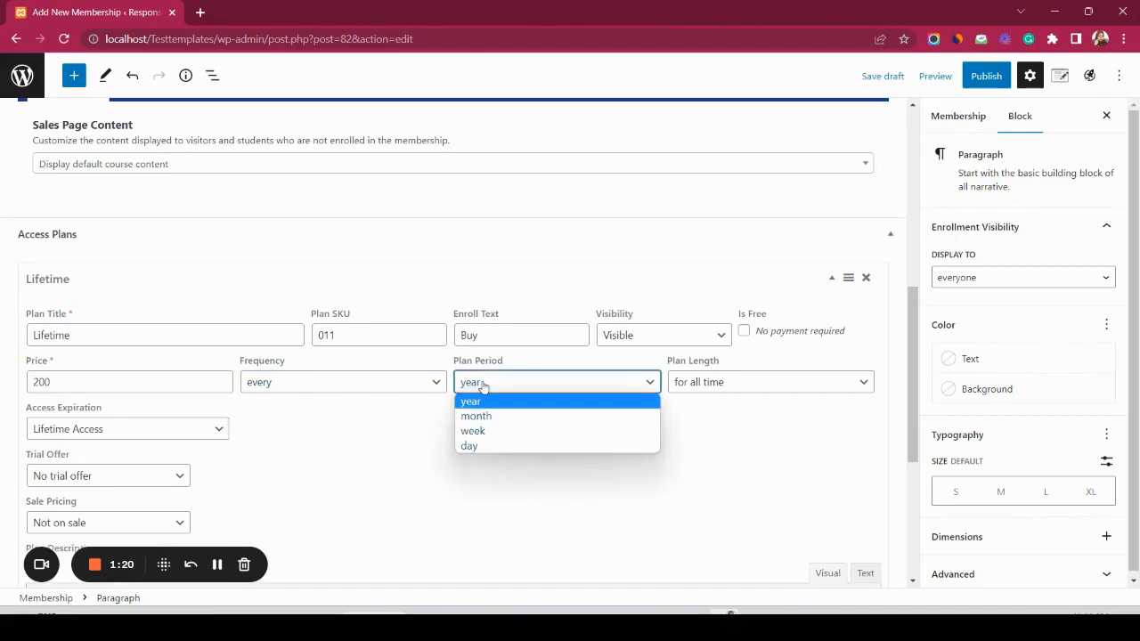
{"action": "left_click", "coordinate": [489, 417]}
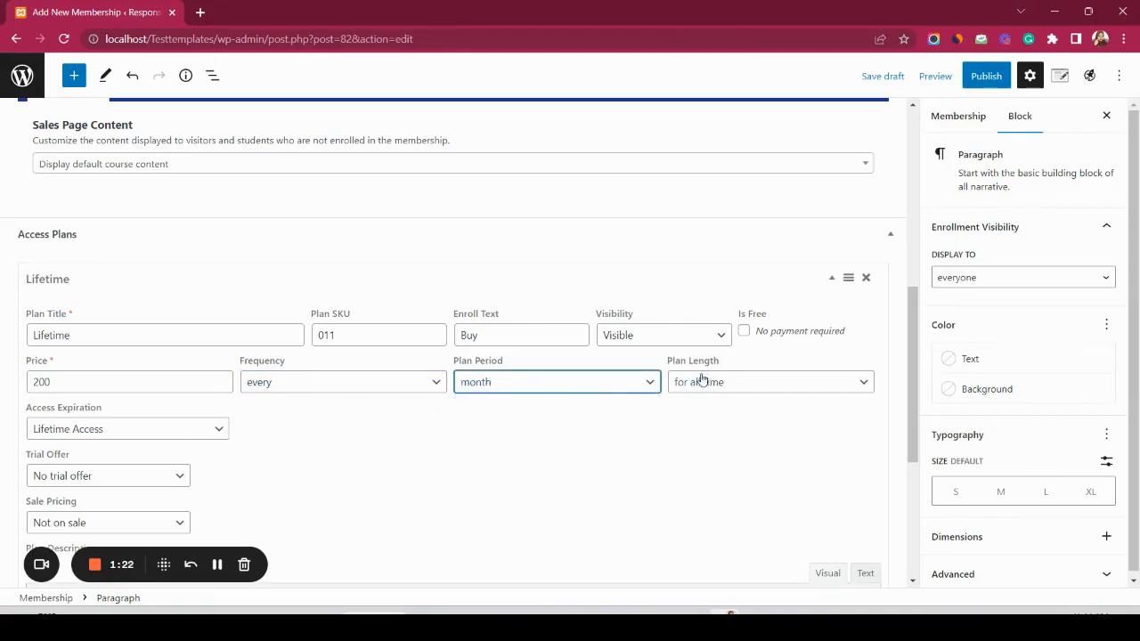
{"action": "left_click", "coordinate": [686, 398]}
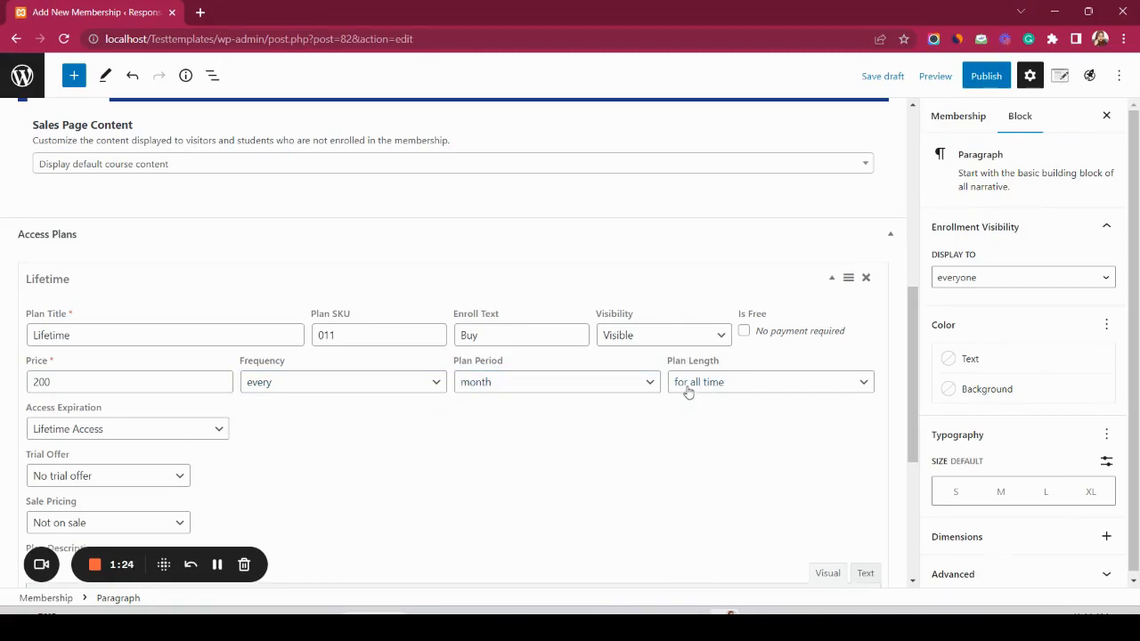
{"action": "left_click", "coordinate": [688, 389]}
{"action": "left_click", "coordinate": [688, 389]}
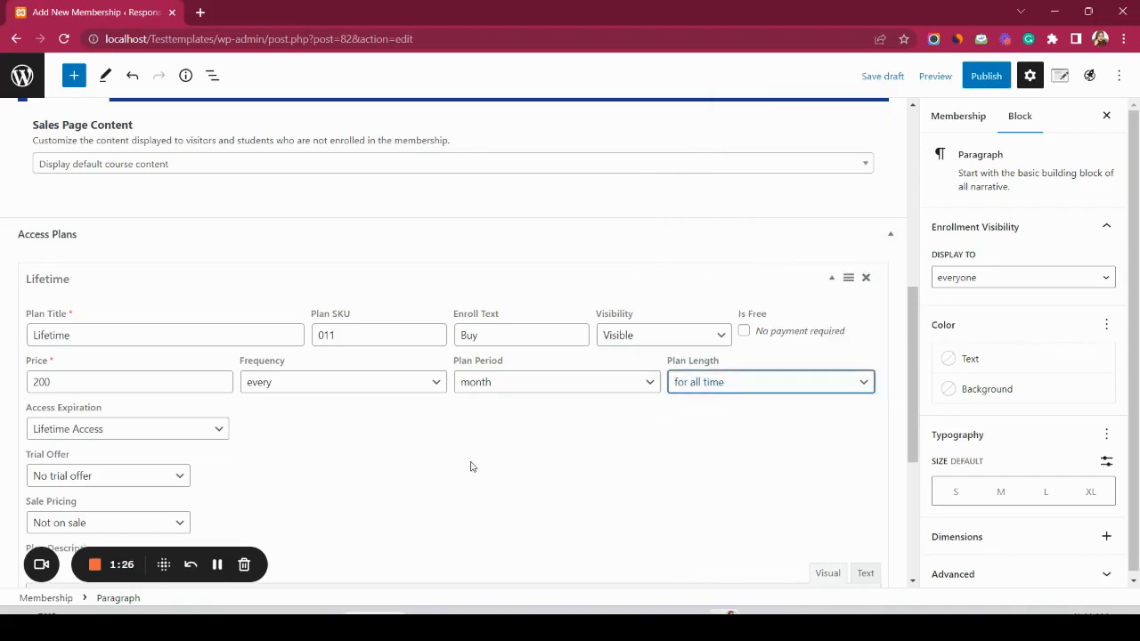
{"action": "scroll", "coordinate": [472, 465], "scroll_direction": "down", "scroll_amount": 1}
{"action": "left_click", "coordinate": [715, 277]}
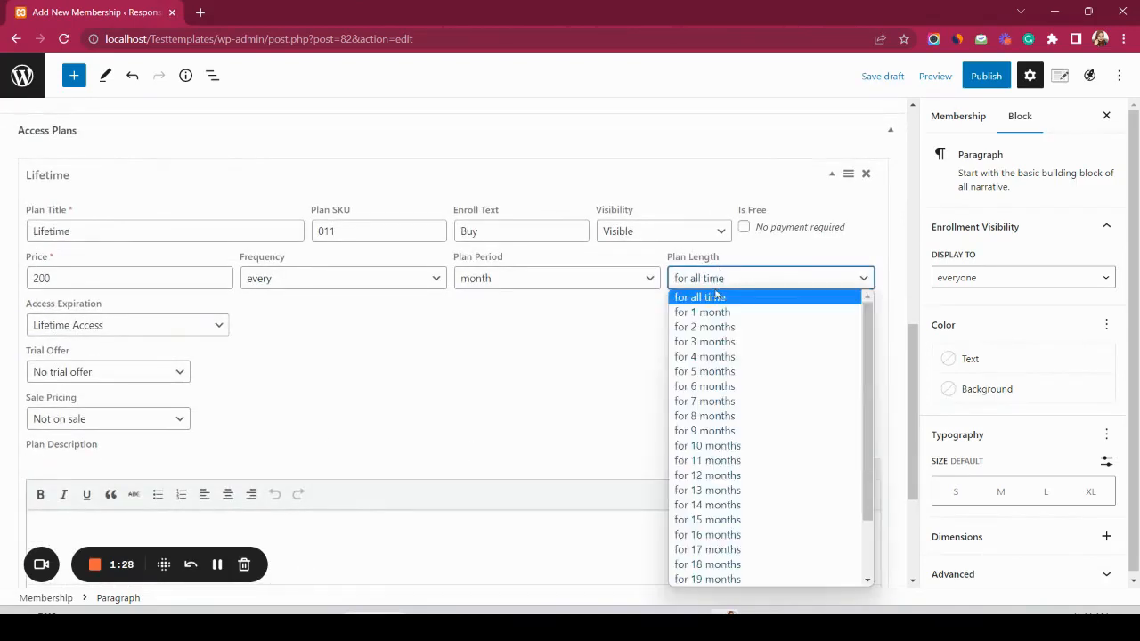
{"action": "left_click", "coordinate": [573, 333]}
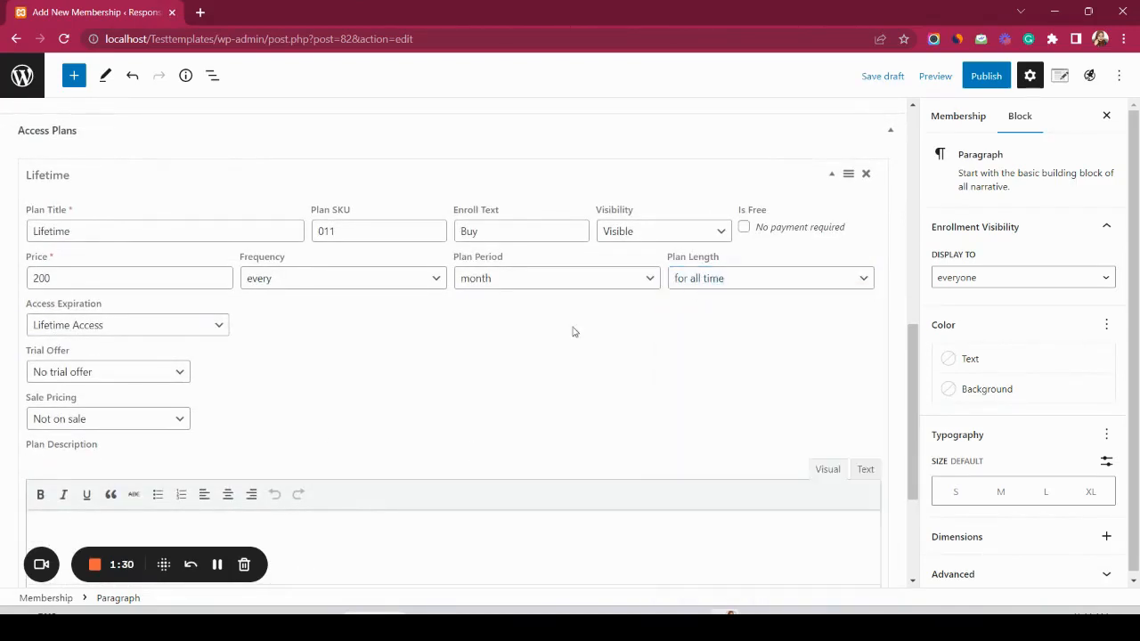
- Set the Lifetime plan's access to expire on 04/21/2023
{"action": "left_click", "coordinate": [114, 331]}
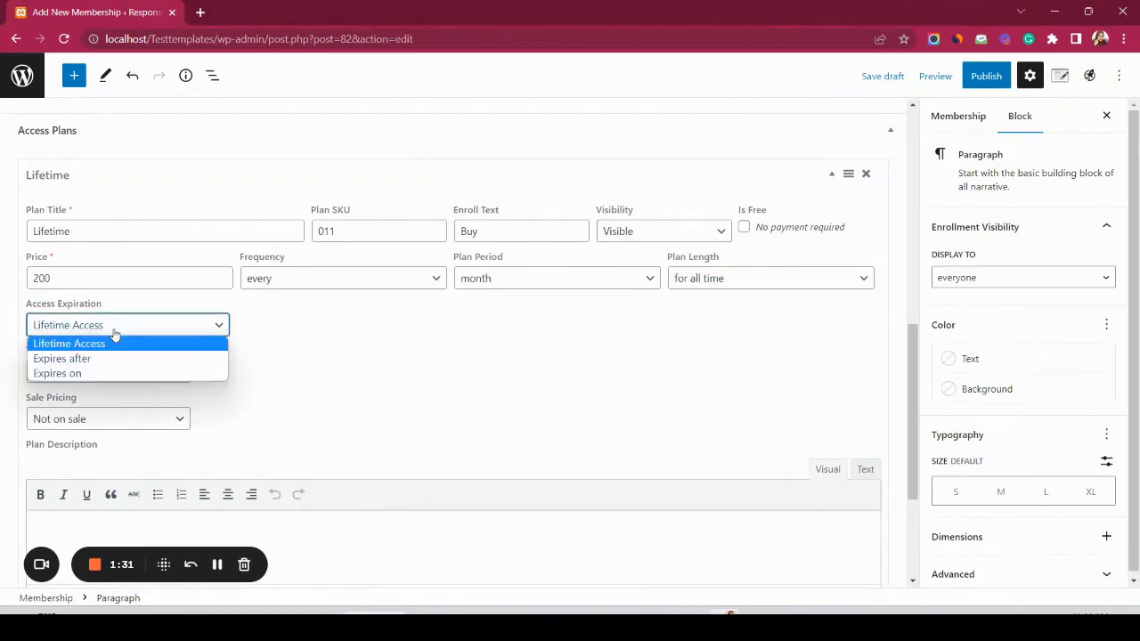
{"action": "left_click", "coordinate": [86, 373]}
{"action": "left_click", "coordinate": [243, 325]}
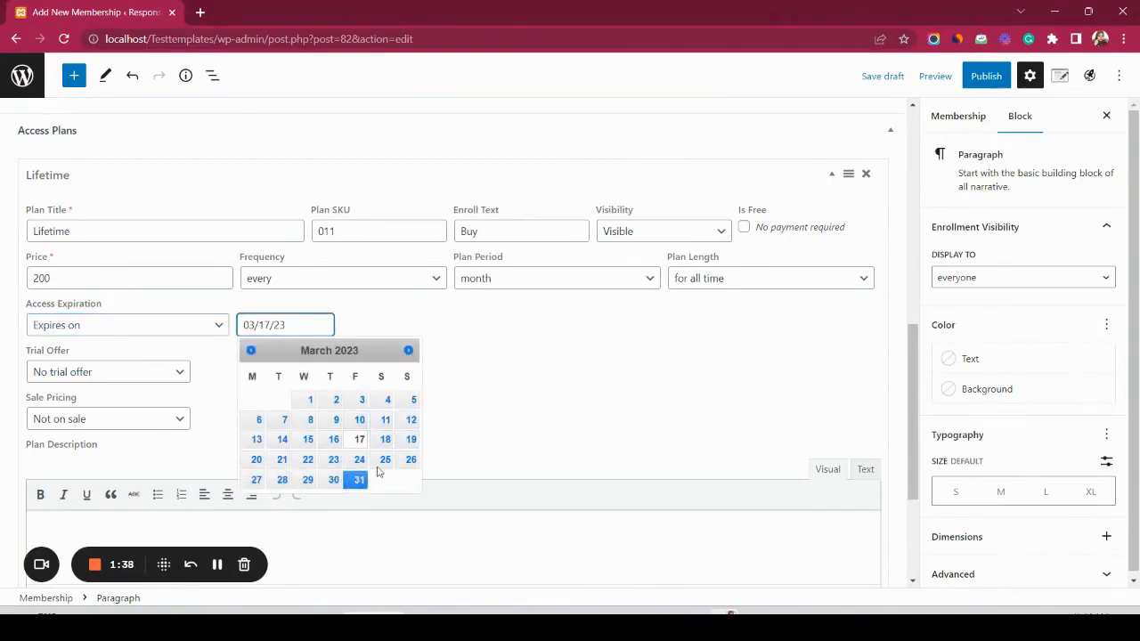
{"action": "left_click", "coordinate": [408, 350]}
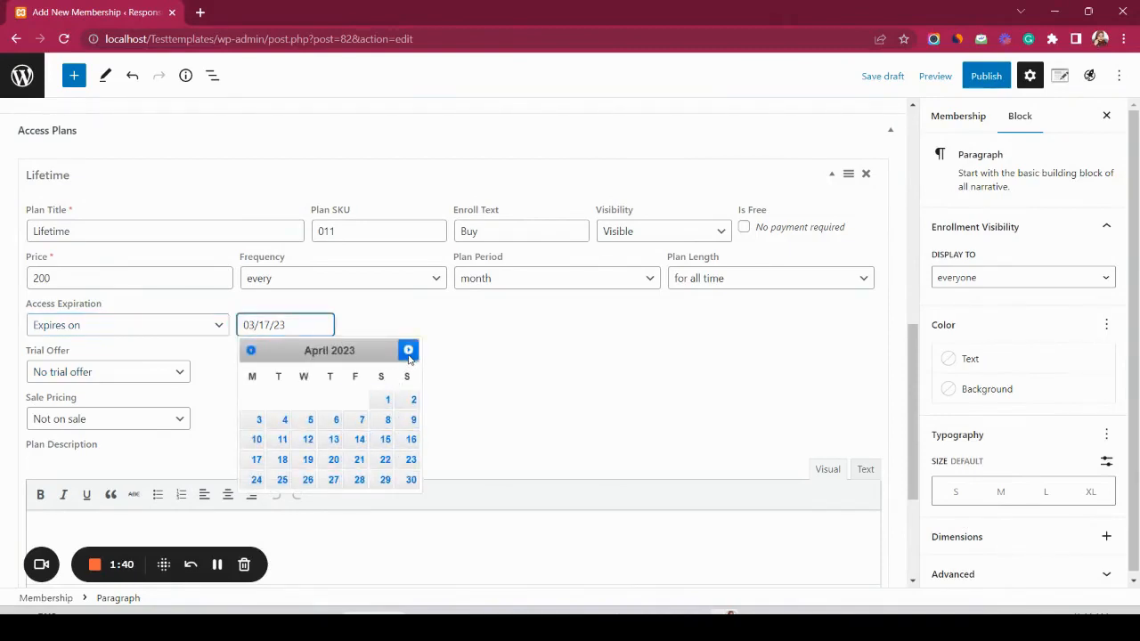
{"action": "left_click", "coordinate": [359, 459]}
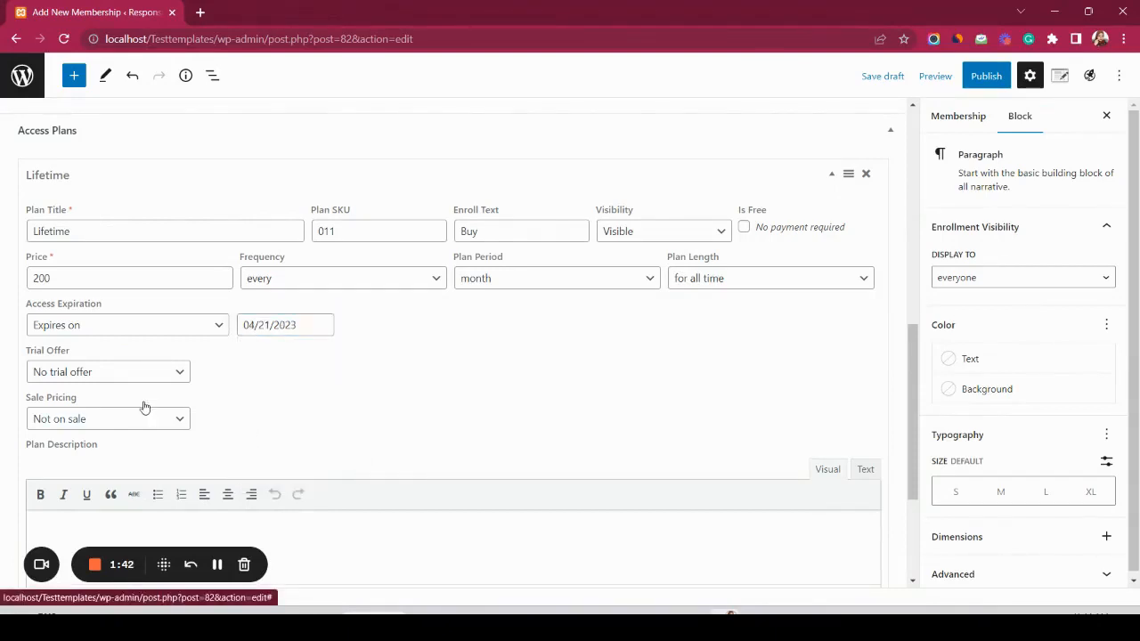
- Keep the Lifetime plan at "No trial offer" and "Not on sale", and save the access plan
{"action": "left_click", "coordinate": [122, 378]}
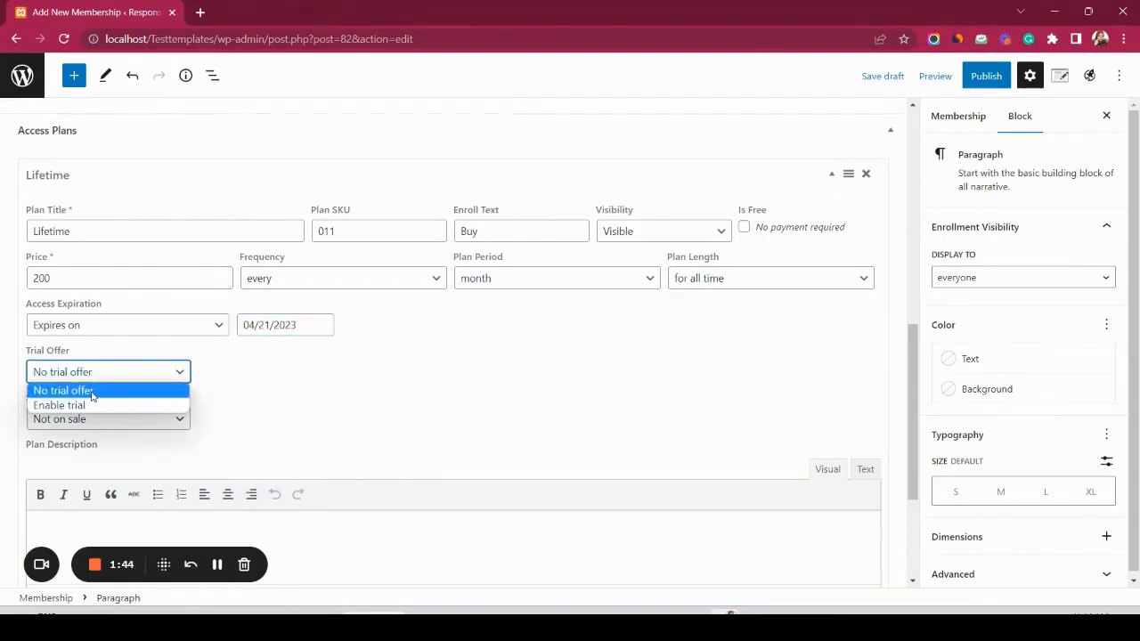
{"action": "left_click", "coordinate": [92, 392]}
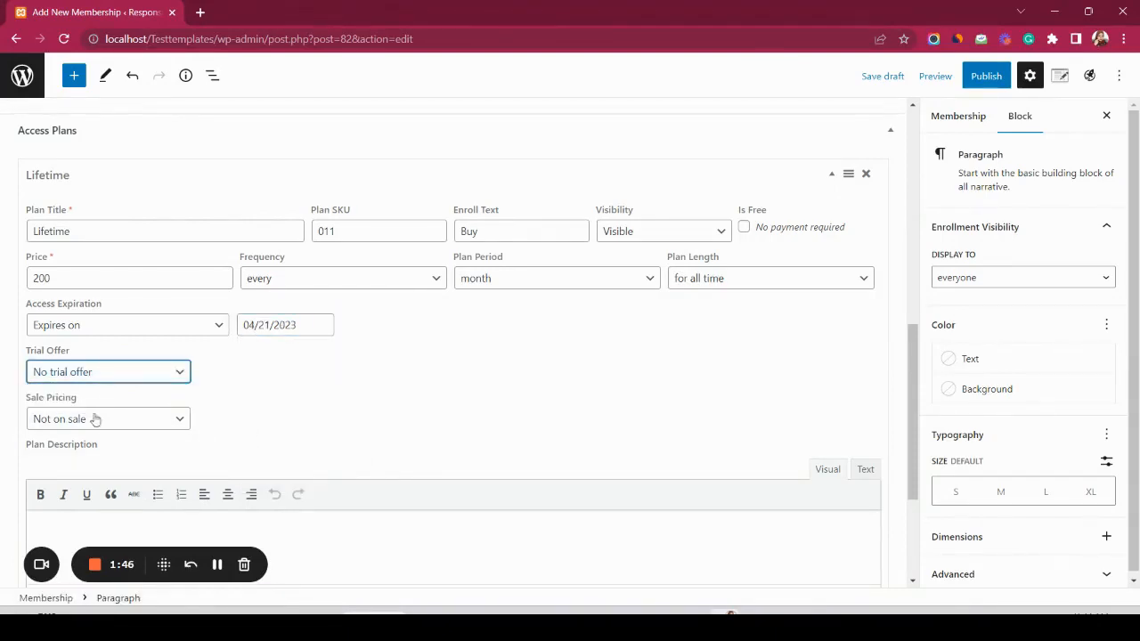
{"action": "left_click", "coordinate": [99, 426]}
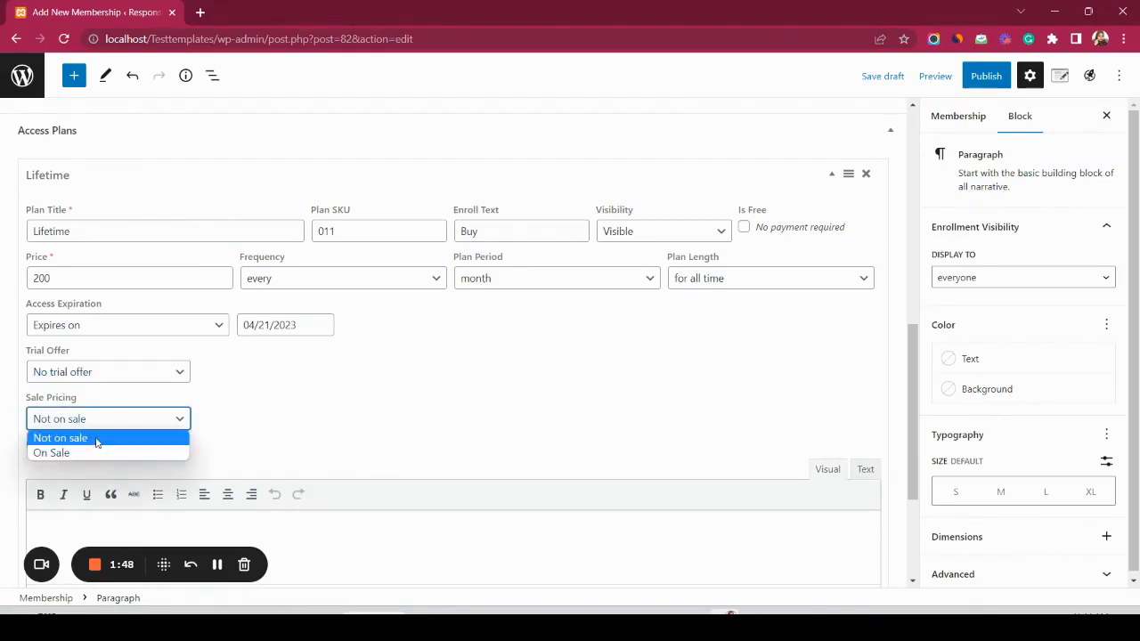
{"action": "left_click", "coordinate": [97, 441]}
{"action": "scroll", "coordinate": [276, 402], "scroll_direction": "down", "scroll_amount": 3}
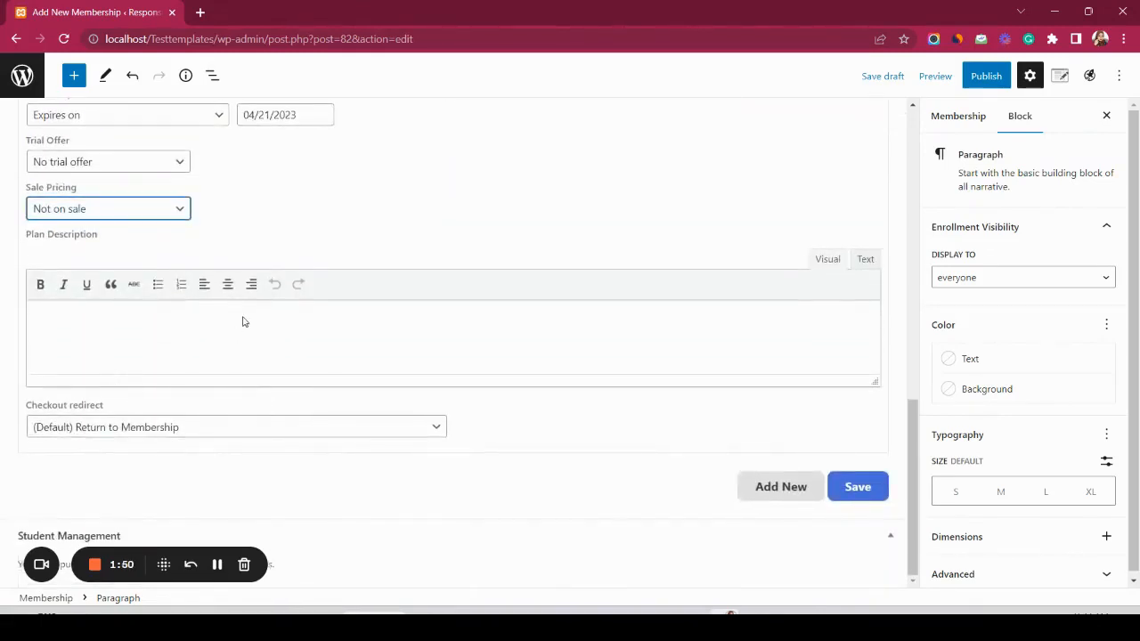
{"action": "left_click", "coordinate": [837, 488]}
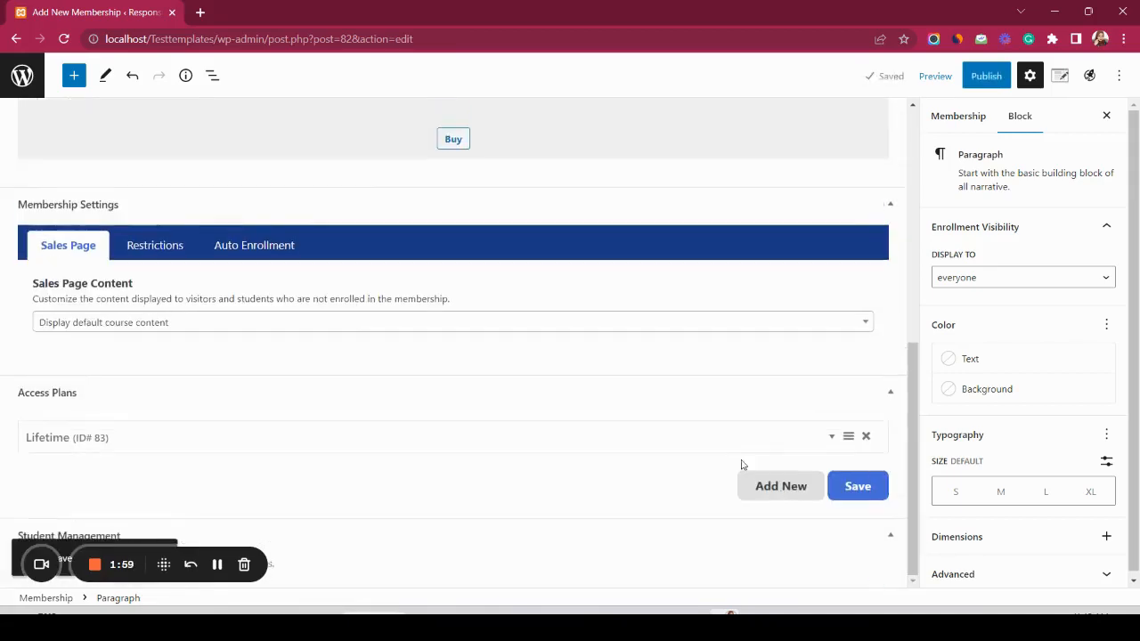
- Add and save a second access plan titled "Free" with SKU 010, enroll text "Buy" and no payment required
{"action": "left_click", "coordinate": [762, 494]}
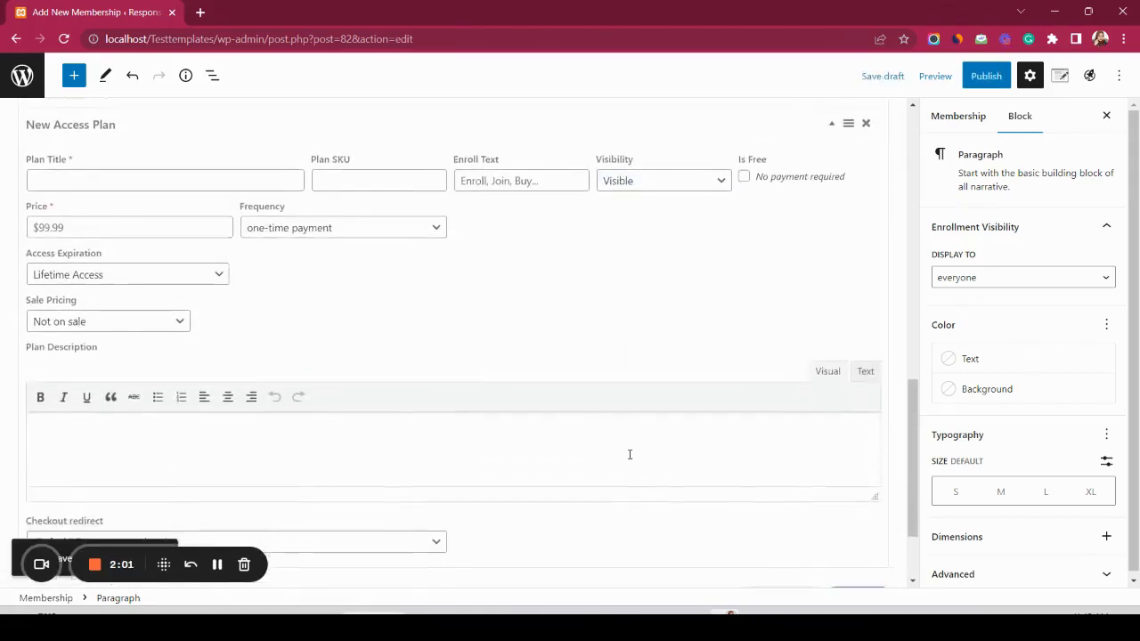
{"action": "left_click", "coordinate": [225, 167]}
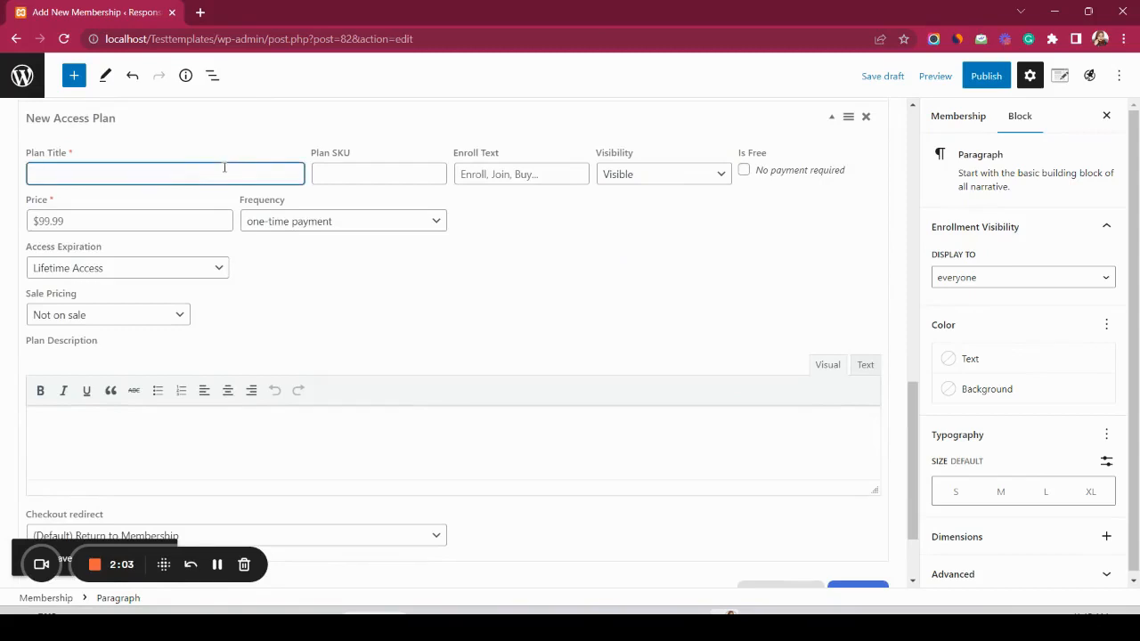
{"action": "type", "text": "Free"}
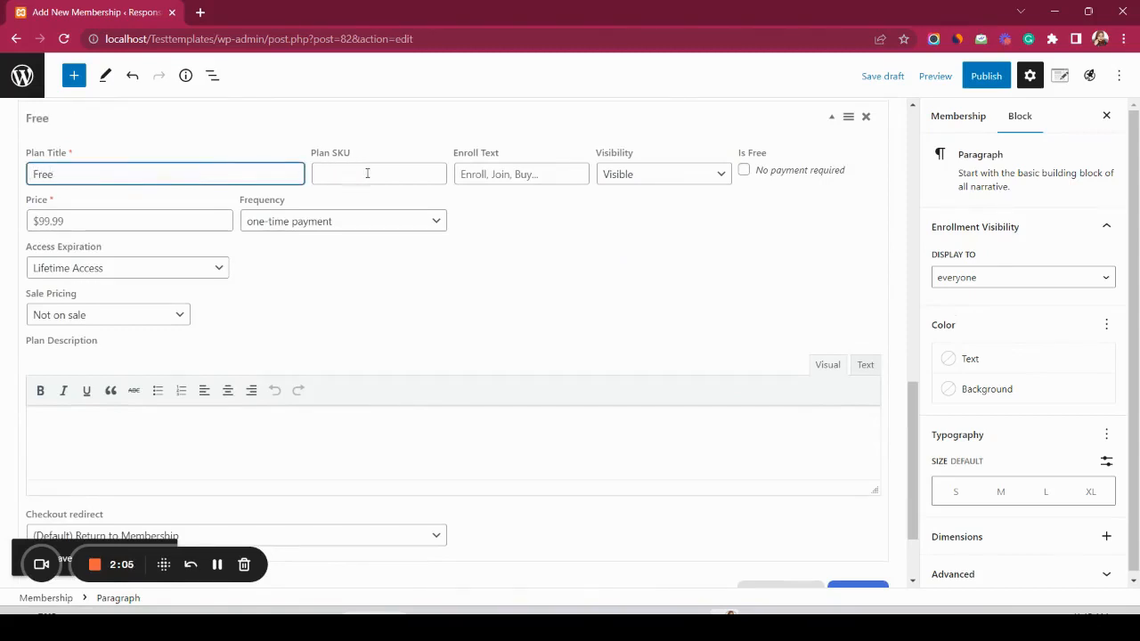
{"action": "left_click", "coordinate": [367, 173]}
{"action": "type", "text": "010"}
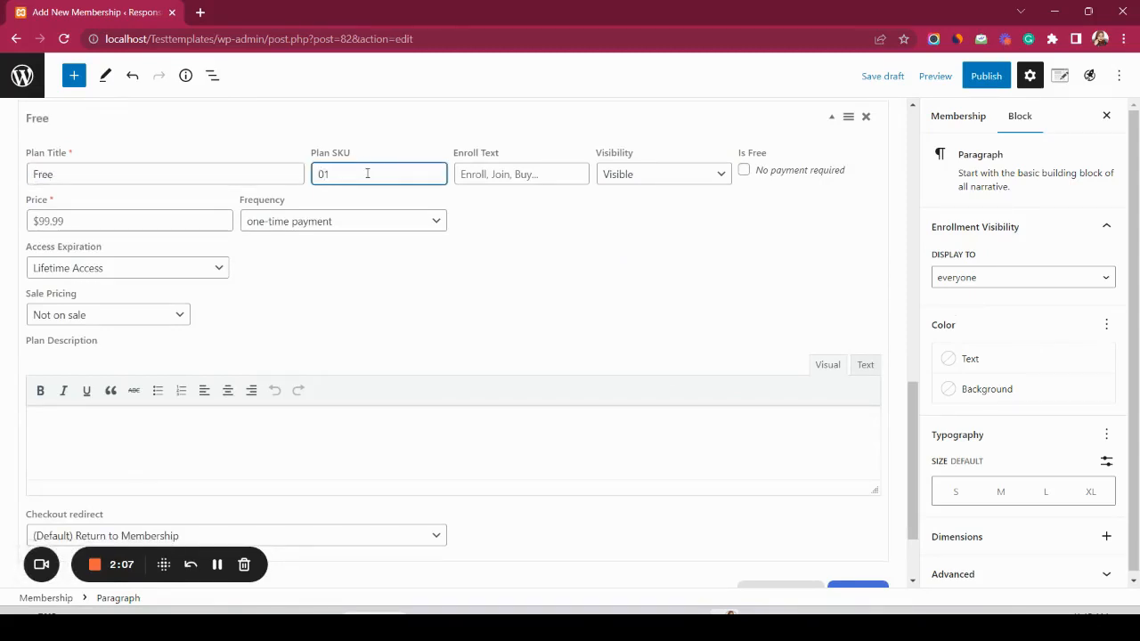
{"action": "left_click", "coordinate": [530, 174]}
{"action": "type", "text": "Buy"}
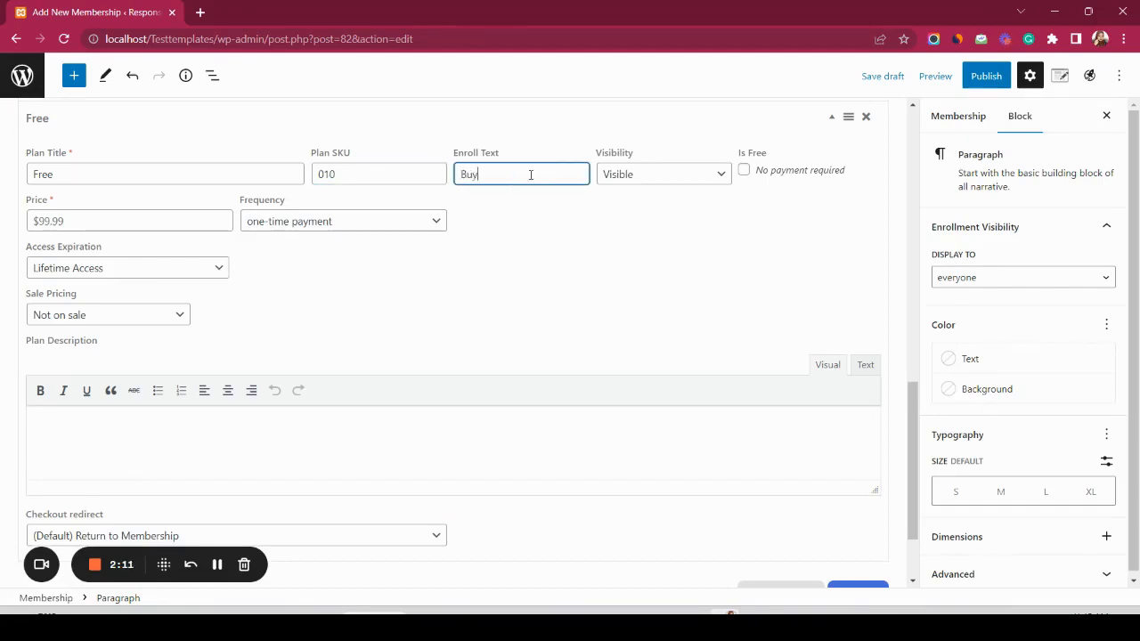
{"action": "left_click", "coordinate": [744, 170]}
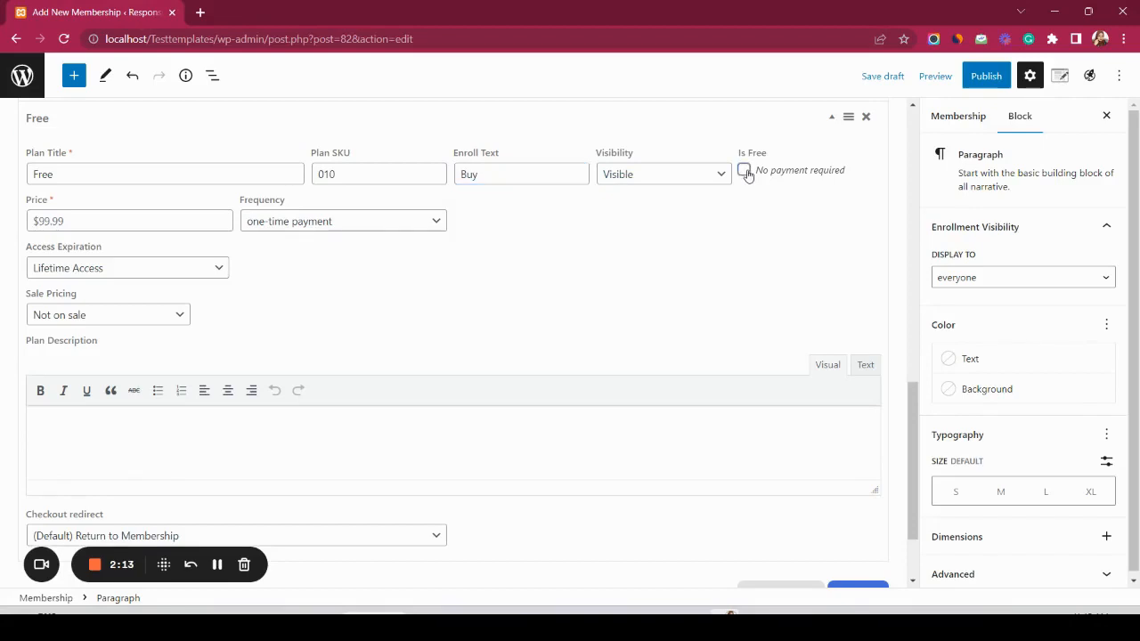
{"action": "left_click", "coordinate": [855, 503]}
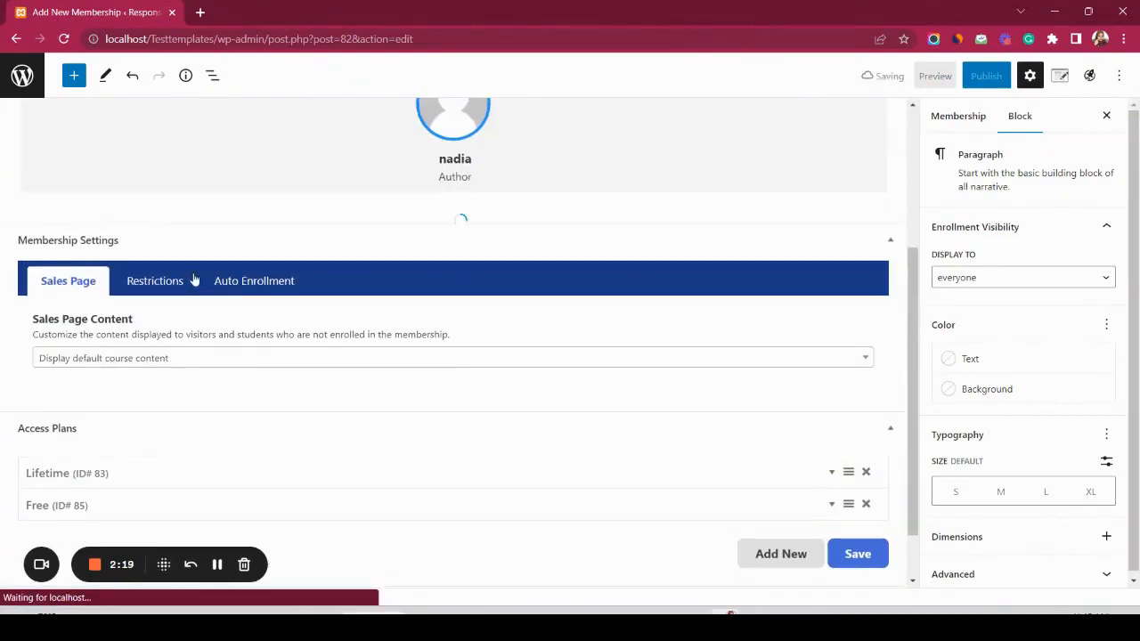
- Add the Power Yoga course to the membership's automatic enrollment and save the access plans
{"action": "left_click", "coordinate": [254, 289]}
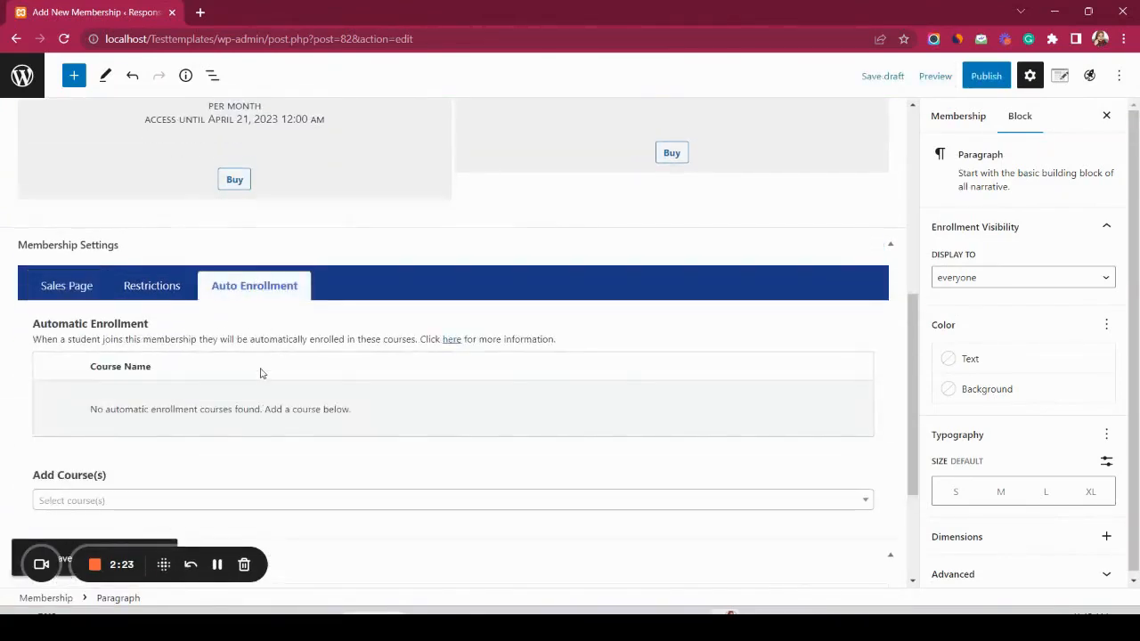
{"action": "scroll", "coordinate": [149, 347], "scroll_direction": "down", "scroll_amount": 1}
{"action": "scroll", "coordinate": [141, 341], "scroll_direction": "down", "scroll_amount": 1}
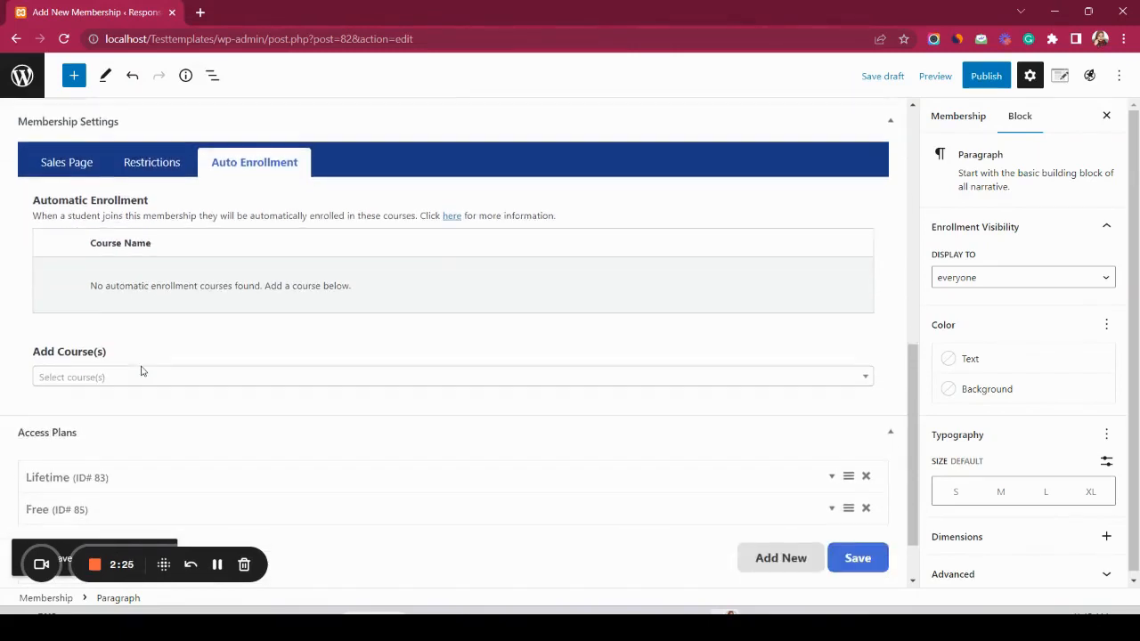
{"action": "left_click", "coordinate": [102, 368]}
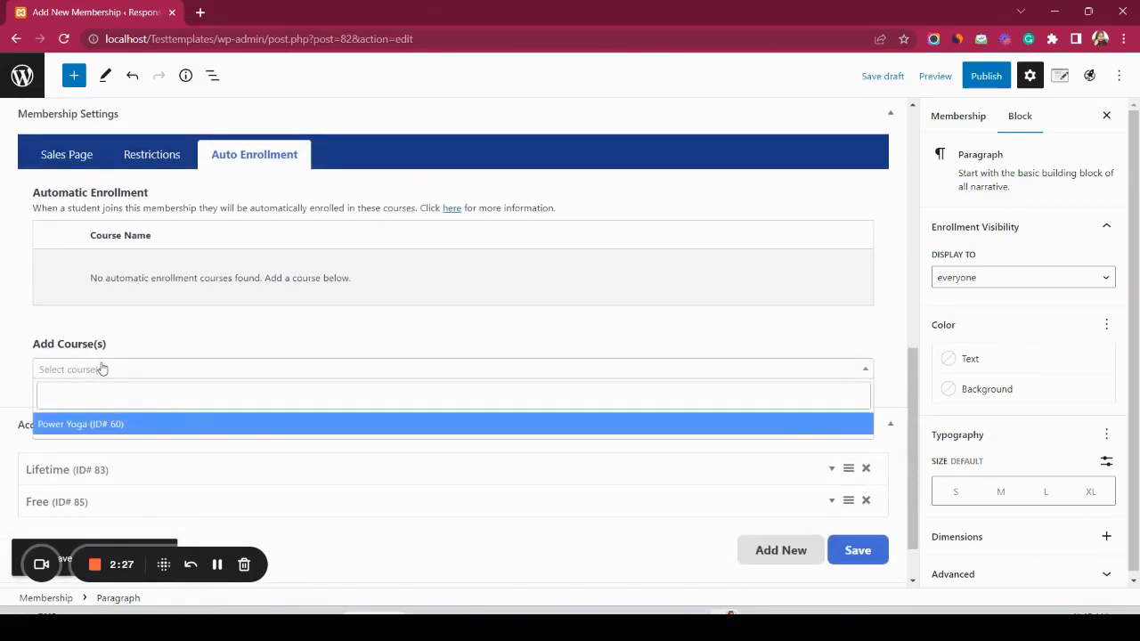
{"action": "left_click", "coordinate": [87, 430]}
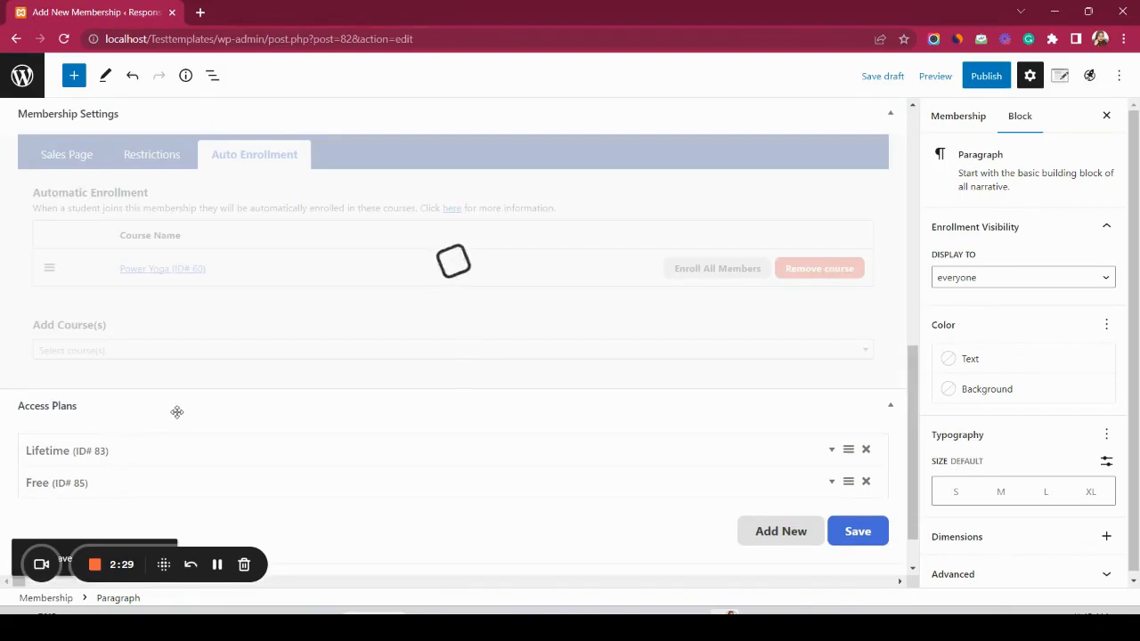
{"action": "scroll", "coordinate": [178, 411], "scroll_direction": "down", "scroll_amount": 1}
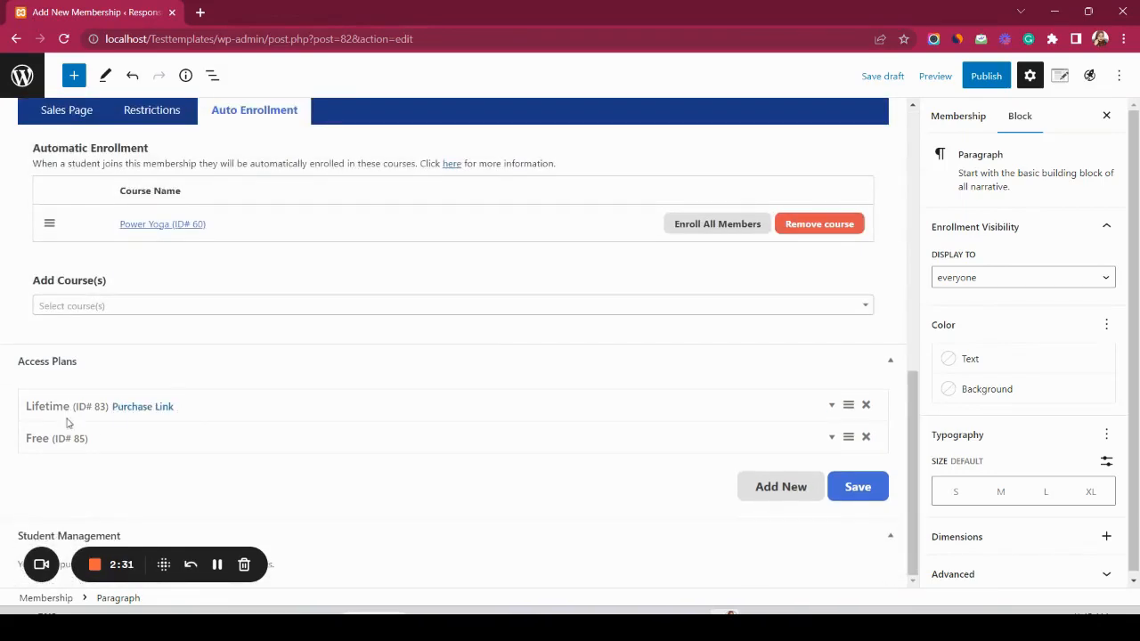
{"action": "scroll", "coordinate": [97, 399], "scroll_direction": "up", "scroll_amount": 7}
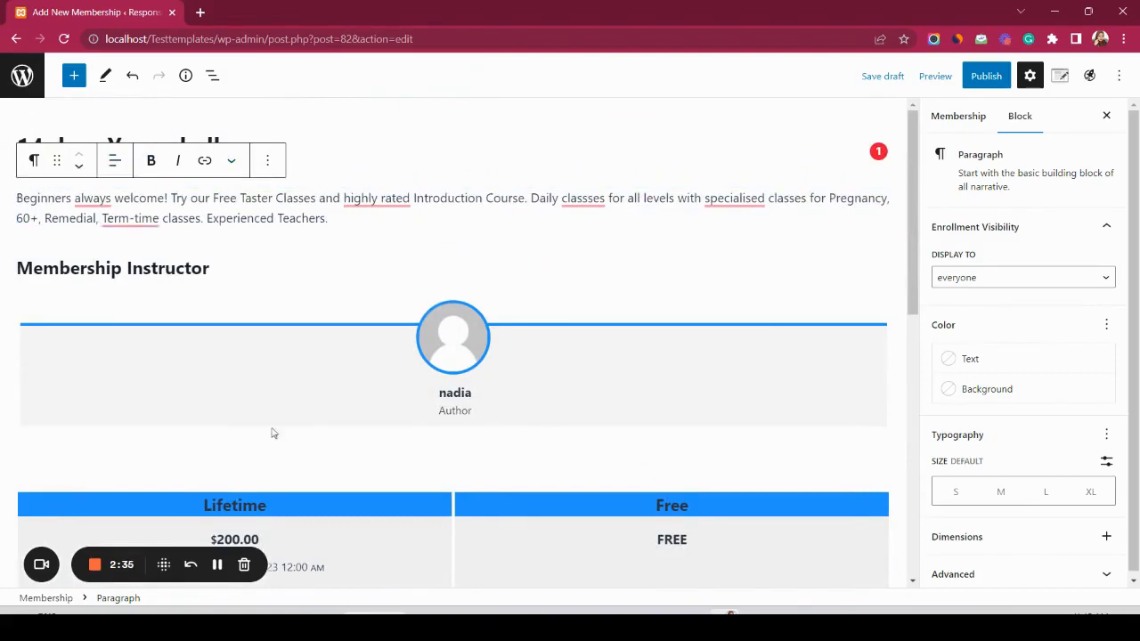
{"action": "scroll", "coordinate": [298, 422], "scroll_direction": "down", "scroll_amount": 6}
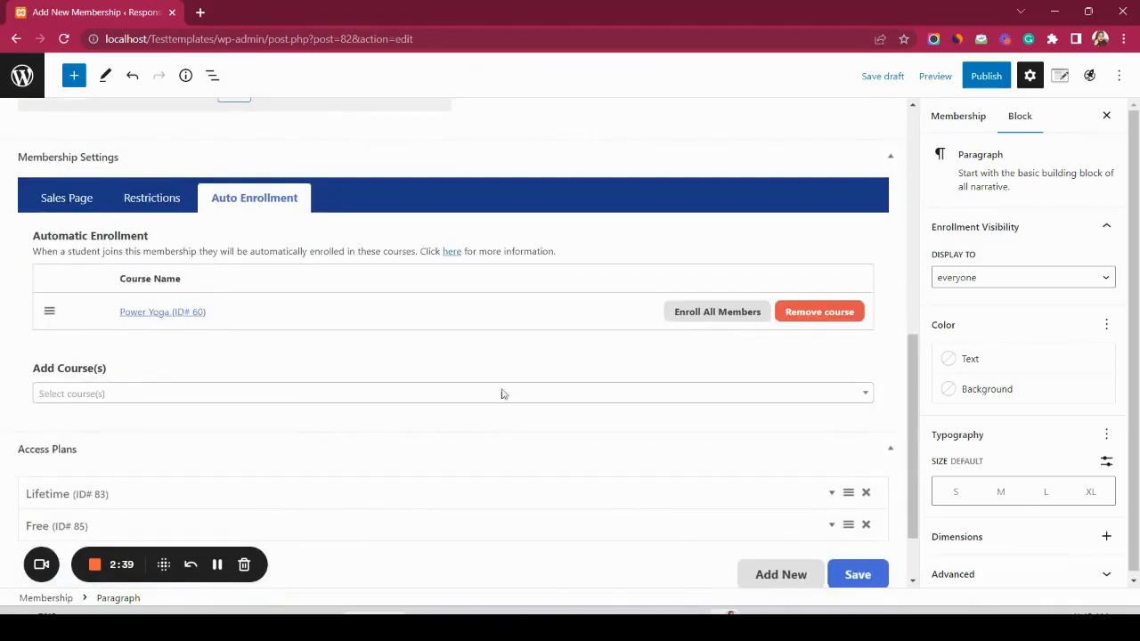
{"action": "left_click", "coordinate": [851, 576]}
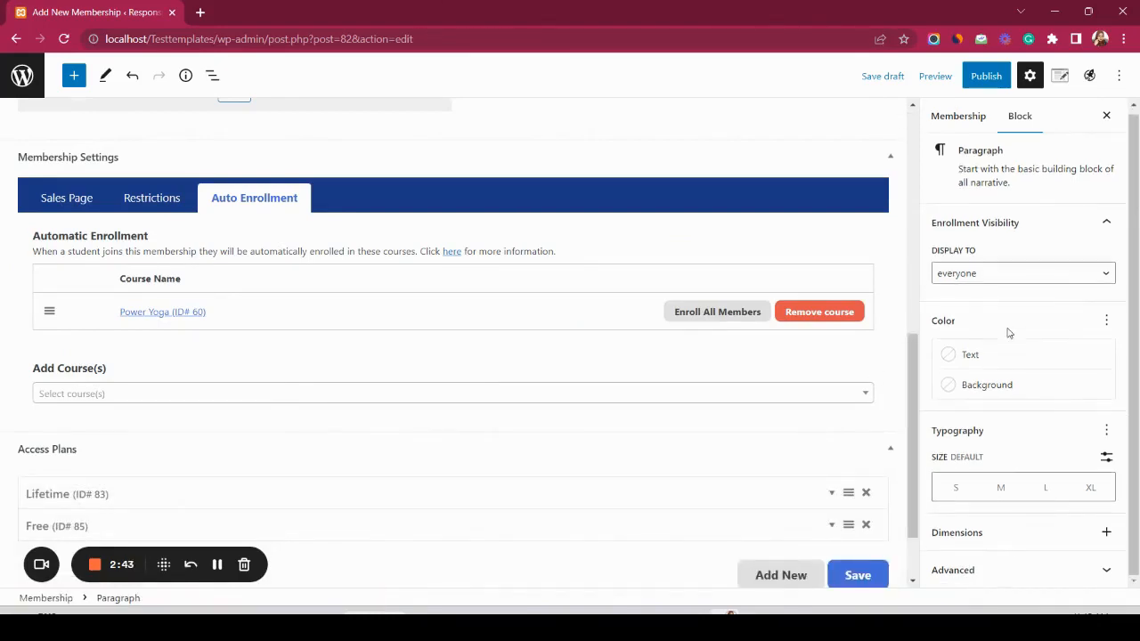
- Set yoga5.jpg from the media library as the membership's featured image
{"action": "left_click", "coordinate": [953, 116]}
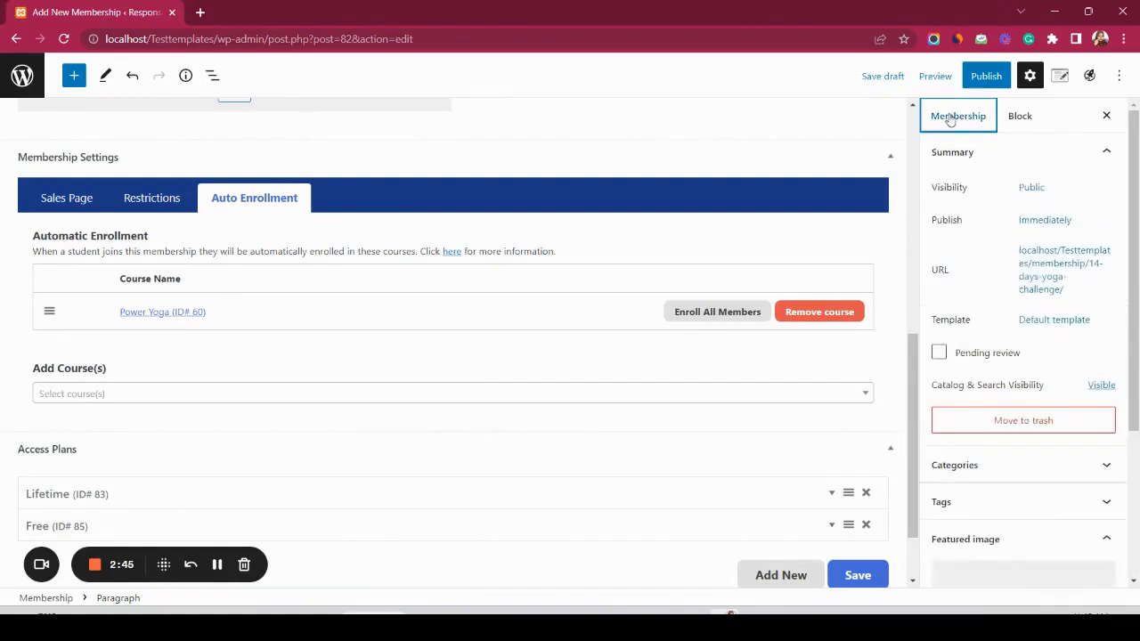
{"action": "scroll", "coordinate": [990, 417], "scroll_direction": "down", "scroll_amount": 4}
{"action": "left_click", "coordinate": [1015, 395]}
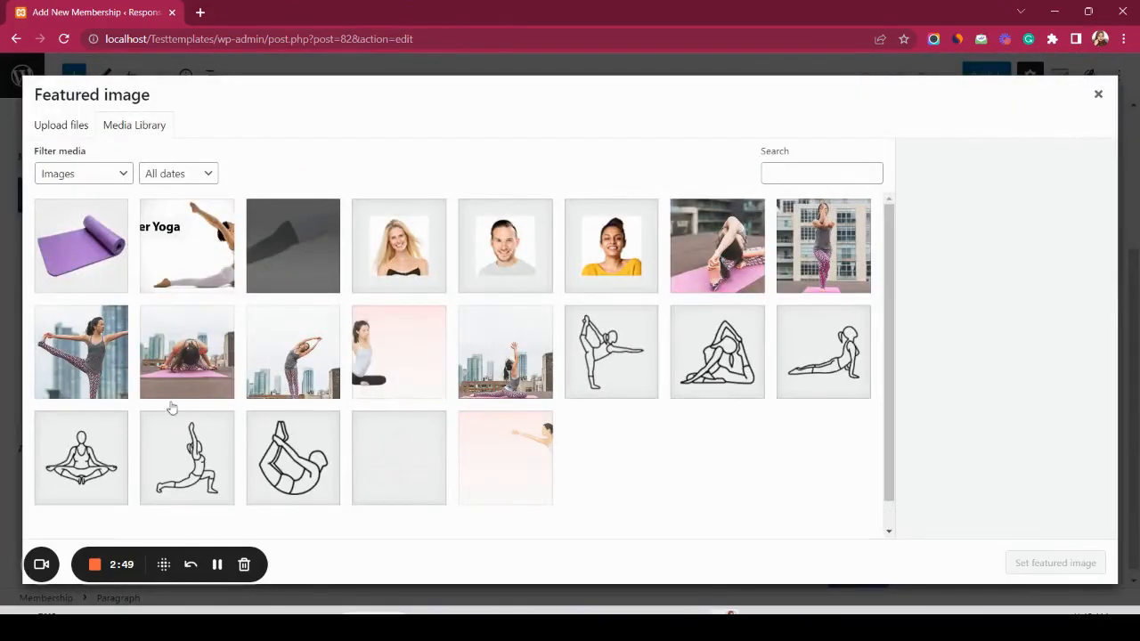
{"action": "left_click", "coordinate": [89, 366]}
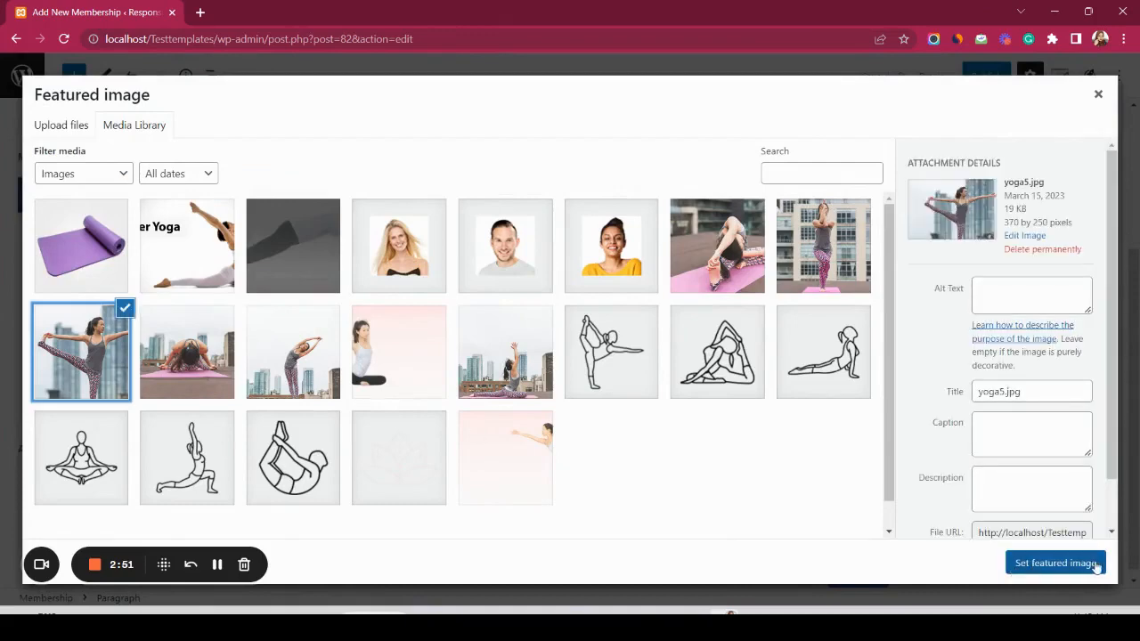
{"action": "left_click", "coordinate": [1088, 563]}
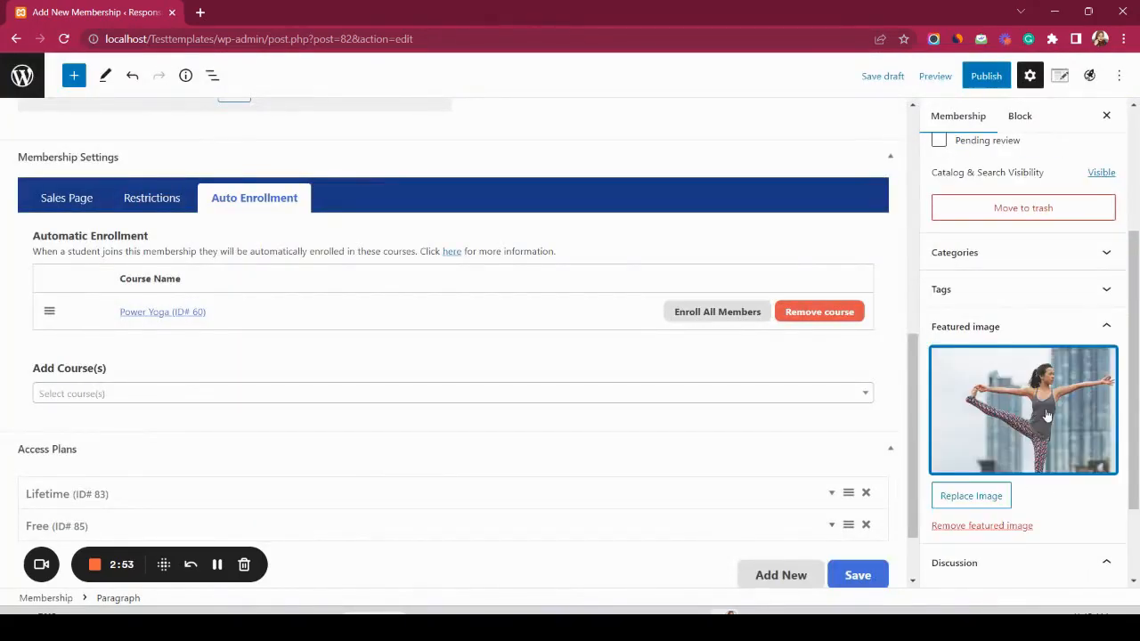
- Publish the "14 days Yoga challenge" membership and confirm the pre-publish check
{"action": "scroll", "coordinate": [1045, 413], "scroll_direction": "down", "scroll_amount": 1}
{"action": "scroll", "coordinate": [1046, 413], "scroll_direction": "up", "scroll_amount": 5}
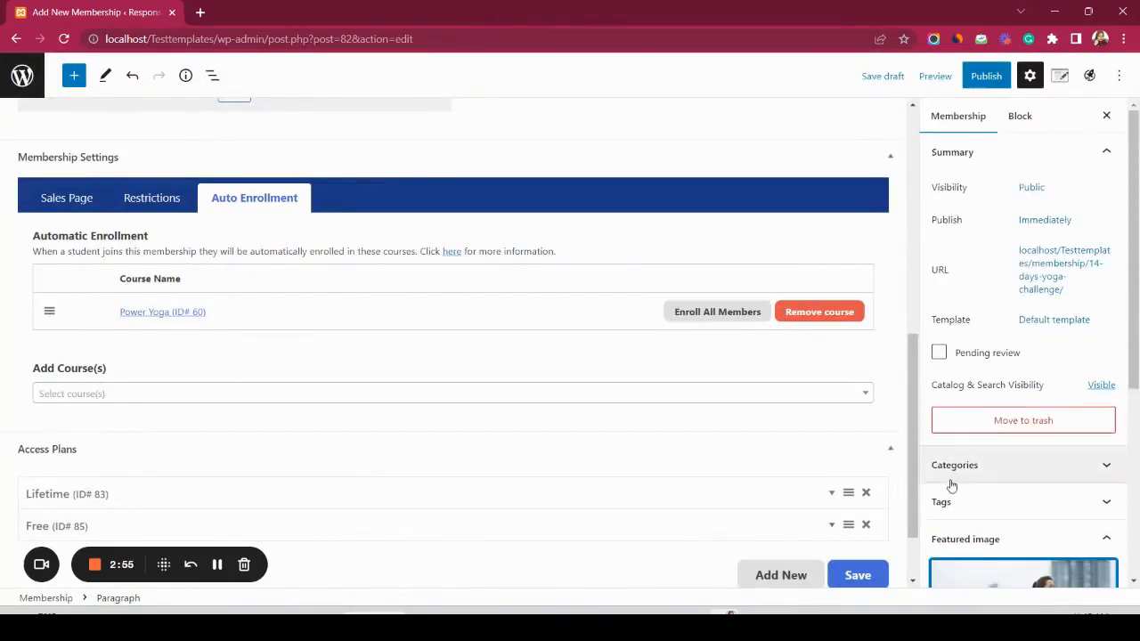
{"action": "left_click", "coordinate": [986, 75]}
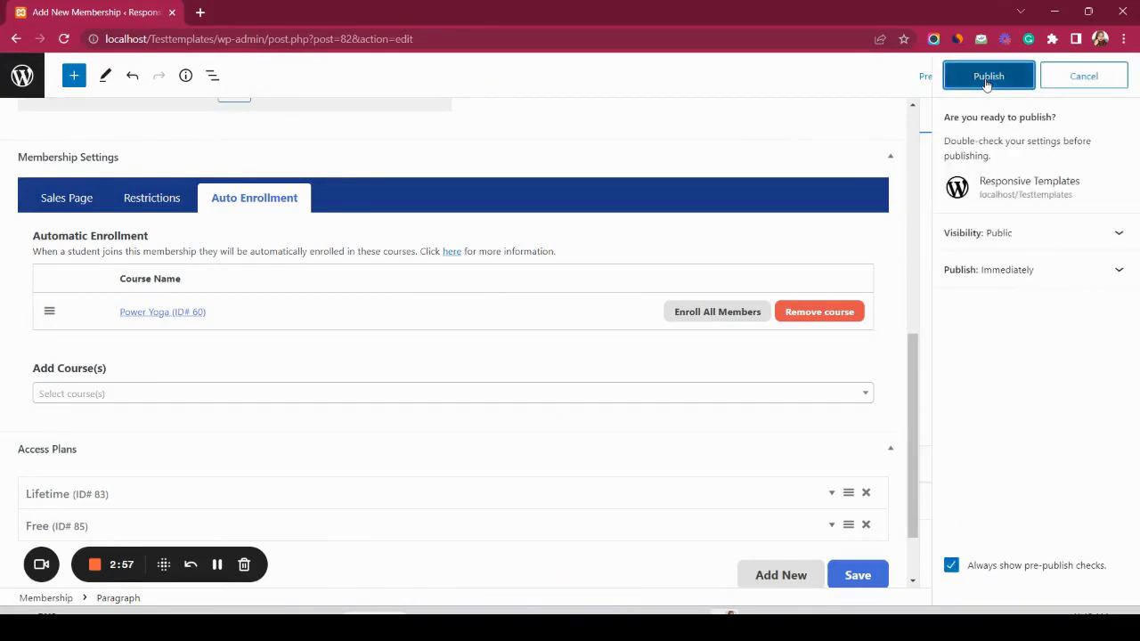
{"action": "left_click", "coordinate": [988, 78]}
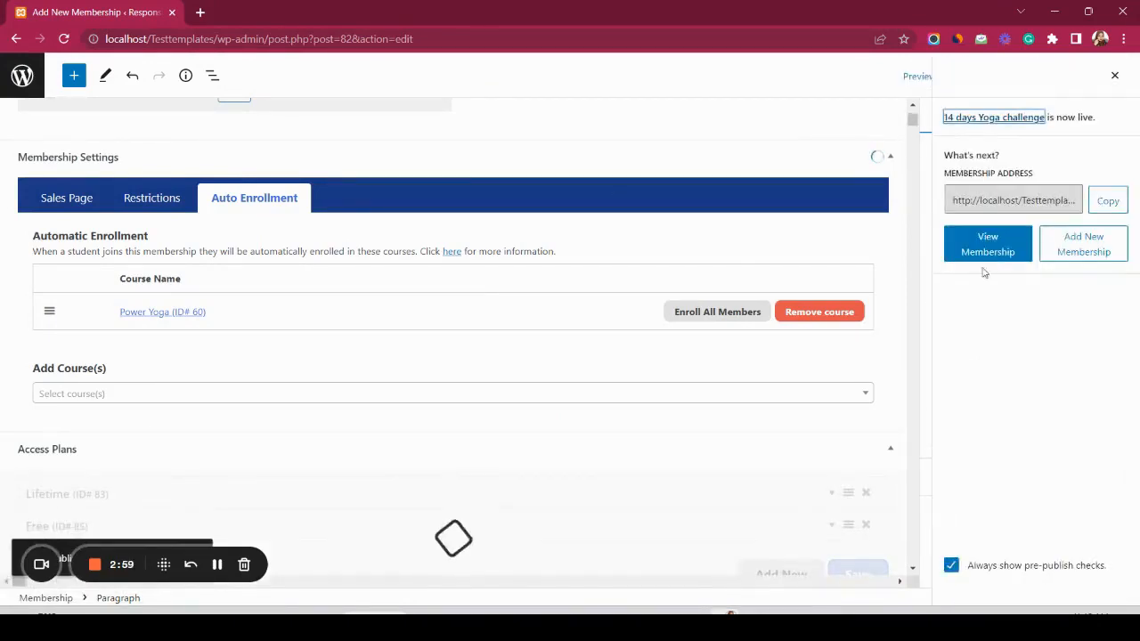
- View the published membership page and examine its Lifetime and Free plans
{"action": "left_click", "coordinate": [983, 254]}
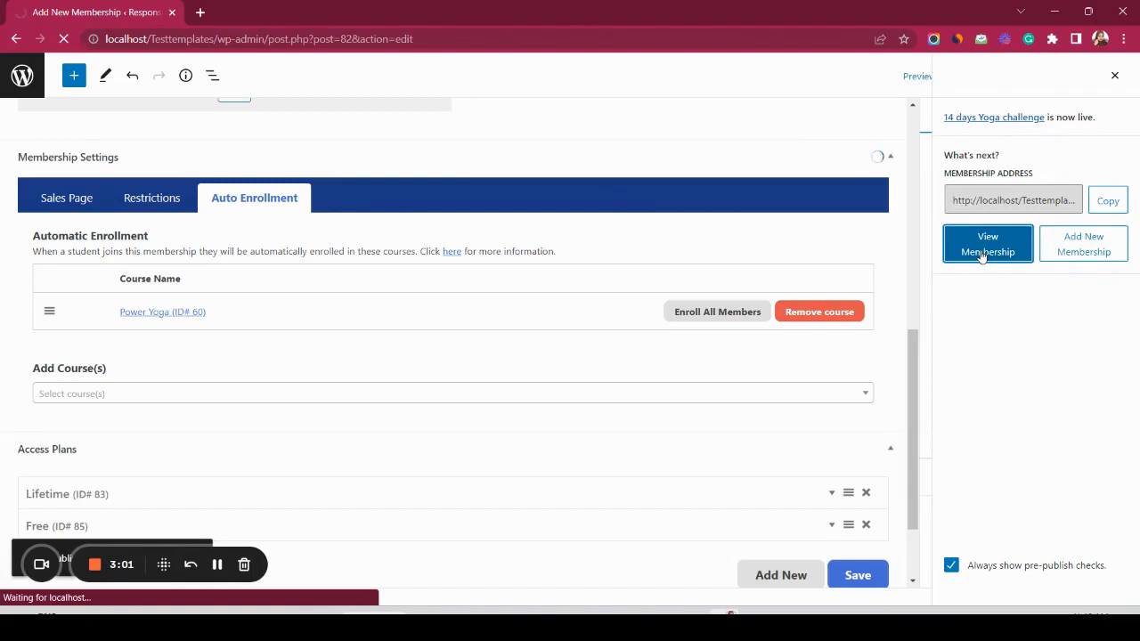
{"action": "scroll", "coordinate": [328, 510], "scroll_direction": "down", "scroll_amount": 2}
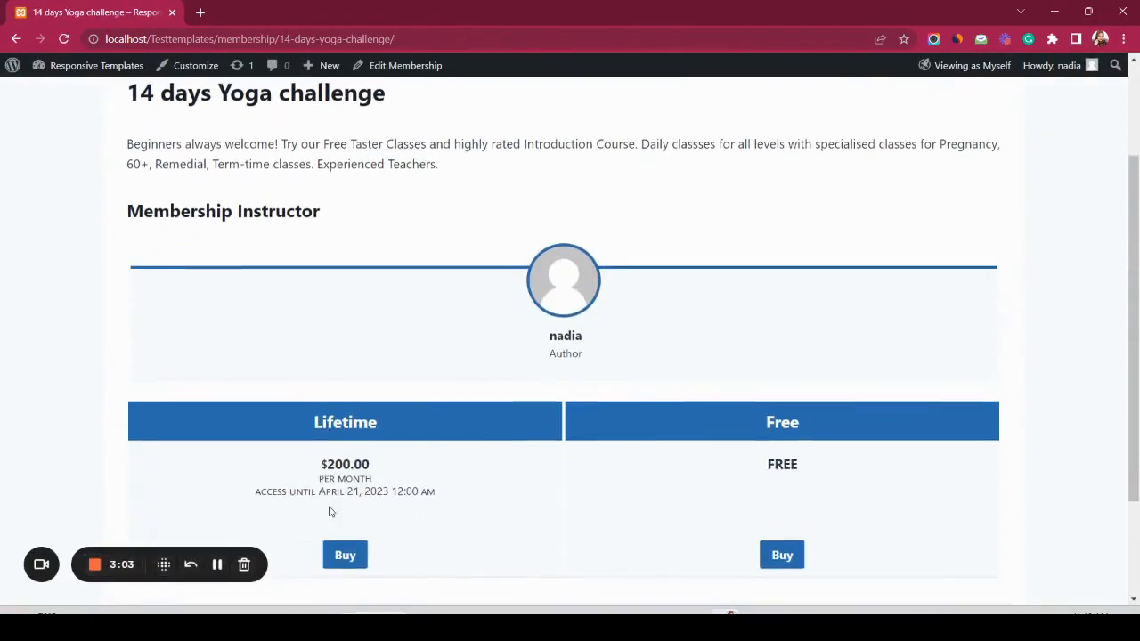
{"action": "scroll", "coordinate": [400, 436], "scroll_direction": "down", "scroll_amount": 2}
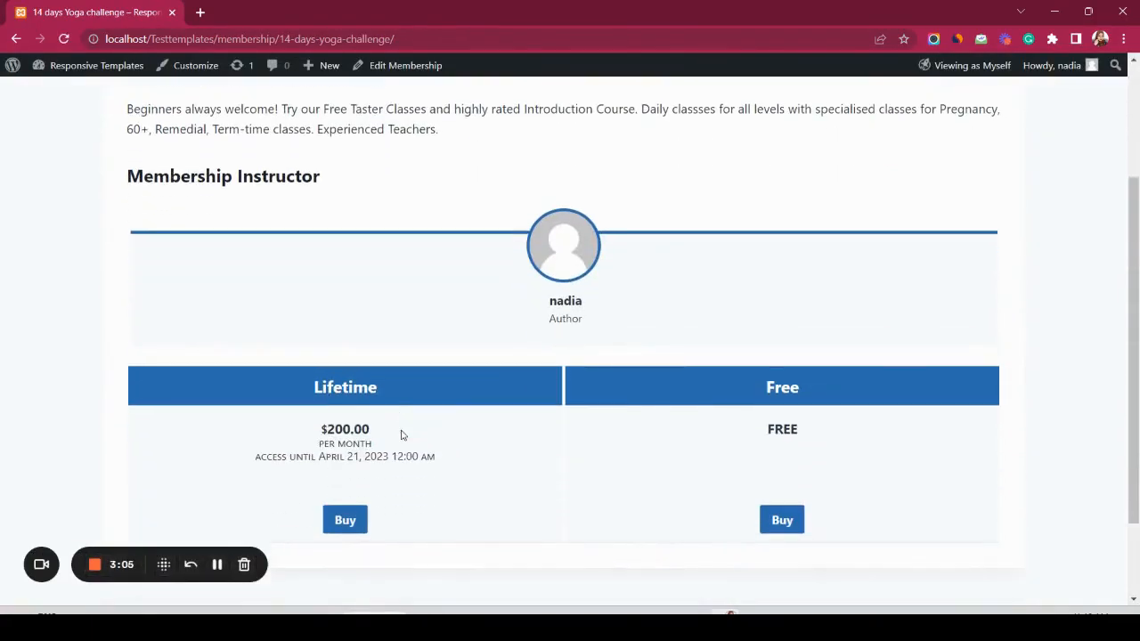
{"action": "scroll", "coordinate": [726, 380], "scroll_direction": "down", "scroll_amount": 1}
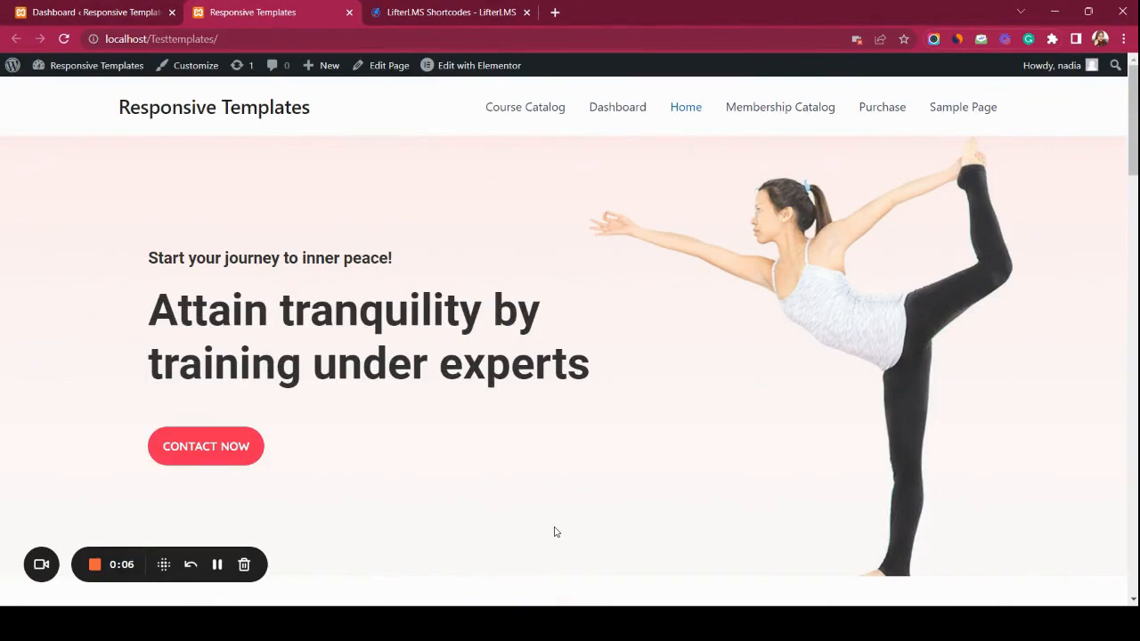
- Look over the site's home page and open it for editing with Elementor
{"action": "scroll", "coordinate": [436, 399], "scroll_direction": "down", "scroll_amount": 9}
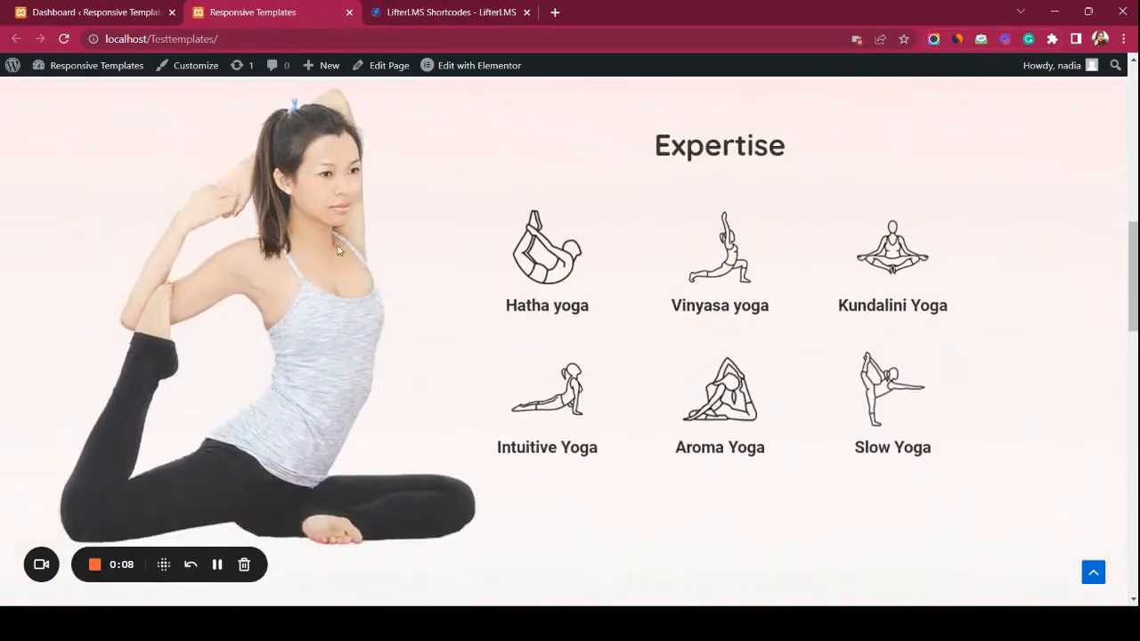
{"action": "scroll", "coordinate": [361, 279], "scroll_direction": "up", "scroll_amount": 8}
{"action": "scroll", "coordinate": [361, 280], "scroll_direction": "up", "scroll_amount": 1}
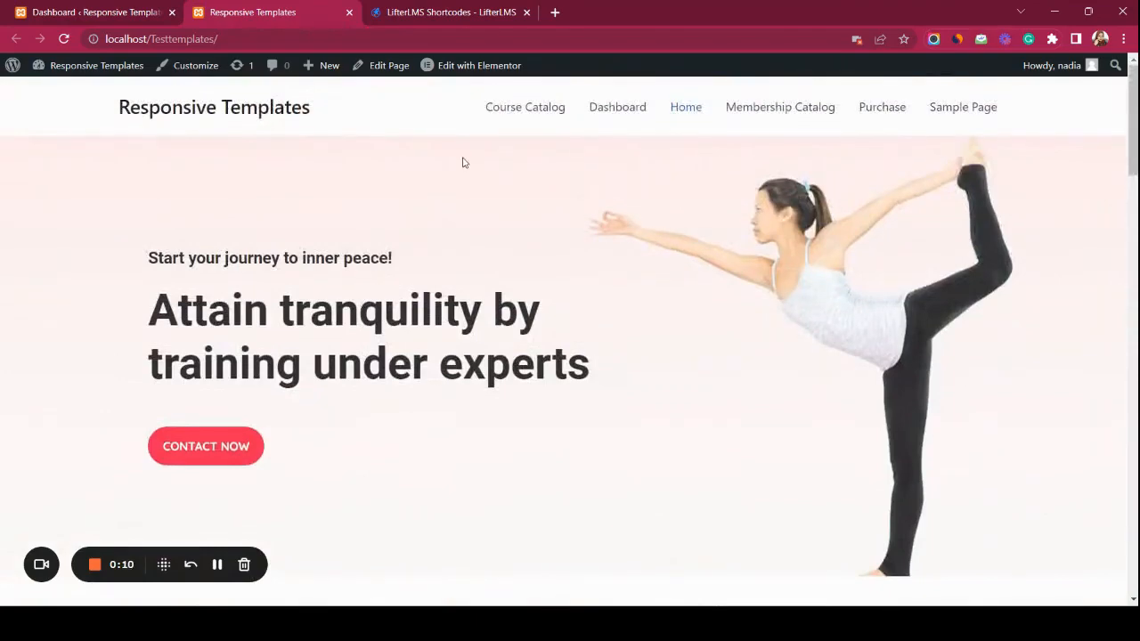
{"action": "mouse_move", "coordinate": [434, 69]}
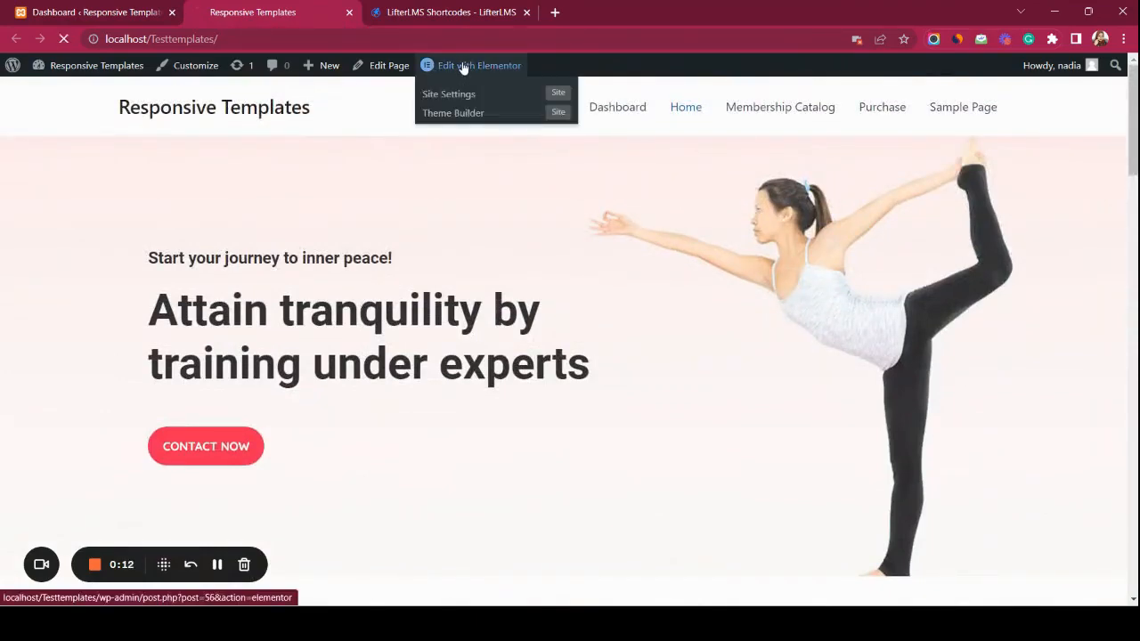
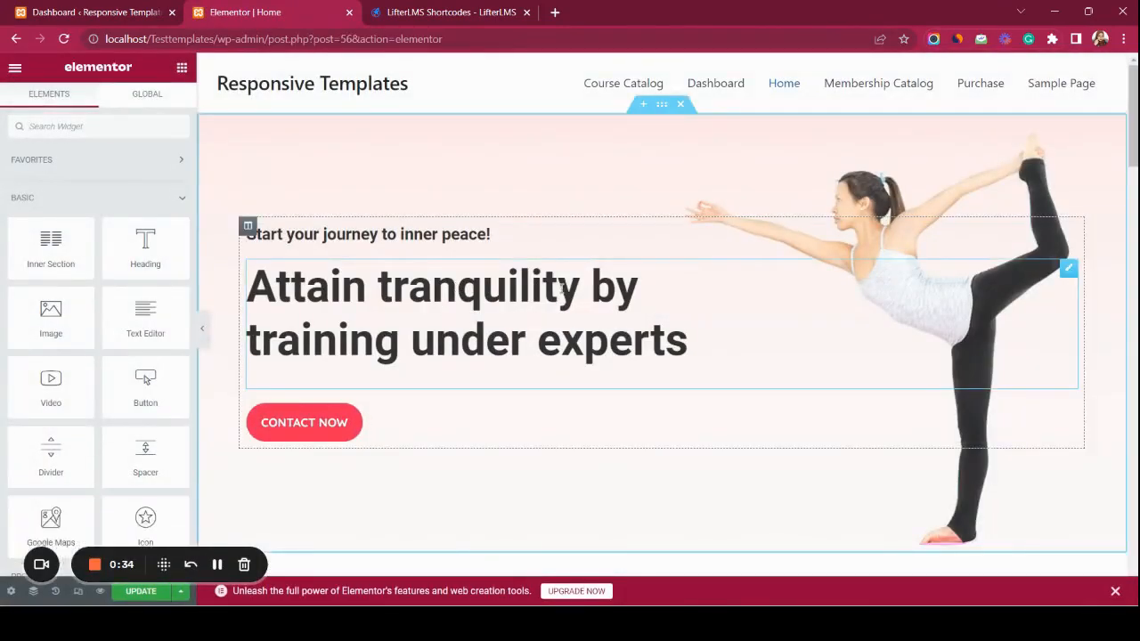
- Insert a new single-column section between the hero banner and the About Me section
{"action": "scroll", "coordinate": [709, 223], "scroll_direction": "down", "scroll_amount": 4}
{"action": "scroll", "coordinate": [704, 418], "scroll_direction": "down", "scroll_amount": 3}
{"action": "scroll", "coordinate": [677, 356], "scroll_direction": "up", "scroll_amount": 3}
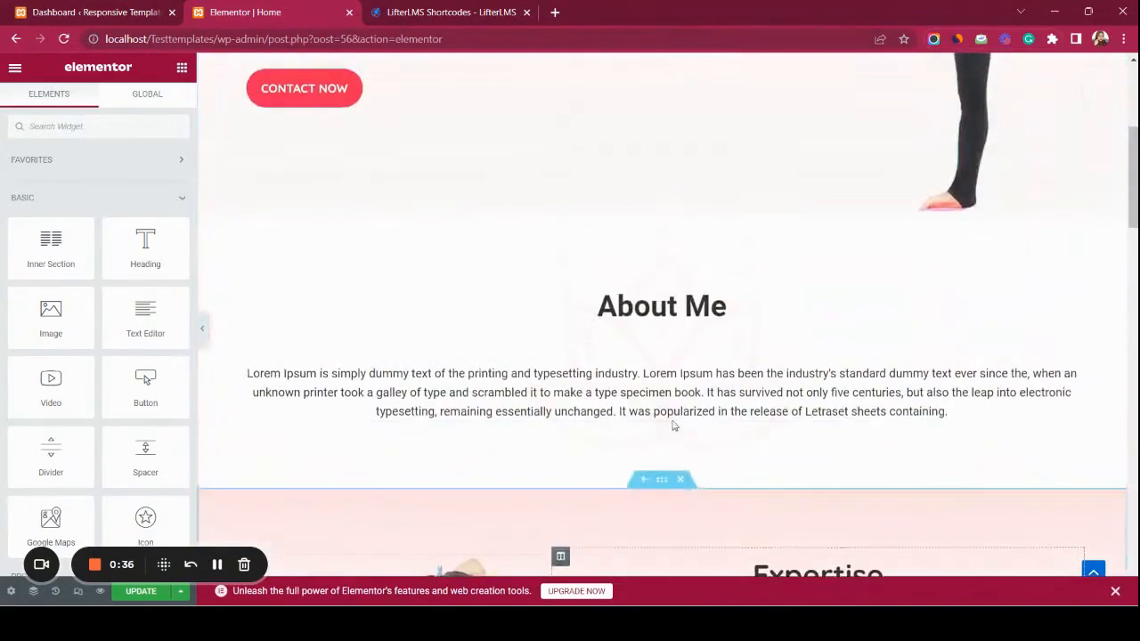
{"action": "scroll", "coordinate": [679, 291], "scroll_direction": "up", "scroll_amount": 2}
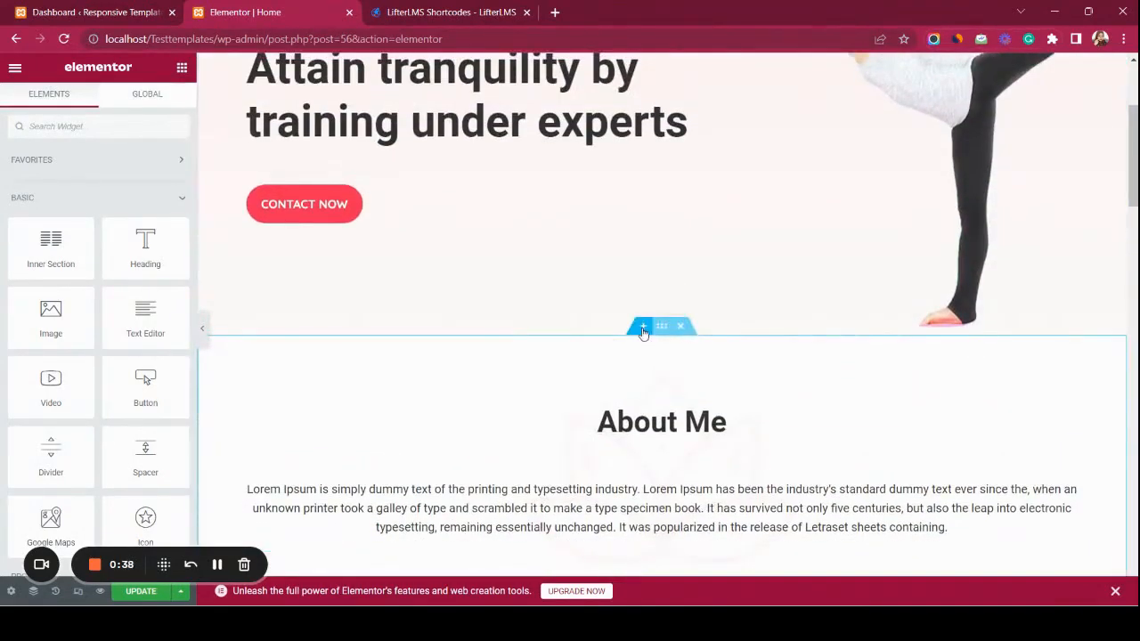
{"action": "left_click", "coordinate": [643, 327]}
{"action": "left_click", "coordinate": [627, 406]}
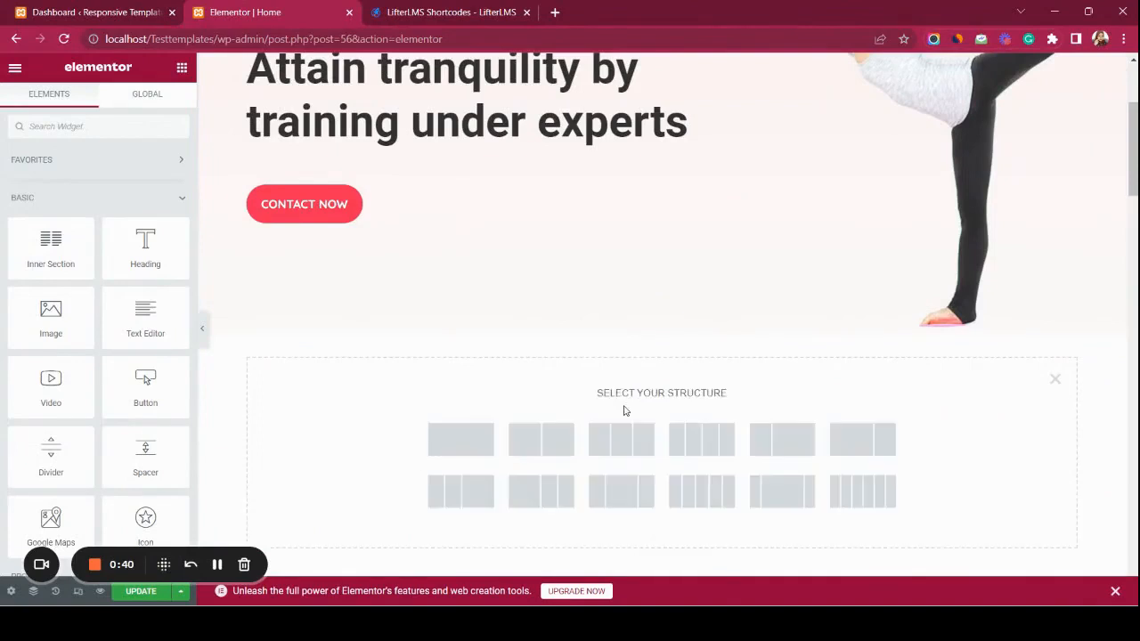
{"action": "left_click", "coordinate": [478, 442]}
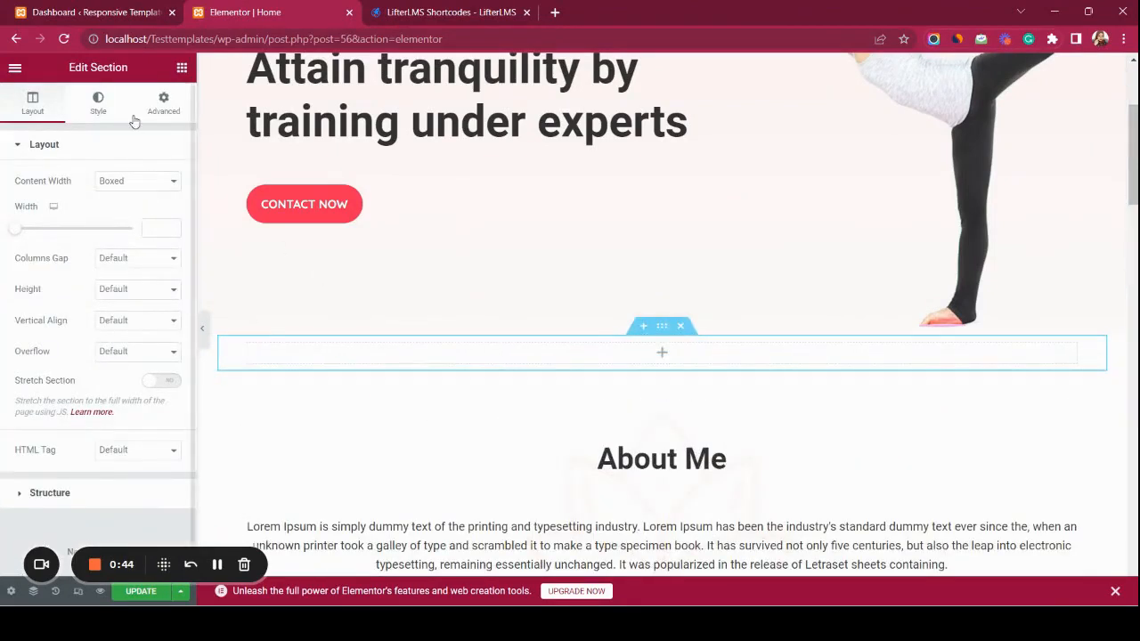
- Add a Shortcode widget to the new section containing [lifterlms_courses category="Popular" orderby="rand" posts_per_page="3"]
{"action": "left_click", "coordinate": [182, 67]}
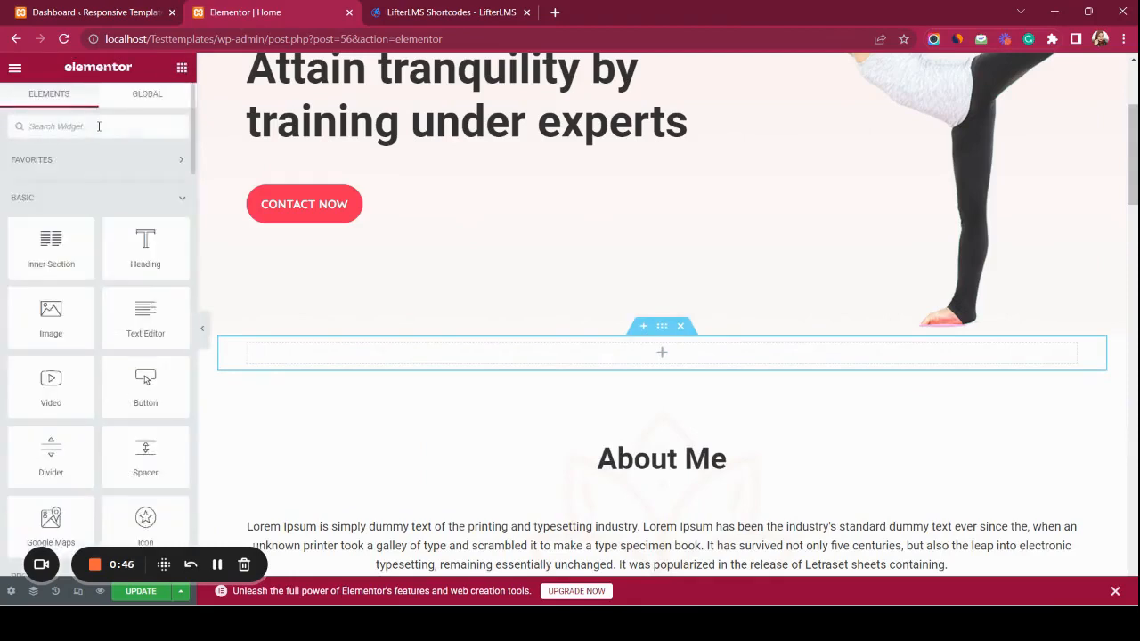
{"action": "type", "text": "sho"}
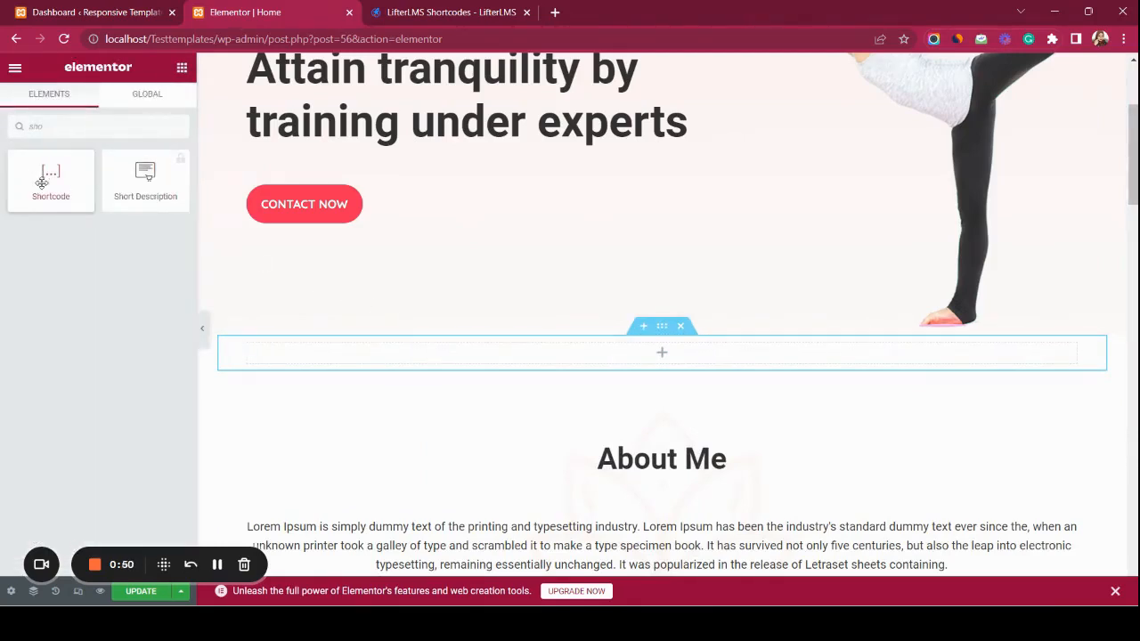
{"action": "left_click_drag", "start_coordinate": [42, 183], "coordinate": [415, 363]}
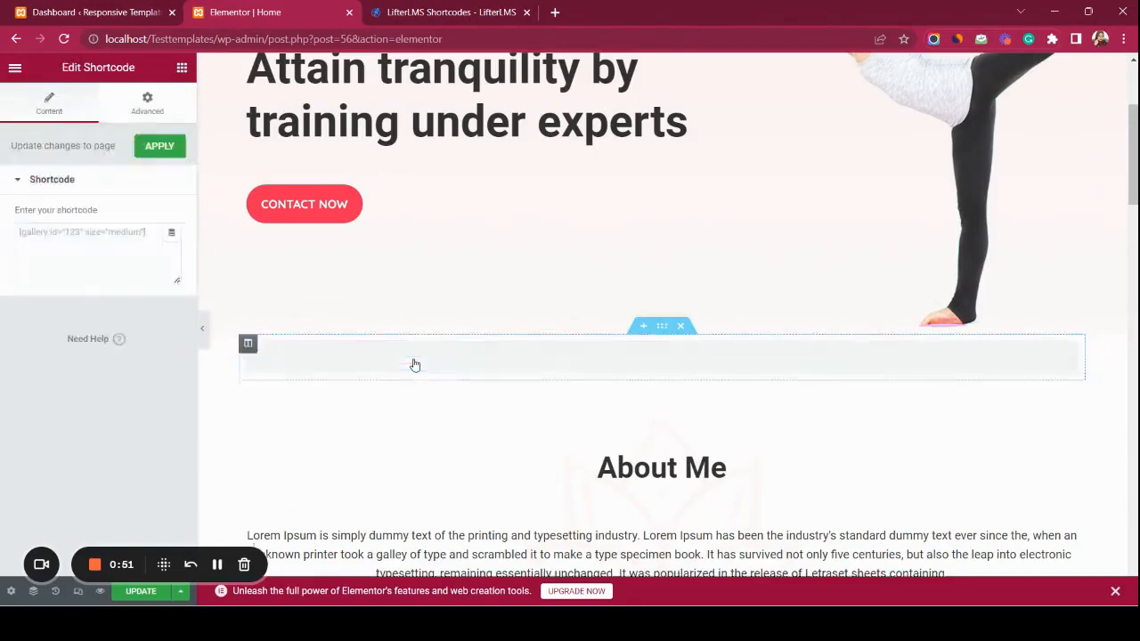
{"action": "left_click", "coordinate": [125, 234]}
{"action": "type", "text": "[lifterlms_courses category=\"Popular\" orderby=\"rand\" posts_per_page=\"3\"]"}
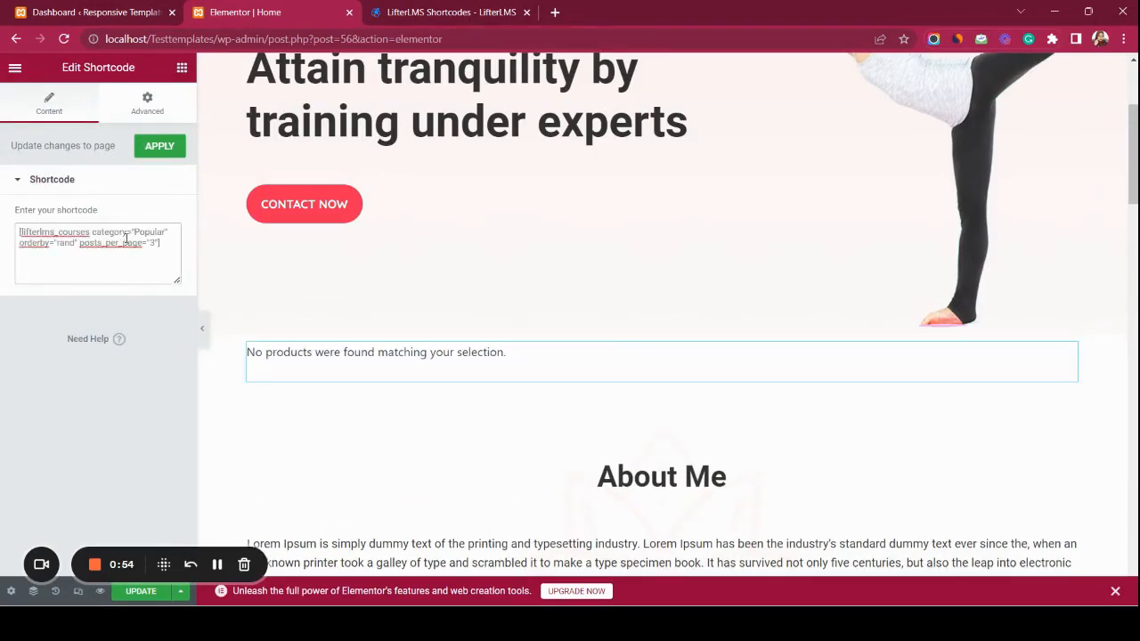
- Switch to the LifterLMS Shortcodes documentation and look up the Courses shortcode's options and usage
{"action": "left_click", "coordinate": [481, 11]}
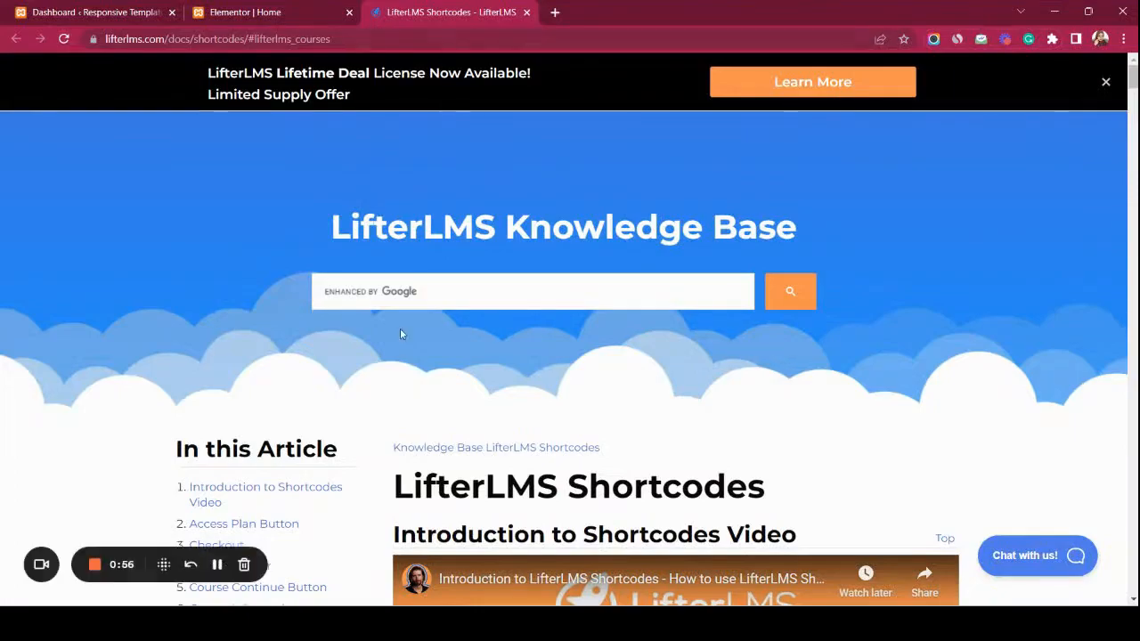
{"action": "scroll", "coordinate": [406, 356], "scroll_direction": "down", "scroll_amount": 5}
{"action": "scroll", "coordinate": [621, 326], "scroll_direction": "down", "scroll_amount": 5}
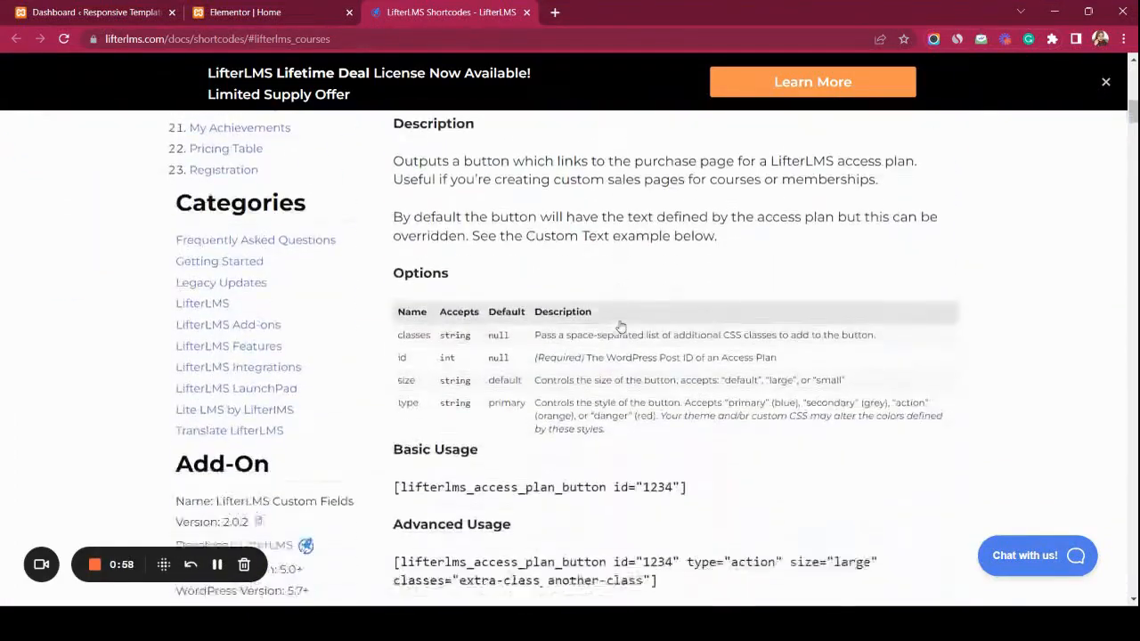
{"action": "scroll", "coordinate": [621, 327], "scroll_direction": "up", "scroll_amount": 3}
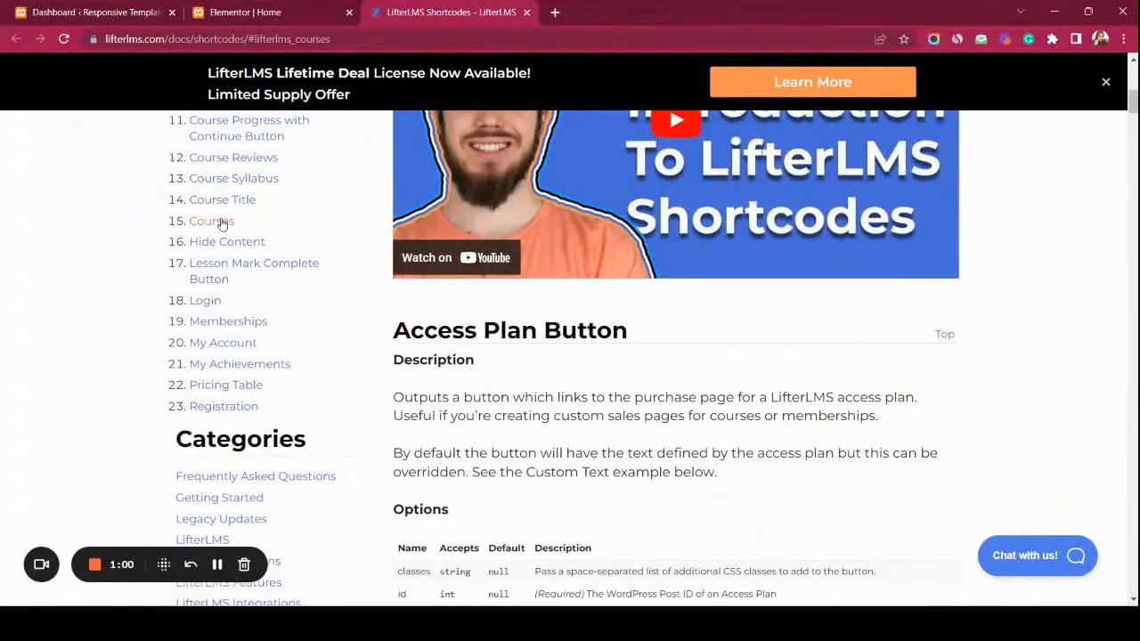
{"action": "left_click", "coordinate": [222, 223]}
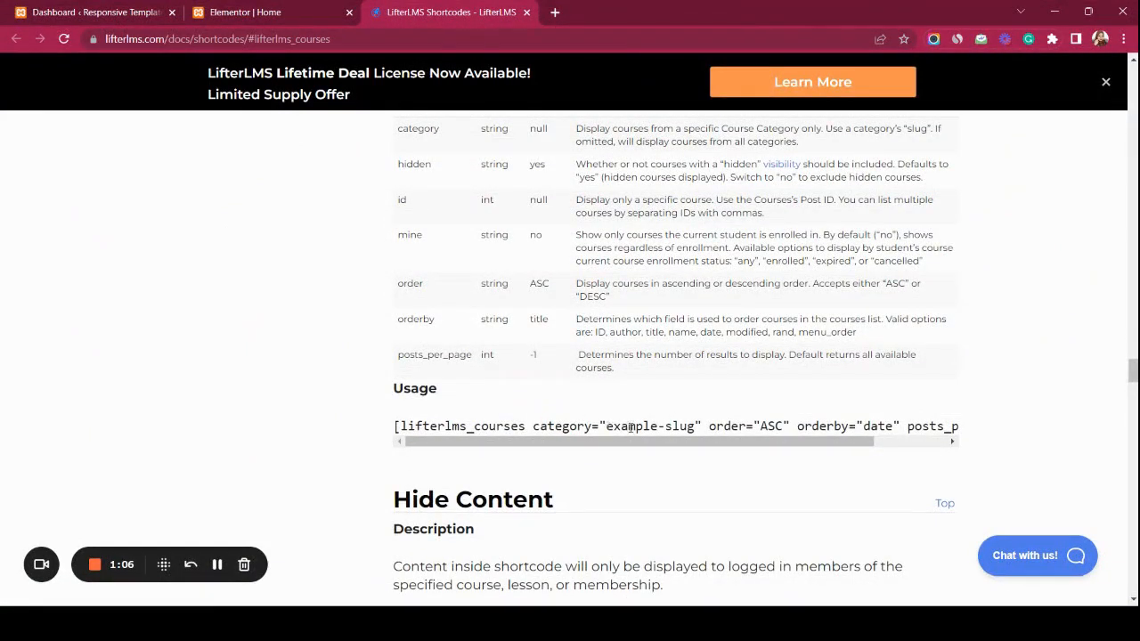
- Compare the documentation's category slug example with the shortcode's Popular category in Elementor, apply the widget and check the new section
{"action": "left_click_drag", "start_coordinate": [607, 427], "coordinate": [690, 432]}
{"action": "left_click", "coordinate": [288, 8]}
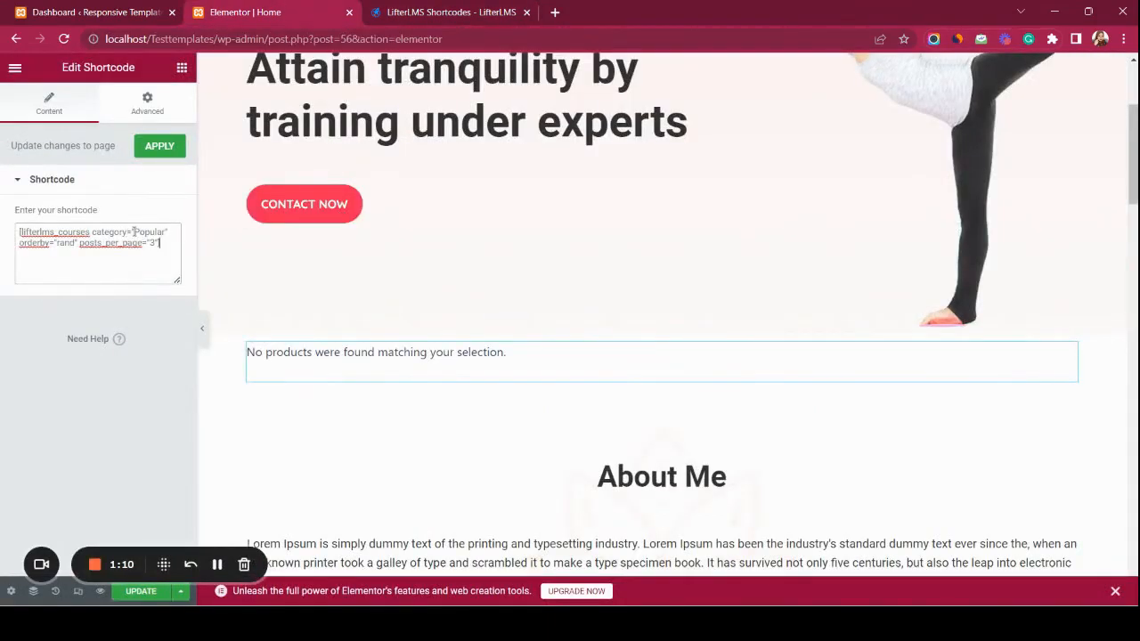
{"action": "left_click_drag", "start_coordinate": [137, 231], "coordinate": [166, 231]}
{"action": "left_click", "coordinate": [167, 147]}
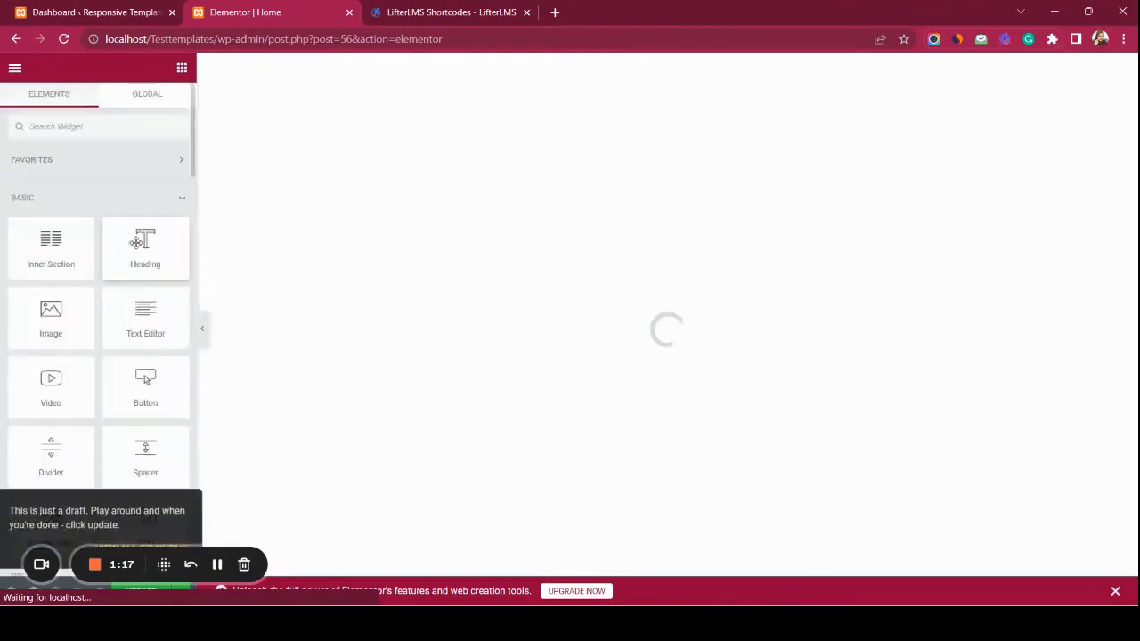
{"action": "scroll", "coordinate": [389, 280], "scroll_direction": "down", "scroll_amount": 2}
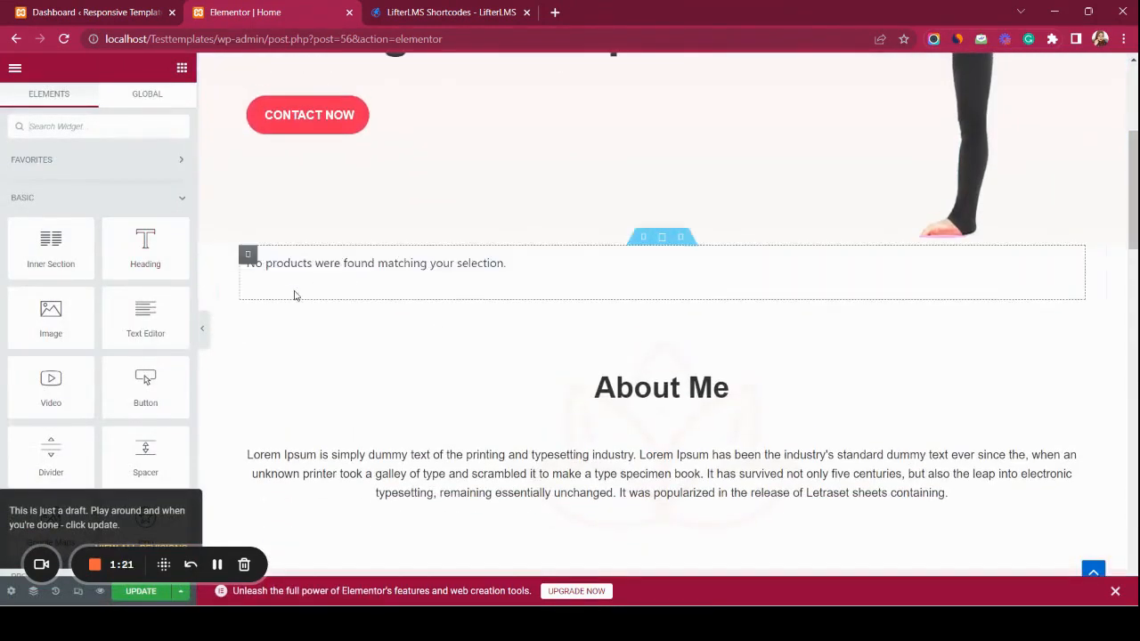
{"action": "scroll", "coordinate": [321, 374], "scroll_direction": "up", "scroll_amount": 3}
{"action": "scroll", "coordinate": [343, 410], "scroll_direction": "down", "scroll_amount": 2}
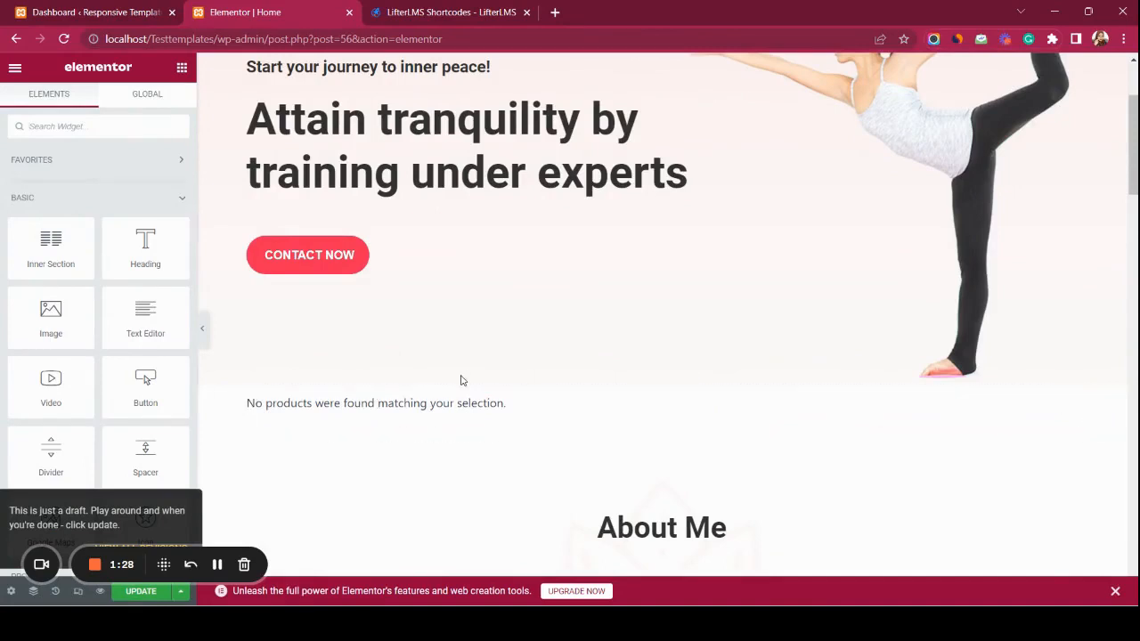
- Add a new LifterLMS course category named Popular from the WordPress dashboard
{"action": "left_click", "coordinate": [131, 20]}
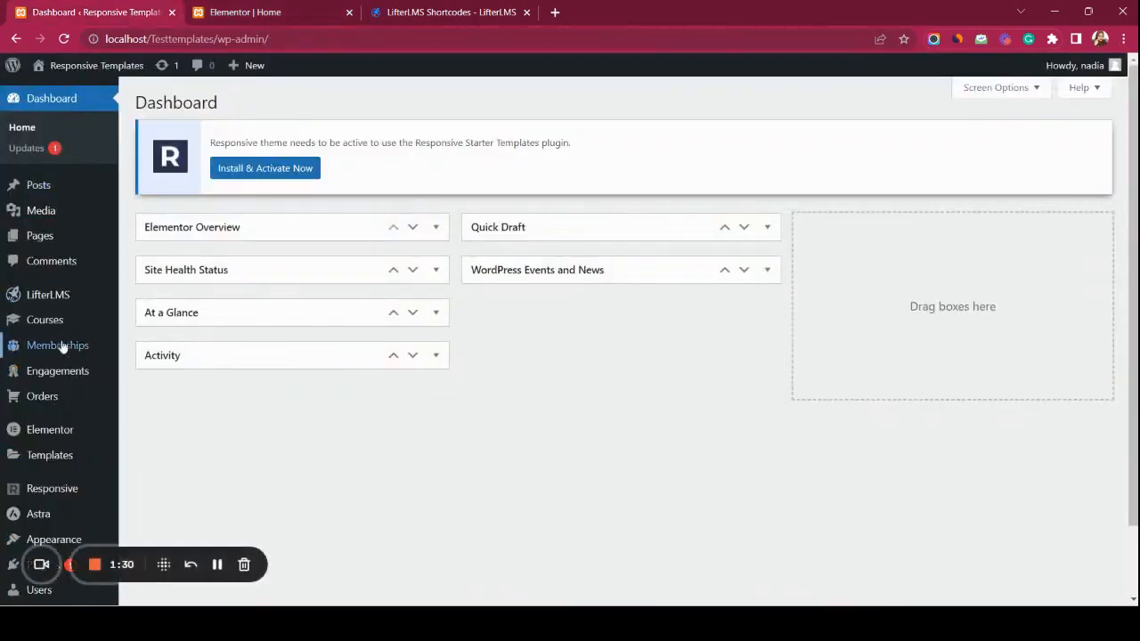
{"action": "mouse_move", "coordinate": [47, 336]}
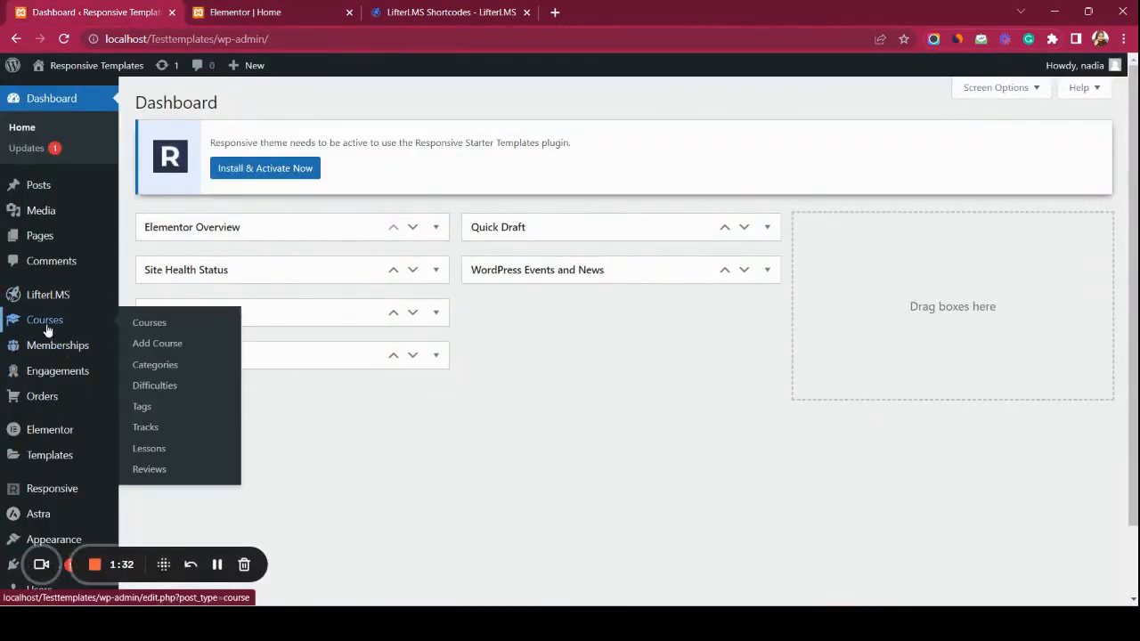
{"action": "left_click", "coordinate": [156, 365]}
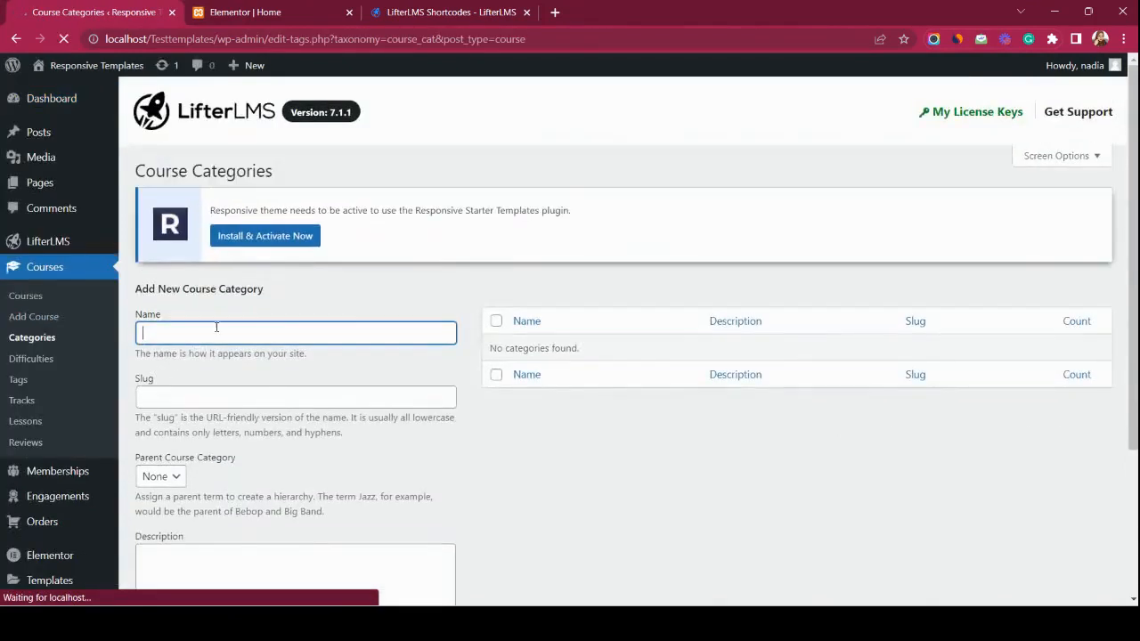
{"action": "type", "text": "Popular"}
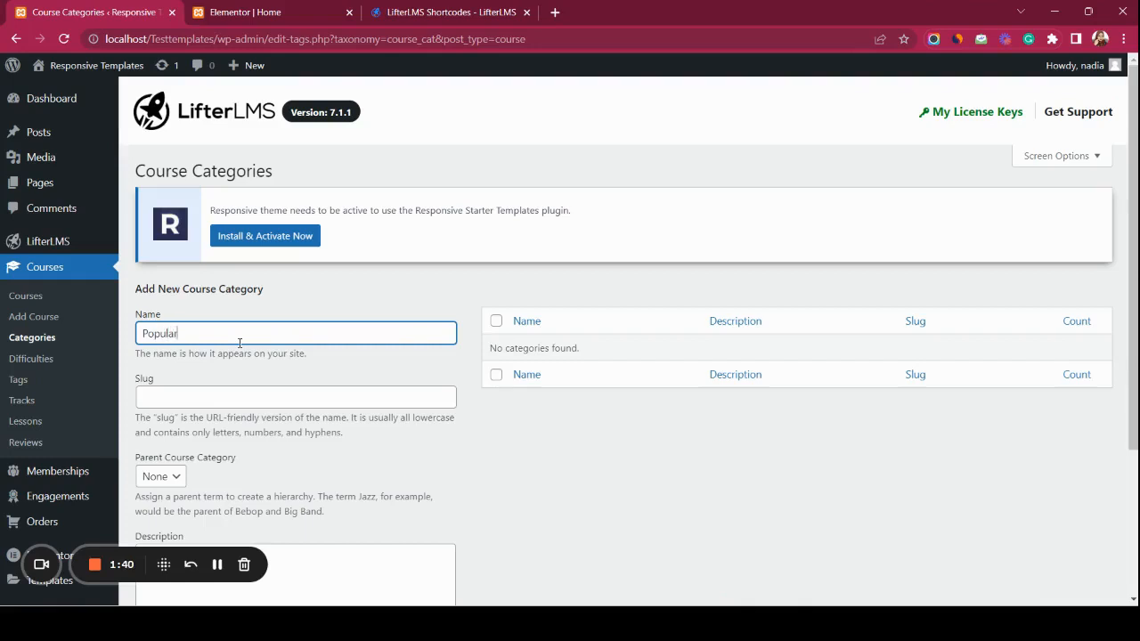
{"action": "scroll", "coordinate": [239, 343], "scroll_direction": "down", "scroll_amount": 2}
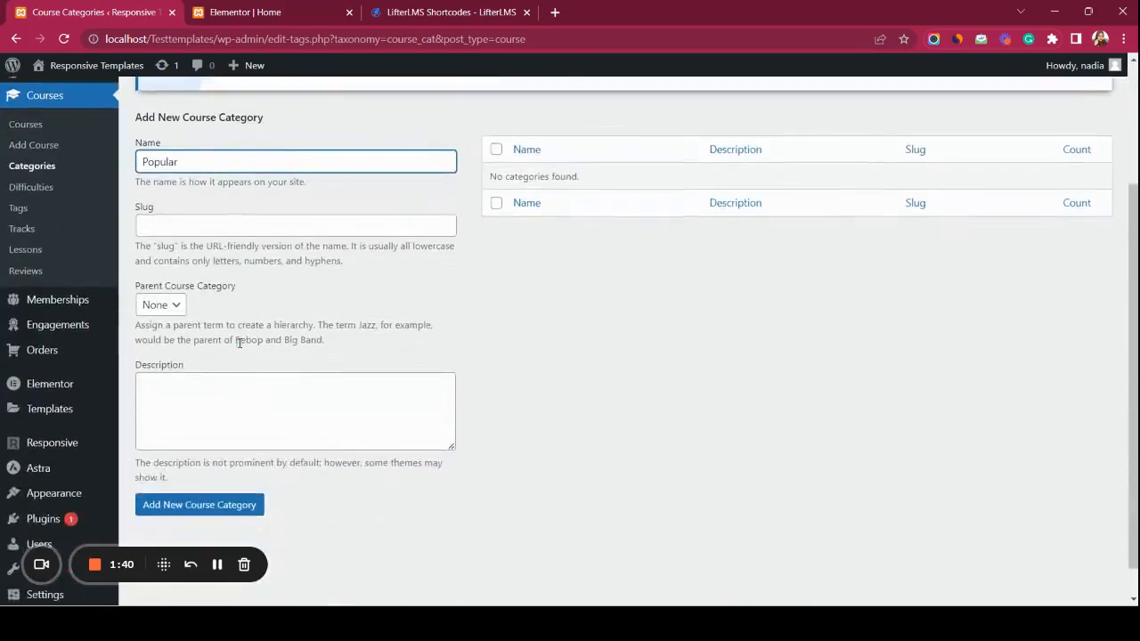
{"action": "left_click", "coordinate": [193, 504]}
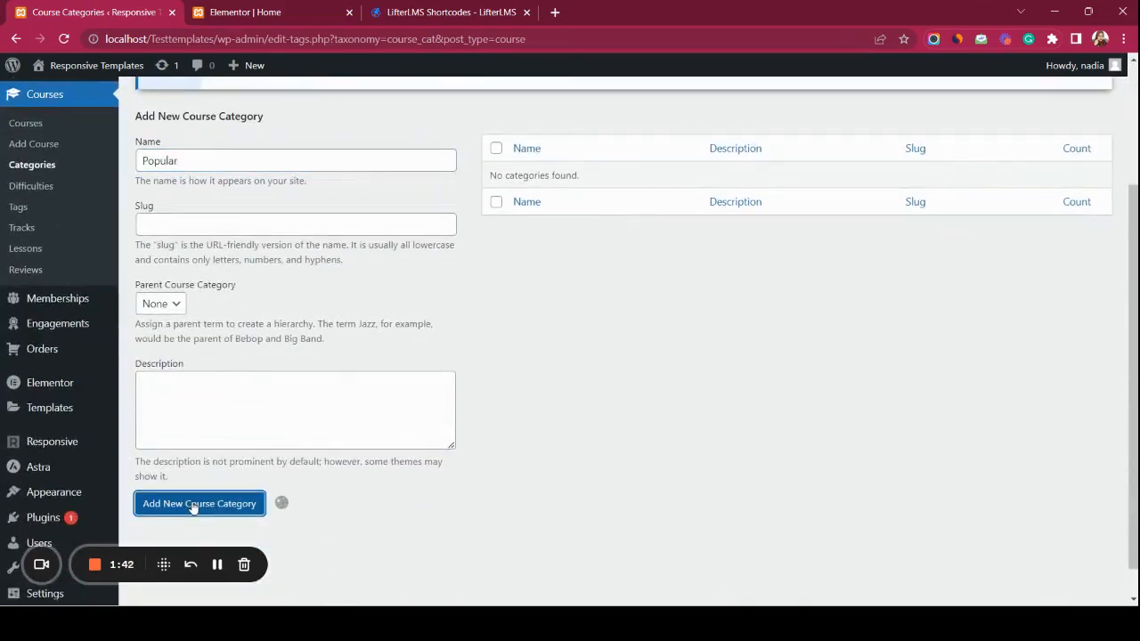
{"action": "scroll", "coordinate": [36, 210], "scroll_direction": "up", "scroll_amount": 1}
- Assign the Popular category to the Power Yoga course with Quick Edit in the course list
{"action": "left_click", "coordinate": [25, 202]}
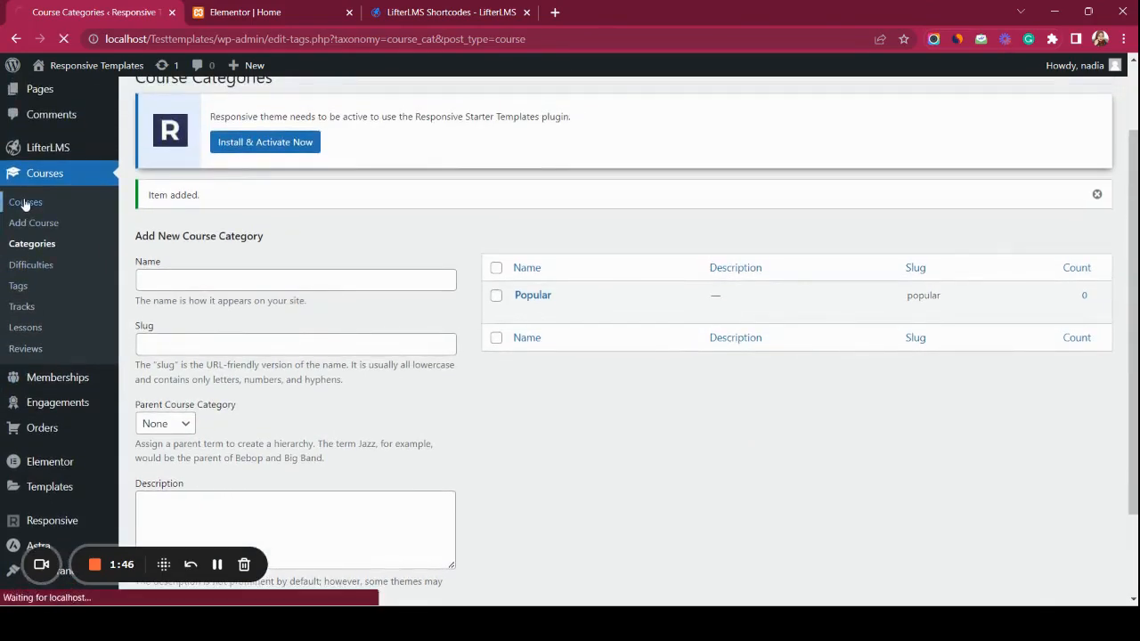
{"action": "scroll", "coordinate": [375, 229], "scroll_direction": "down", "scroll_amount": 3}
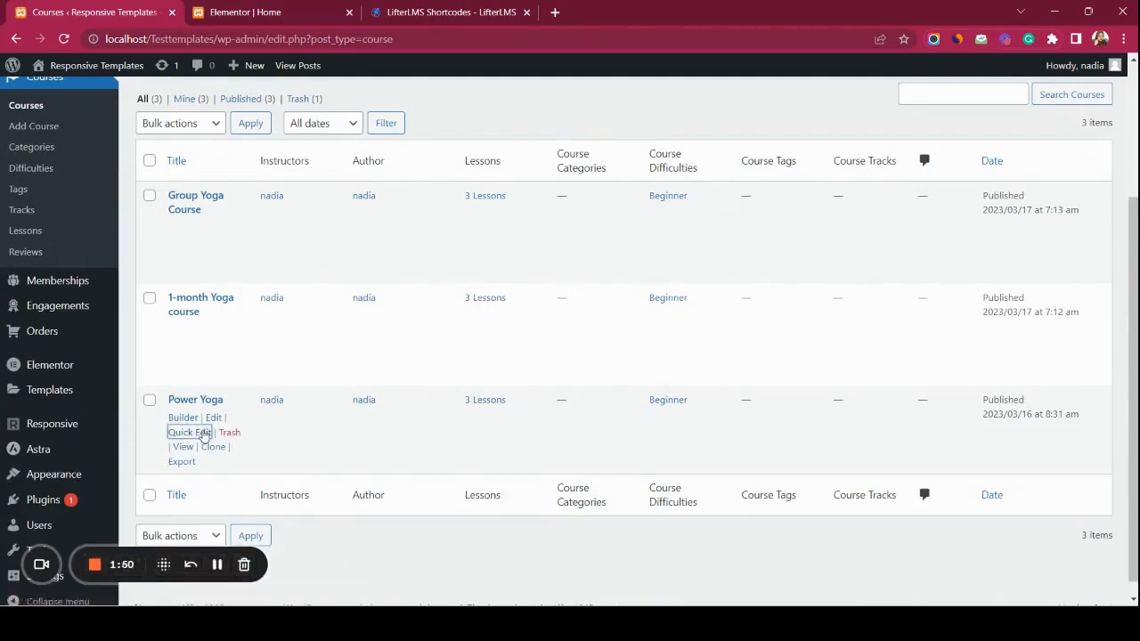
{"action": "left_click", "coordinate": [203, 433]}
{"action": "scroll", "coordinate": [741, 464], "scroll_direction": "down", "scroll_amount": 2}
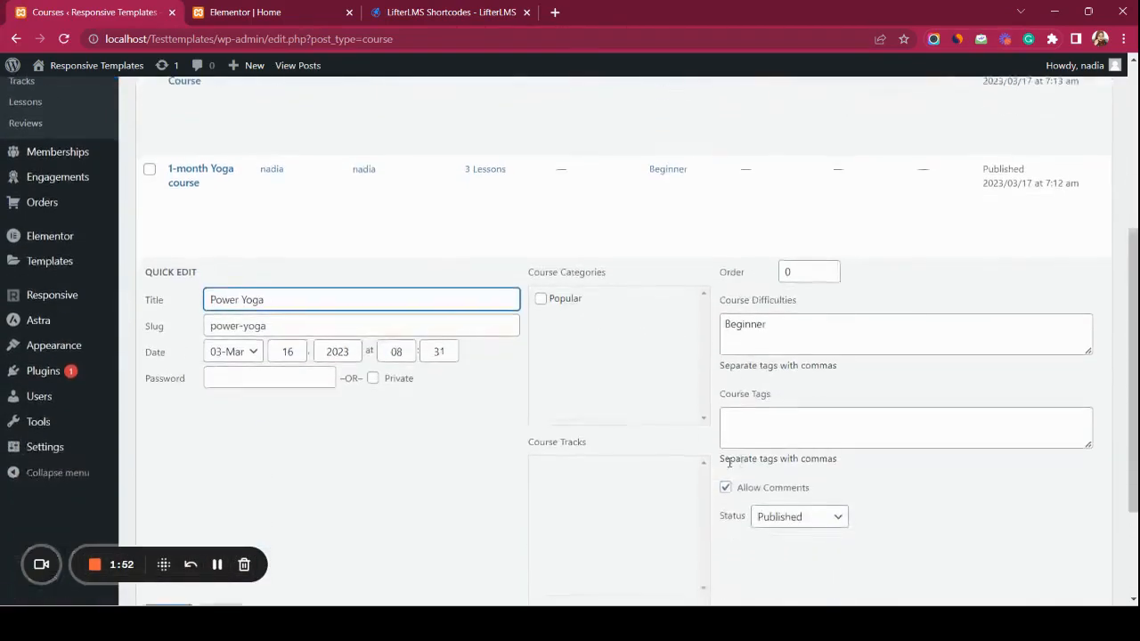
{"action": "left_click", "coordinate": [542, 301]}
{"action": "scroll", "coordinate": [482, 421], "scroll_direction": "down", "scroll_amount": 2}
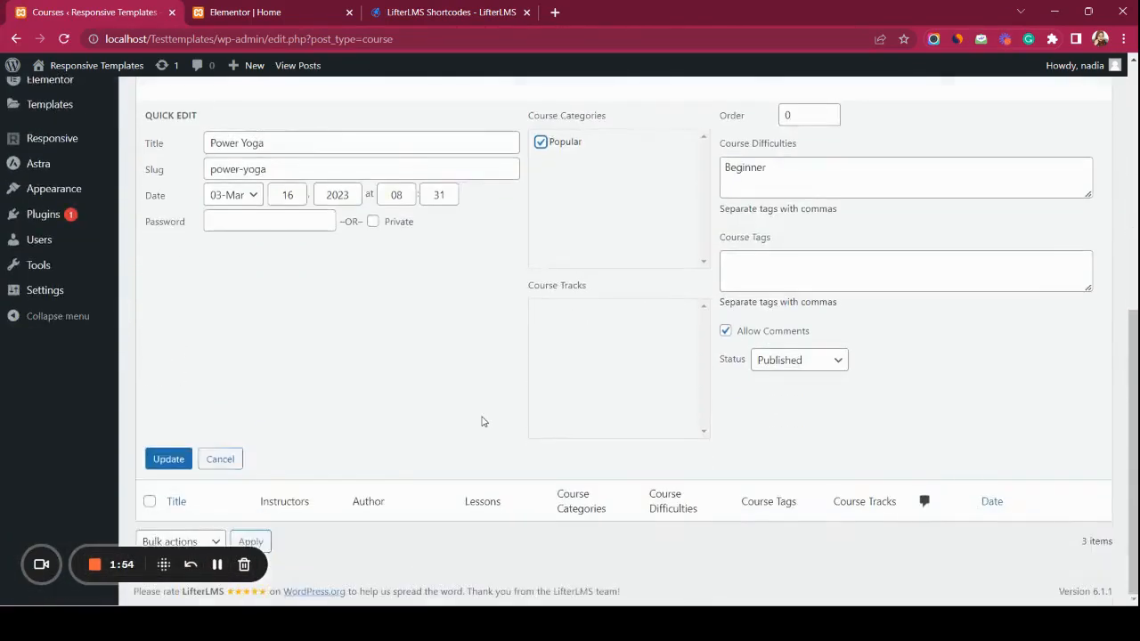
{"action": "left_click", "coordinate": [167, 459]}
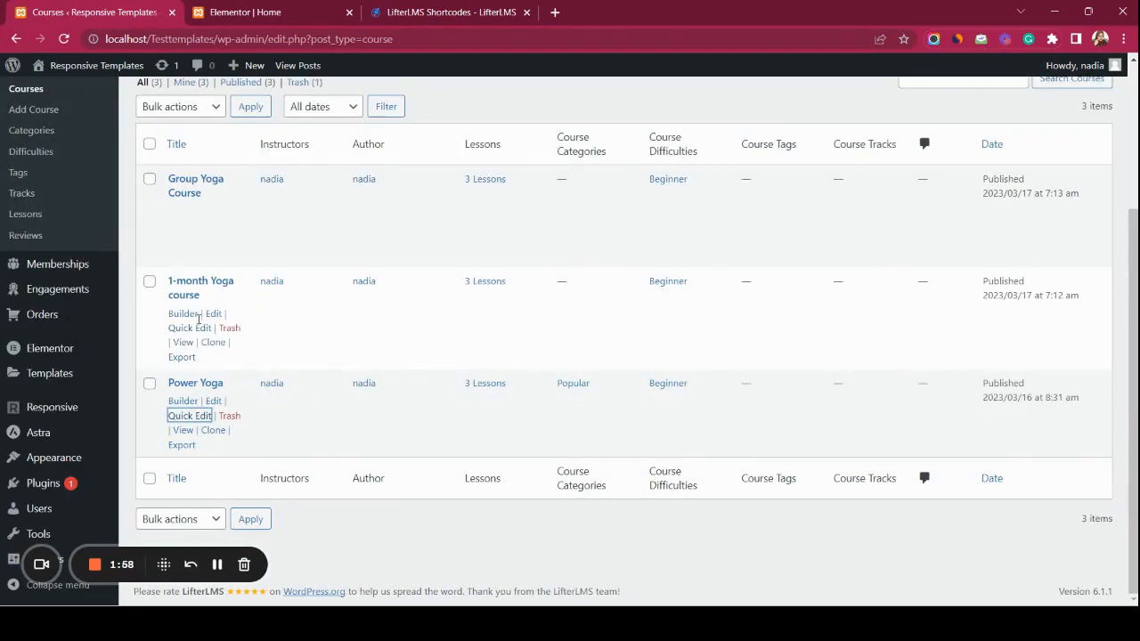
- Assign the Popular category to the 1-month Yoga course with Quick Edit
{"action": "left_click", "coordinate": [202, 329]}
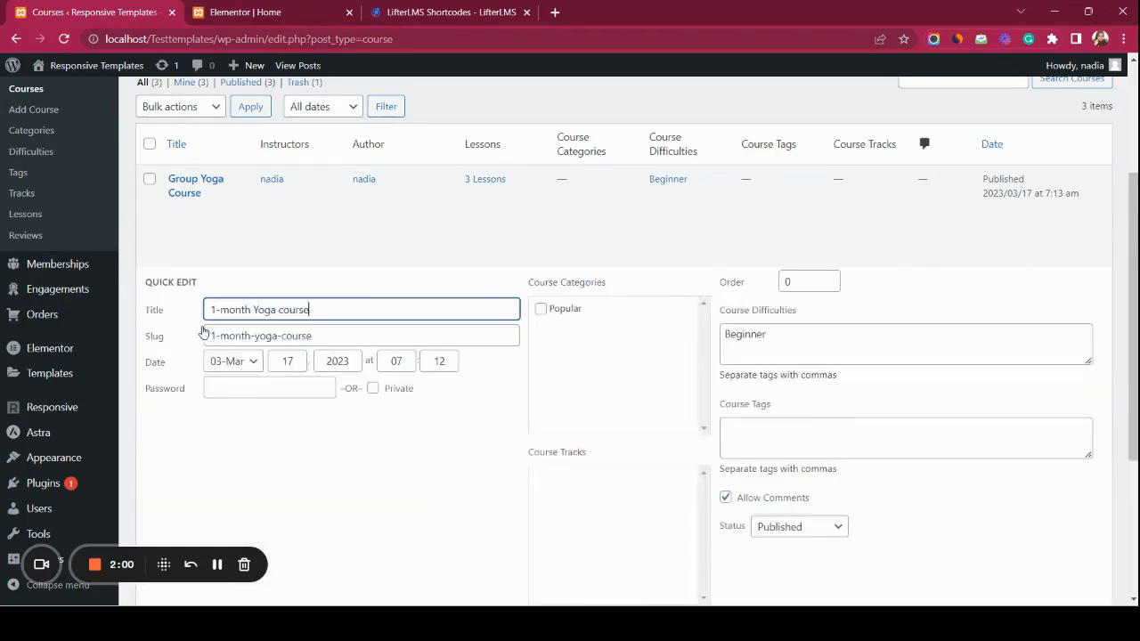
{"action": "left_click", "coordinate": [541, 310]}
{"action": "scroll", "coordinate": [400, 402], "scroll_direction": "down", "scroll_amount": 3}
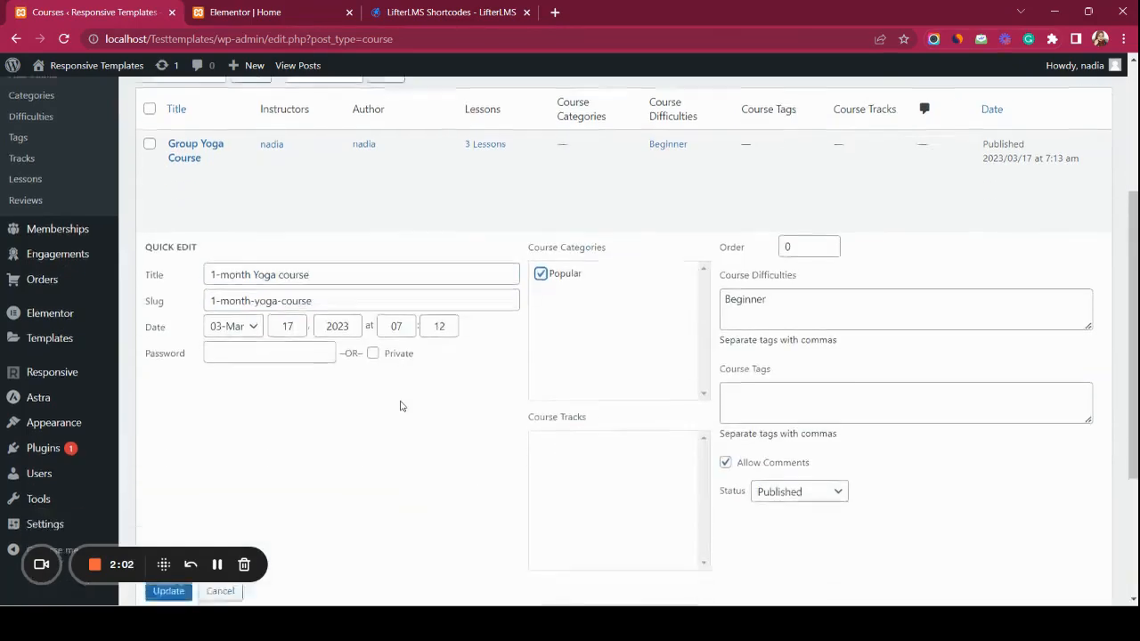
{"action": "left_click", "coordinate": [168, 372]}
- Assign the Popular category to the Group Yoga Course with Quick Edit
{"action": "scroll", "coordinate": [285, 308], "scroll_direction": "up", "scroll_amount": 5}
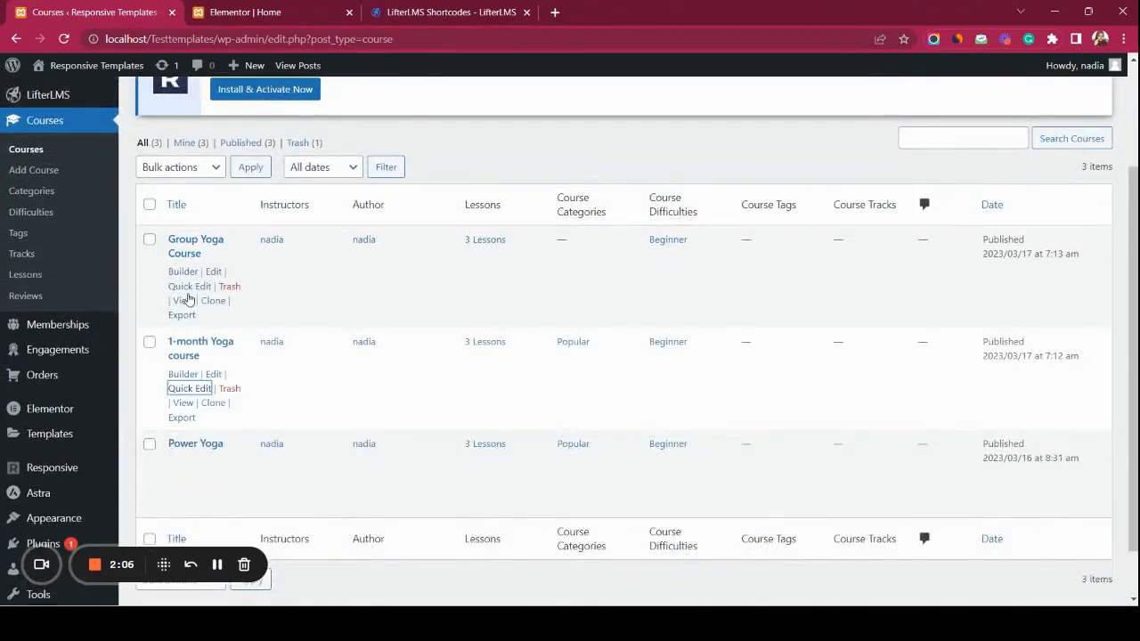
{"action": "left_click", "coordinate": [189, 287]}
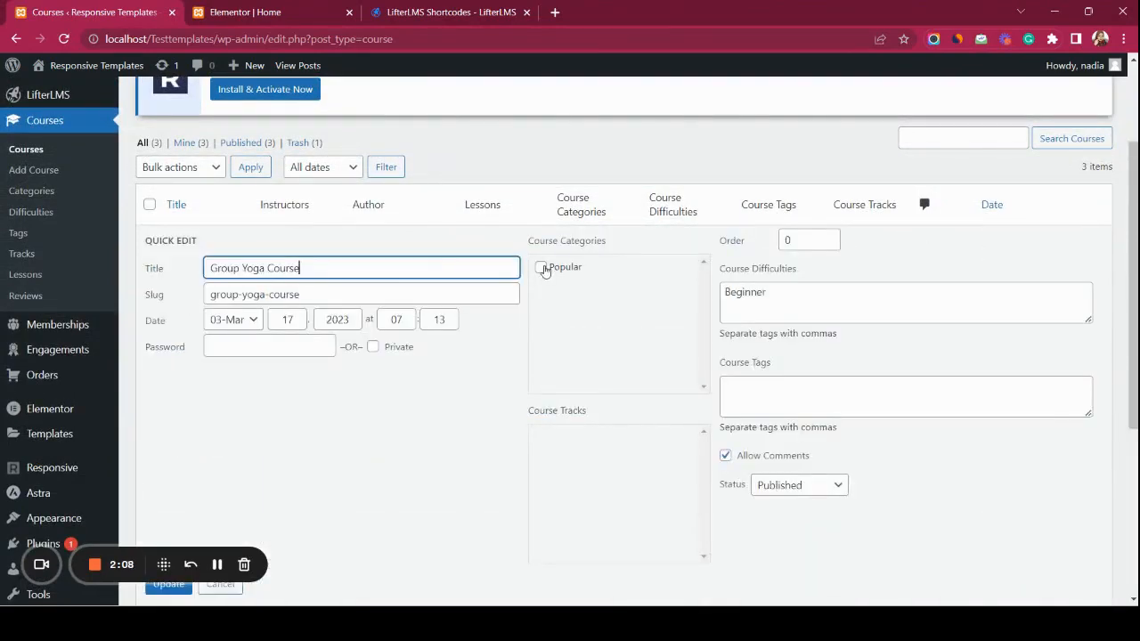
{"action": "left_click", "coordinate": [542, 268]}
{"action": "scroll", "coordinate": [275, 377], "scroll_direction": "down", "scroll_amount": 3}
{"action": "left_click", "coordinate": [180, 335]}
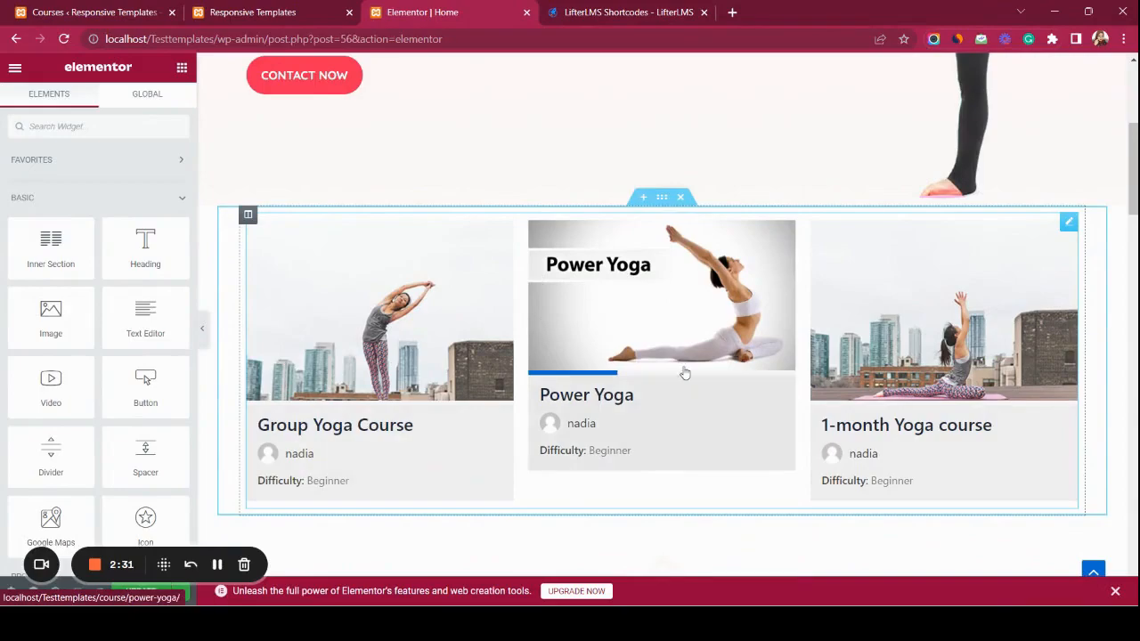
- Look over the home page in the Elementor editor and save its update
{"action": "scroll", "coordinate": [686, 370], "scroll_direction": "down", "scroll_amount": 4}
{"action": "scroll", "coordinate": [686, 370], "scroll_direction": "down", "scroll_amount": 2}
{"action": "scroll", "coordinate": [600, 511], "scroll_direction": "down", "scroll_amount": 8}
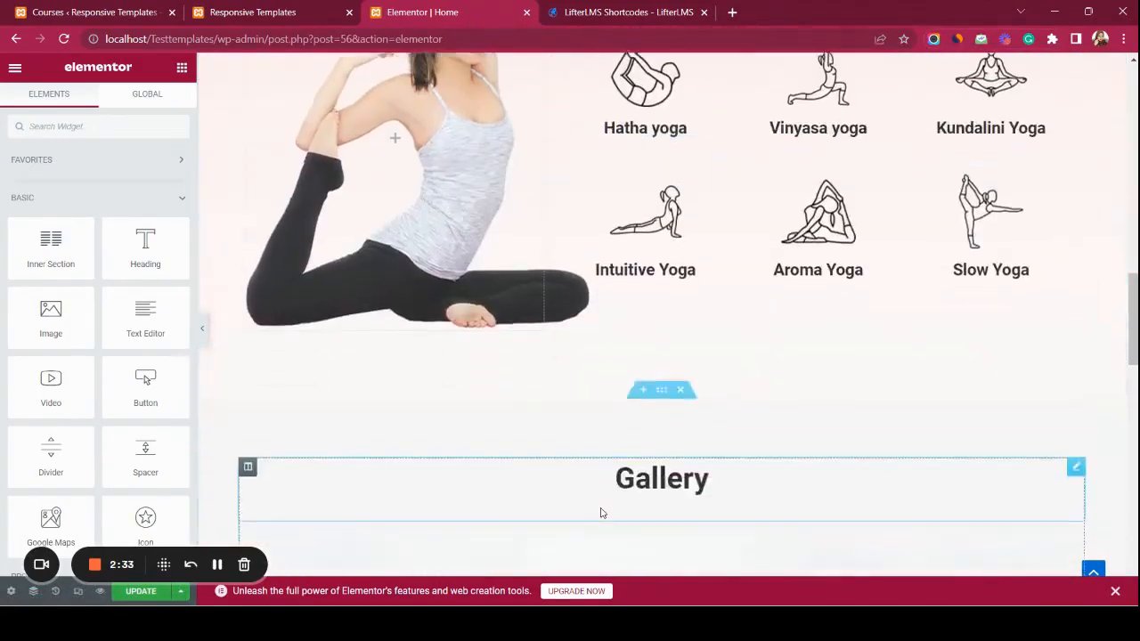
{"action": "scroll", "coordinate": [600, 511], "scroll_direction": "down", "scroll_amount": 4}
{"action": "scroll", "coordinate": [615, 244], "scroll_direction": "up", "scroll_amount": 3}
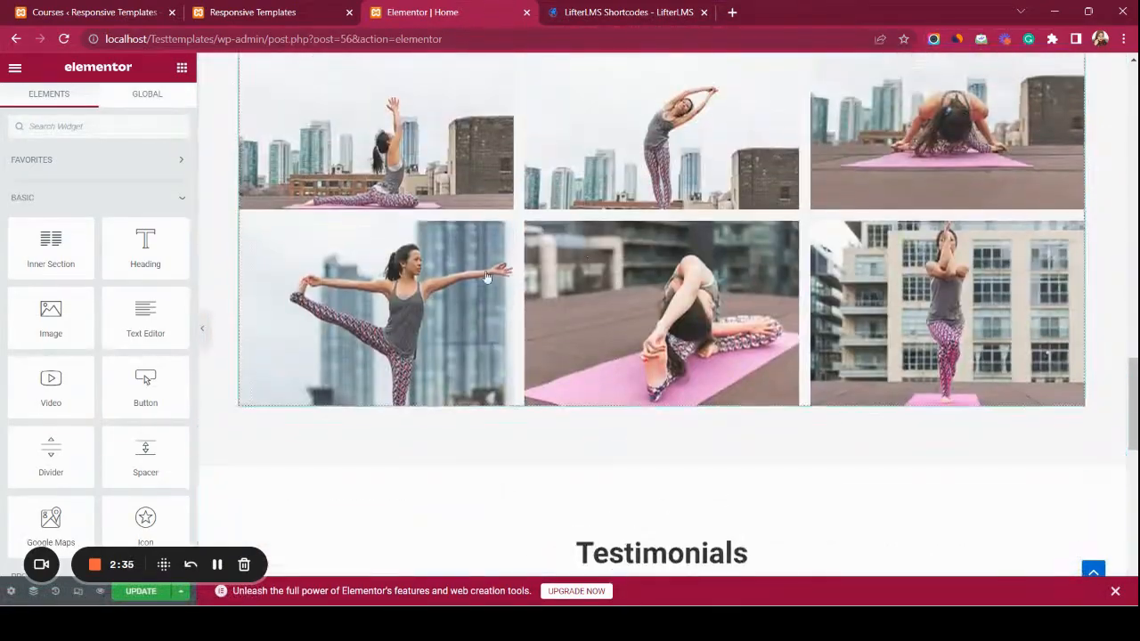
{"action": "scroll", "coordinate": [457, 299], "scroll_direction": "up", "scroll_amount": 18}
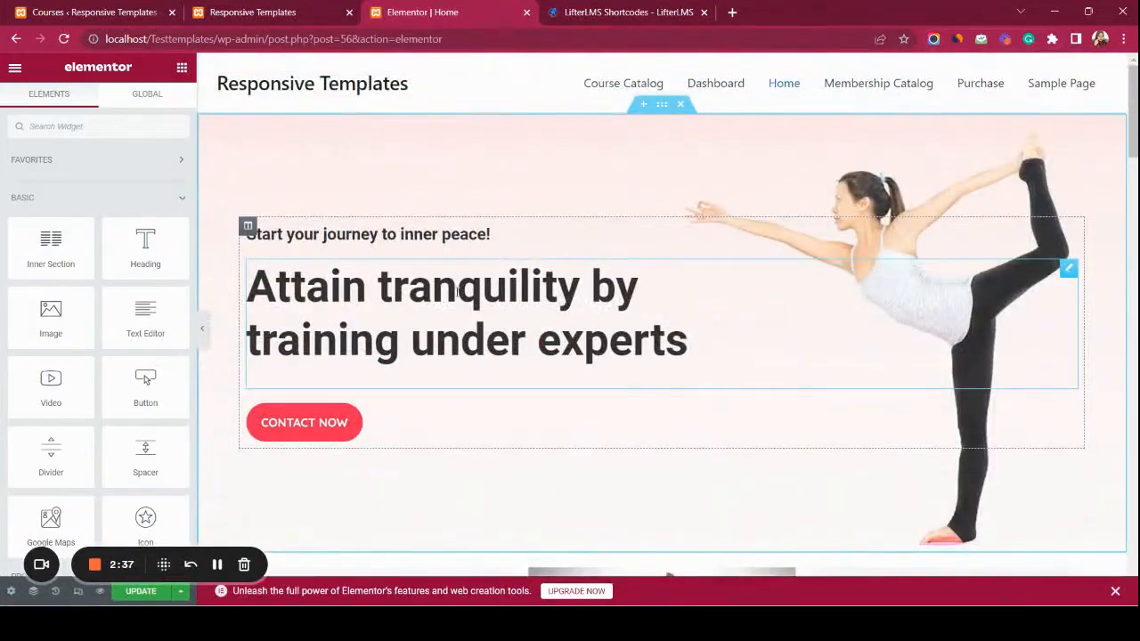
{"action": "left_click", "coordinate": [141, 591]}
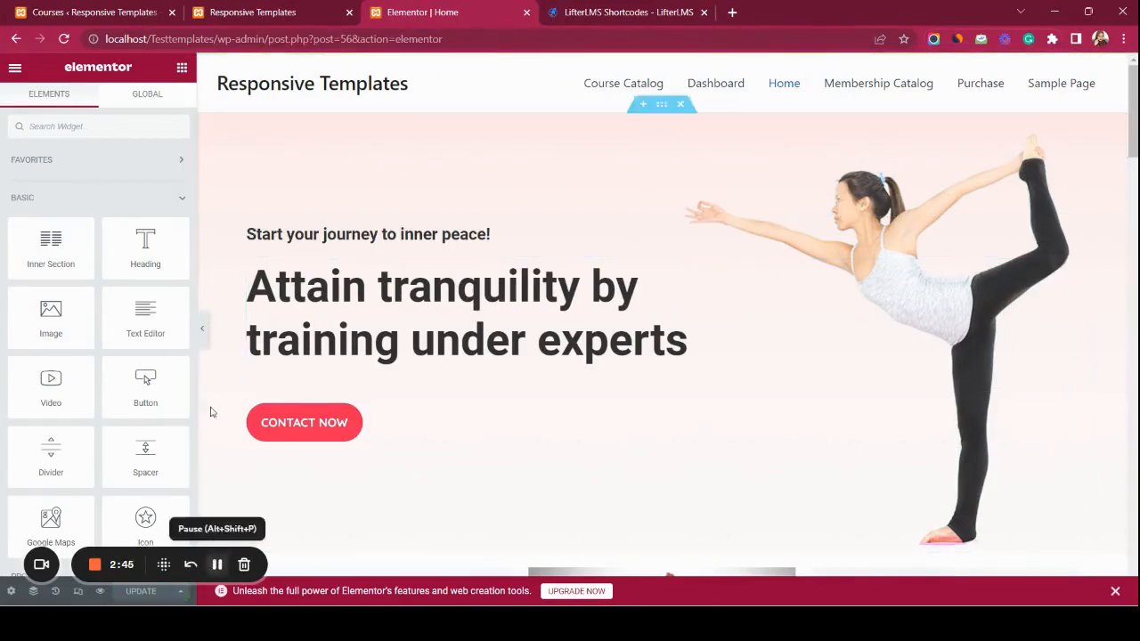
- Reload the live home page and examine the course section between the hero banner and About Me
{"action": "left_click", "coordinate": [248, 5]}
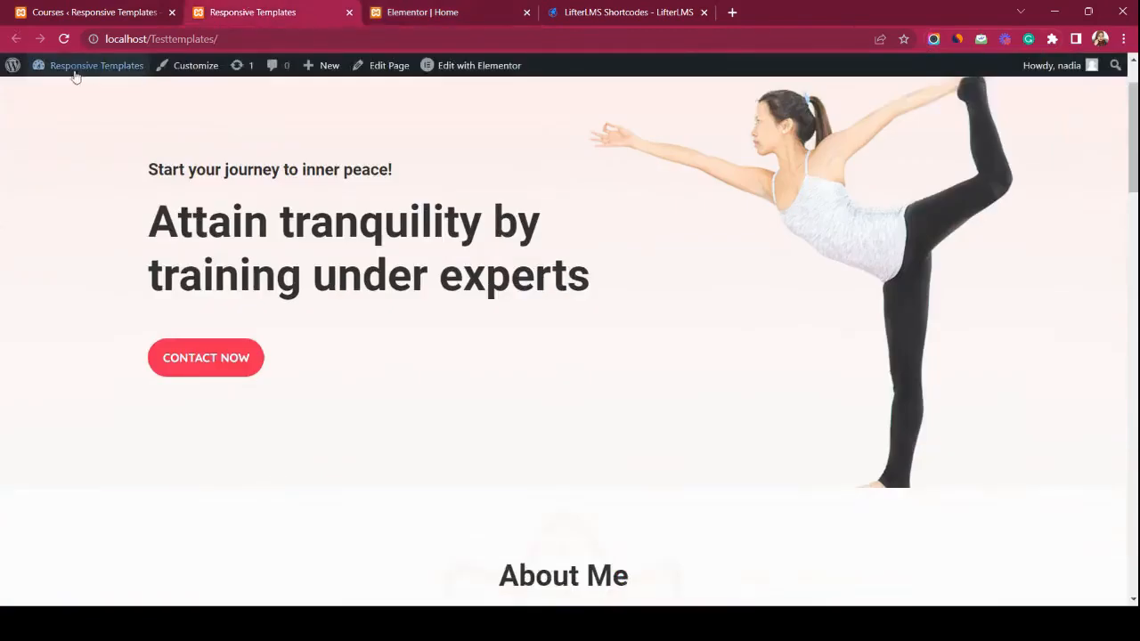
{"action": "left_click", "coordinate": [64, 39]}
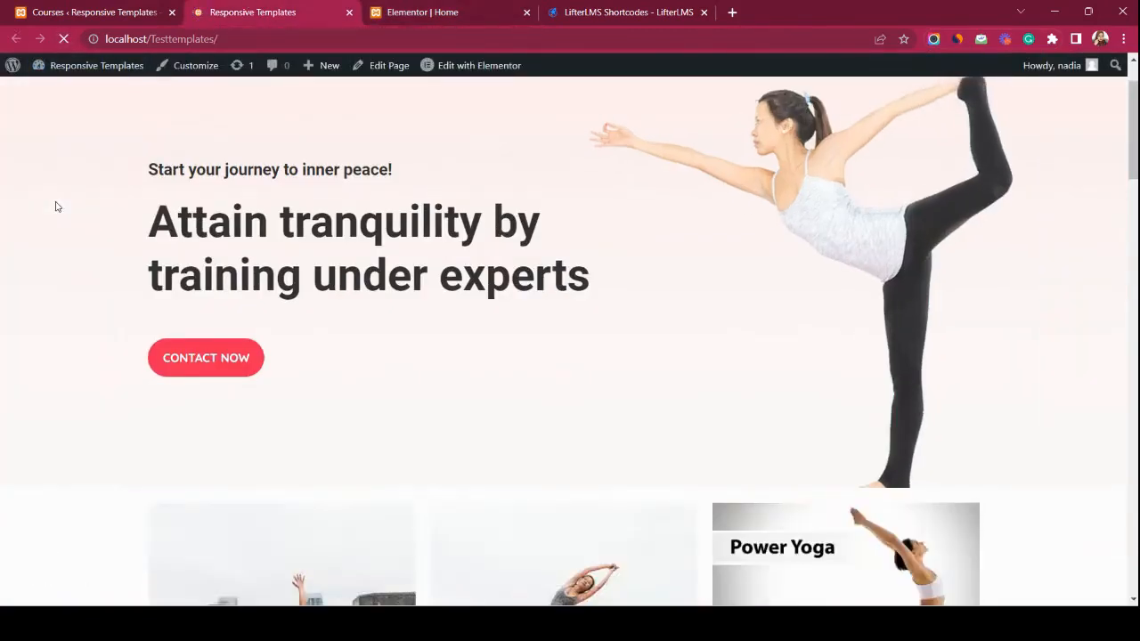
{"action": "scroll", "coordinate": [56, 204], "scroll_direction": "down", "scroll_amount": 3}
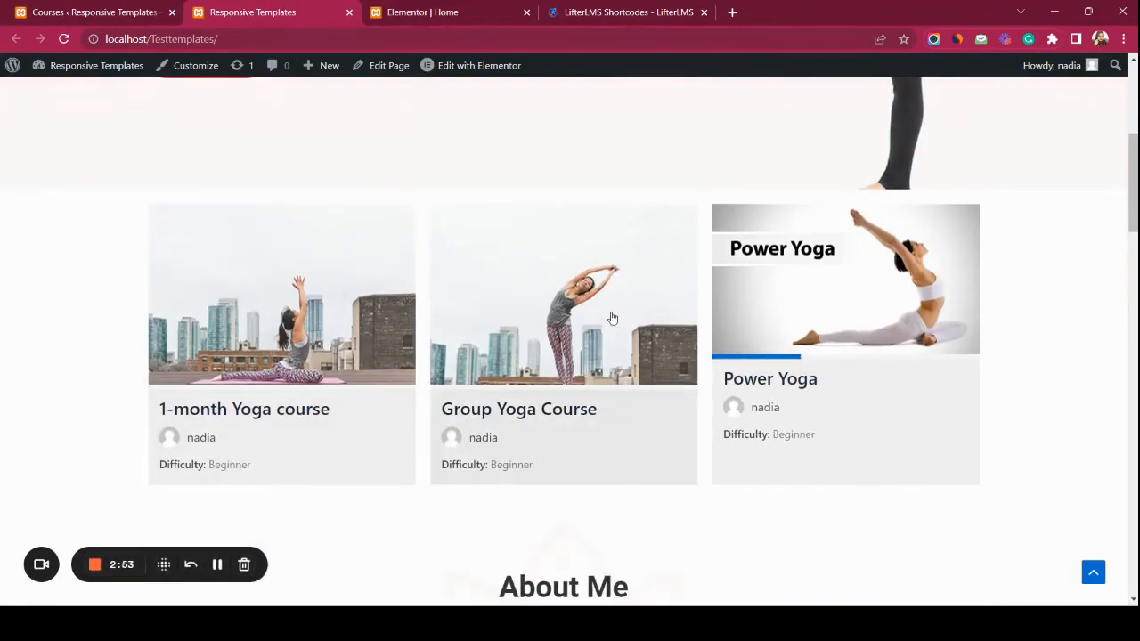
{"action": "scroll", "coordinate": [470, 299], "scroll_direction": "down", "scroll_amount": 1}
{"action": "scroll", "coordinate": [470, 299], "scroll_direction": "down", "scroll_amount": 2}
{"action": "scroll", "coordinate": [470, 299], "scroll_direction": "up", "scroll_amount": 7}
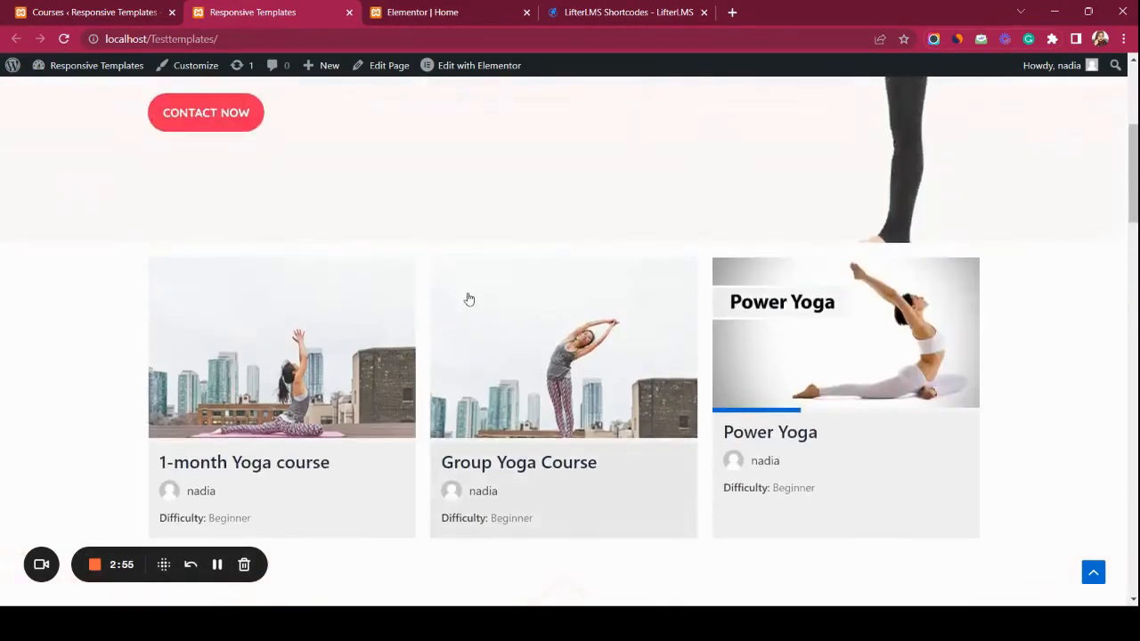
{"action": "scroll", "coordinate": [469, 299], "scroll_direction": "down", "scroll_amount": 6}
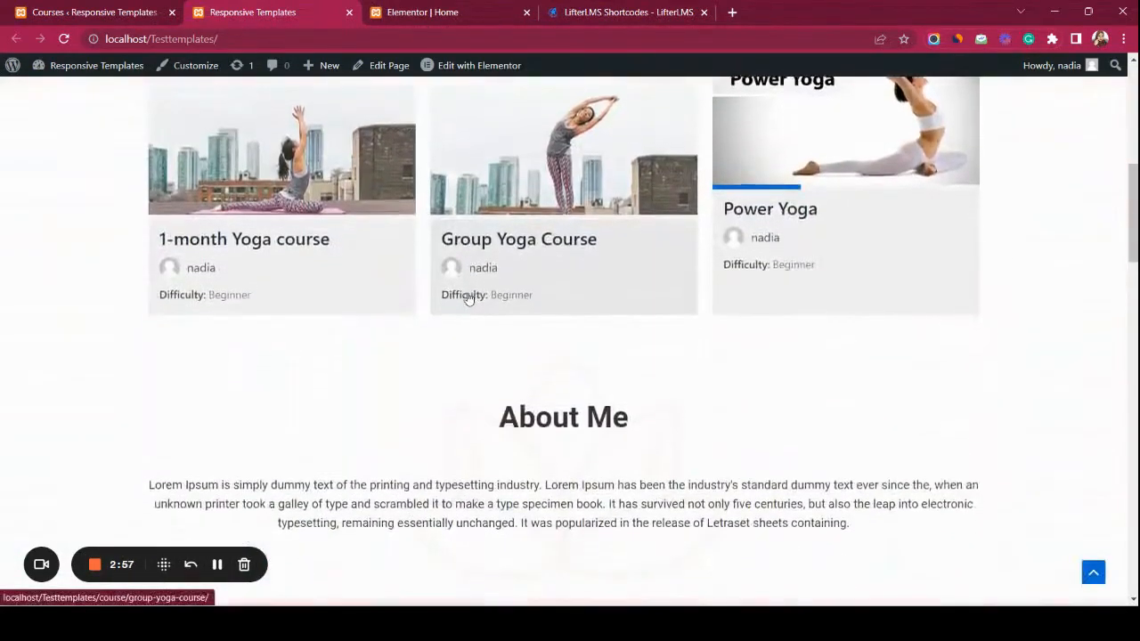
{"action": "scroll", "coordinate": [469, 300], "scroll_direction": "up", "scroll_amount": 7}
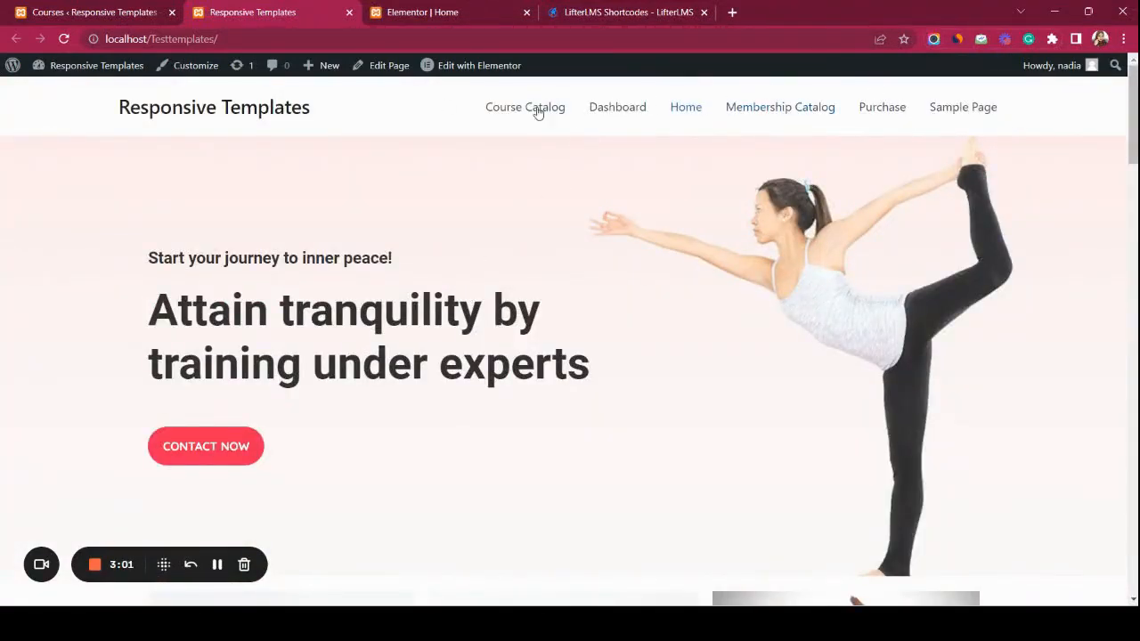
- Create a navigation menu named main_menu in the site's menu settings
{"action": "mouse_move", "coordinate": [100, 72]}
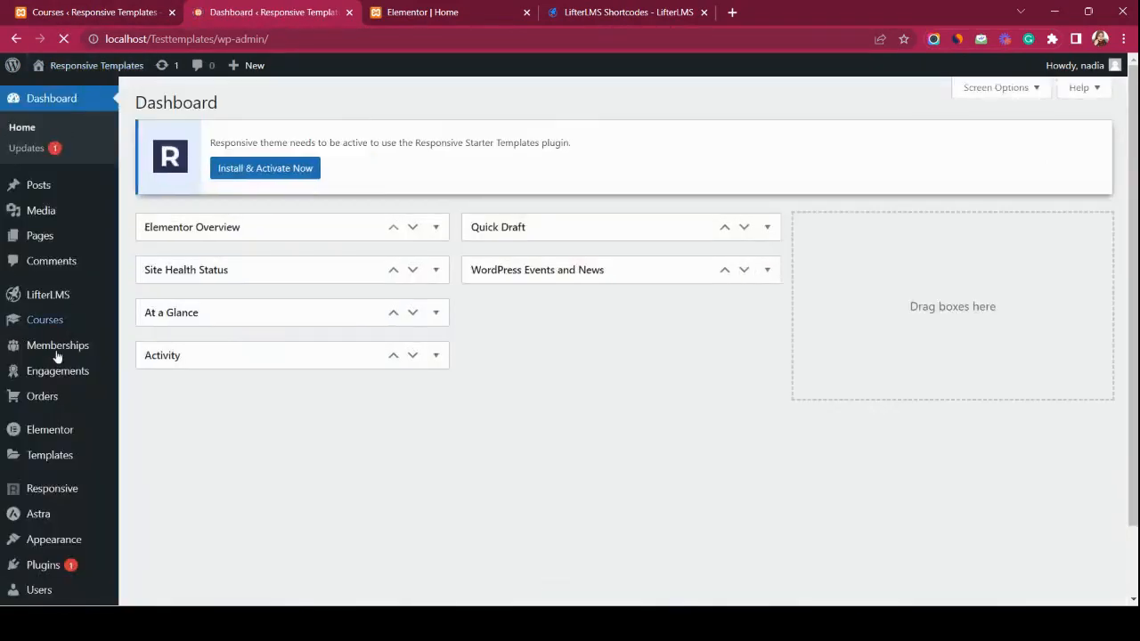
{"action": "scroll", "coordinate": [55, 354], "scroll_direction": "down", "scroll_amount": 1}
{"action": "mouse_move", "coordinate": [47, 464]}
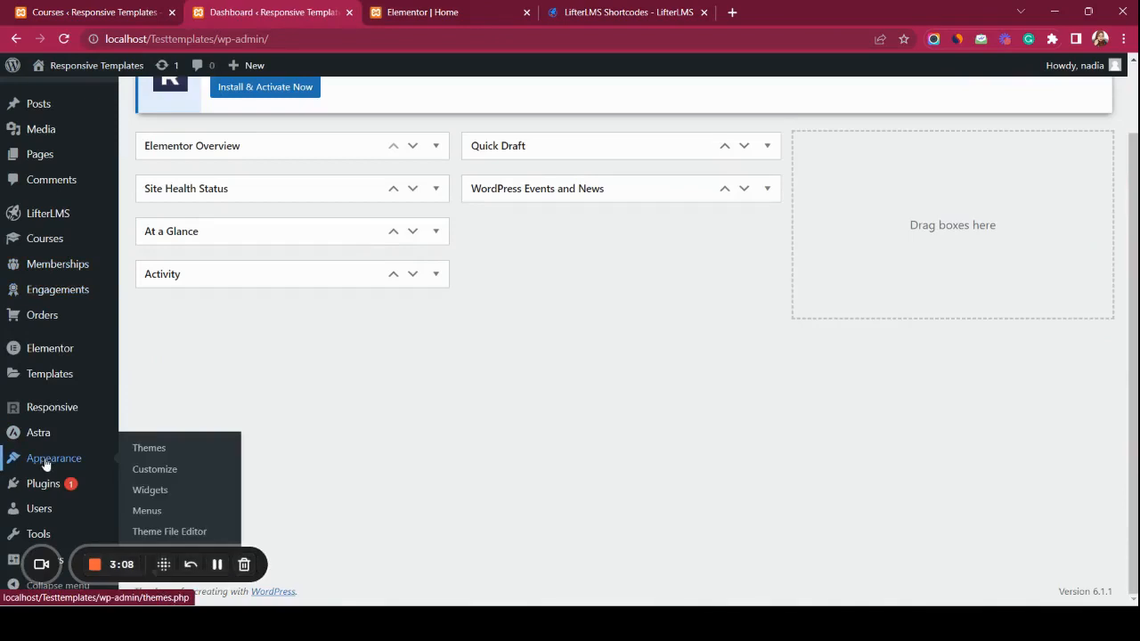
{"action": "left_click", "coordinate": [147, 512]}
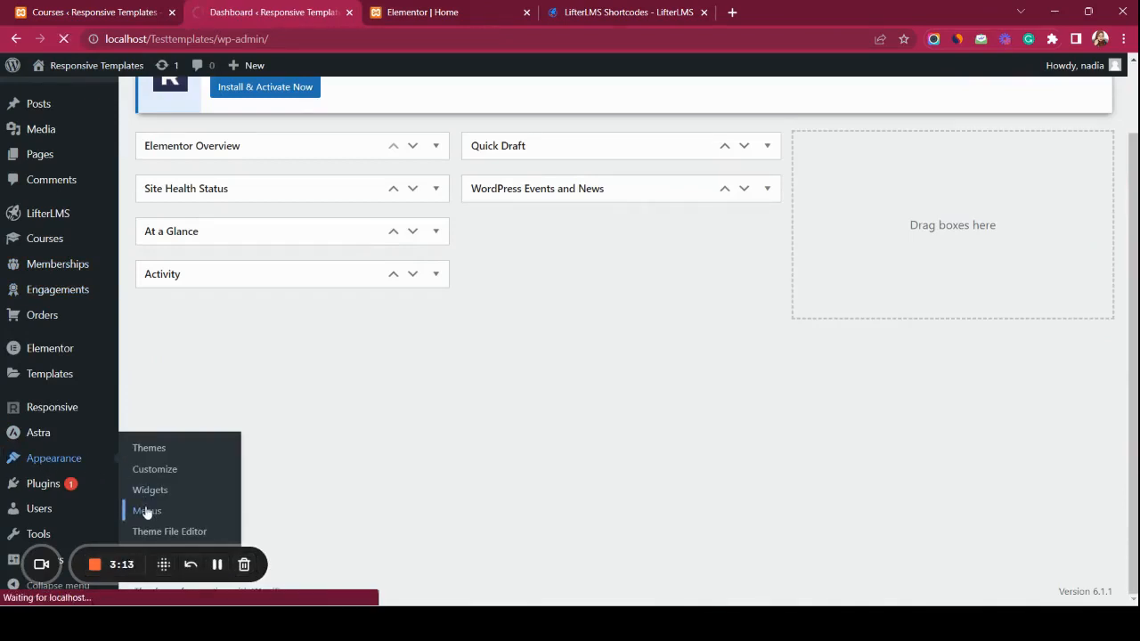
{"action": "scroll", "coordinate": [444, 392], "scroll_direction": "down", "scroll_amount": 1}
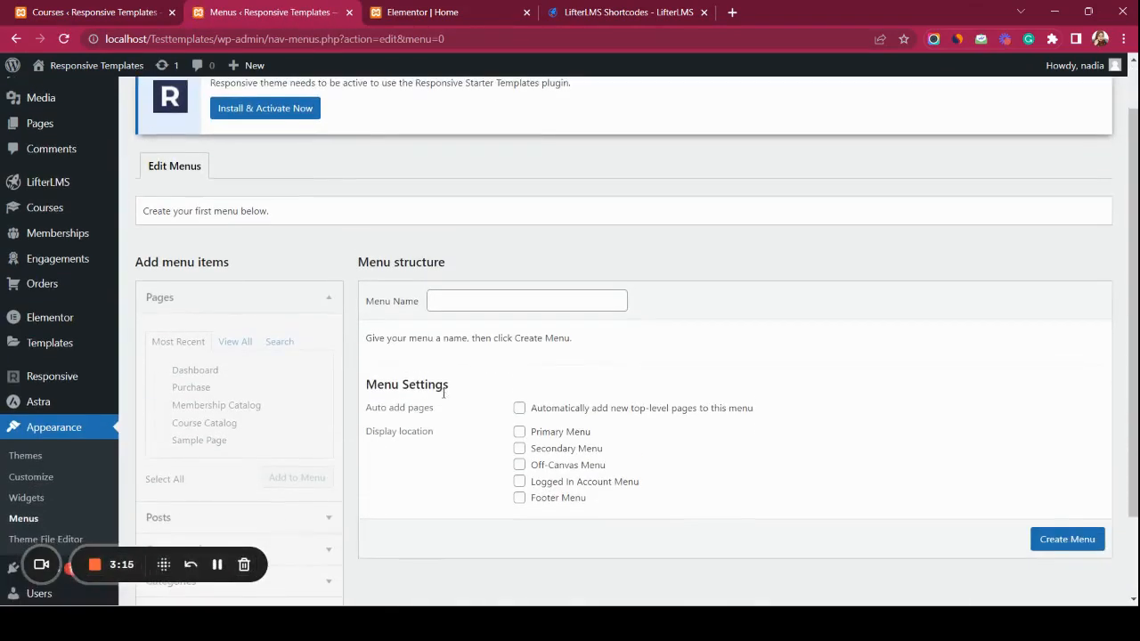
{"action": "left_click", "coordinate": [465, 297]}
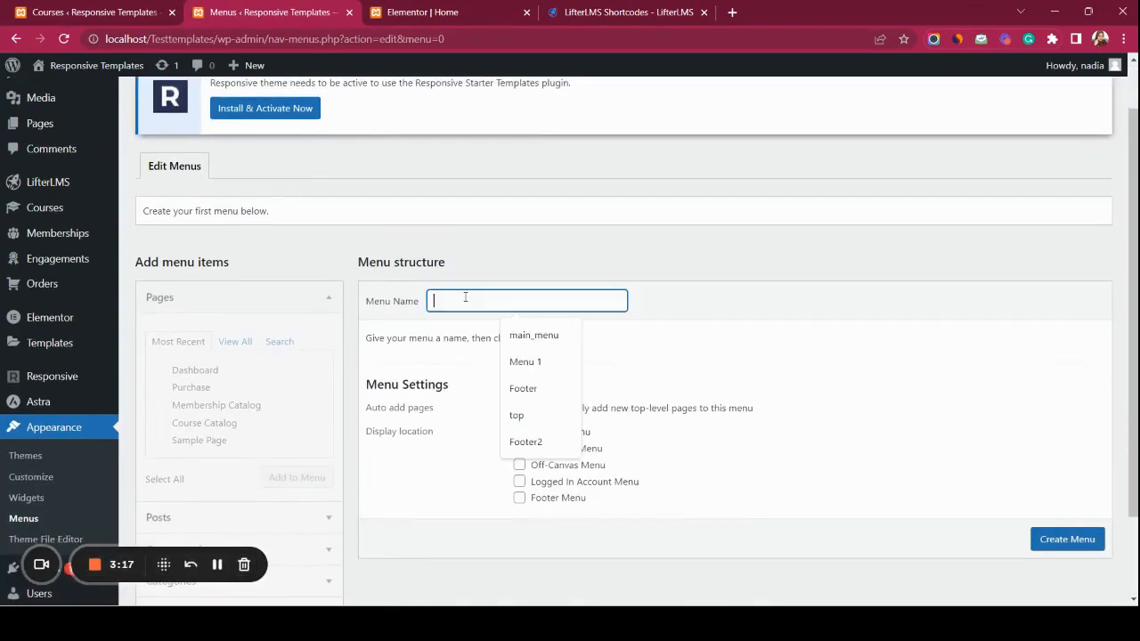
{"action": "left_click", "coordinate": [534, 335]}
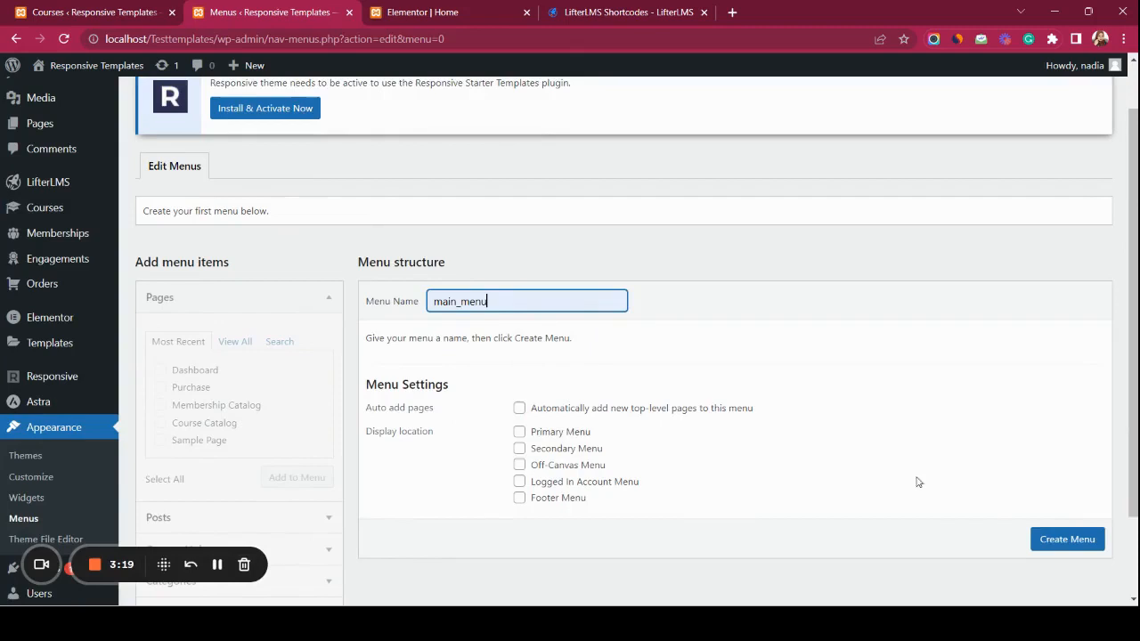
{"action": "left_click", "coordinate": [1058, 541]}
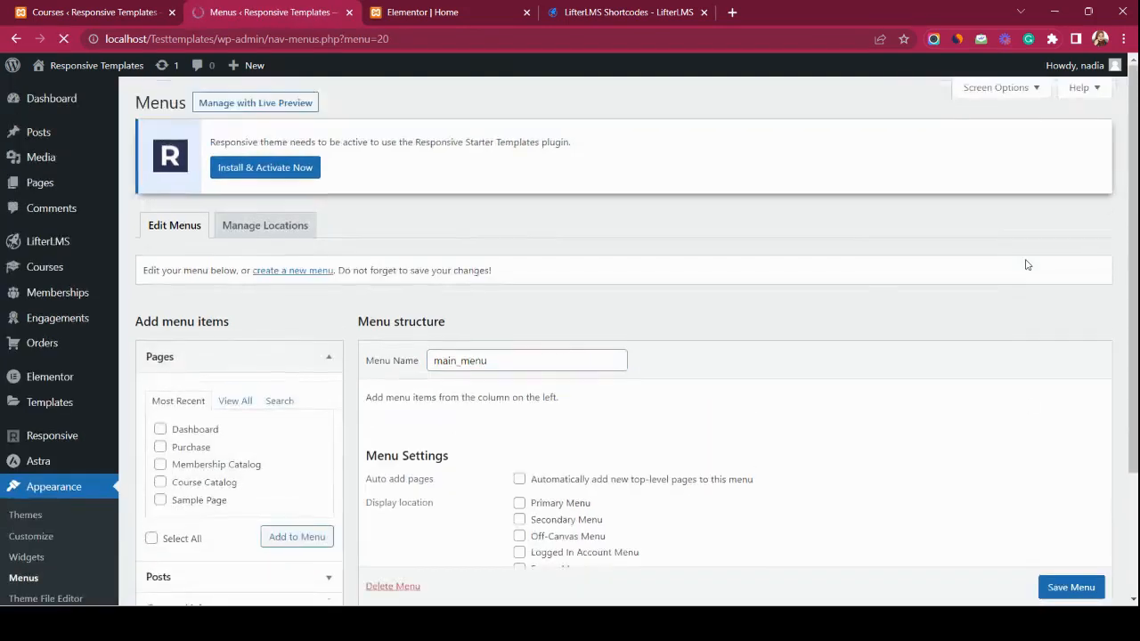
- Add the Home, Course Catalog, Dashboard and Membership Catalog pages to main_menu
{"action": "scroll", "coordinate": [655, 300], "scroll_direction": "down", "scroll_amount": 1}
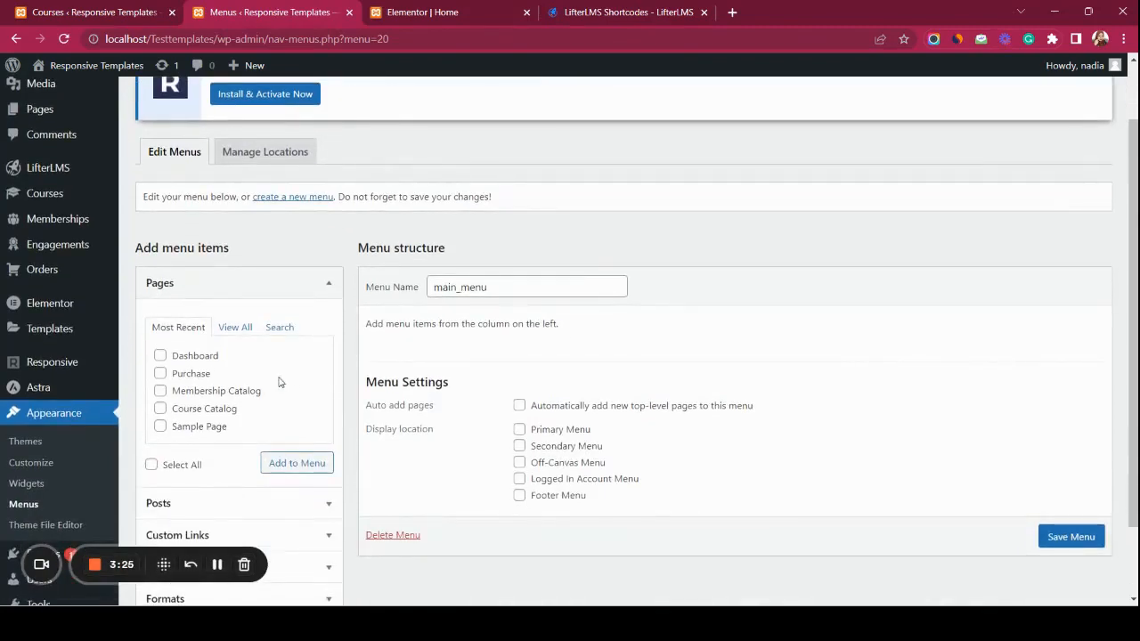
{"action": "scroll", "coordinate": [247, 370], "scroll_direction": "down", "scroll_amount": 1}
{"action": "scroll", "coordinate": [247, 369], "scroll_direction": "up", "scroll_amount": 2}
{"action": "scroll", "coordinate": [246, 369], "scroll_direction": "down", "scroll_amount": 1}
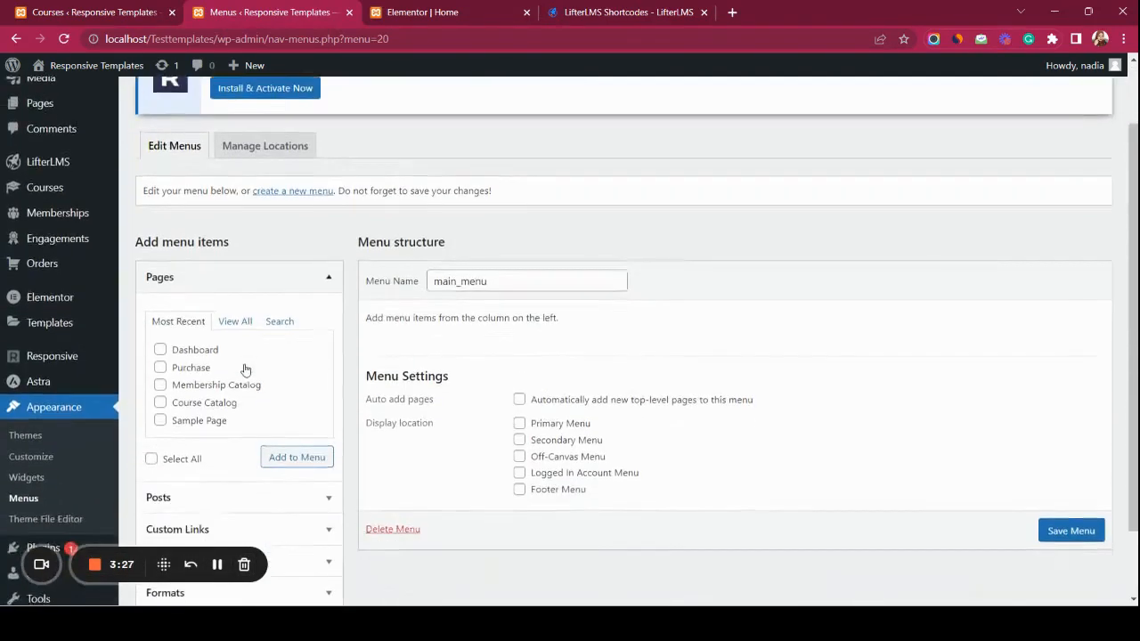
{"action": "left_click", "coordinate": [237, 321]}
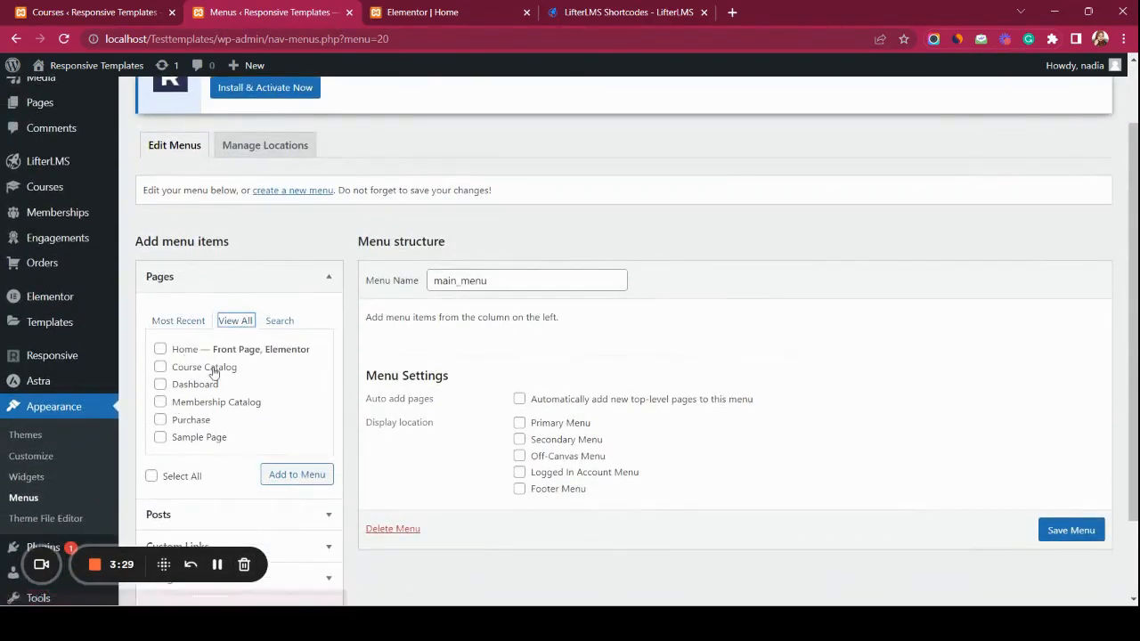
{"action": "left_click", "coordinate": [160, 349]}
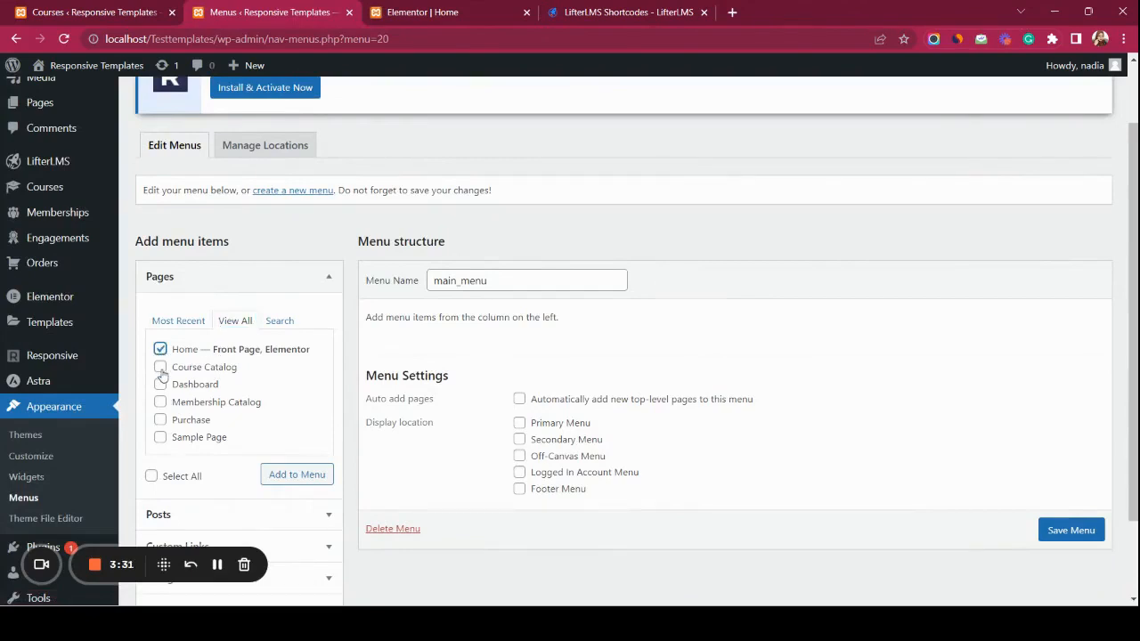
{"action": "left_click", "coordinate": [161, 384]}
{"action": "scroll", "coordinate": [190, 417], "scroll_direction": "down", "scroll_amount": 1}
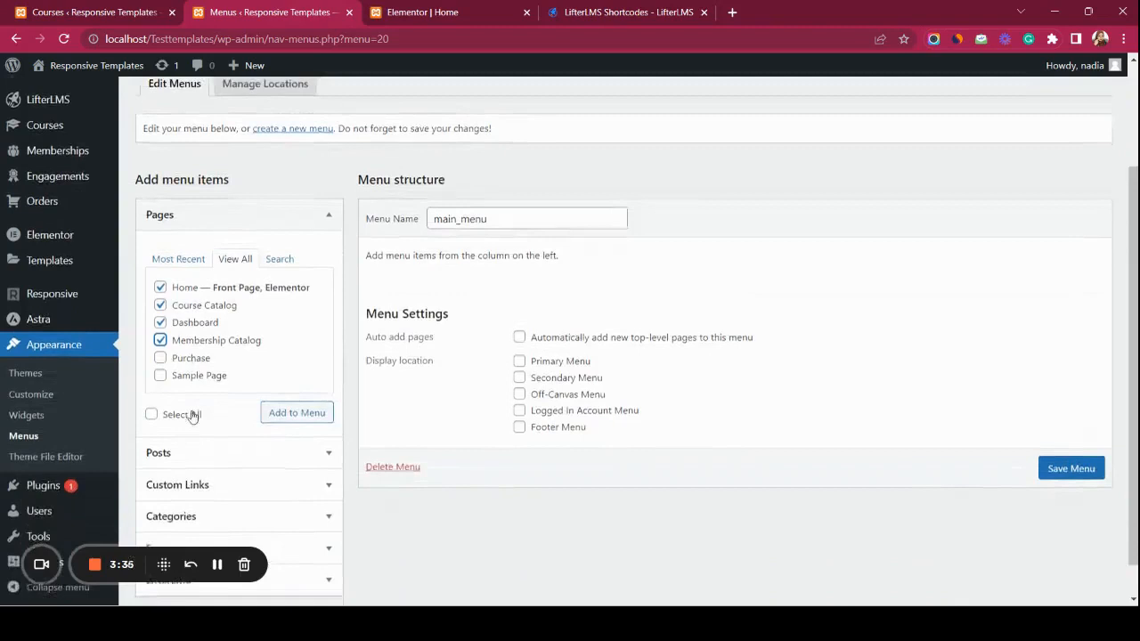
{"action": "left_click", "coordinate": [295, 412]}
- Add the LifterLMS Sign In and Sign Out links to main_menu
{"action": "scroll", "coordinate": [244, 476], "scroll_direction": "down", "scroll_amount": 1}
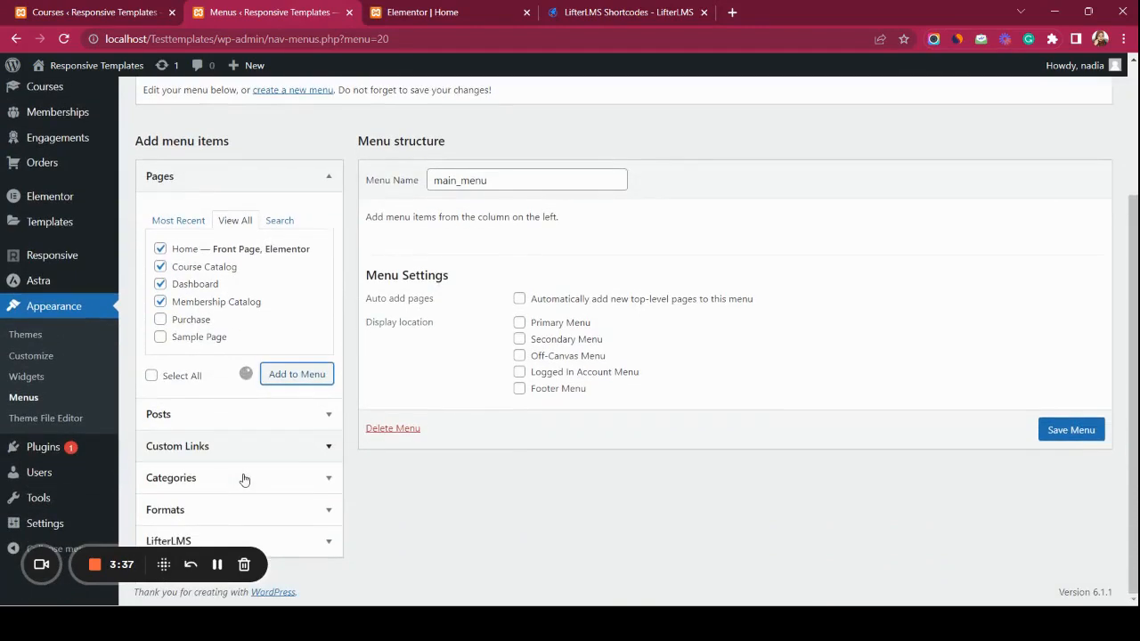
{"action": "scroll", "coordinate": [294, 499], "scroll_direction": "down", "scroll_amount": 2}
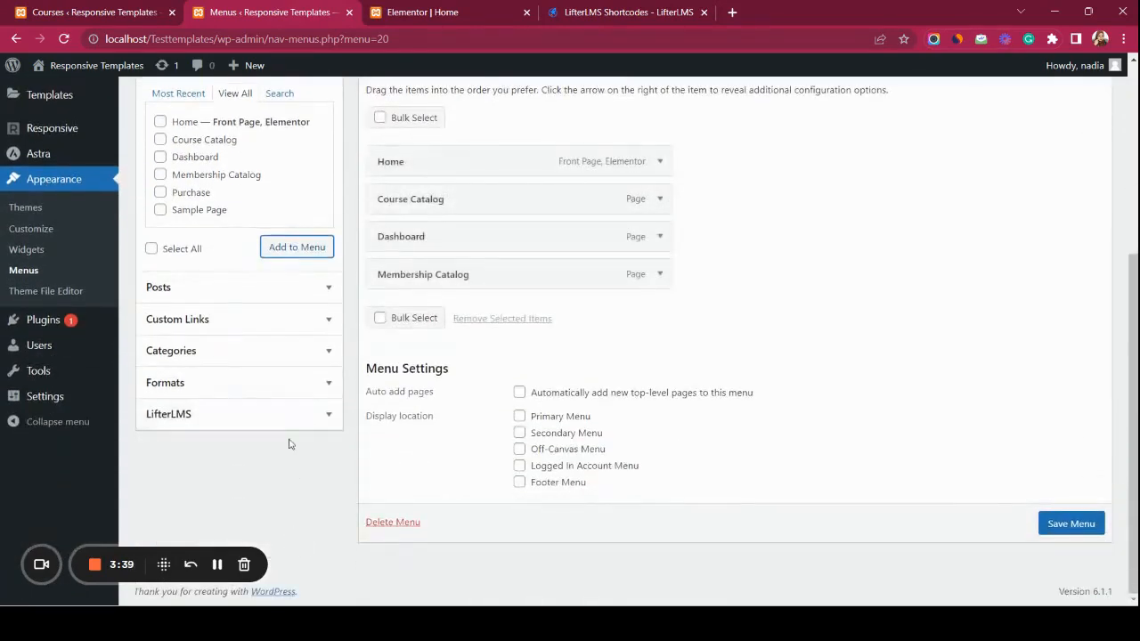
{"action": "left_click", "coordinate": [255, 424]}
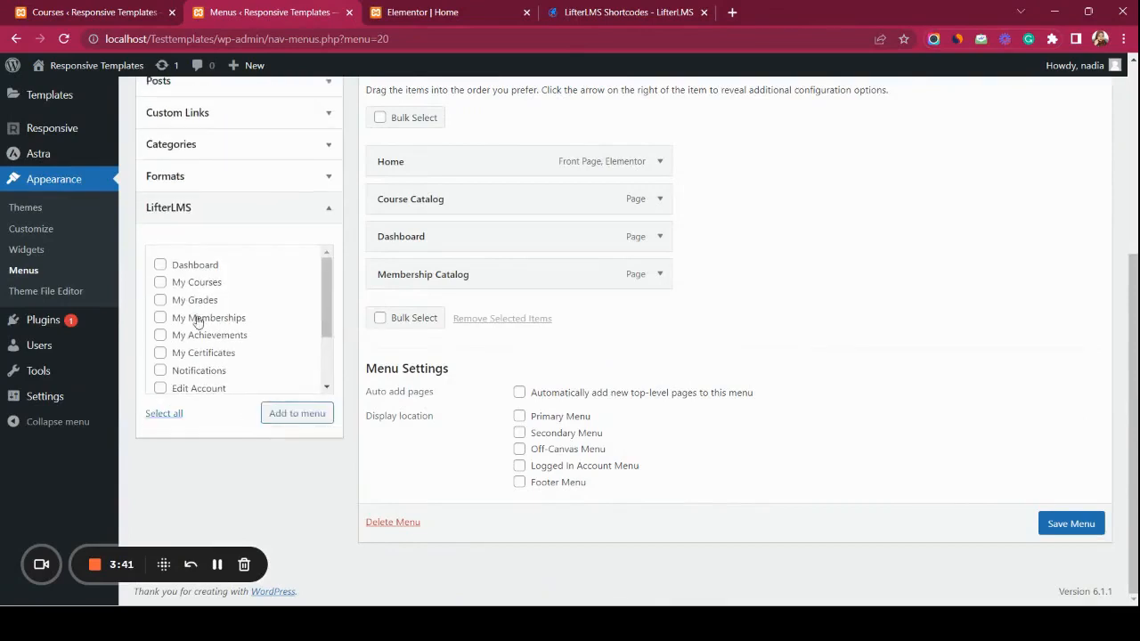
{"action": "scroll", "coordinate": [177, 291], "scroll_direction": "down", "scroll_amount": 3}
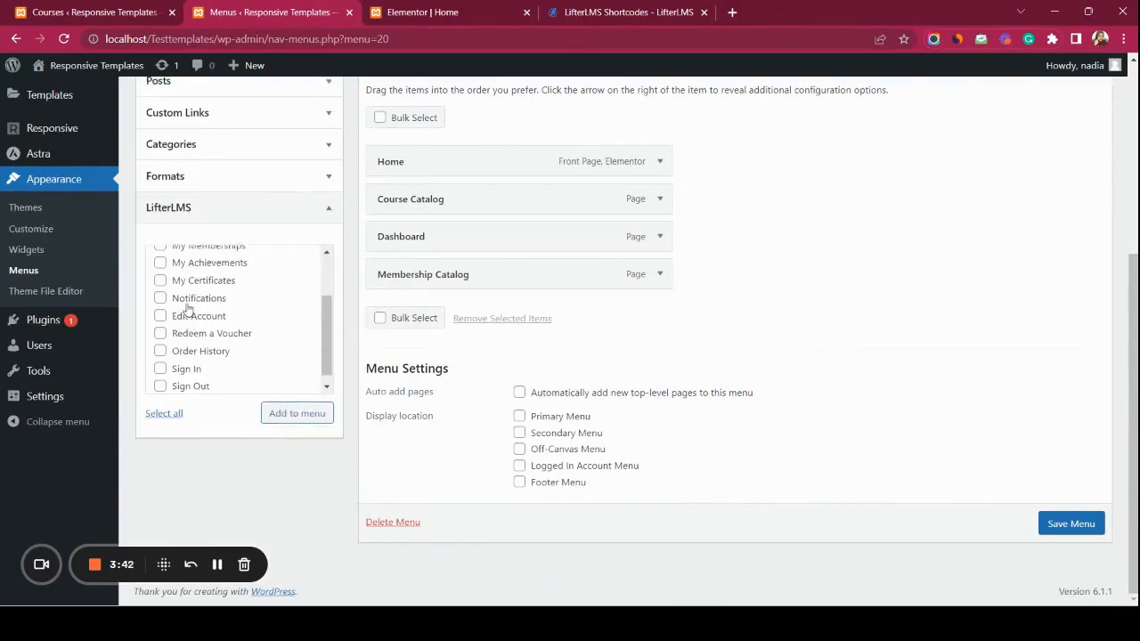
{"action": "left_click", "coordinate": [161, 359]}
{"action": "left_click", "coordinate": [161, 377]}
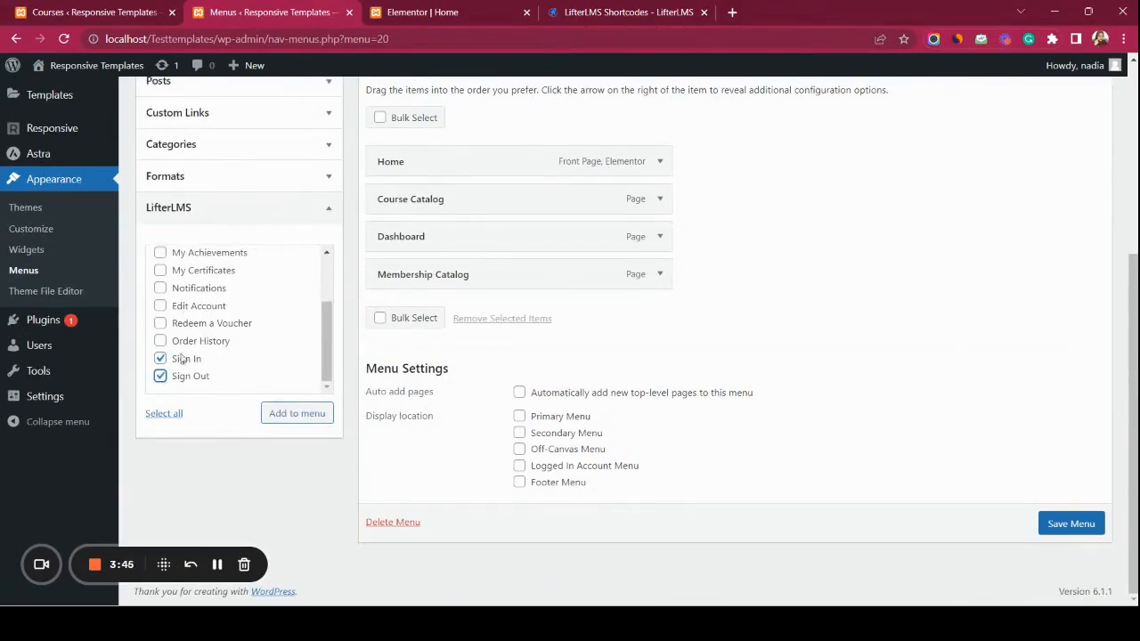
{"action": "left_click", "coordinate": [285, 414]}
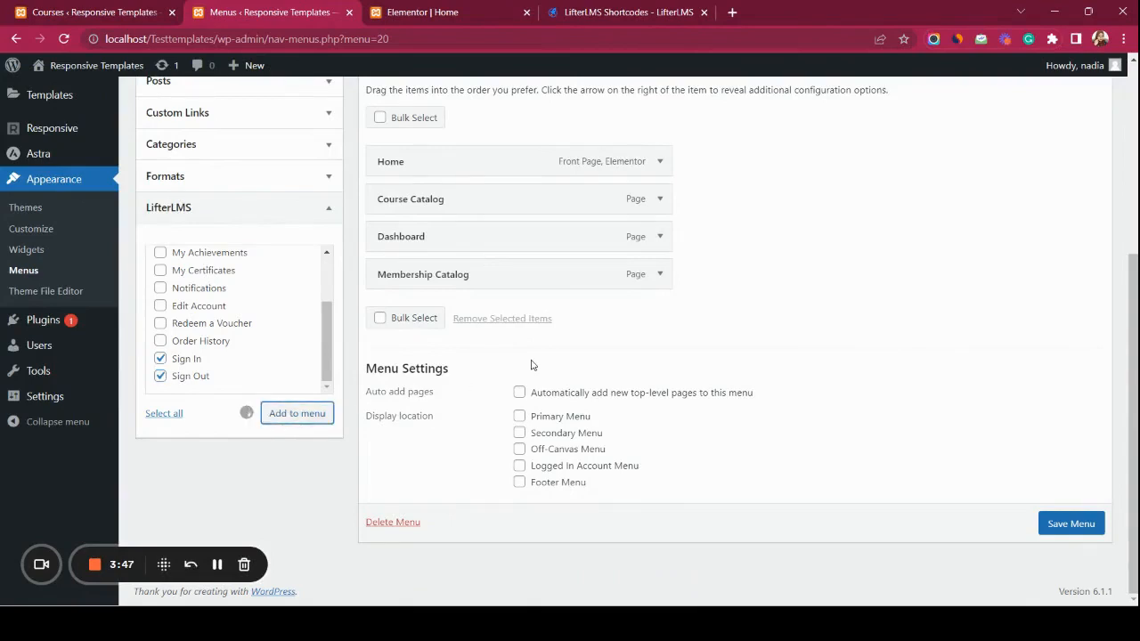
- Change the navigation label of Course Catalog to Courses and of Membership Catalog to Memberships
{"action": "scroll", "coordinate": [532, 364], "scroll_direction": "up", "scroll_amount": 1}
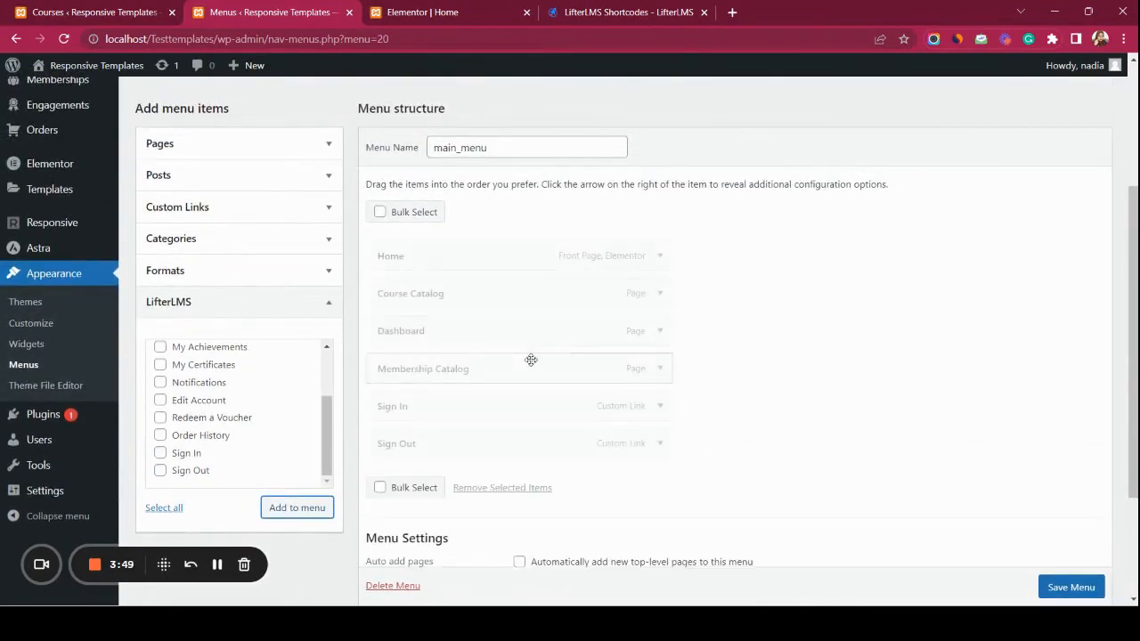
{"action": "left_click", "coordinate": [660, 295]}
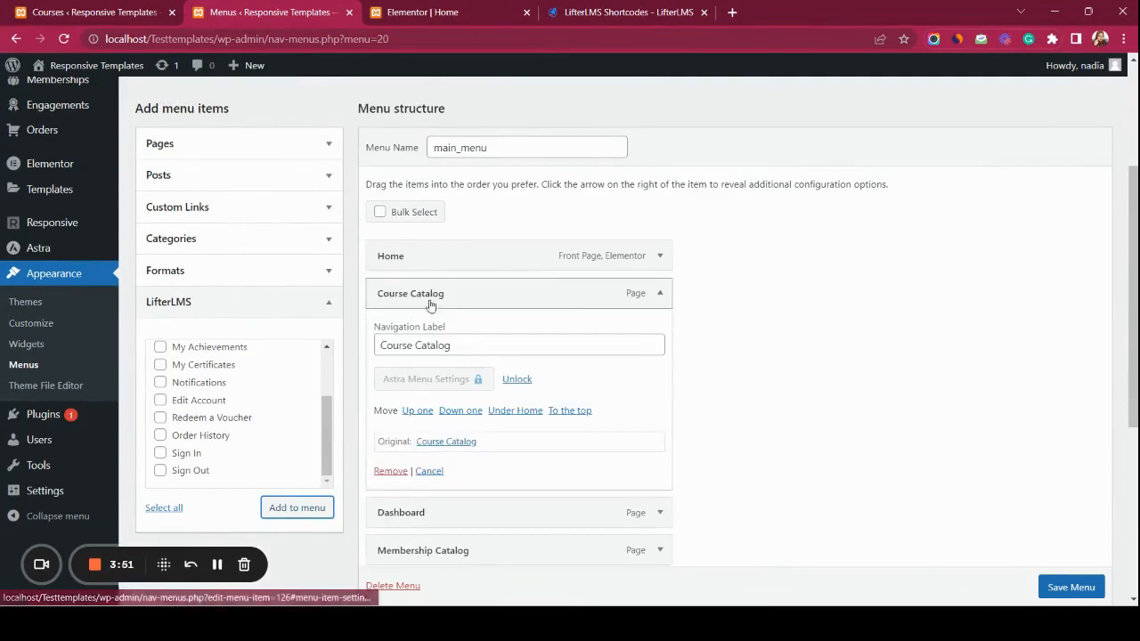
{"action": "left_click", "coordinate": [457, 346]}
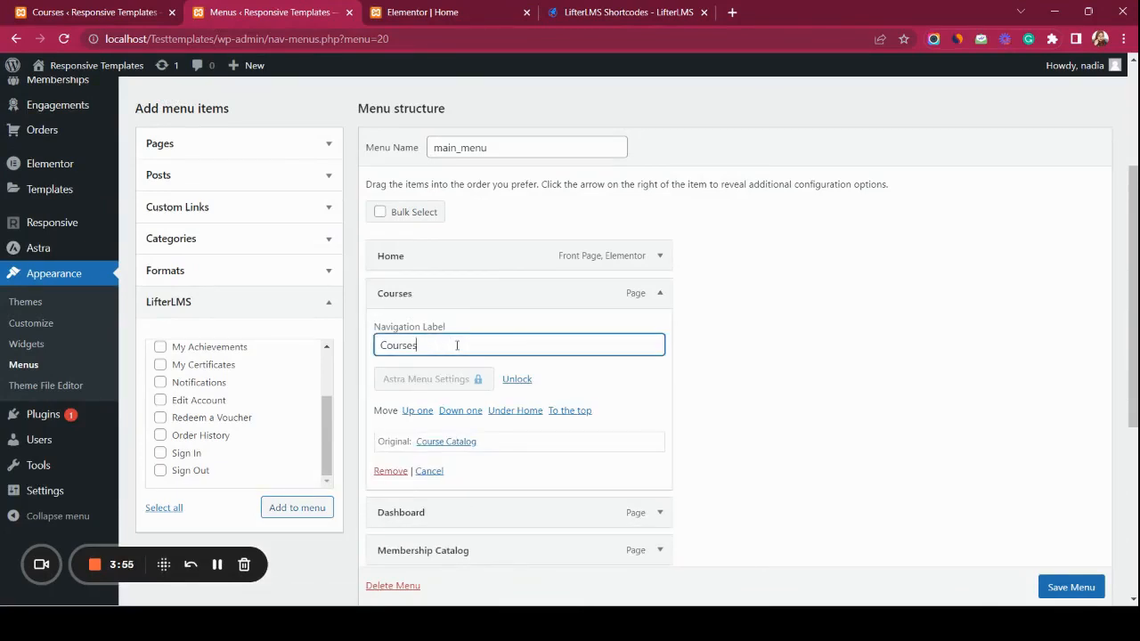
{"action": "scroll", "coordinate": [456, 343], "scroll_direction": "down", "scroll_amount": 2}
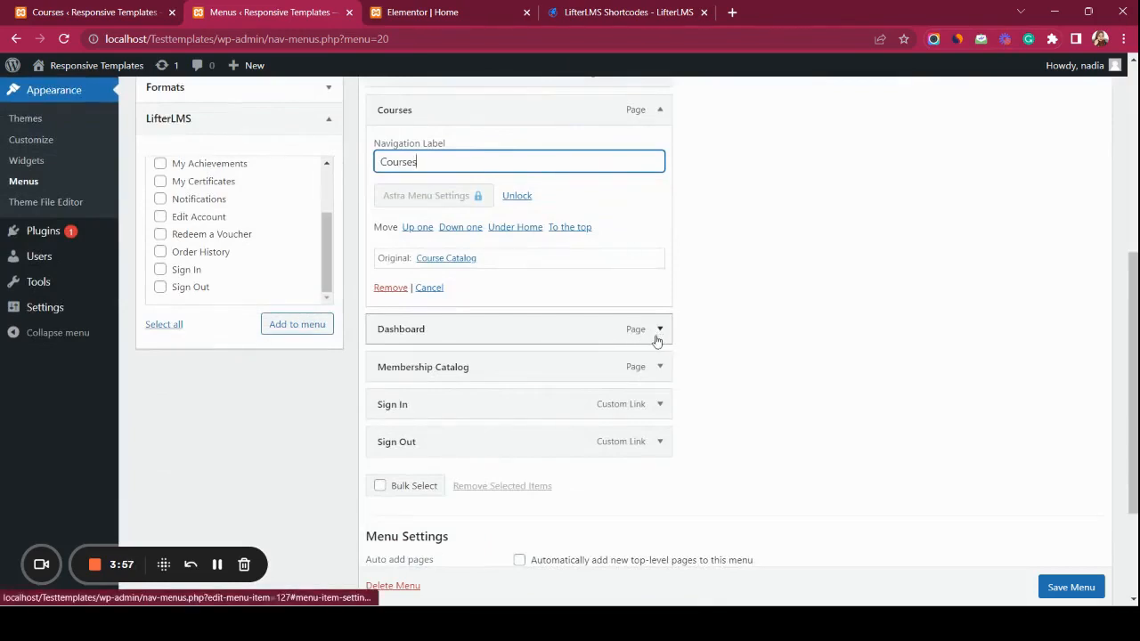
{"action": "left_click", "coordinate": [658, 368]}
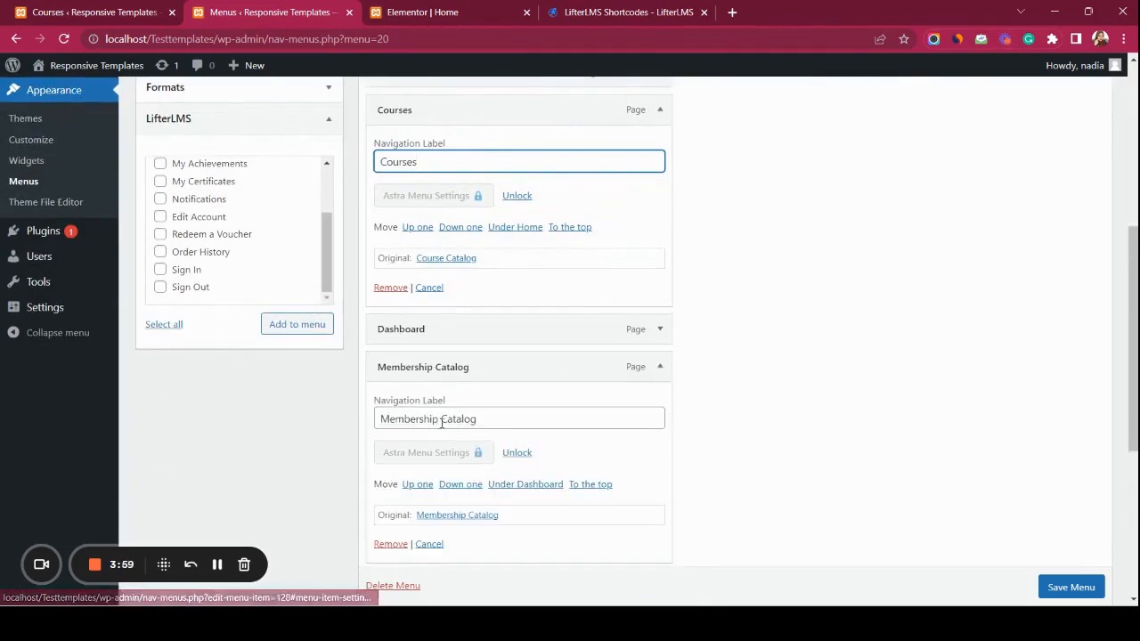
{"action": "left_click", "coordinate": [488, 420]}
{"action": "key", "text": "BackSpace"}
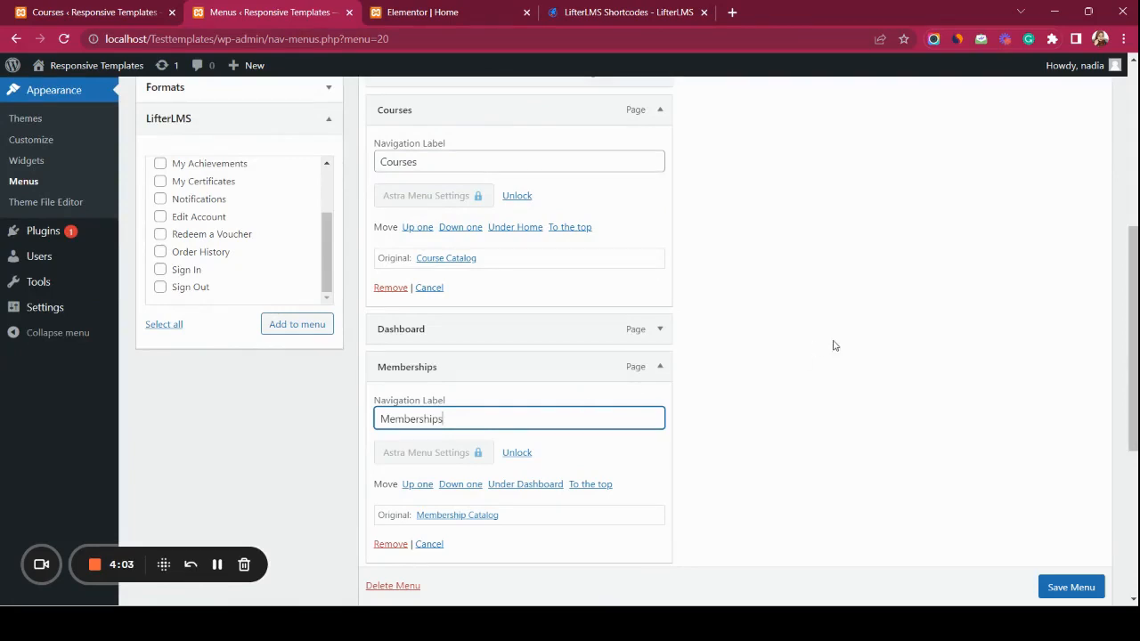
- Move the Memberships item between Courses and Dashboard as a top-level menu item
{"action": "left_click_drag", "start_coordinate": [835, 346], "coordinate": [709, 359]}
{"action": "left_click_drag", "start_coordinate": [553, 370], "coordinate": [553, 285]}
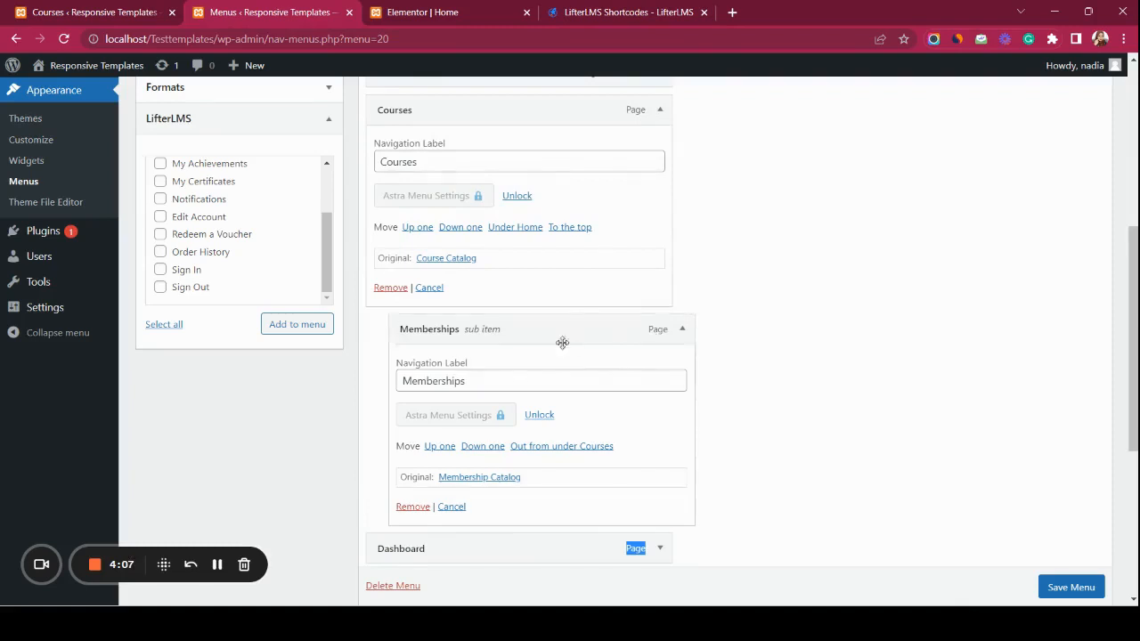
{"action": "left_click_drag", "start_coordinate": [562, 341], "coordinate": [541, 331]}
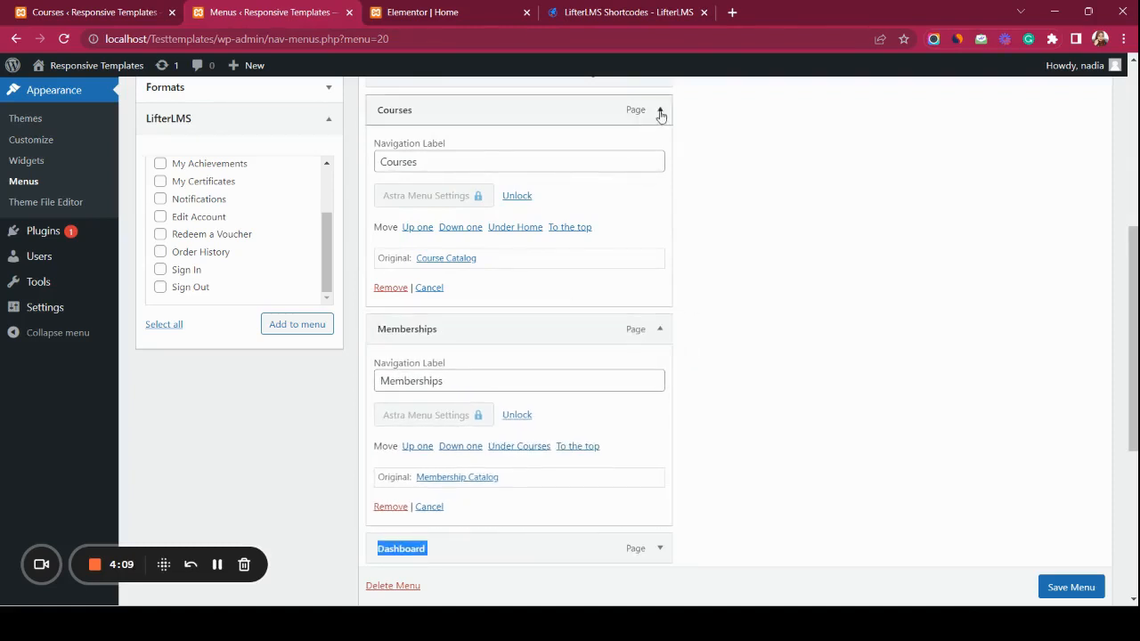
- Collapse the expanded menu items, assign main_menu to the Primary Menu display location and save the menu
{"action": "left_click", "coordinate": [661, 110]}
{"action": "left_click", "coordinate": [660, 148]}
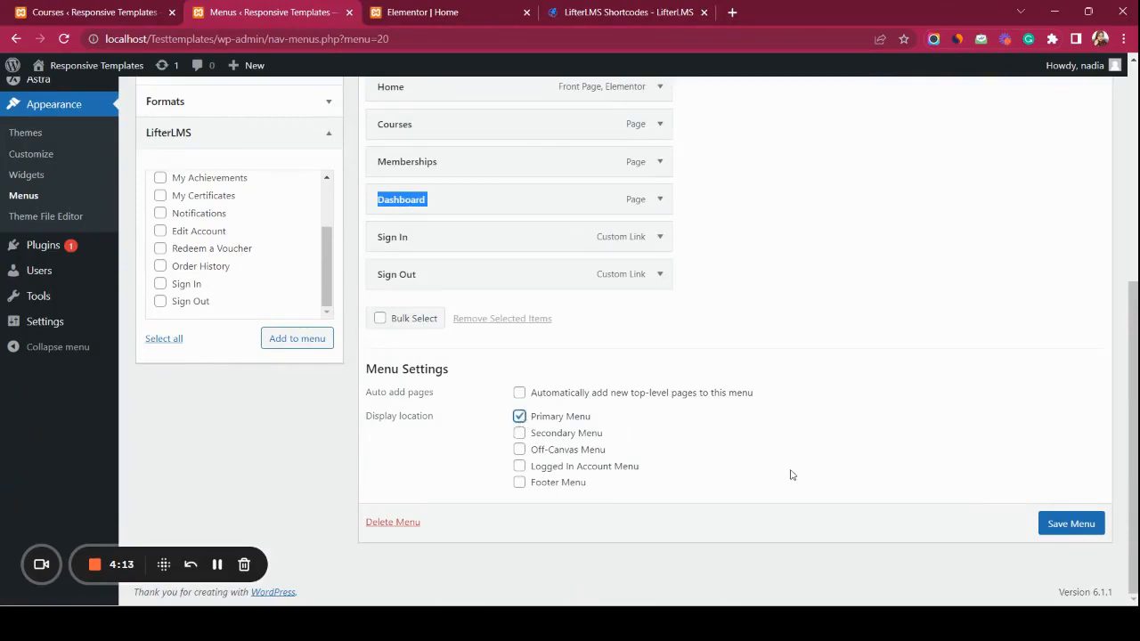
{"action": "left_click", "coordinate": [1040, 524]}
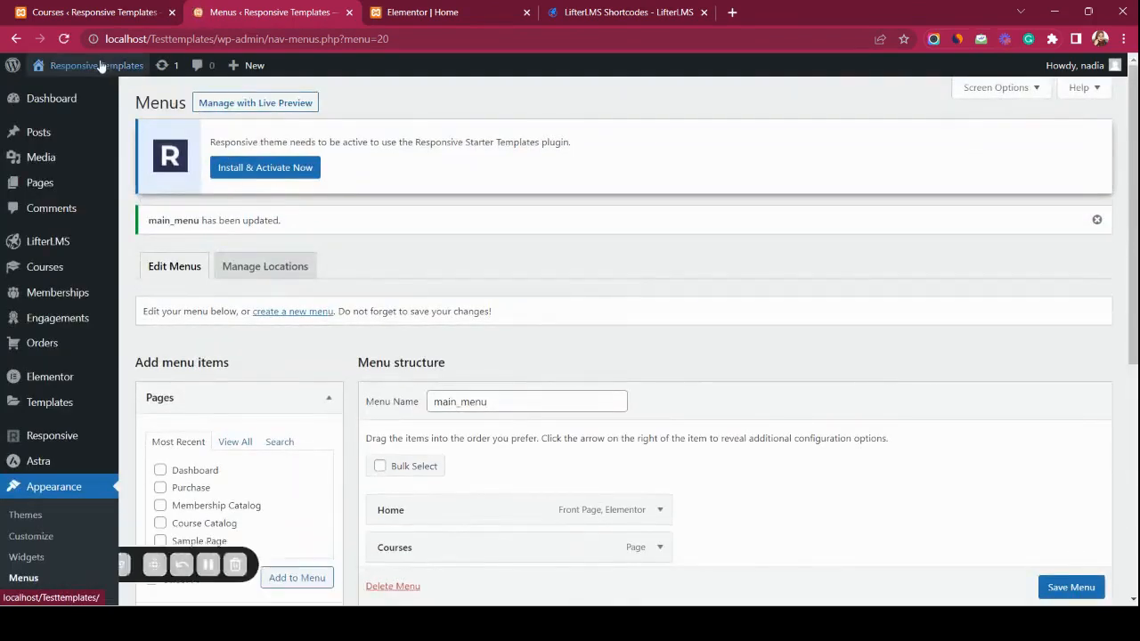
- Open the live site in a new tab and look over the home page's header navigation and sections
{"action": "mouse_move", "coordinate": [100, 66]}
{"action": "right_click", "coordinate": [50, 91]}
{"action": "left_click", "coordinate": [89, 104]}
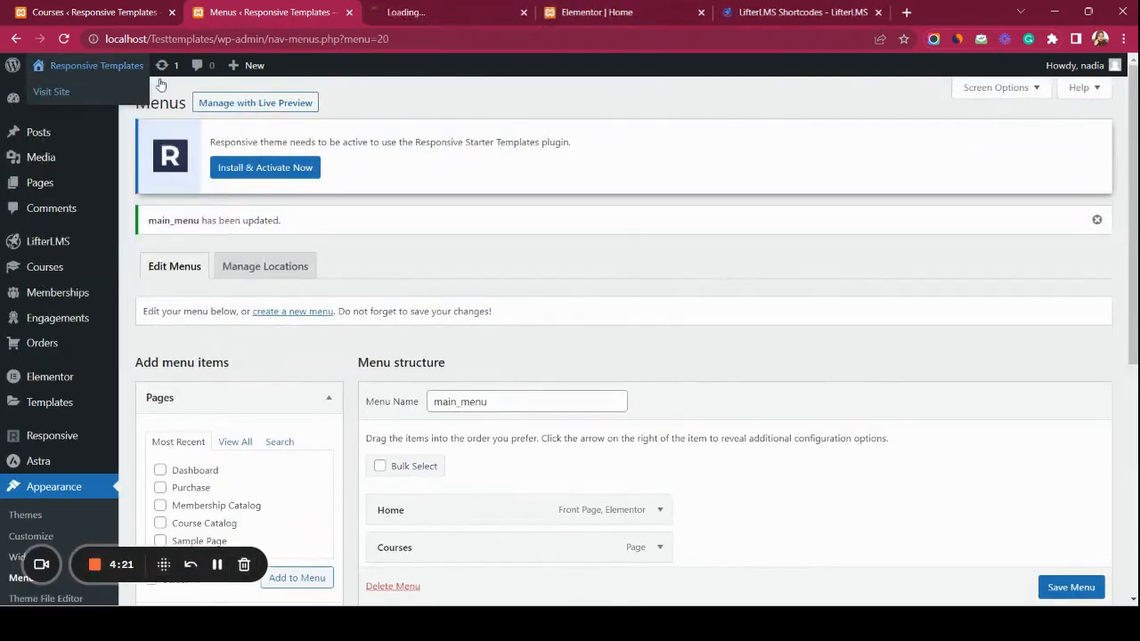
{"action": "left_click", "coordinate": [433, 7]}
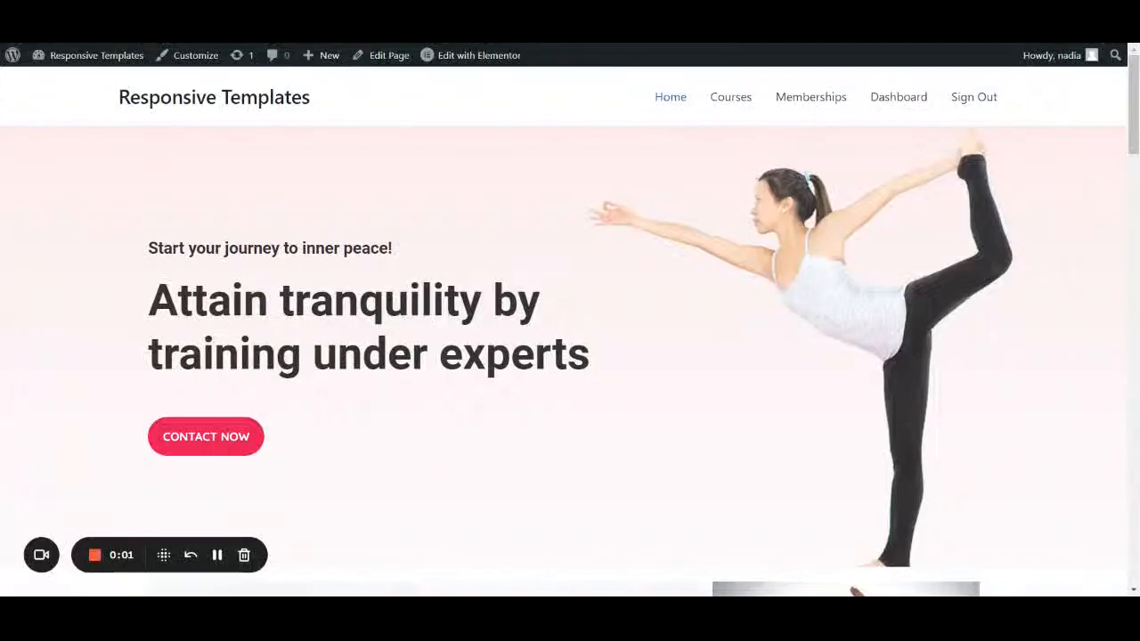
{"action": "scroll", "coordinate": [570, 357], "scroll_direction": "down", "scroll_amount": 2}
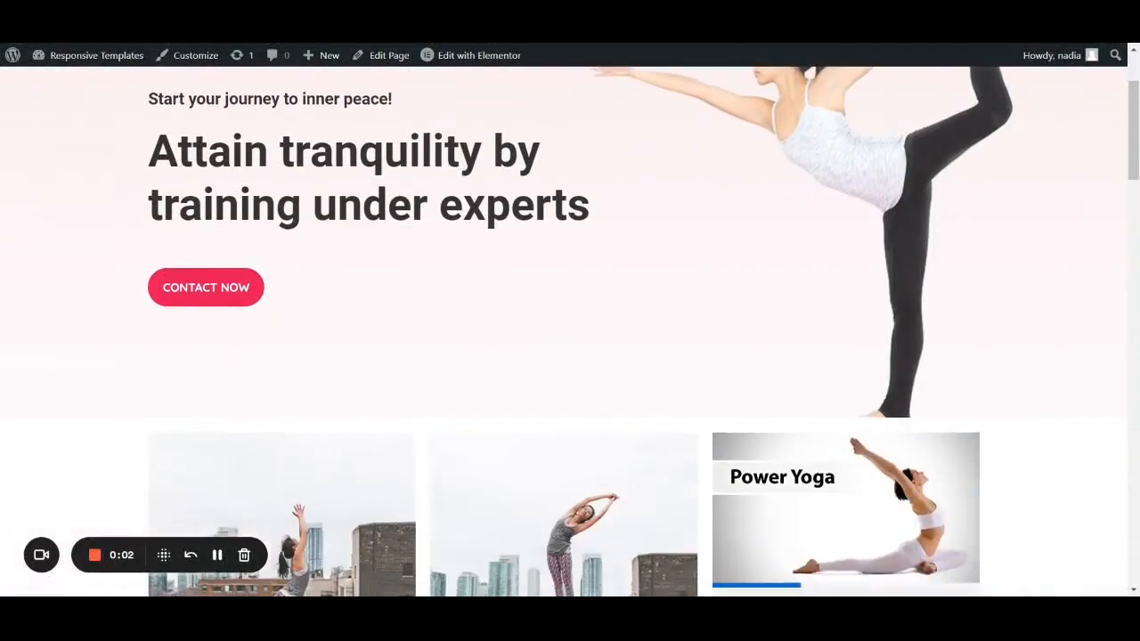
{"action": "scroll", "coordinate": [389, 350], "scroll_direction": "down", "scroll_amount": 4}
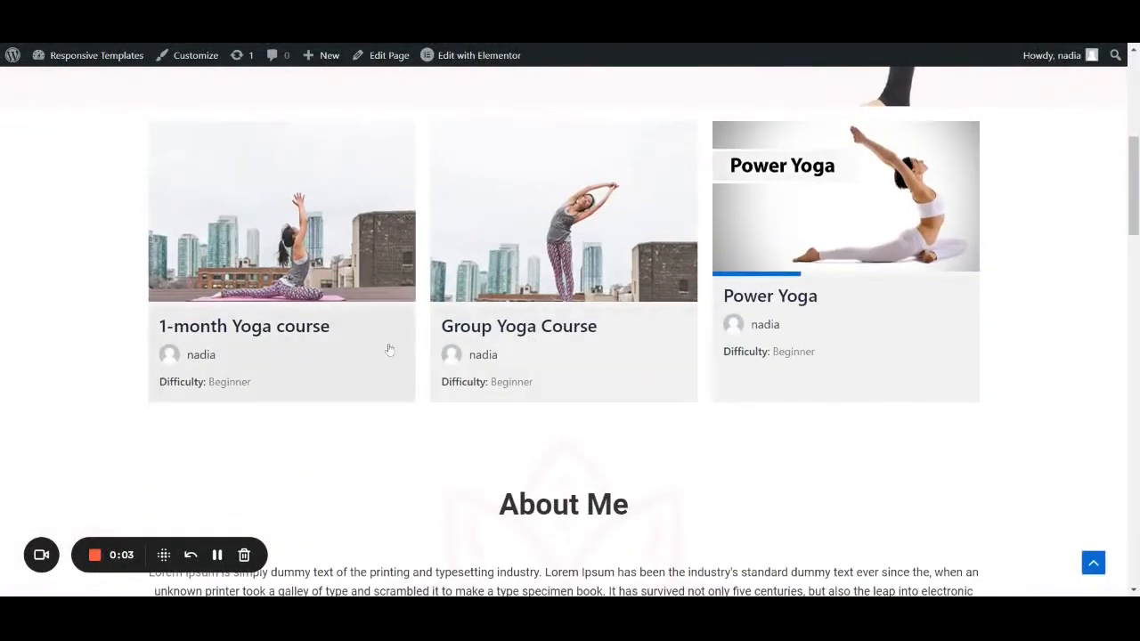
{"action": "scroll", "coordinate": [640, 485], "scroll_direction": "down", "scroll_amount": 12}
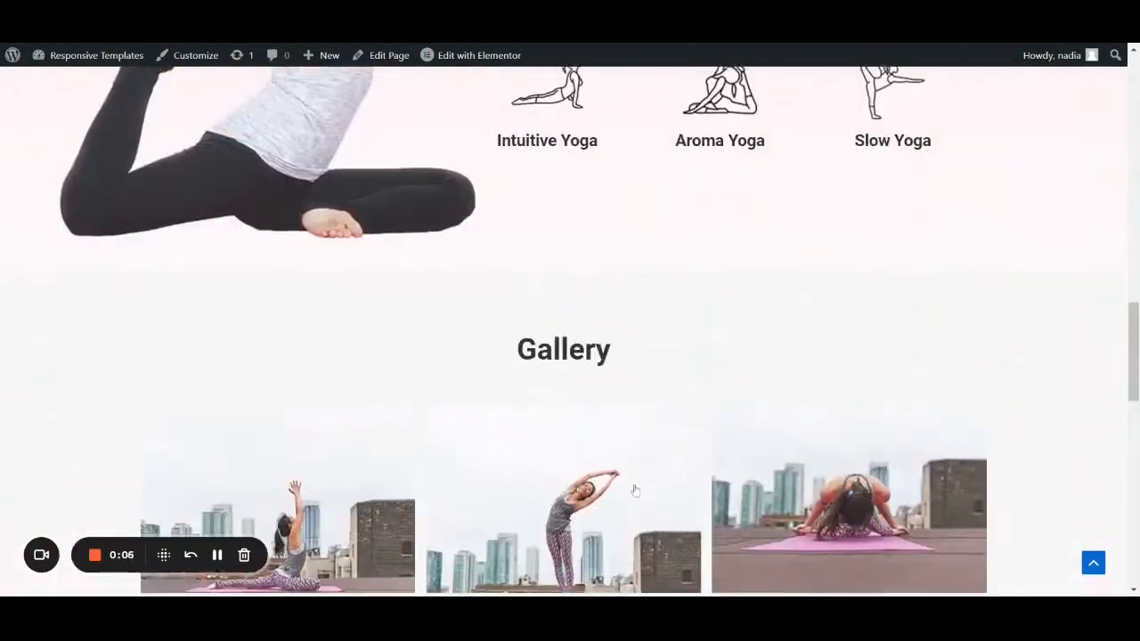
{"action": "scroll", "coordinate": [635, 490], "scroll_direction": "down", "scroll_amount": 15}
{"action": "key", "text": "Home"}
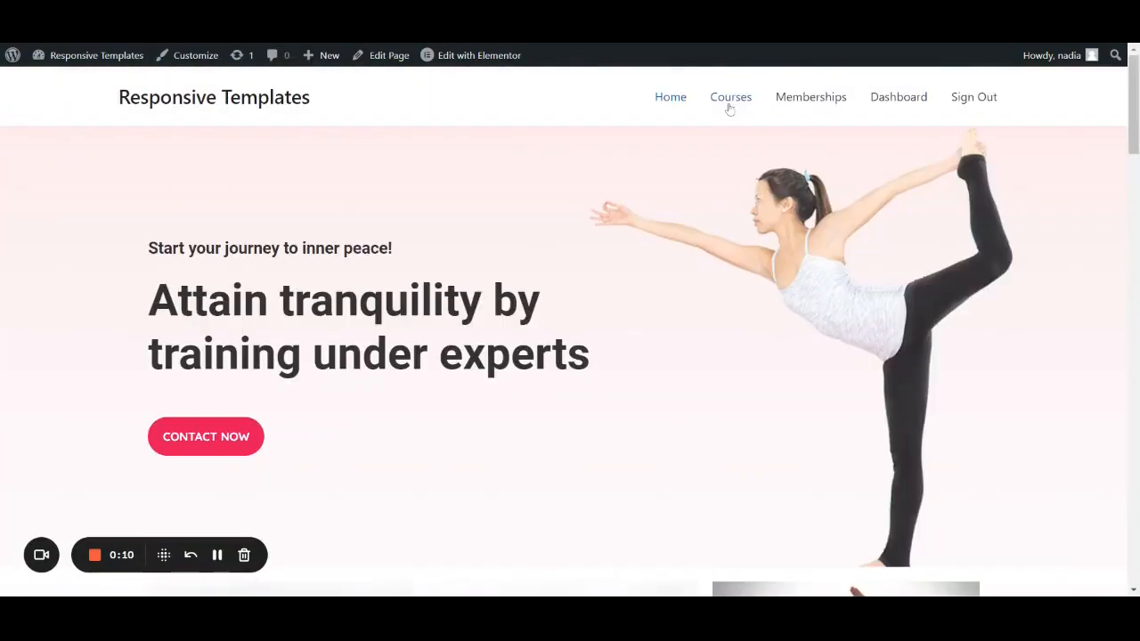
- Follow the Courses link in the site's header navigation and view the listed courses
{"action": "left_click", "coordinate": [730, 102]}
{"action": "scroll", "coordinate": [487, 410], "scroll_direction": "down", "scroll_amount": 1}
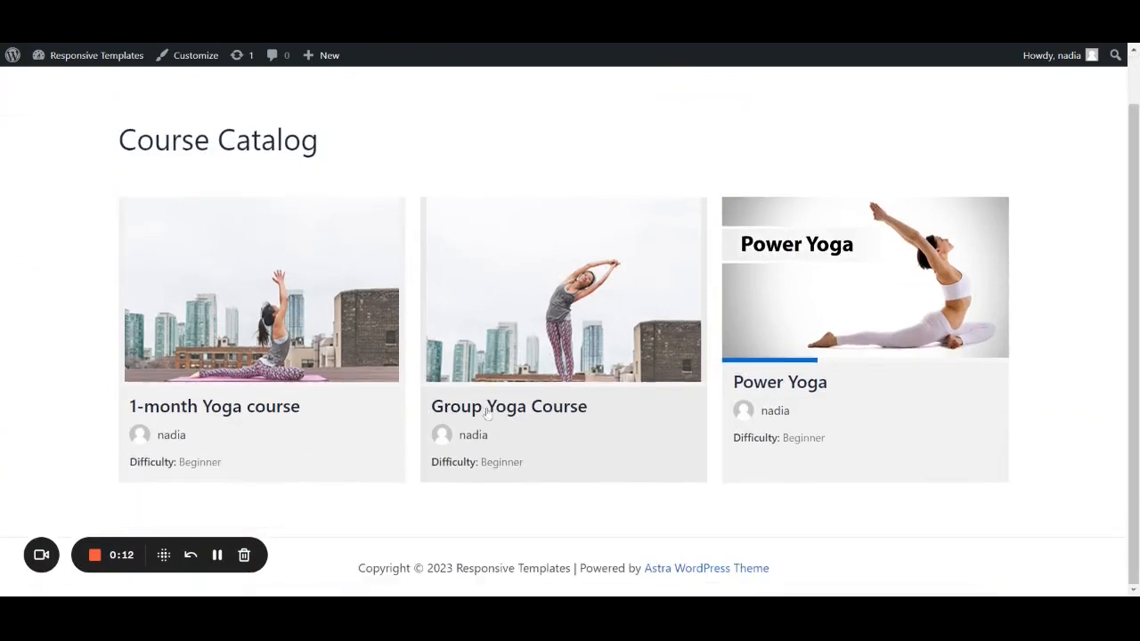
- Open the 1-month Yoga course page to review its details and look over the membership catalog
{"action": "left_click", "coordinate": [276, 409]}
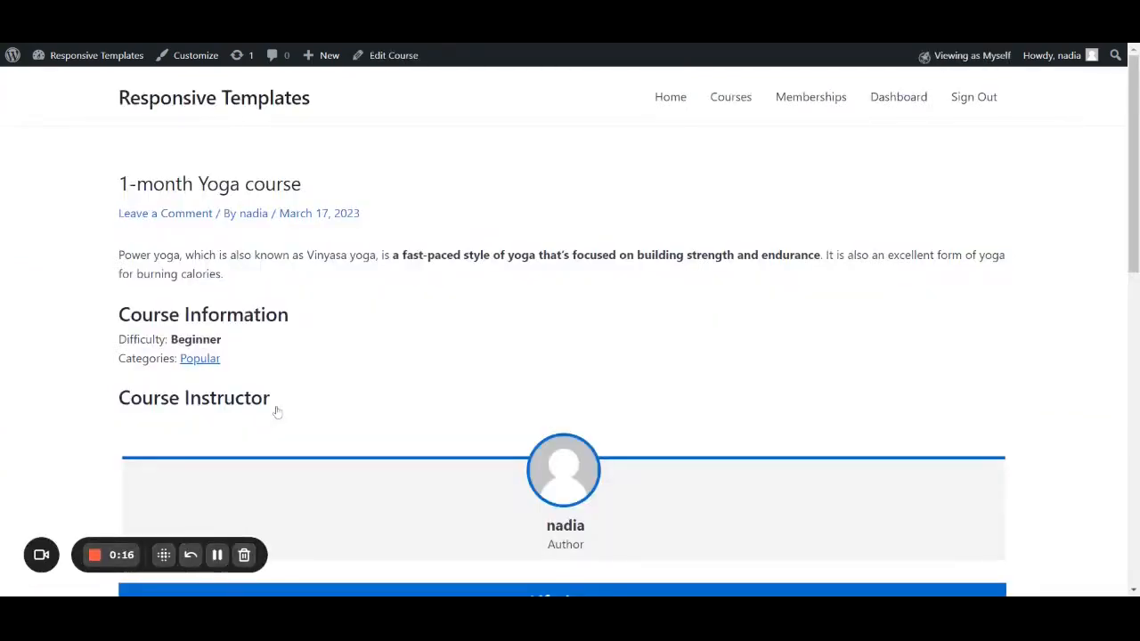
{"action": "scroll", "coordinate": [277, 411], "scroll_direction": "down", "scroll_amount": 5}
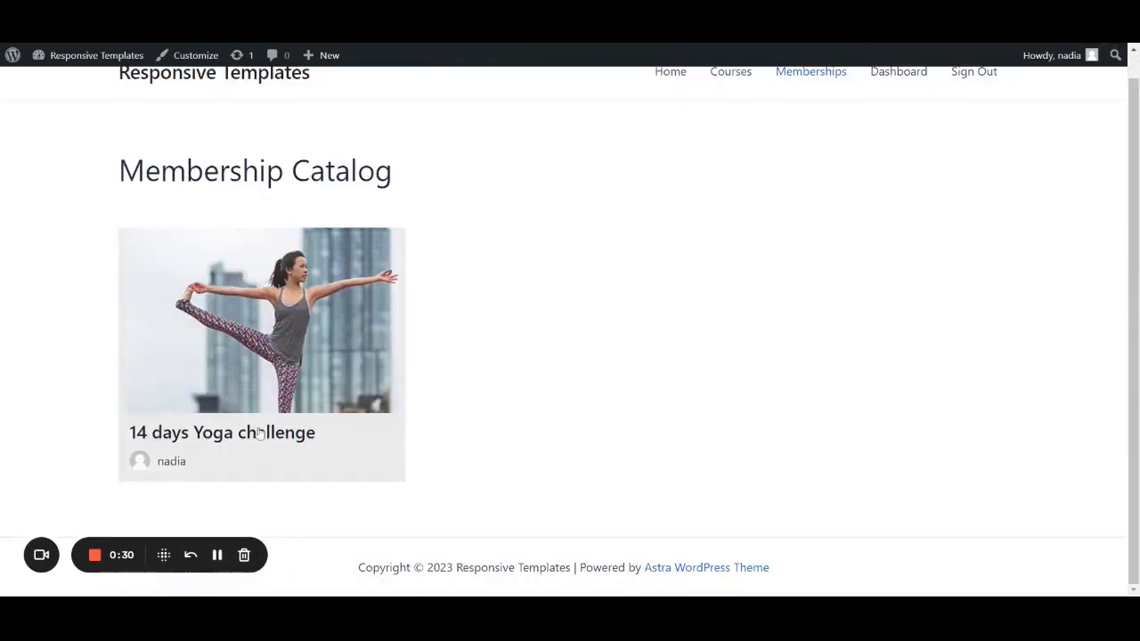
{"action": "scroll", "coordinate": [770, 253], "scroll_direction": "up", "scroll_amount": 1}
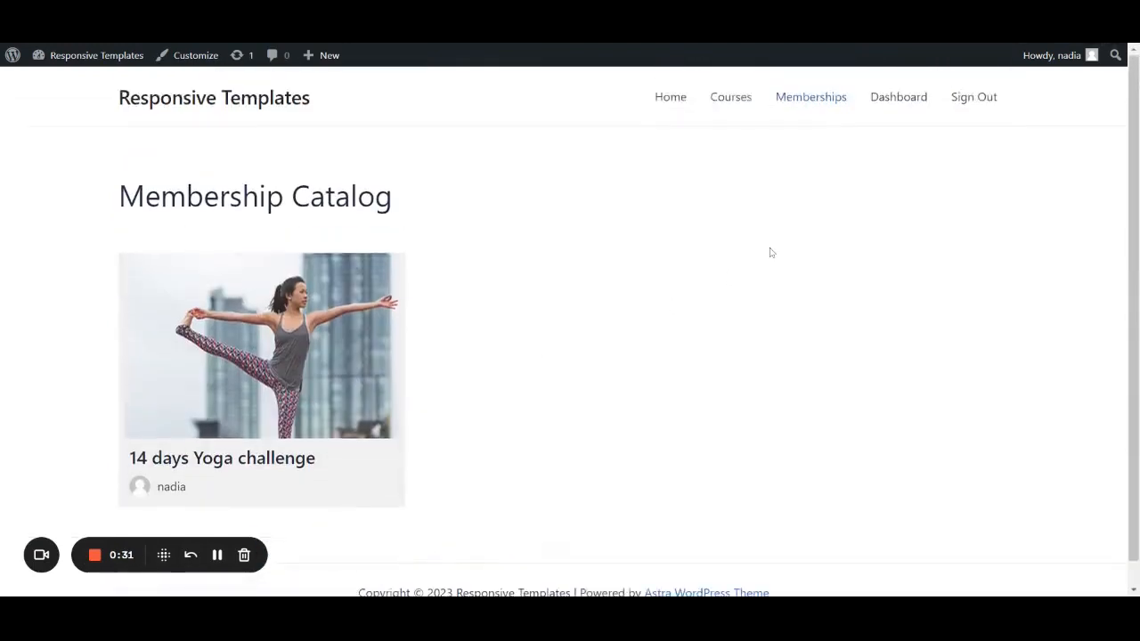
- Open the student Dashboard from the site's header navigation, look over its sections and view the My Achievements page
{"action": "left_click", "coordinate": [916, 100]}
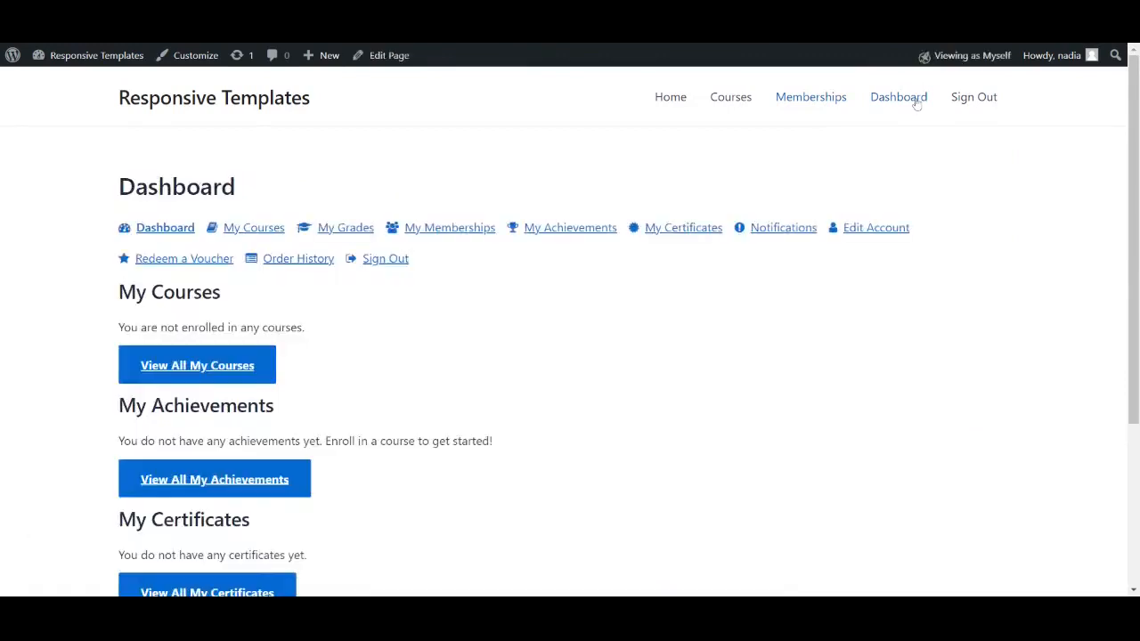
{"action": "scroll", "coordinate": [798, 392], "scroll_direction": "down", "scroll_amount": 1}
{"action": "scroll", "coordinate": [798, 392], "scroll_direction": "down", "scroll_amount": 3}
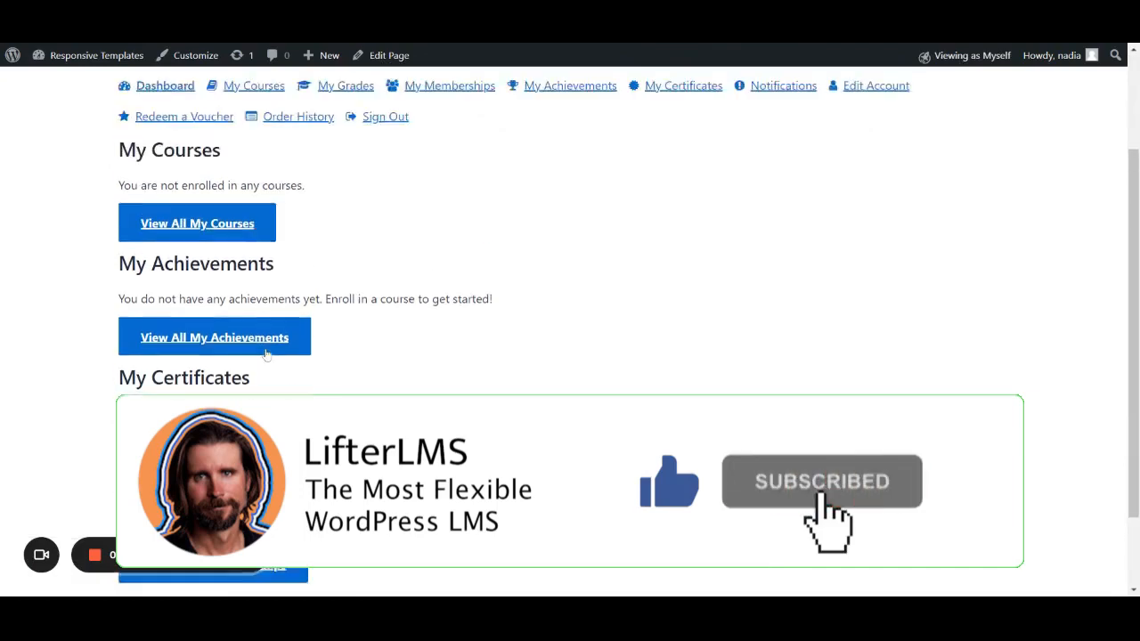
{"action": "scroll", "coordinate": [400, 211], "scroll_direction": "up", "scroll_amount": 3}
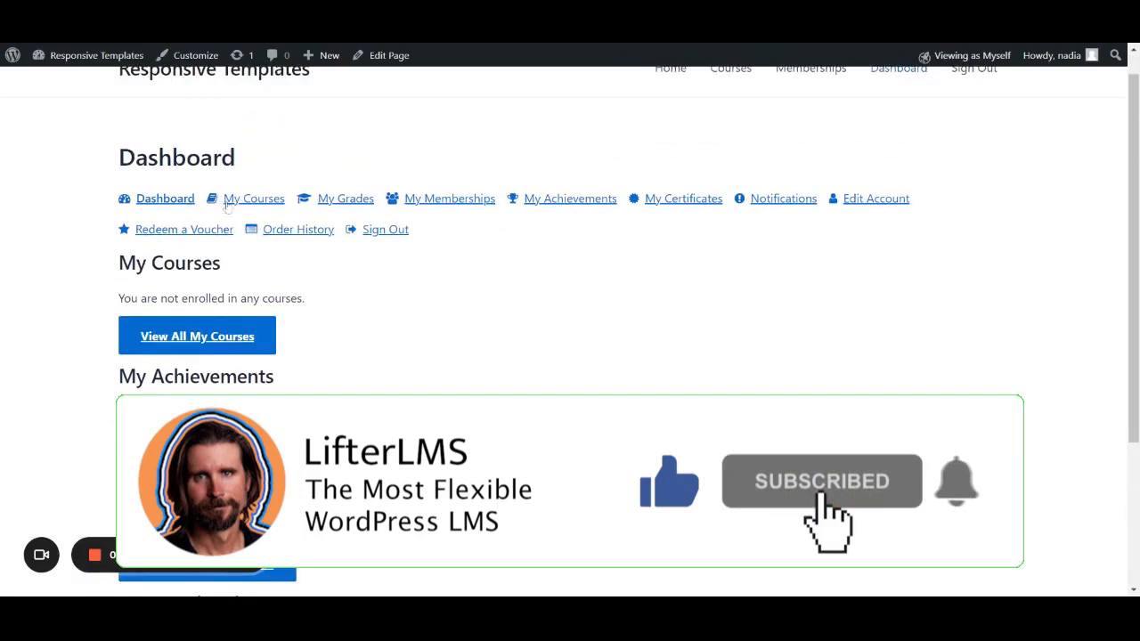
{"action": "left_click", "coordinate": [598, 204]}
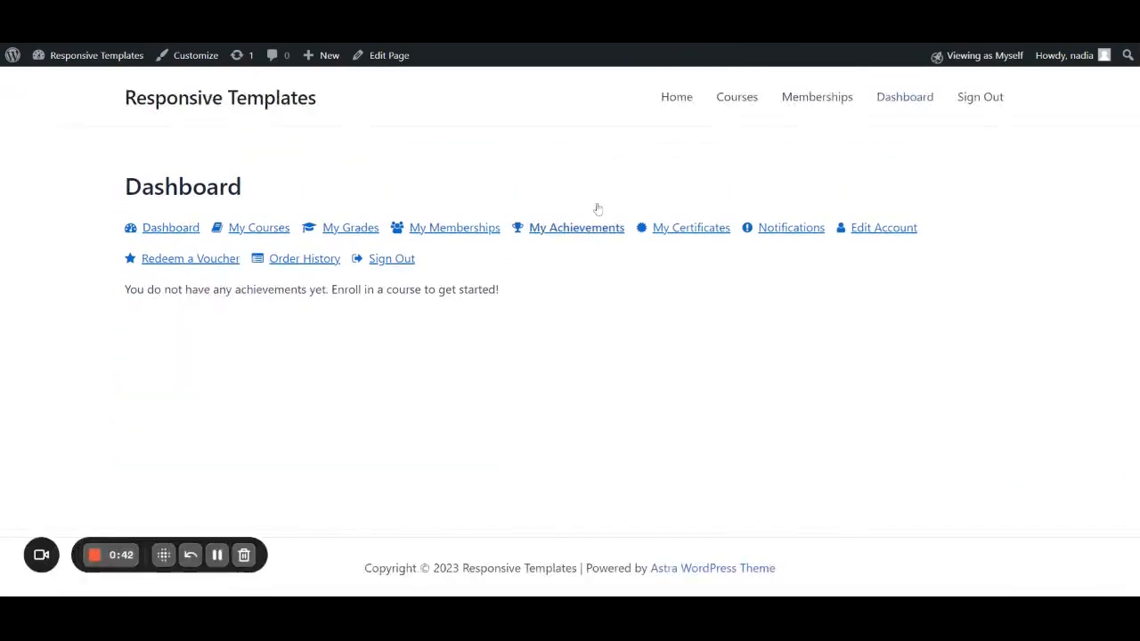